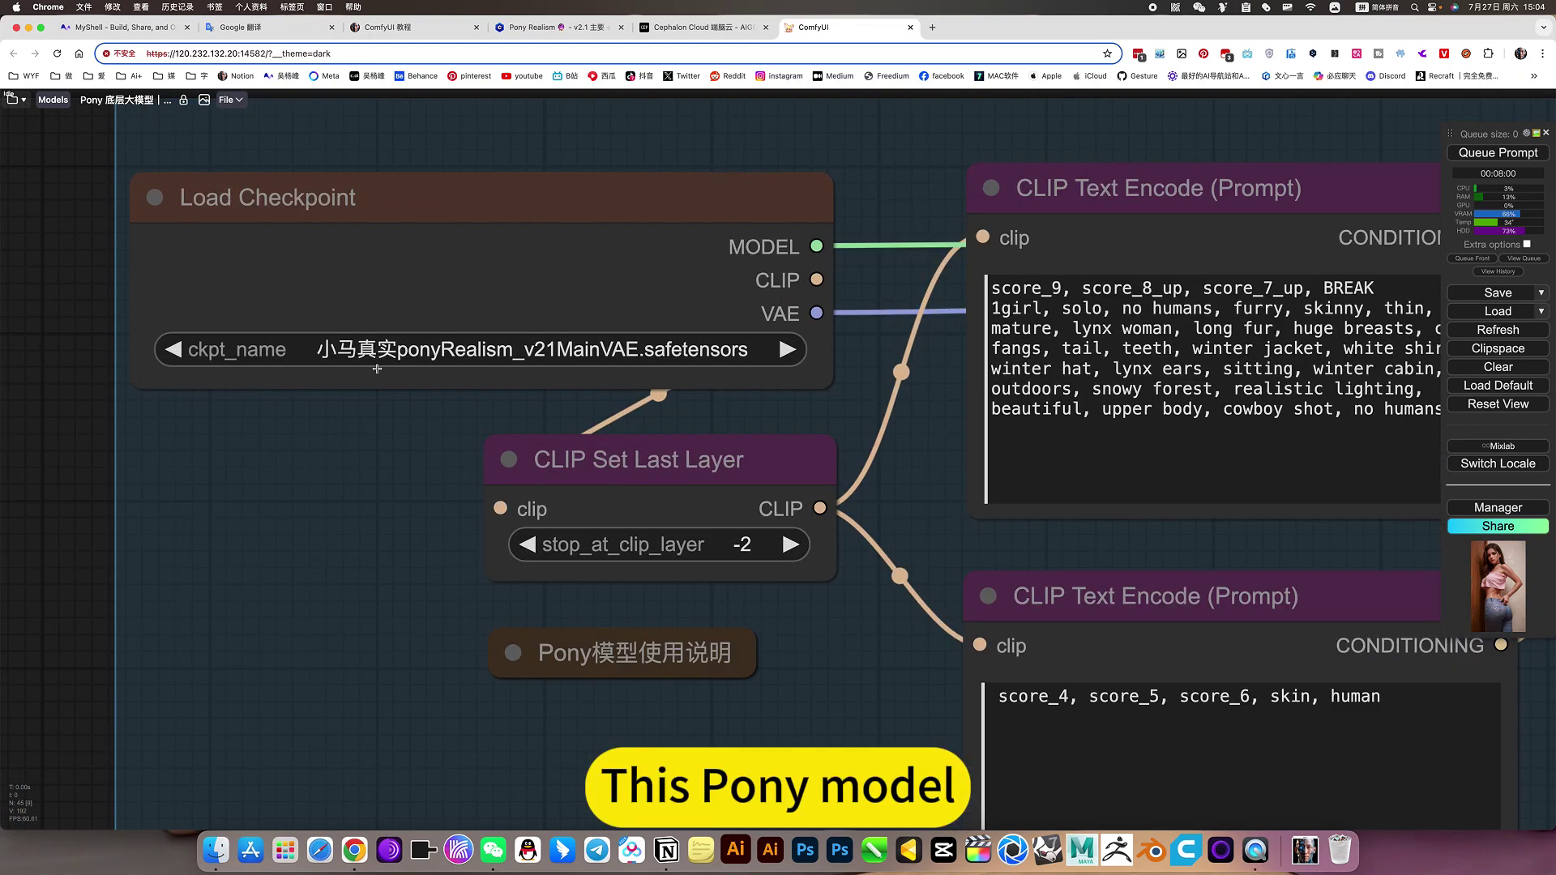
# Step: Look over the ponyRealism_v21MainVAE workflow group for the lynx character, from checkpoint and prompts to the sampler and preview
pyautogui.scroll(-4, 349, 413)
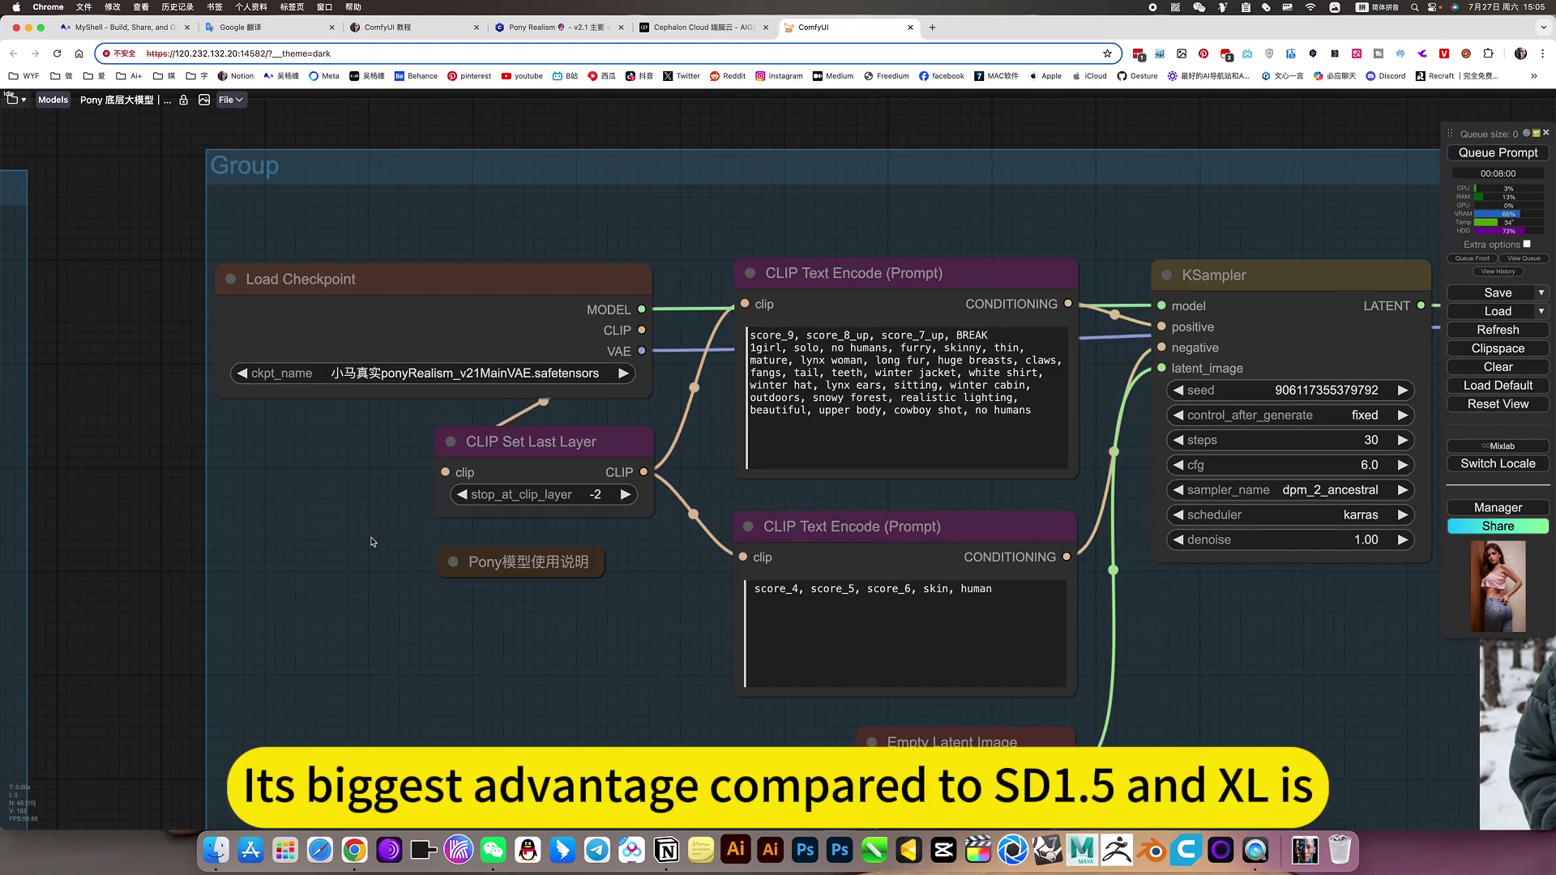
pyautogui.scroll(-4, 372, 542)
pyautogui.moveTo(886, 218); pyautogui.dragTo(819, 182)
pyautogui.scroll(5, 805, 454)
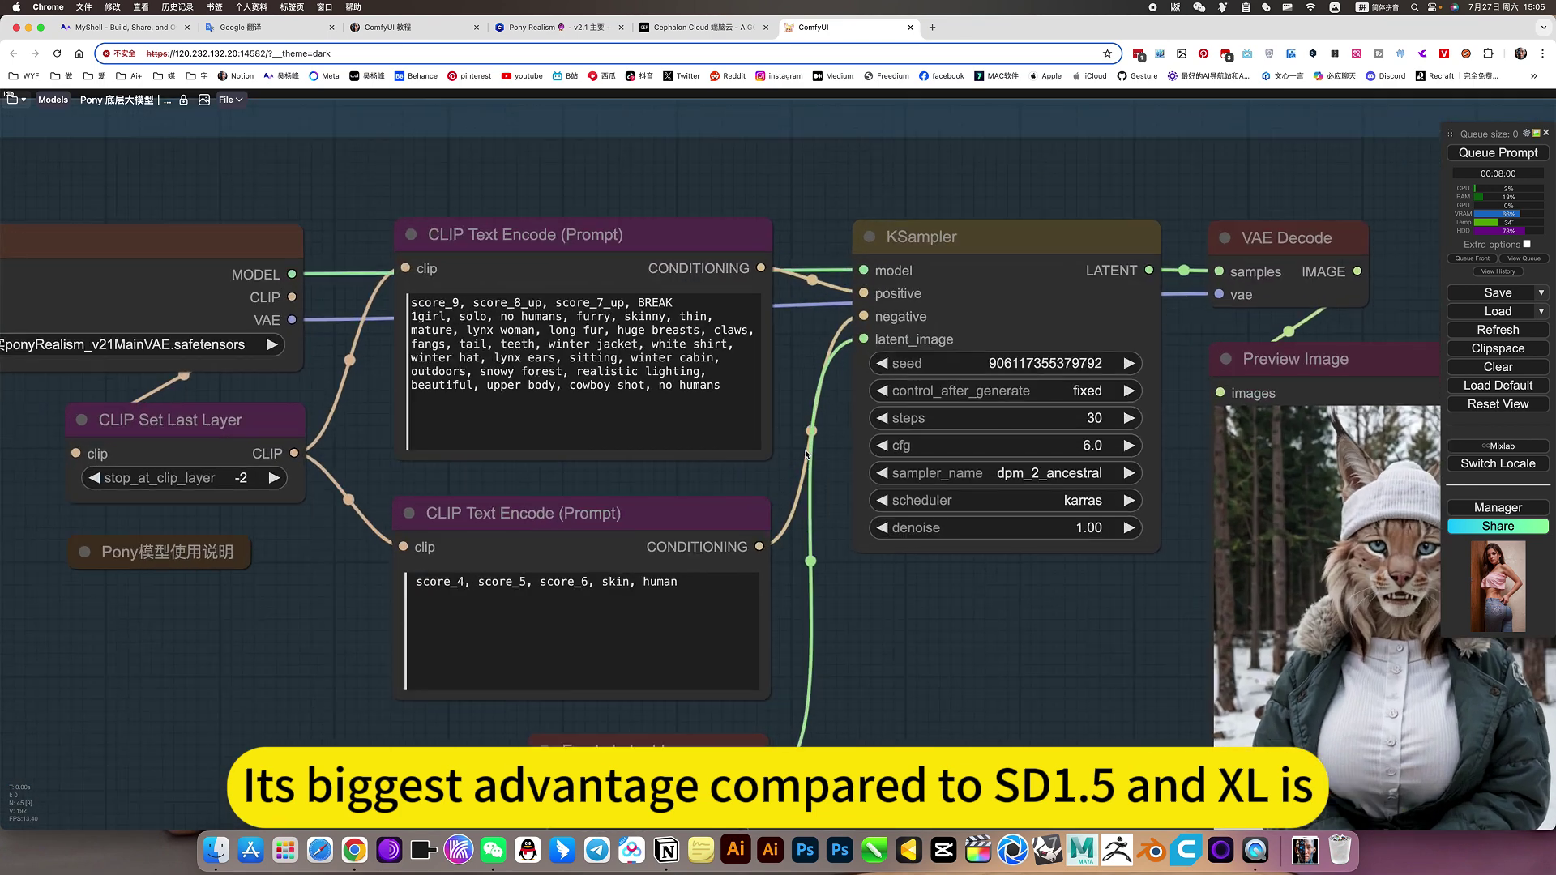
pyautogui.scroll(-4, 805, 455)
pyautogui.moveTo(919, 181); pyautogui.dragTo(931, 152)
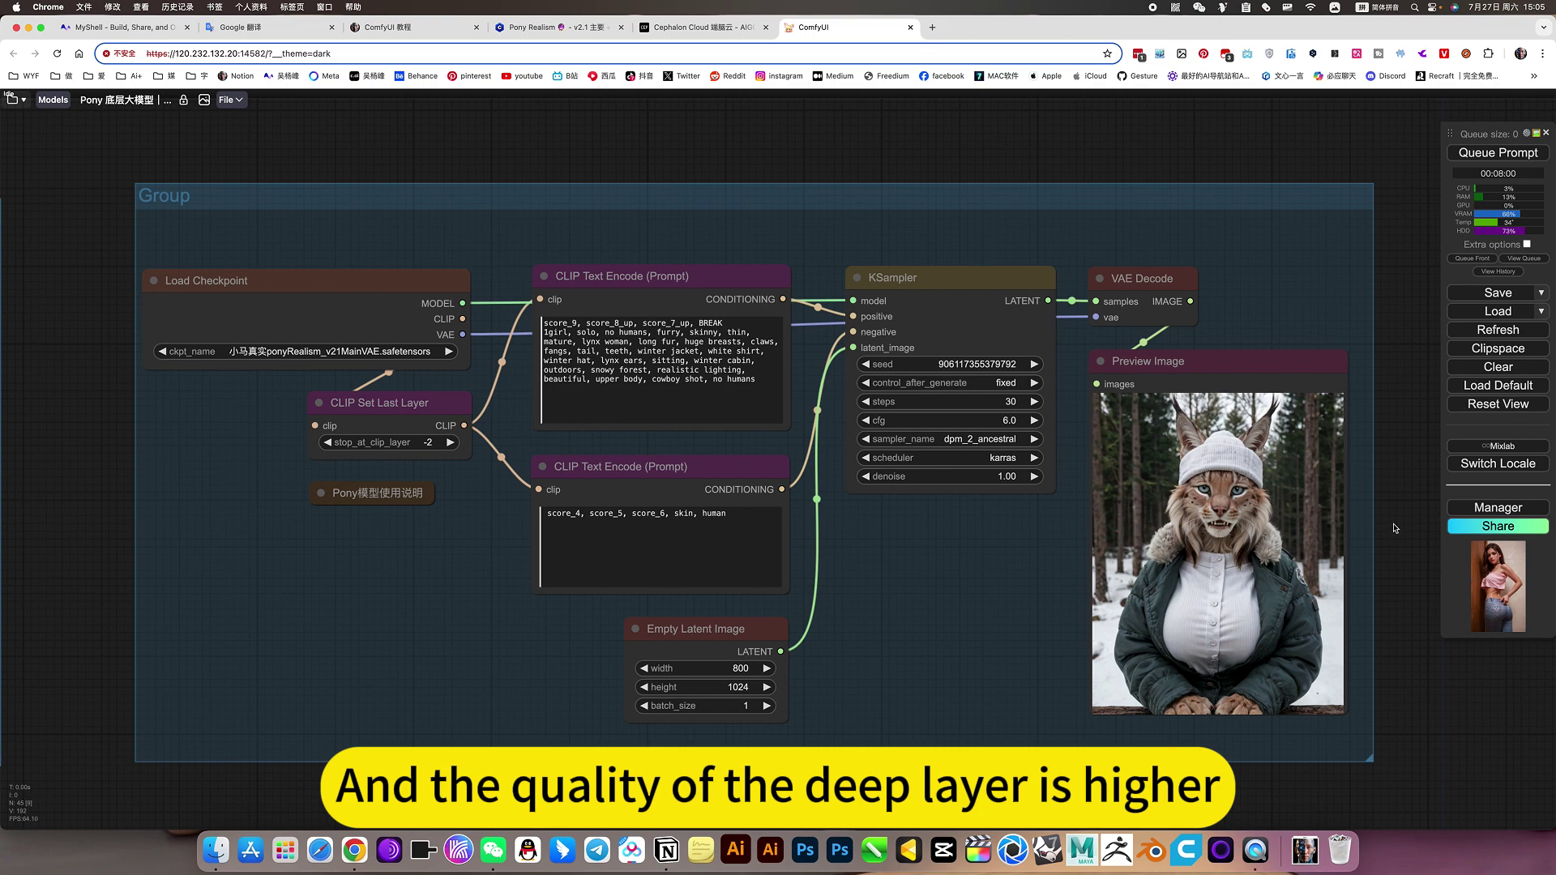
# Step: Inspect the generated lynx woman image in the Preview Image node, checking the face, clothing and paws
pyautogui.moveTo(1400, 520); pyautogui.dragTo(1351, 518)
pyautogui.scroll(7, 1203, 549)
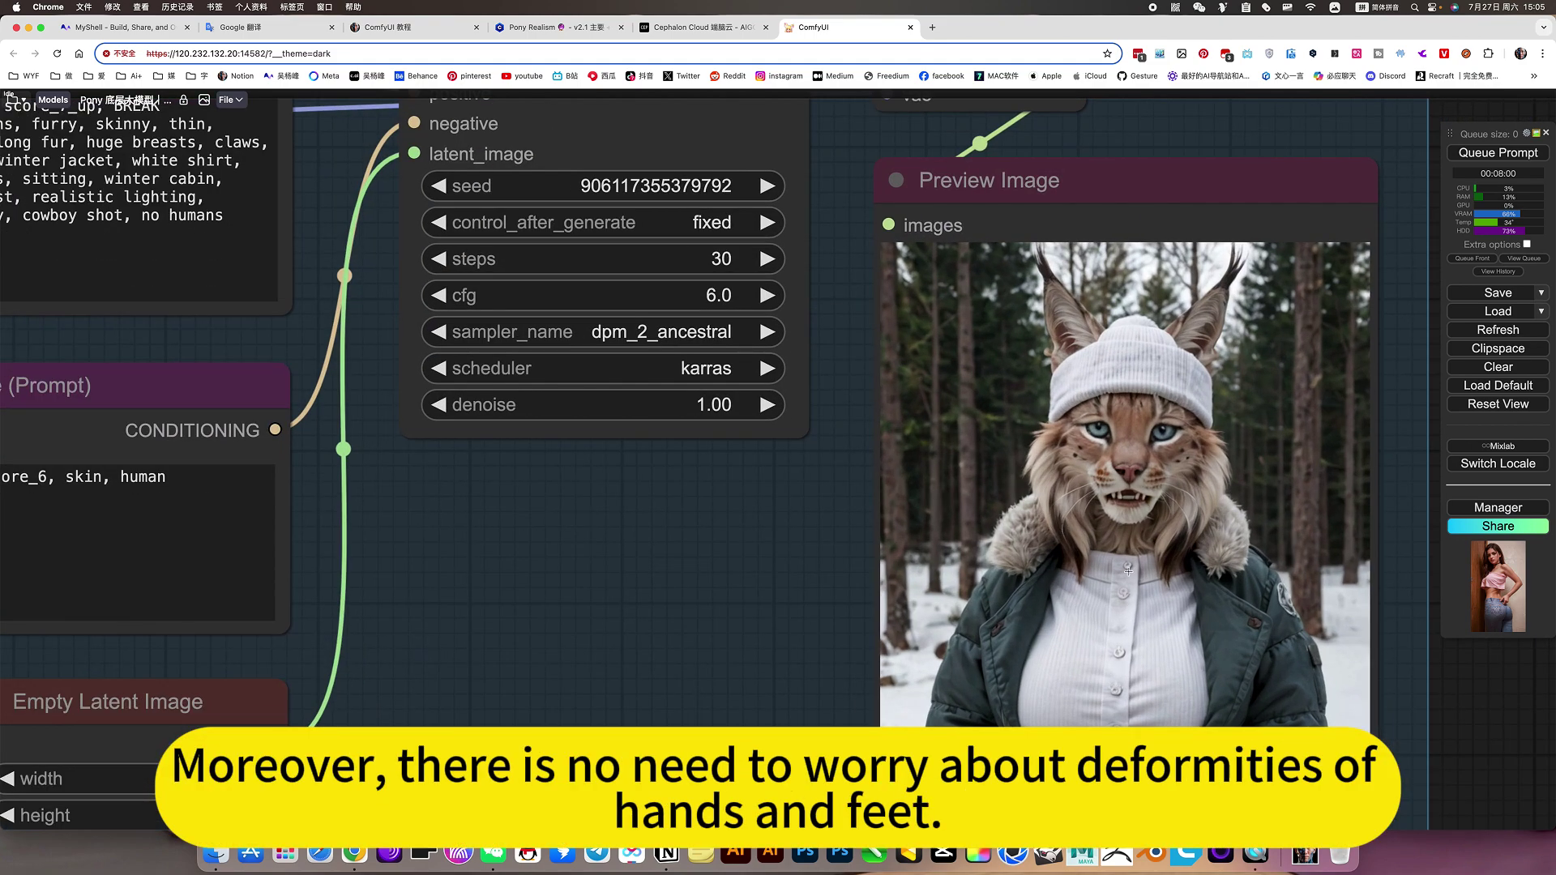
pyautogui.scroll(-10, 1091, 548)
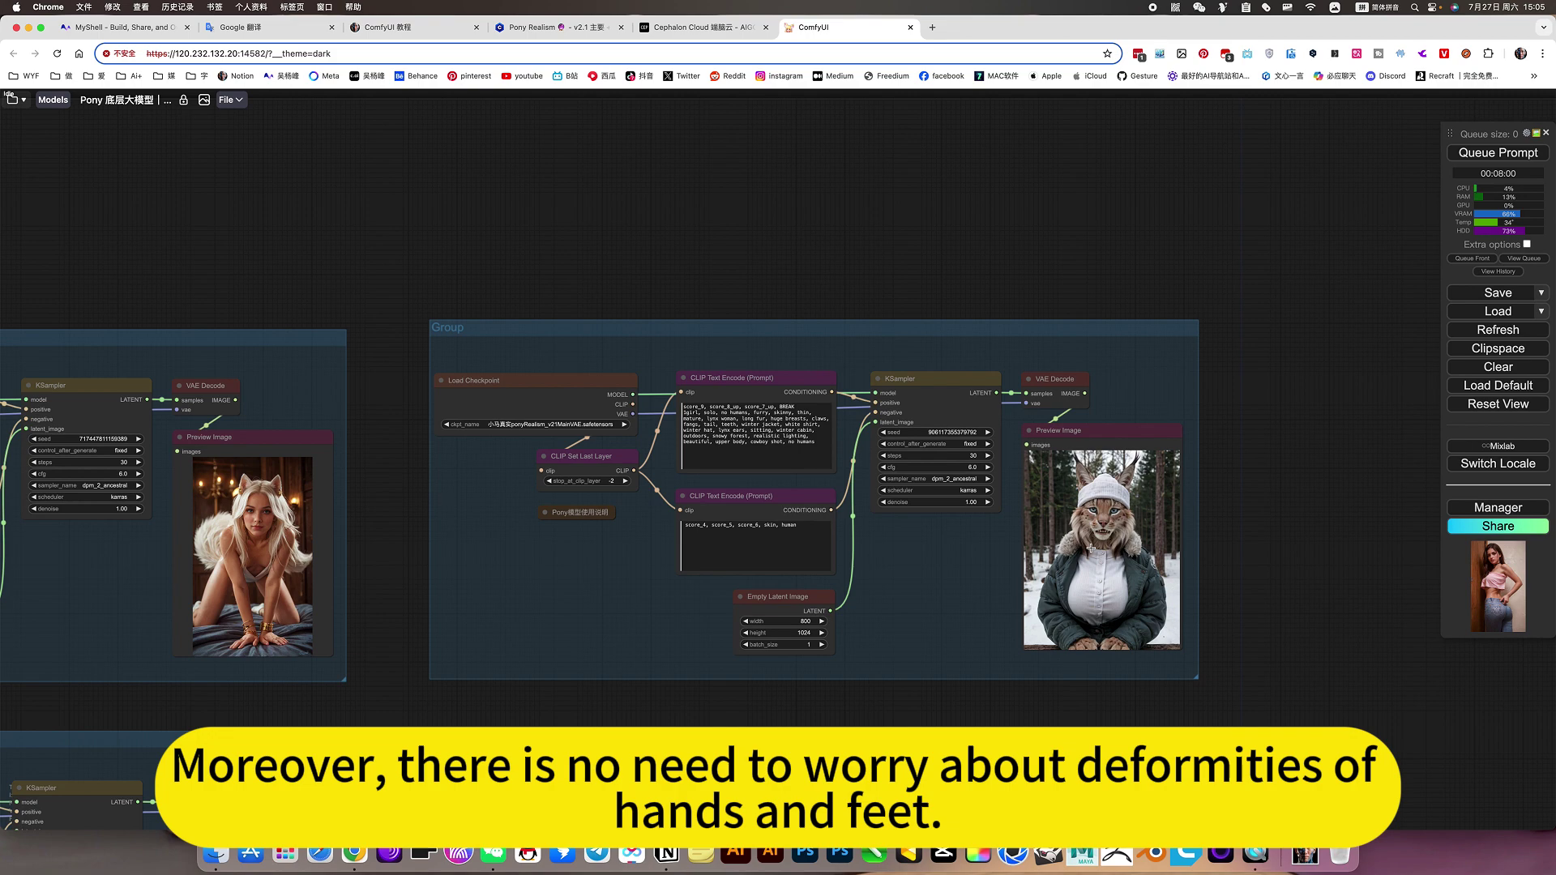
pyautogui.scroll(9, 1091, 548)
pyautogui.scroll(-3, 1091, 549)
pyautogui.scroll(1, 1091, 548)
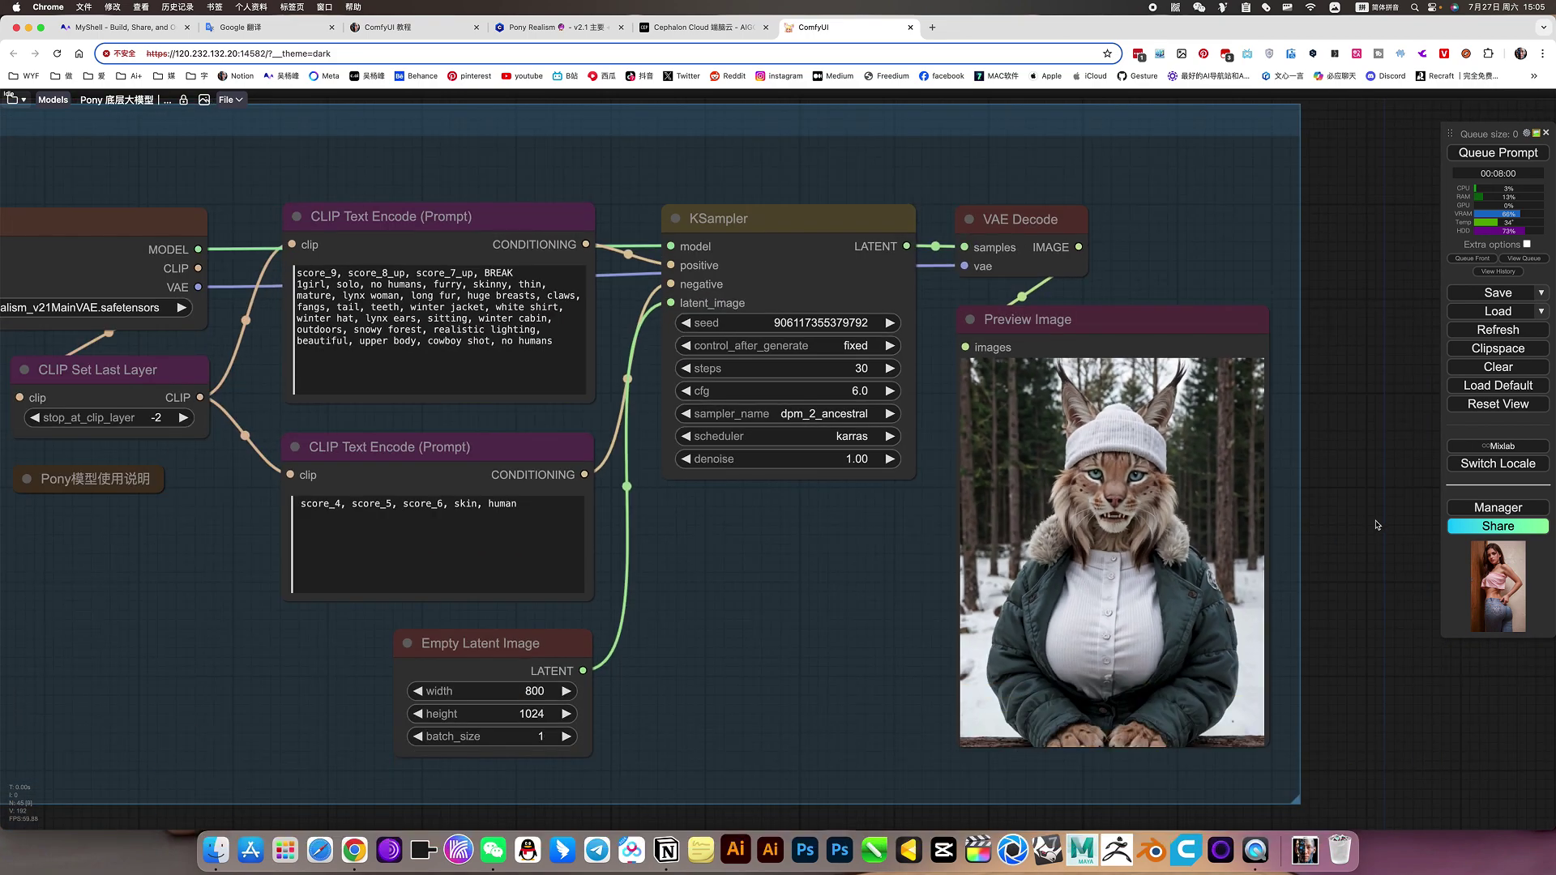
pyautogui.scroll(3, 1107, 529)
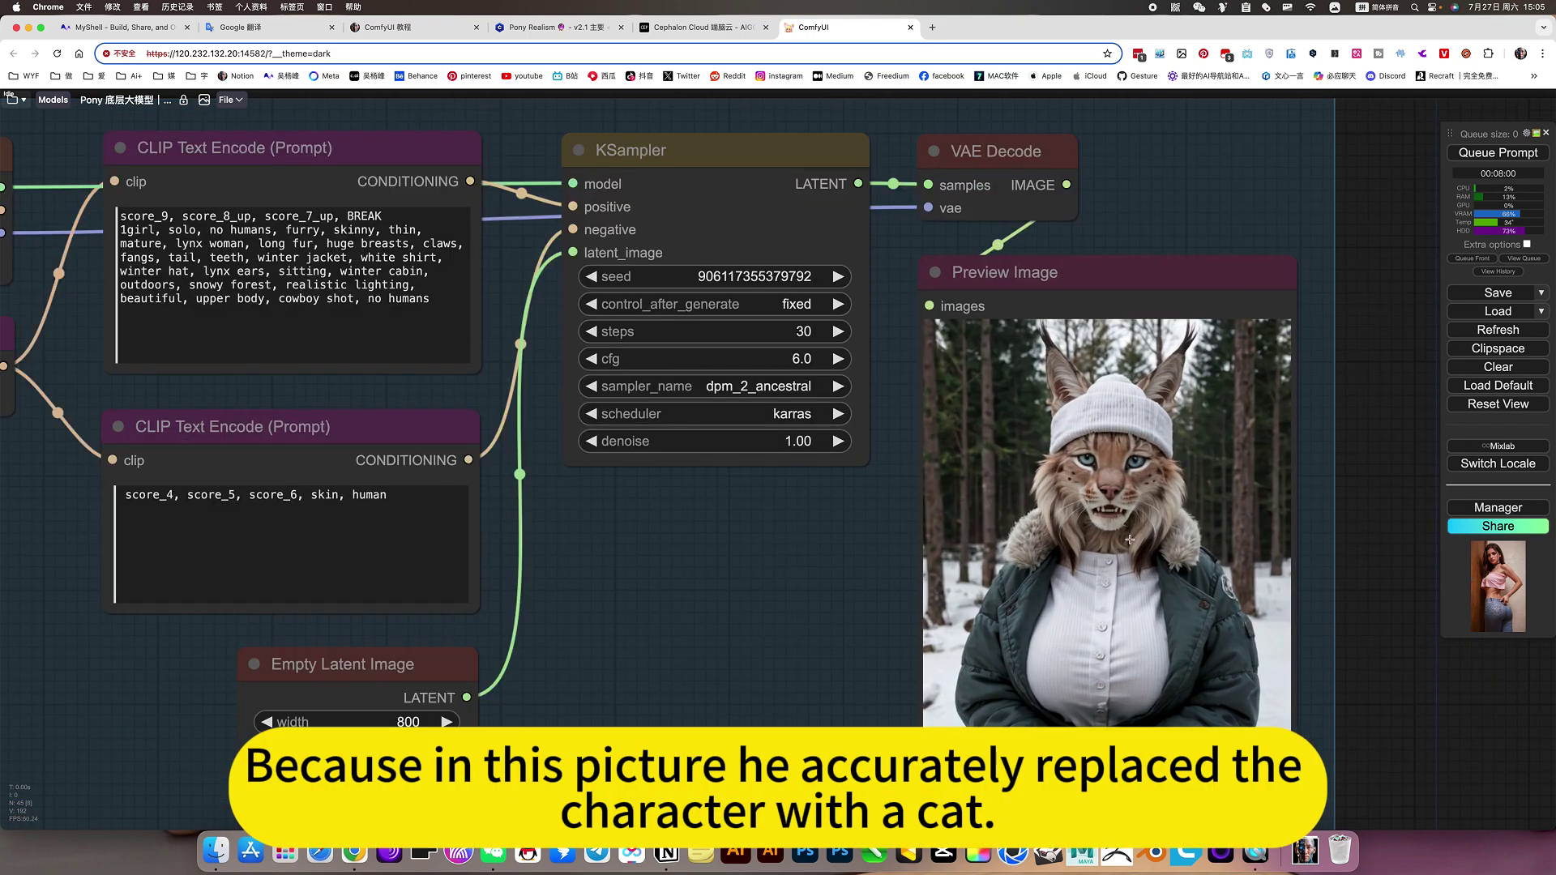
pyautogui.scroll(2, 1130, 539)
pyautogui.scroll(-4, 1129, 527)
pyautogui.scroll(4, 1131, 503)
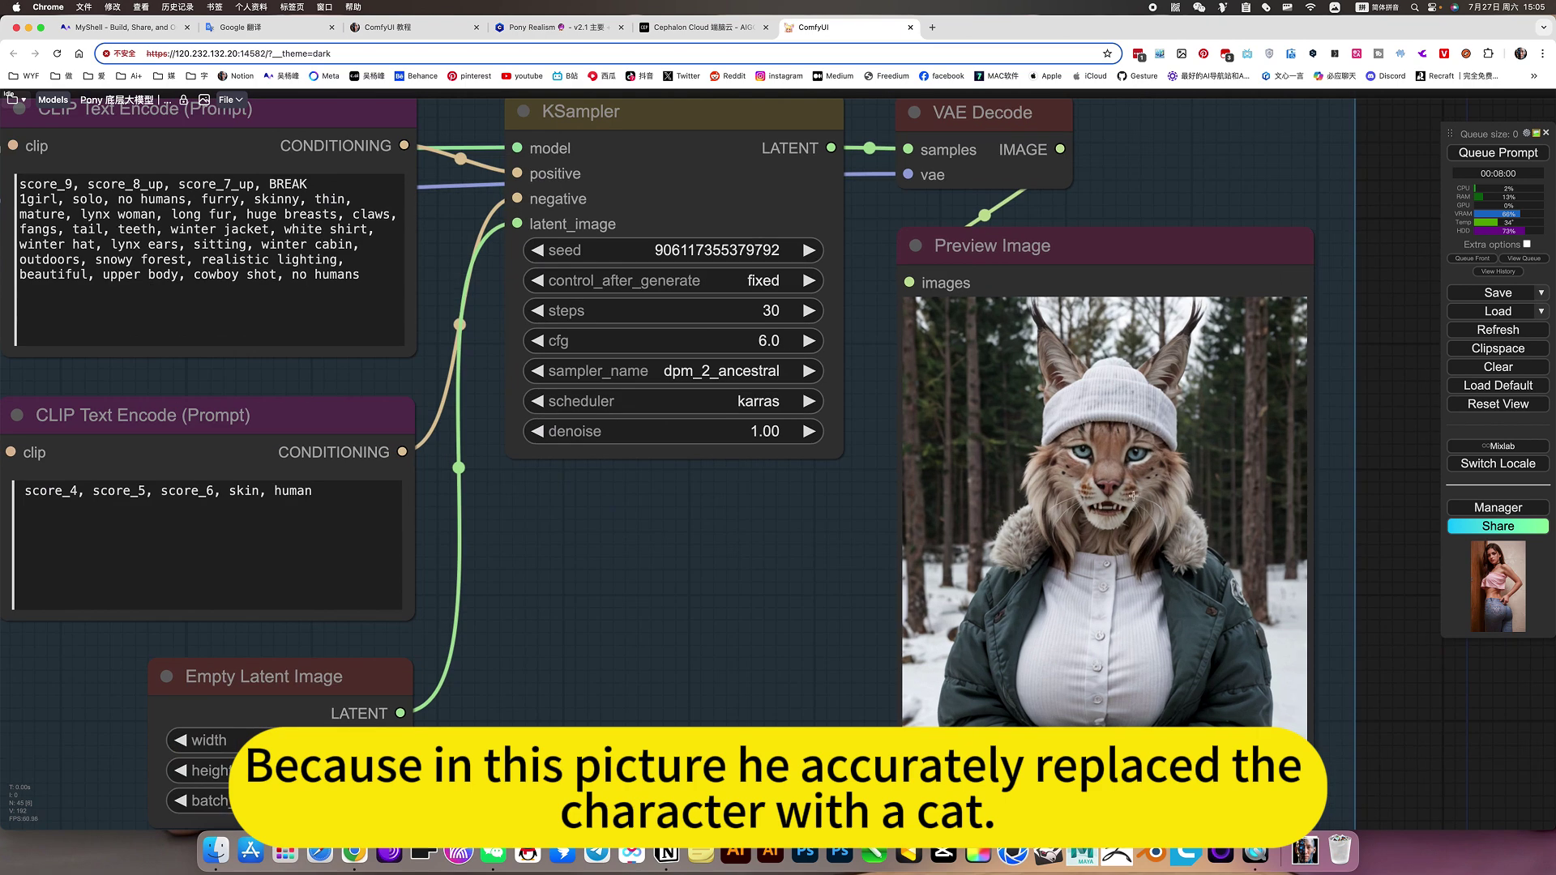
pyautogui.scroll(-4, 1091, 465)
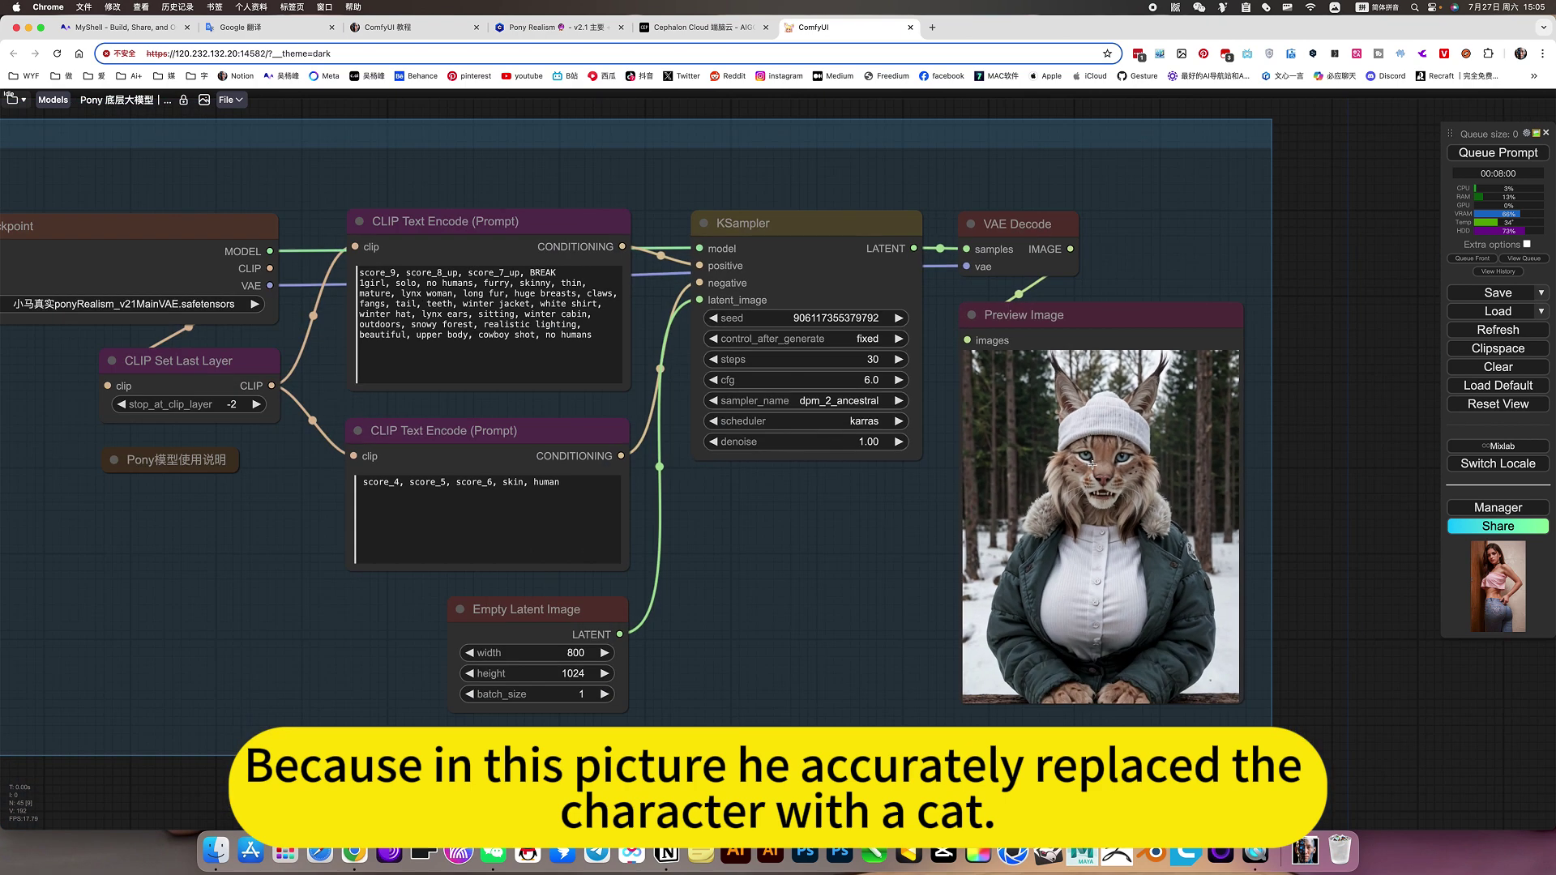
pyautogui.scroll(7, 1076, 732)
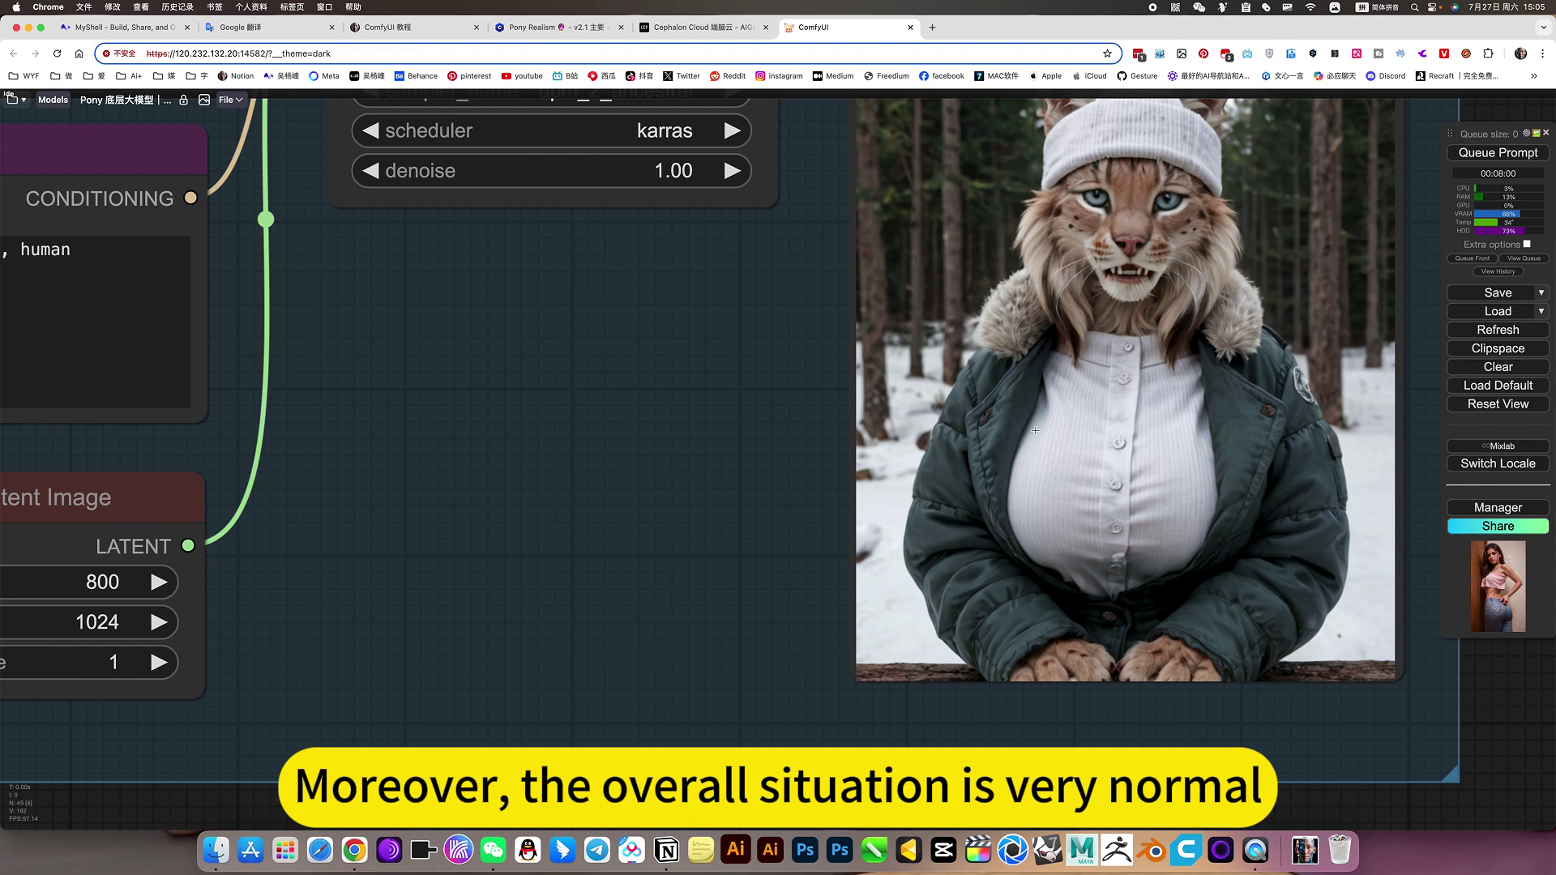
pyautogui.scroll(-6, 1034, 431)
pyautogui.scroll(-5, 793, 656)
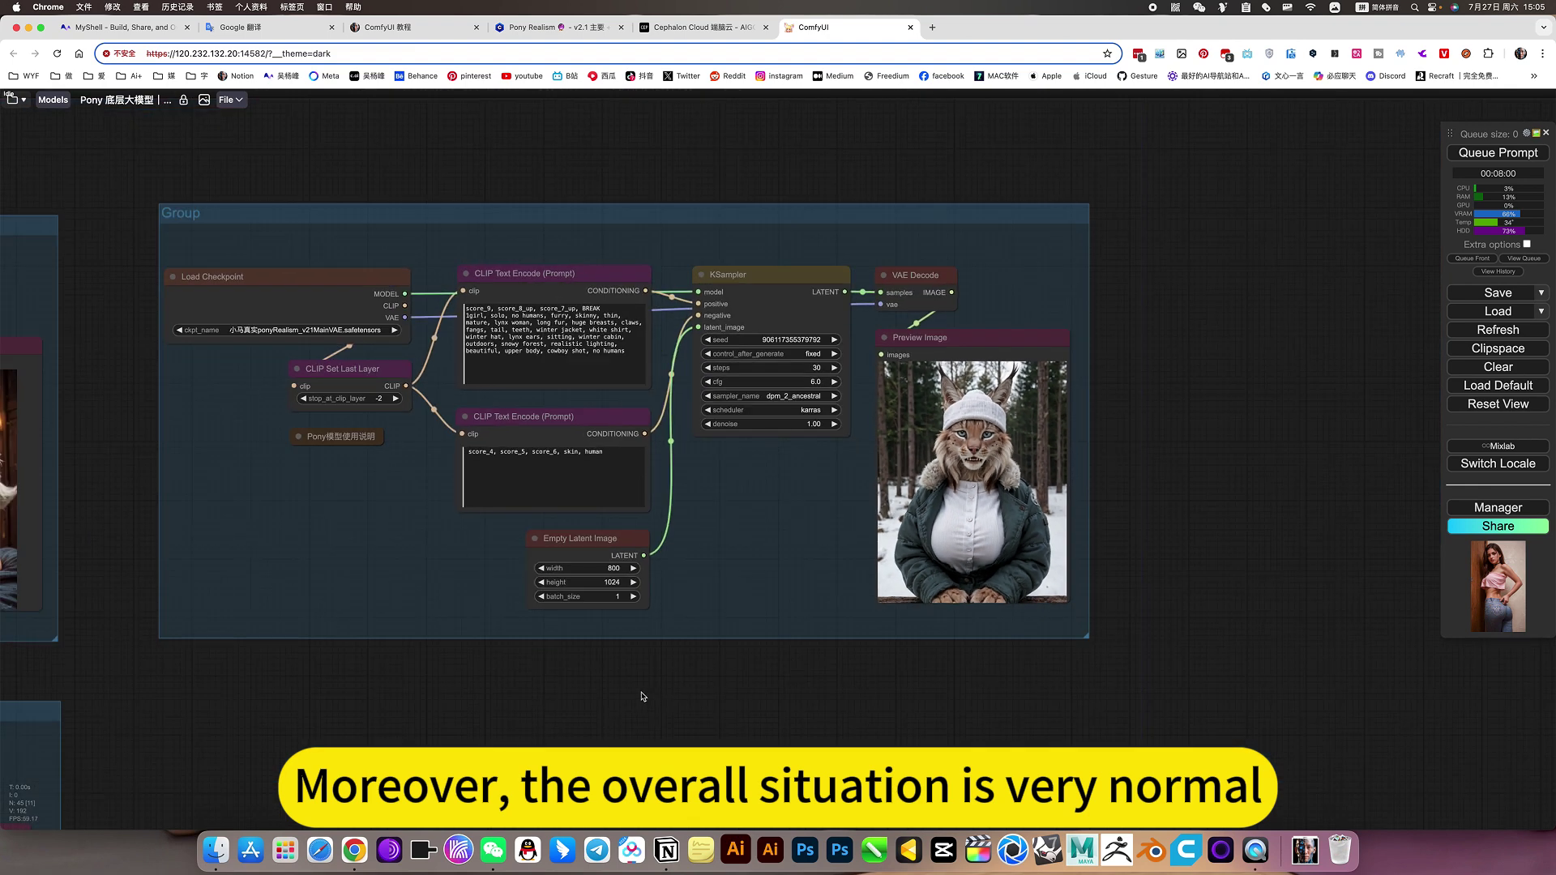
# Step: Examine the wolf-girl example group and its preview image, checking the ears, tail and hands
pyautogui.moveTo(645, 694); pyautogui.dragTo(1220, 687)
pyautogui.moveTo(423, 657); pyautogui.dragTo(1048, 619)
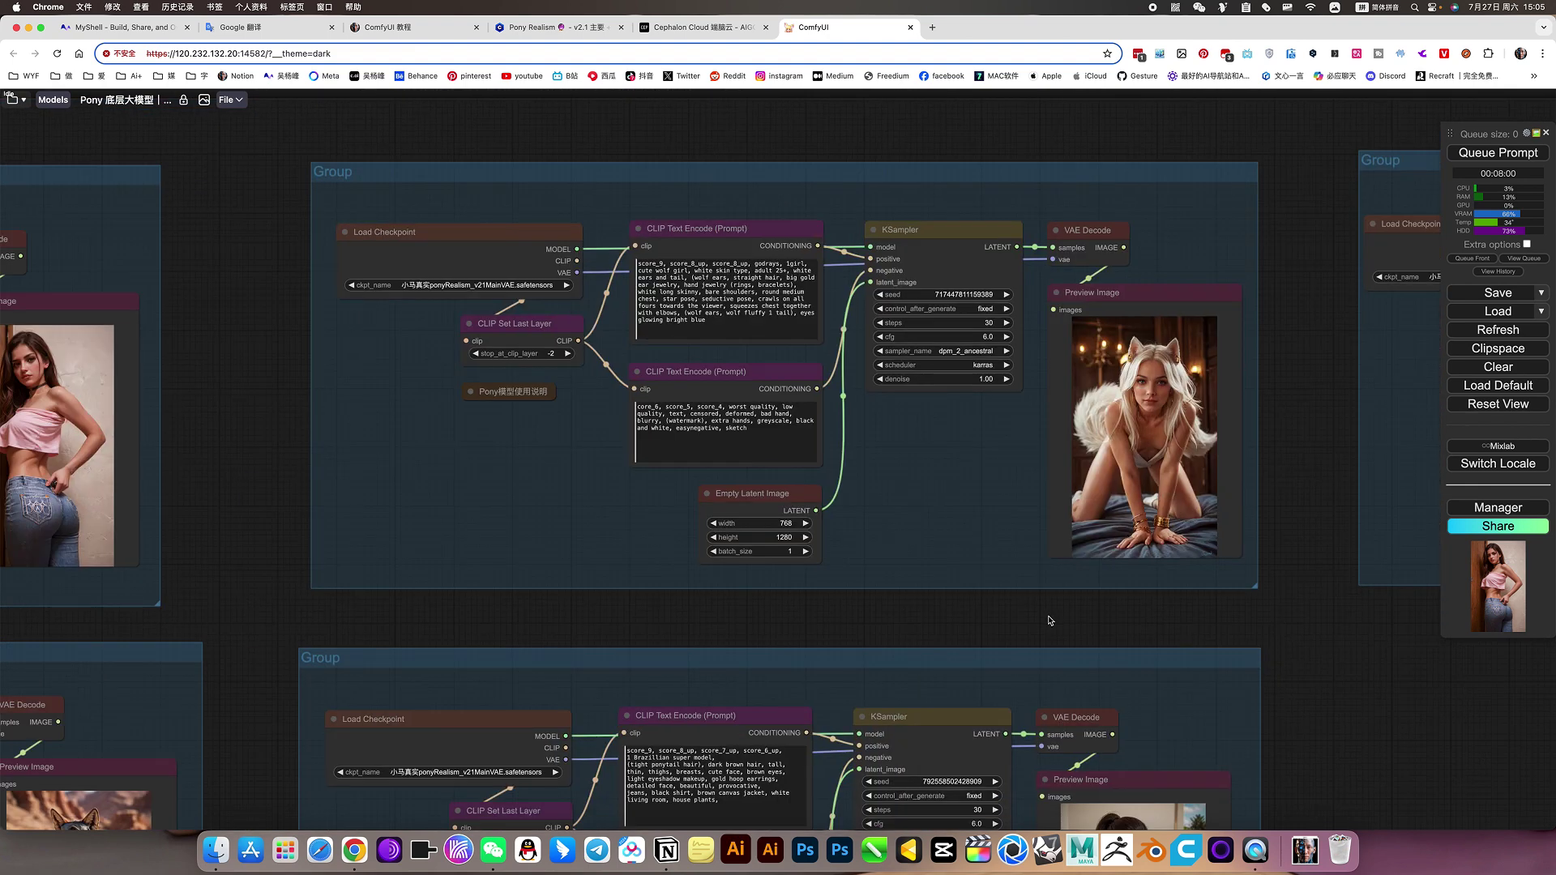
pyautogui.moveTo(897, 618); pyautogui.dragTo(1073, 672)
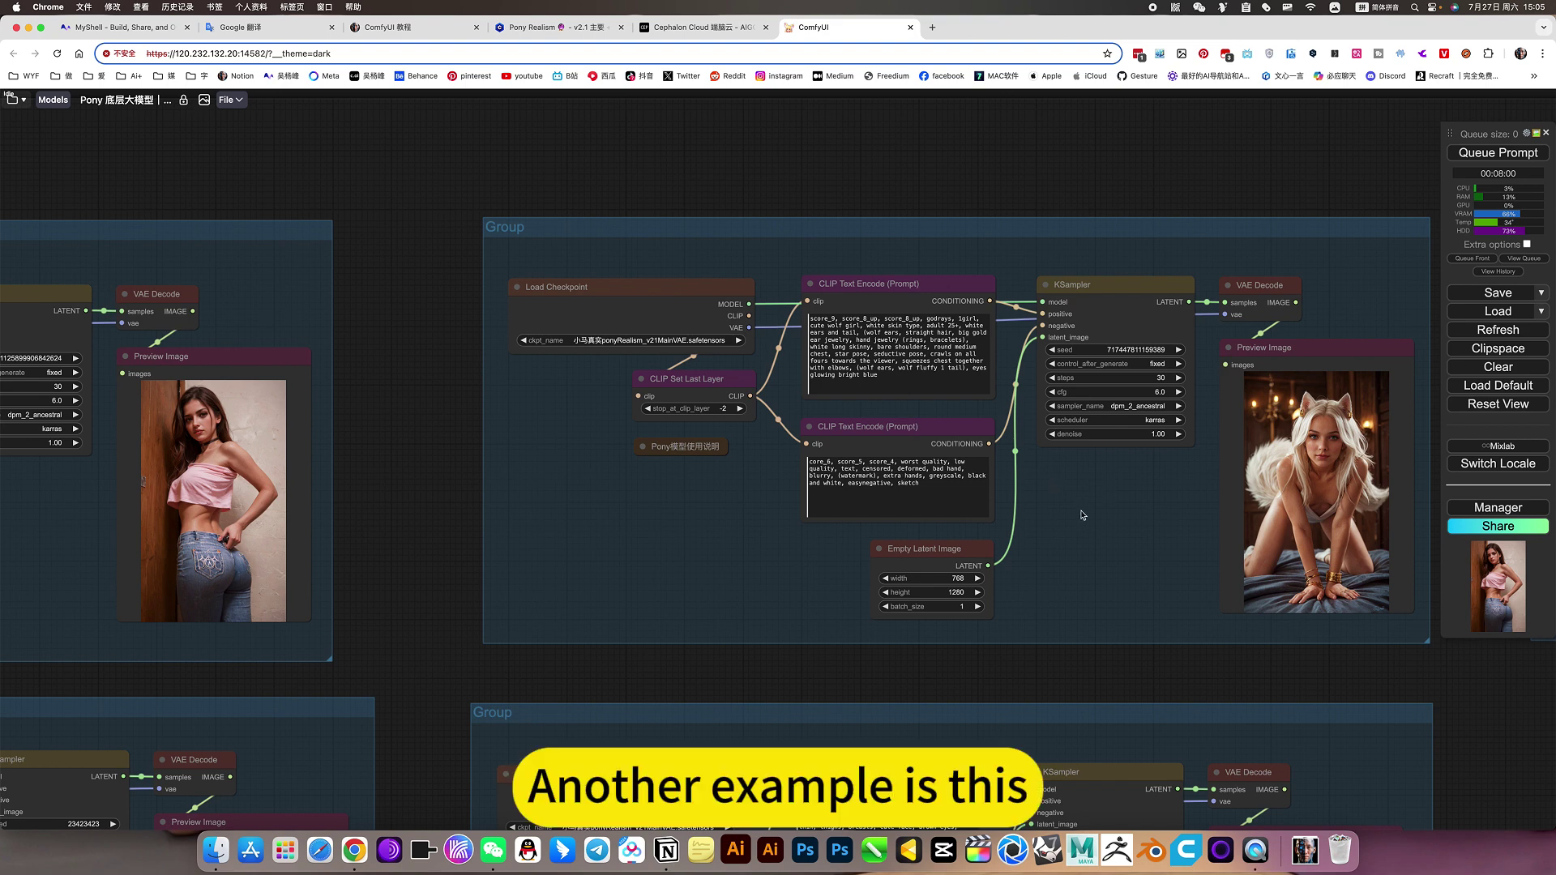
pyautogui.scroll(4, 1210, 495)
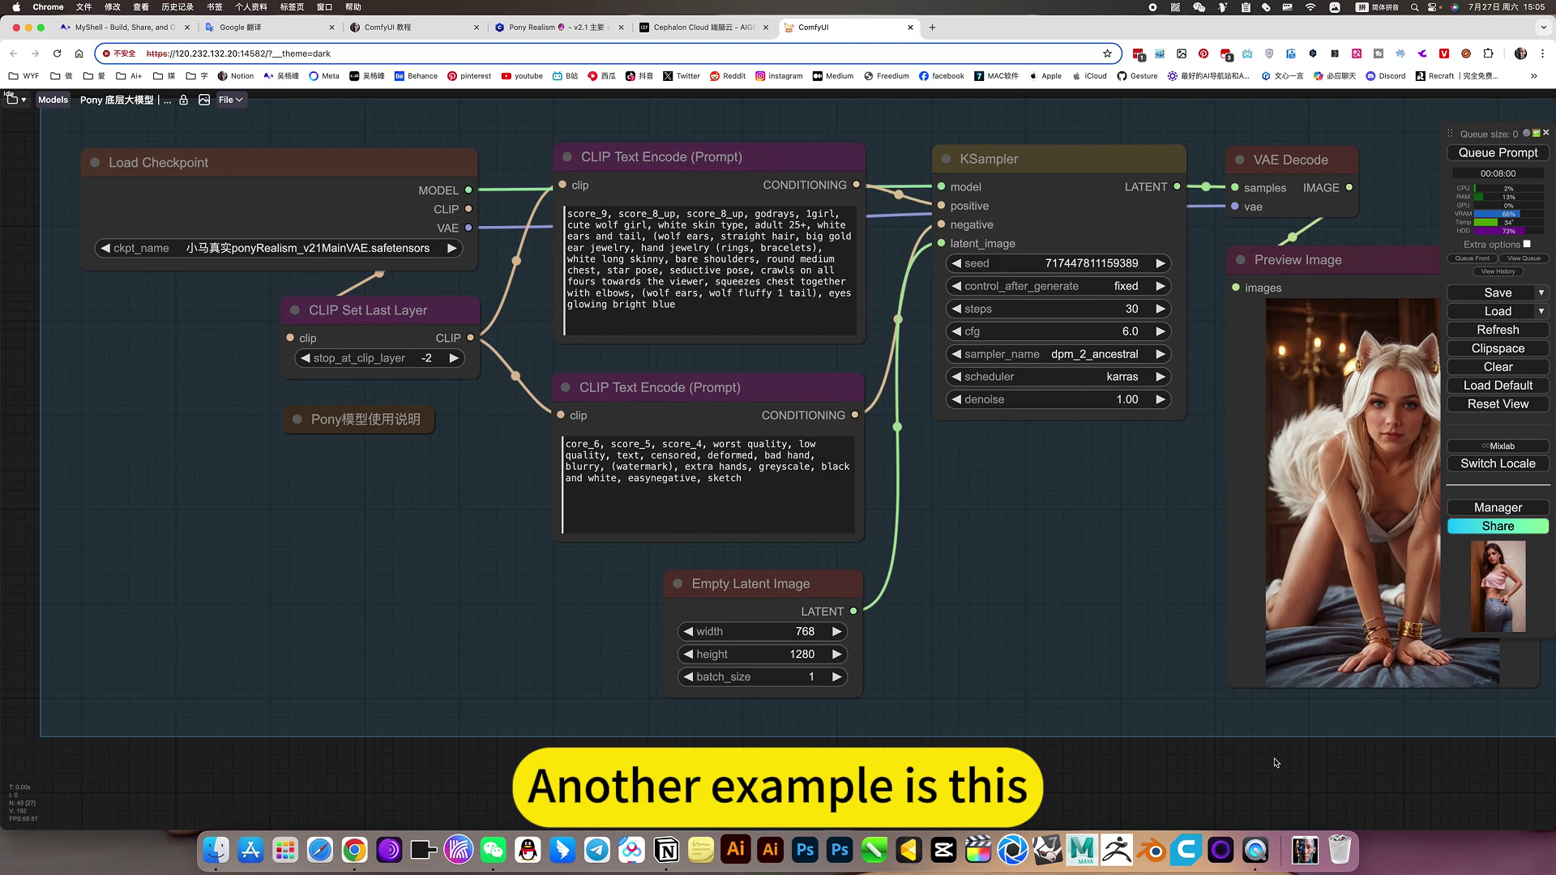
pyautogui.moveTo(1273, 763); pyautogui.dragTo(893, 731)
pyautogui.scroll(5, 993, 307)
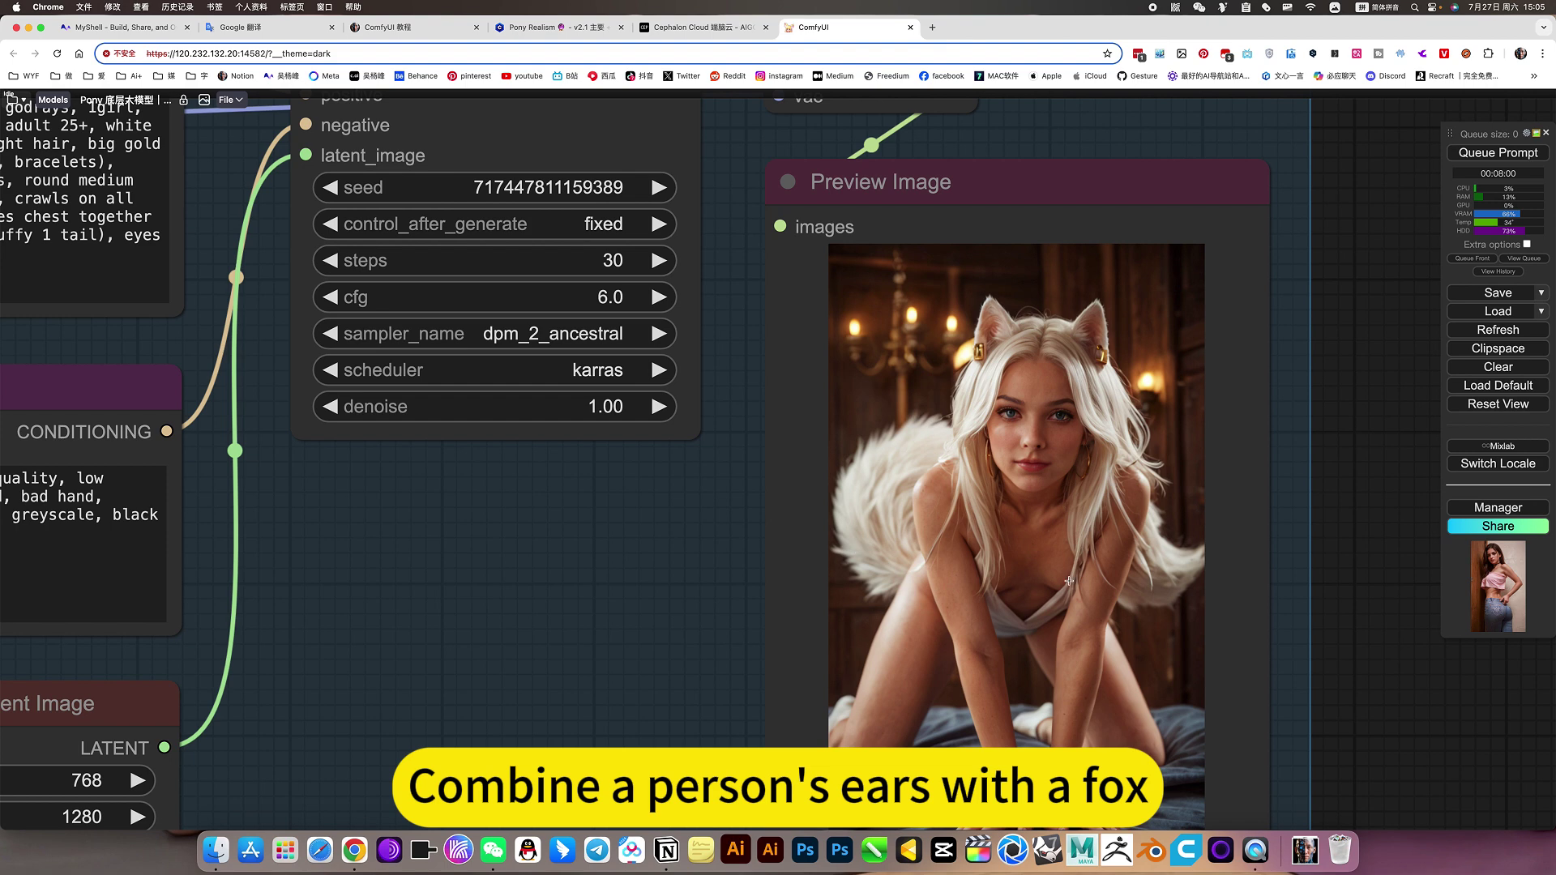
pyautogui.scroll(-5, 942, 537)
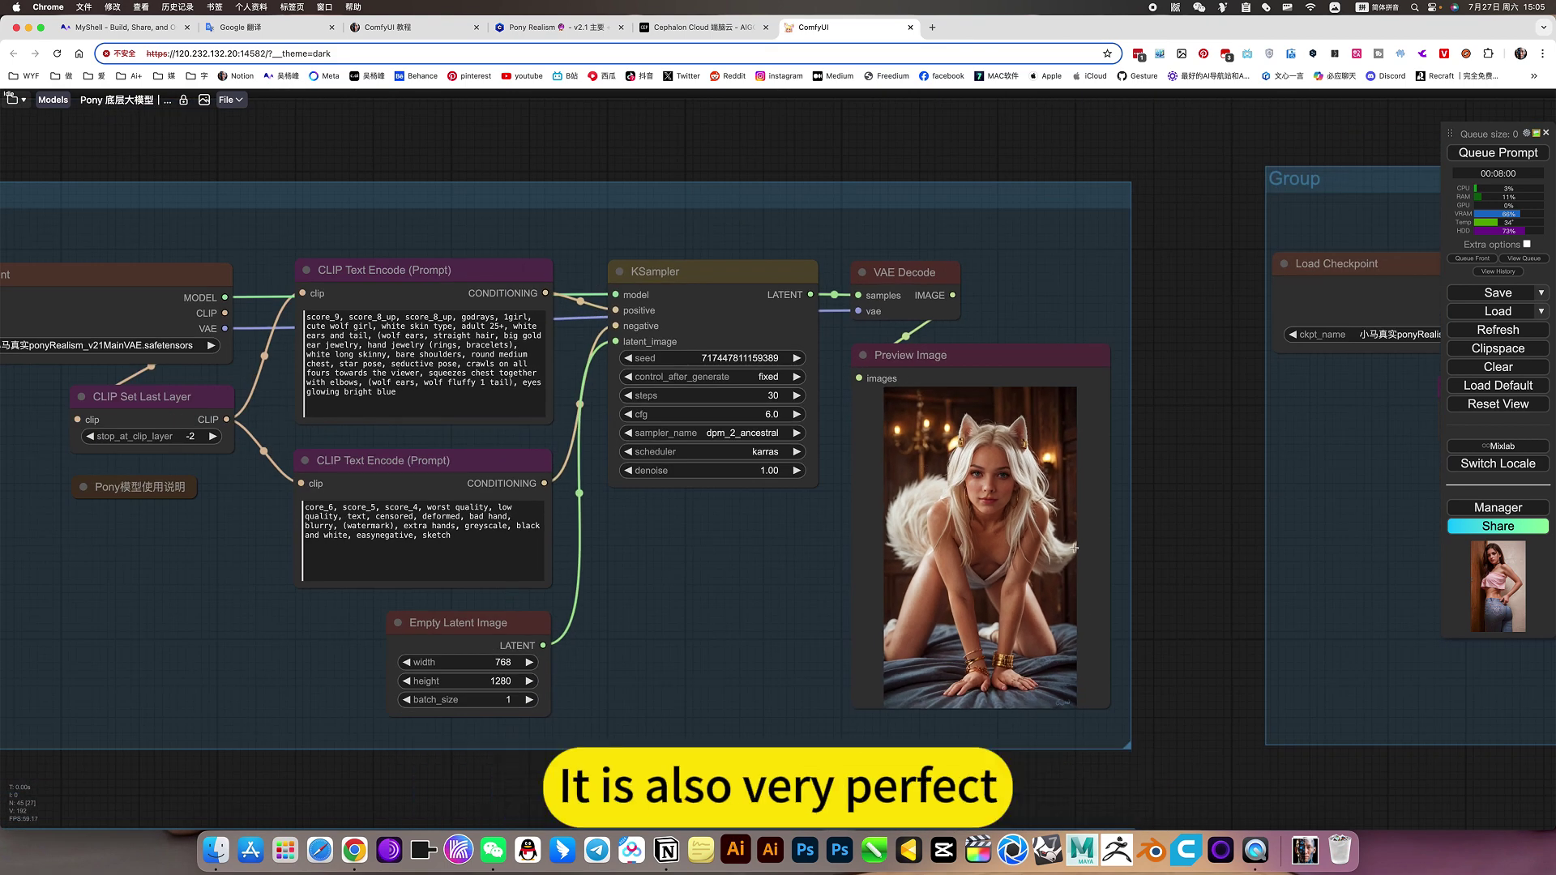
pyautogui.scroll(8, 1025, 705)
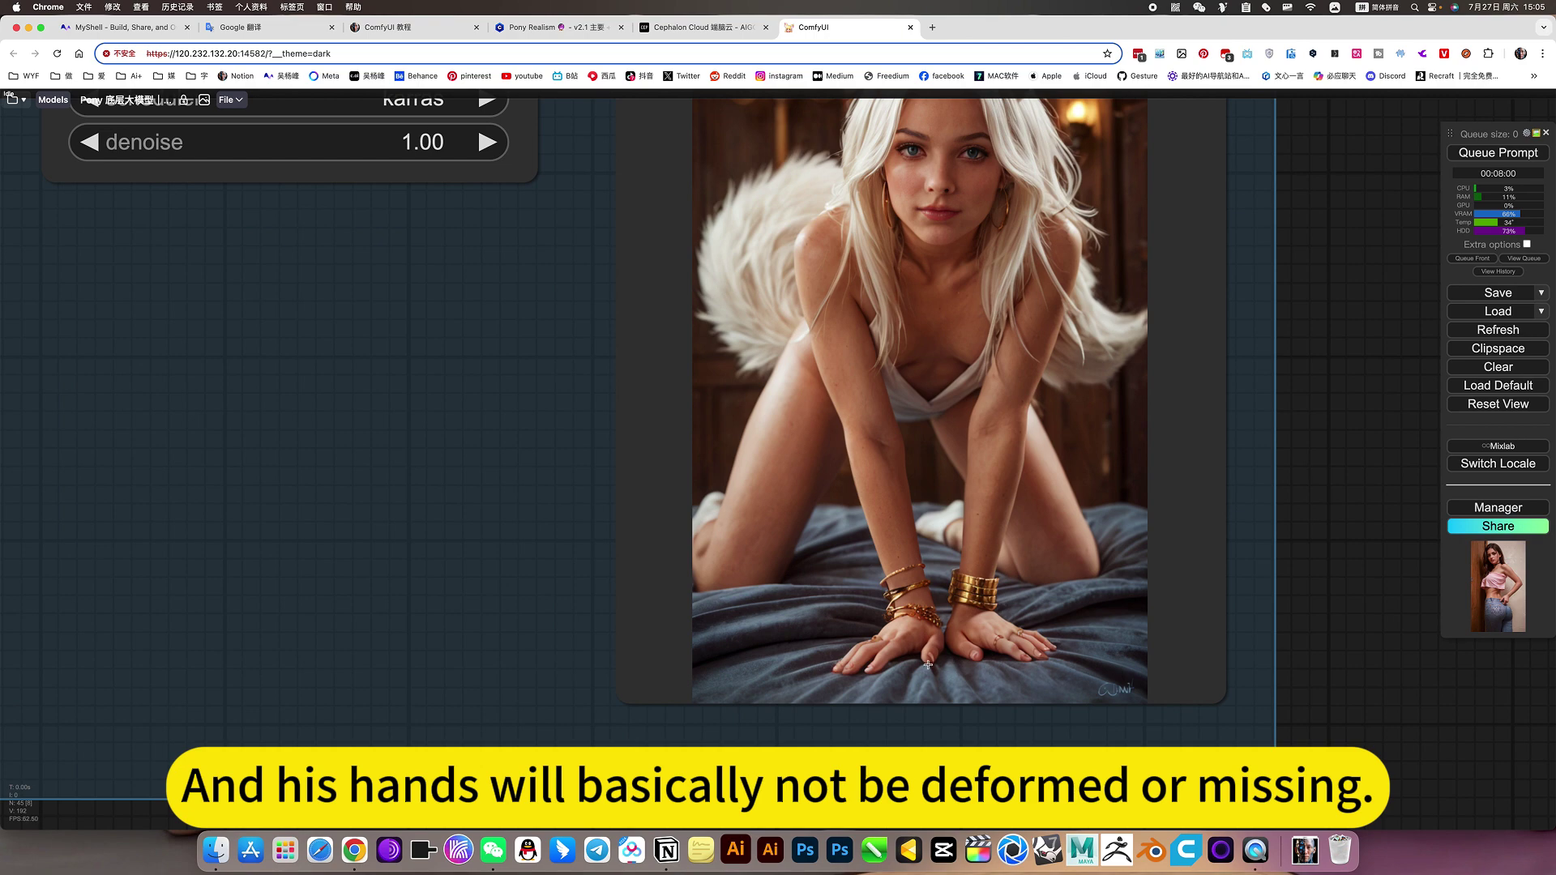
pyautogui.scroll(-9, 928, 665)
pyautogui.scroll(-5, 843, 702)
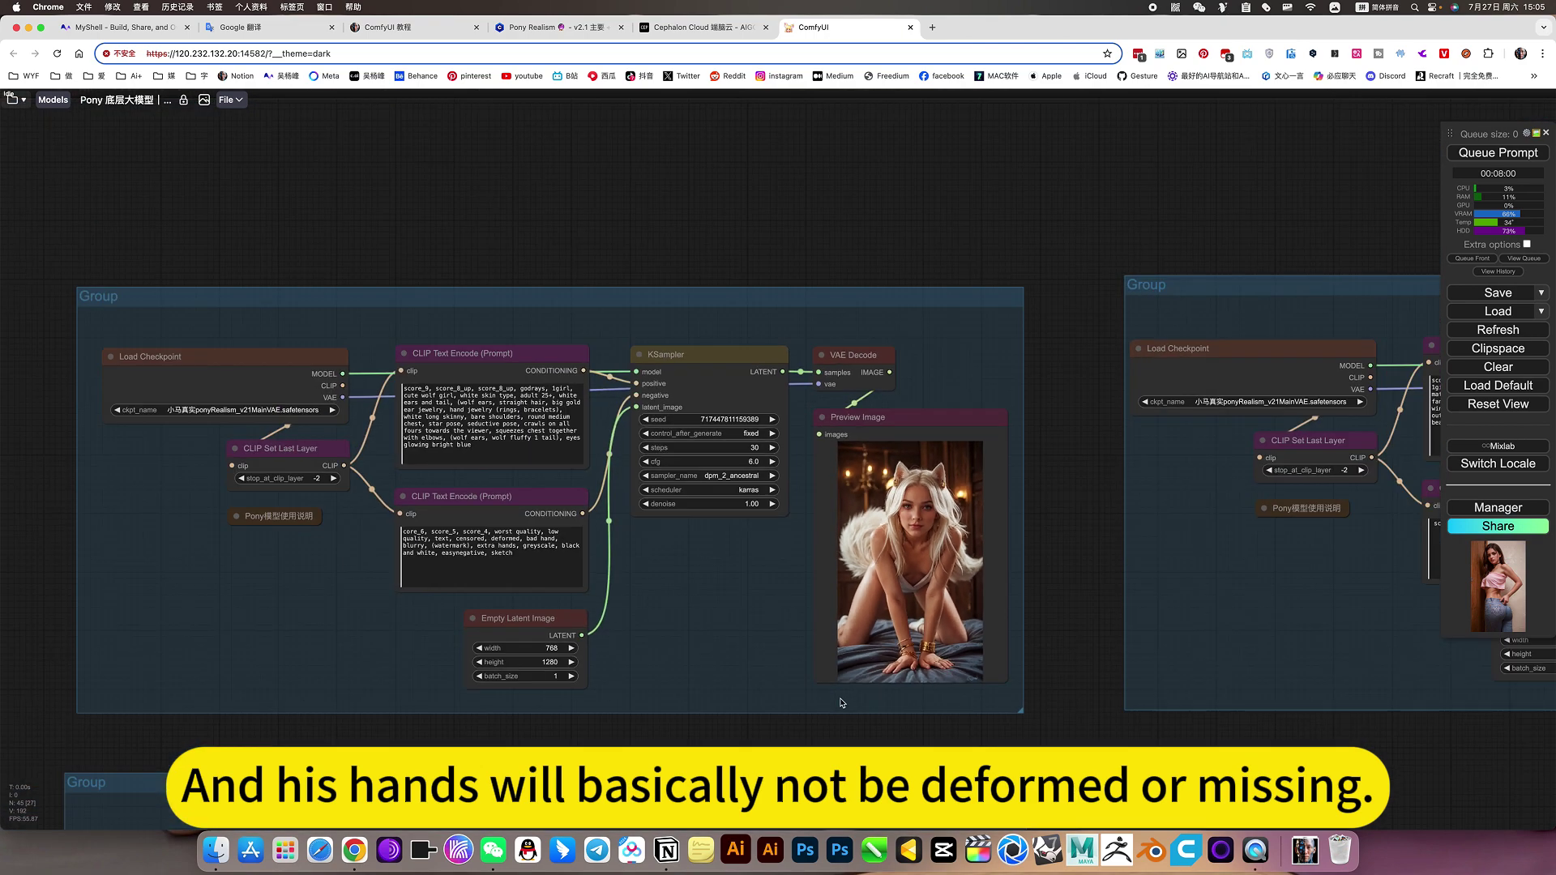
# Step: Examine the preview image of the woman in the brown leather jacket, checking the face and hand details
pyautogui.moveTo(806, 729); pyautogui.dragTo(936, 338)
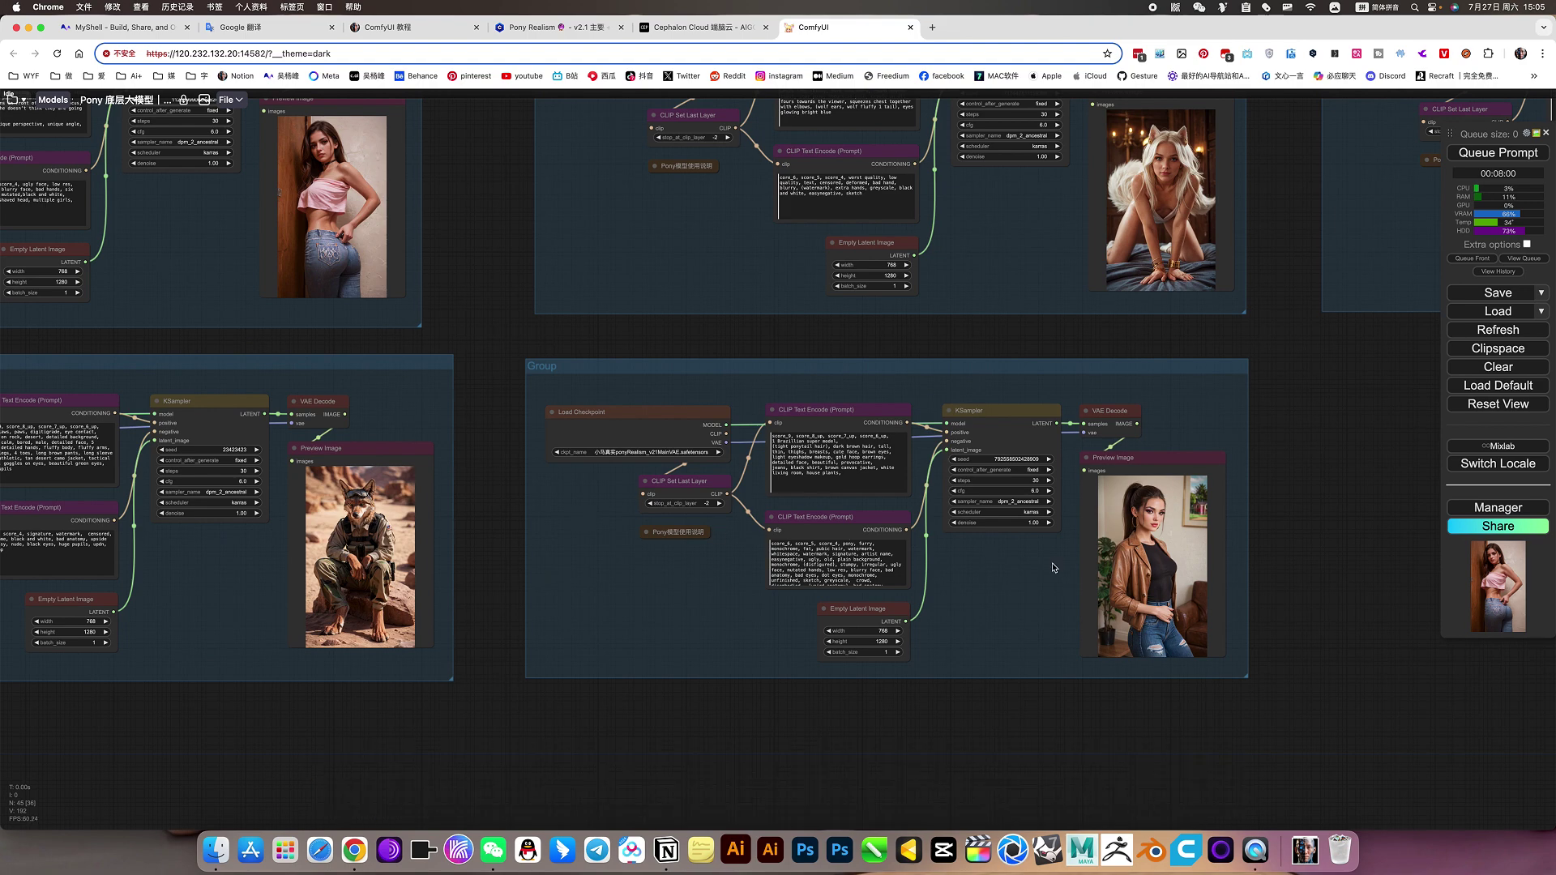
pyautogui.scroll(6, 1054, 567)
pyautogui.scroll(3, 1155, 551)
pyautogui.moveTo(1529, 739); pyautogui.dragTo(1219, 648)
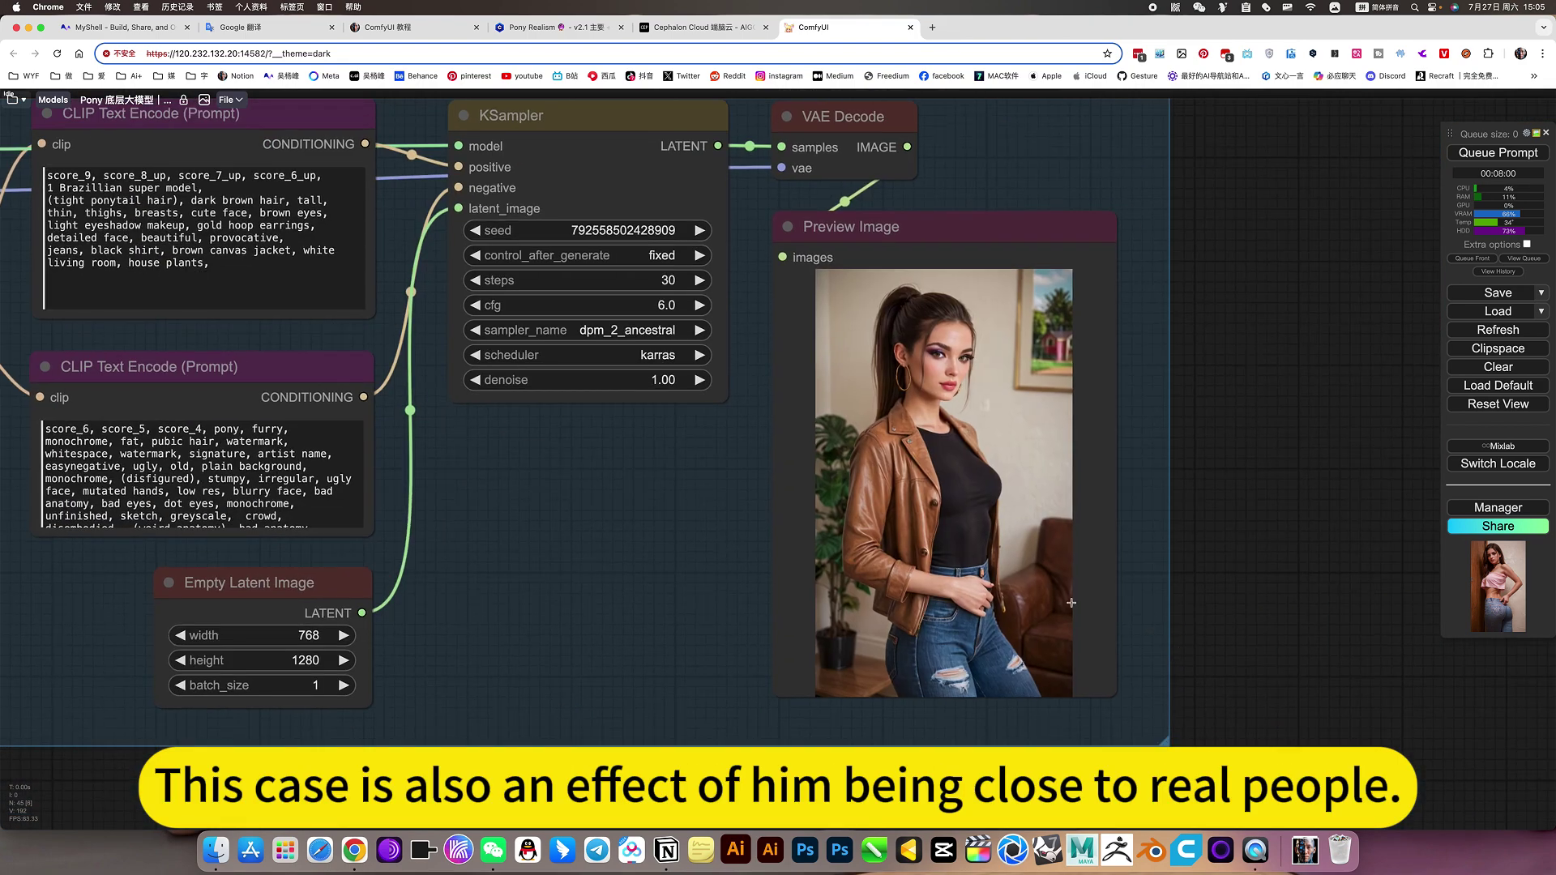
pyautogui.scroll(3, 972, 526)
pyautogui.scroll(5, 973, 525)
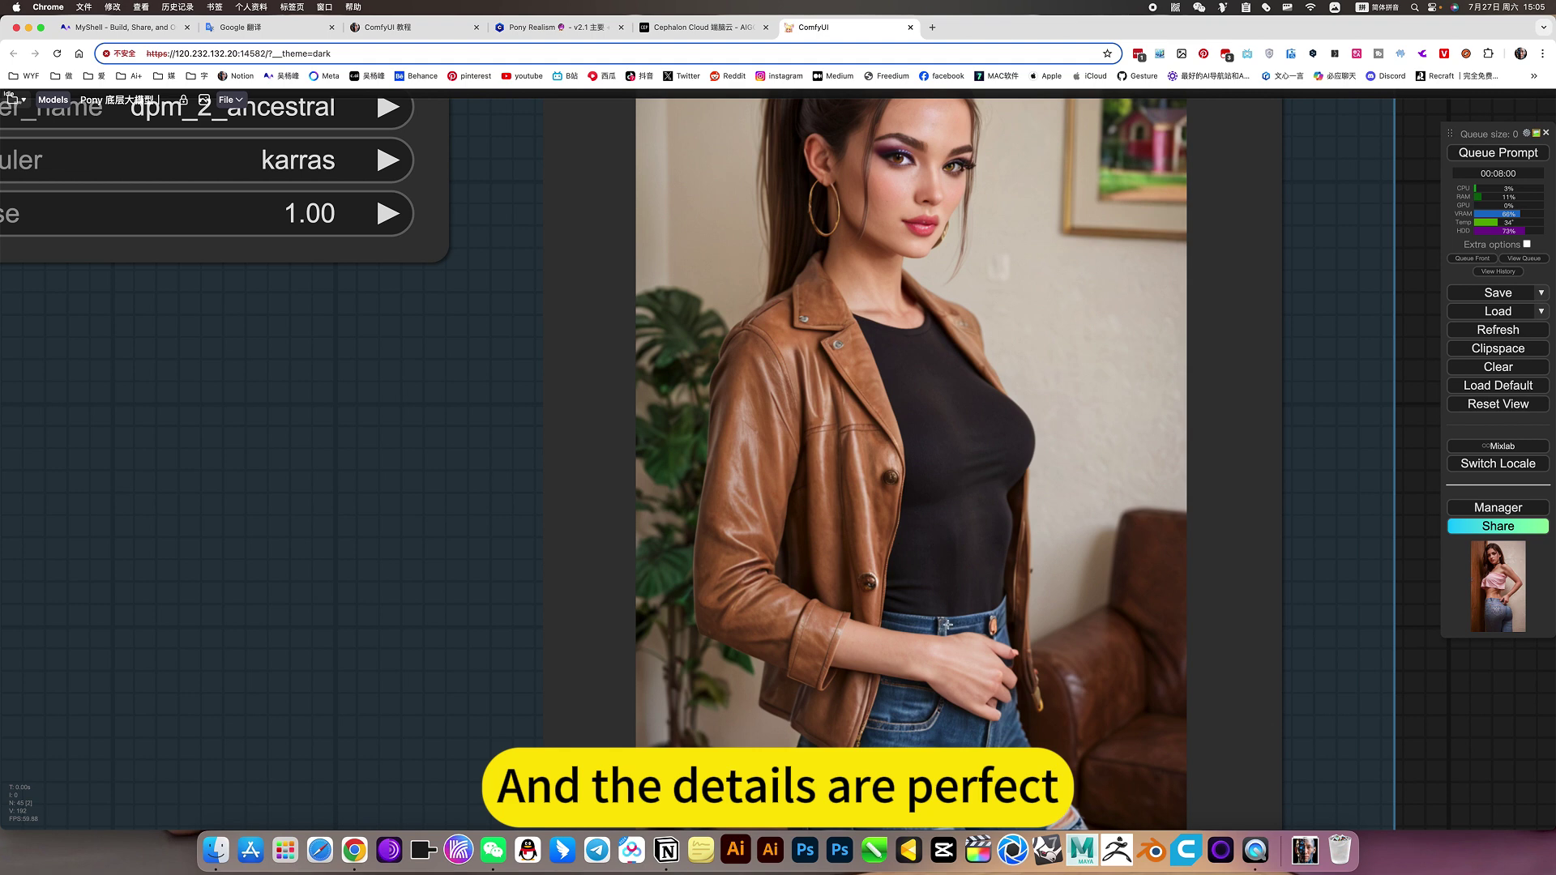
pyautogui.scroll(-6, 946, 624)
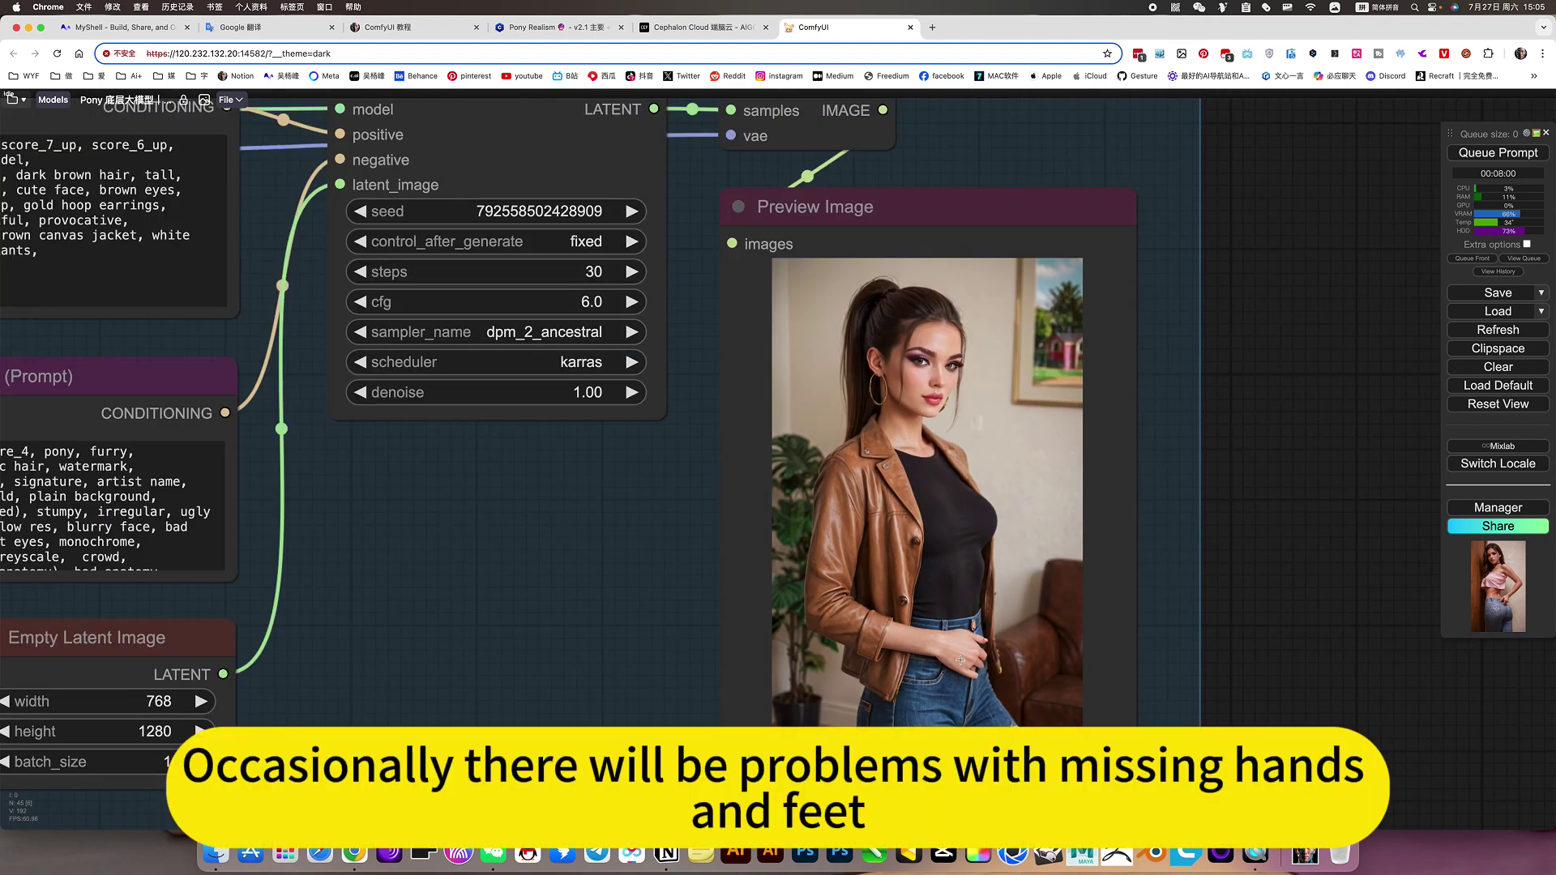
pyautogui.scroll(-5, 1158, 668)
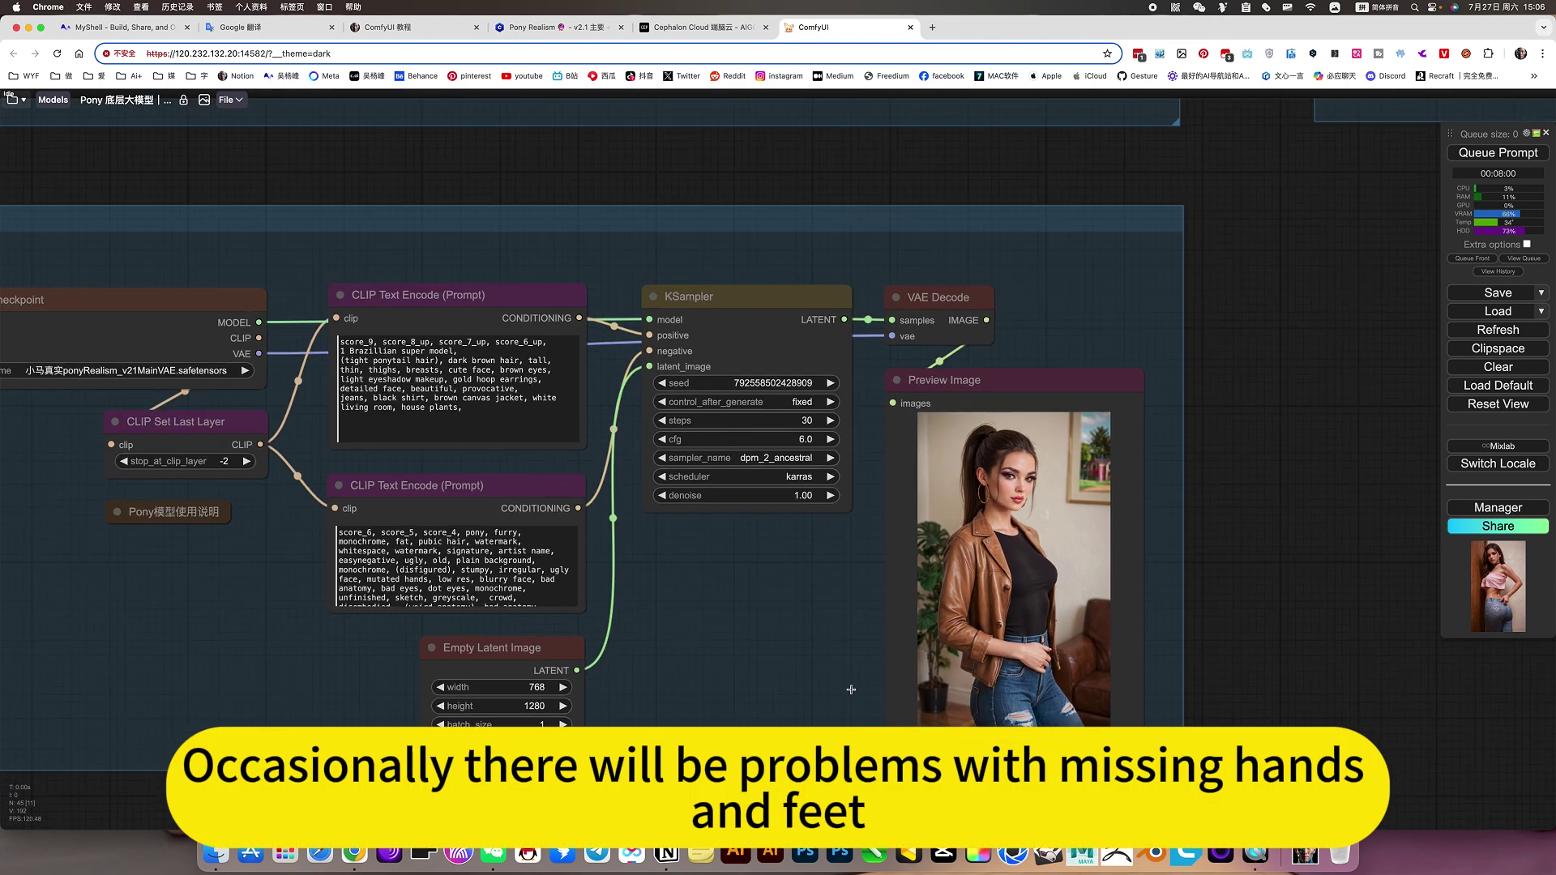
# Step: Examine the desert coyote soldier example group and its preview image, checking the hands and feet
pyautogui.scroll(-5, 526, 707)
pyautogui.moveTo(411, 782); pyautogui.dragTo(1303, 742)
pyautogui.scroll(7, 717, 489)
pyautogui.scroll(1, 895, 549)
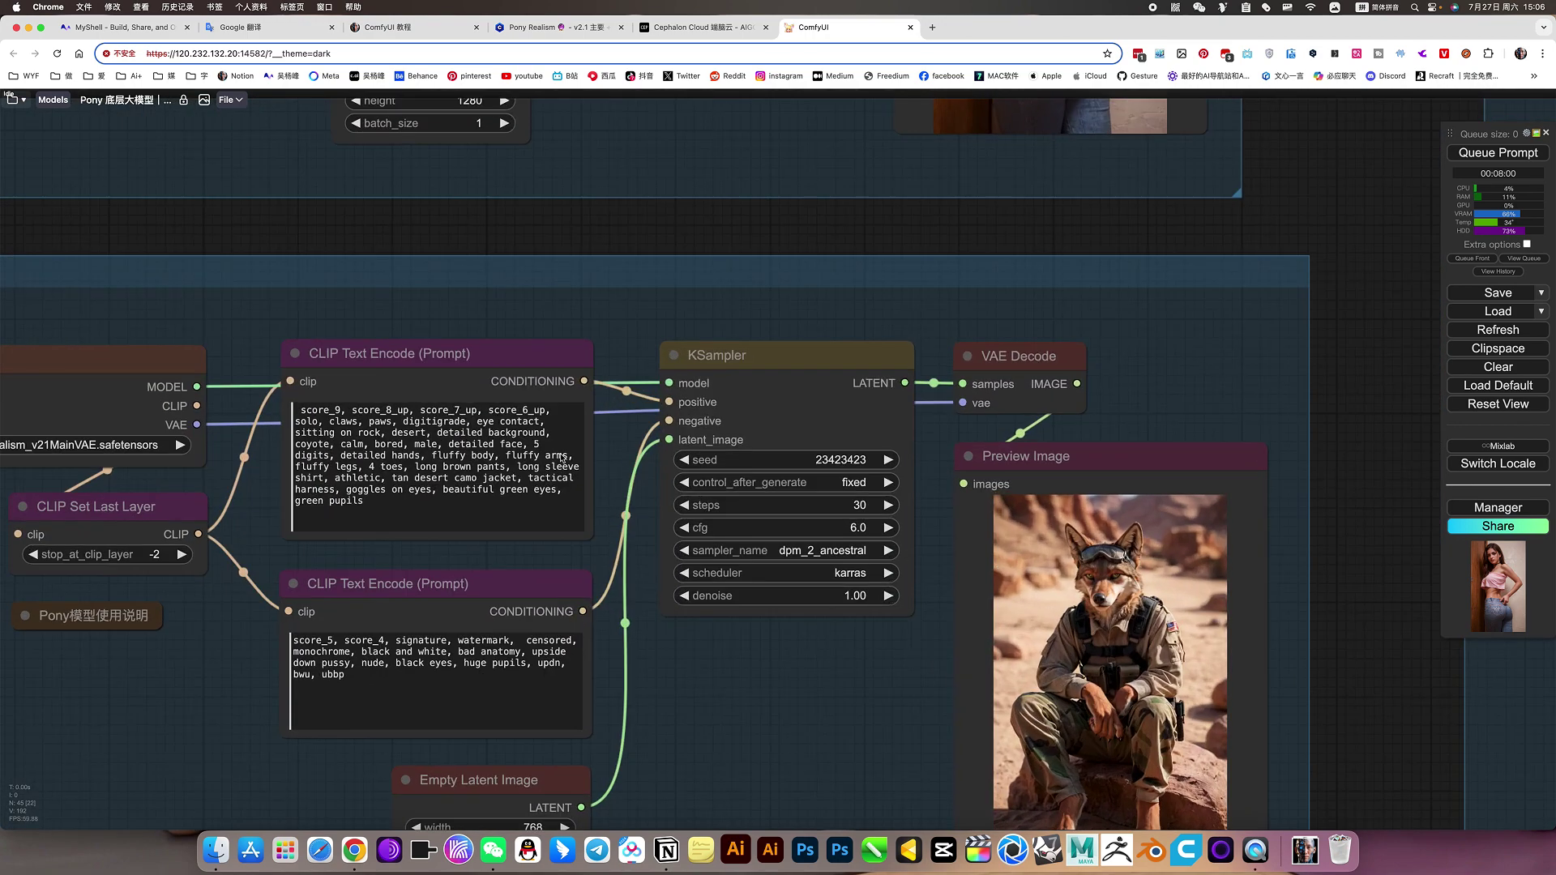
pyautogui.moveTo(1367, 618); pyautogui.dragTo(1382, 431)
pyautogui.scroll(4, 1252, 506)
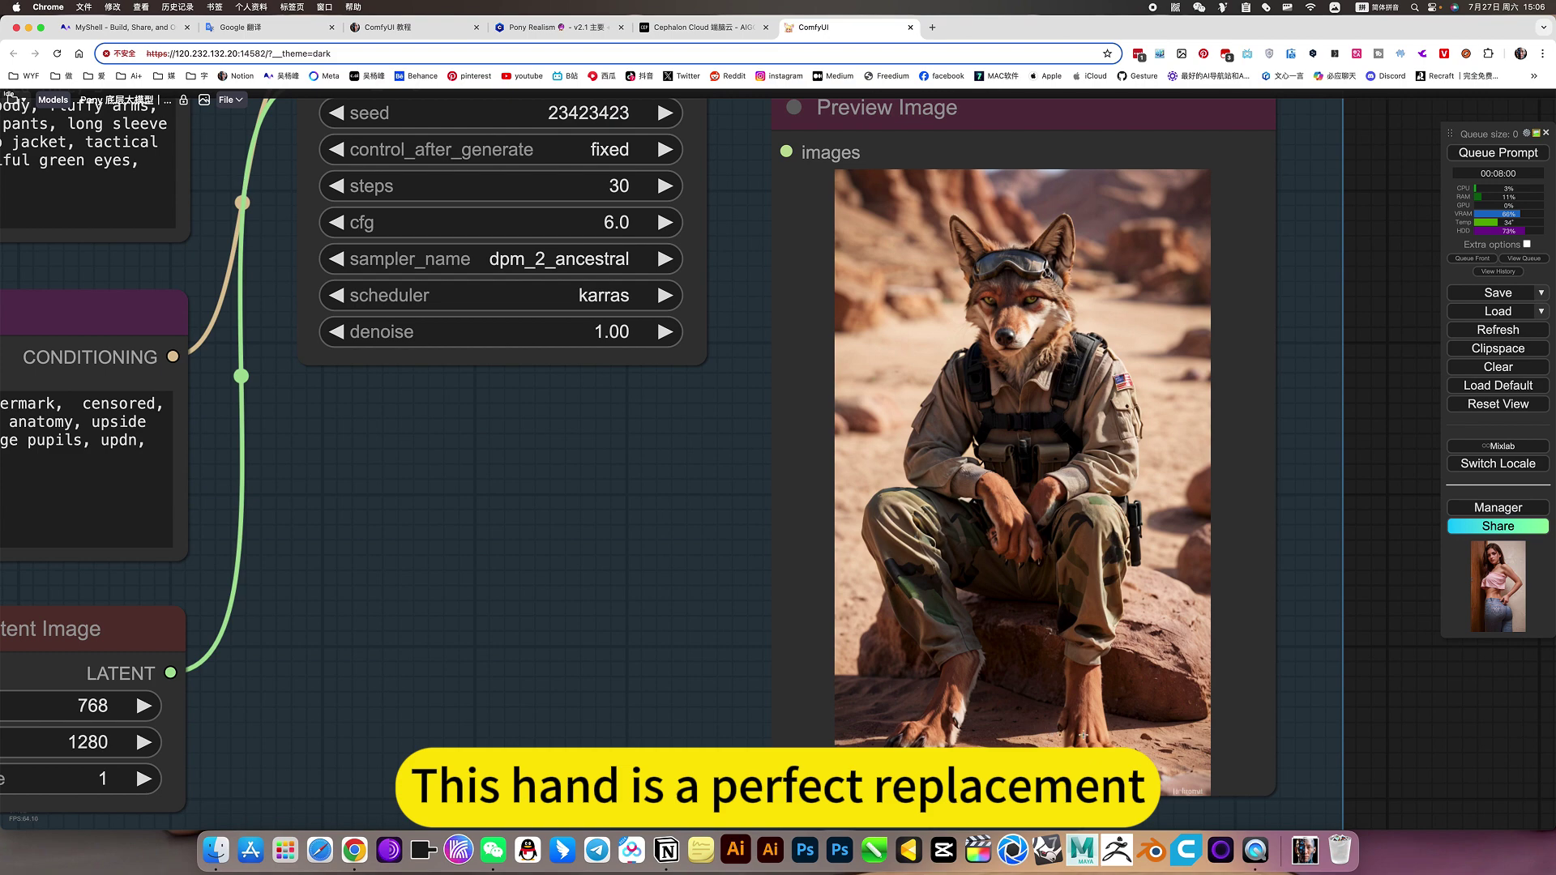
pyautogui.scroll(-5, 1009, 403)
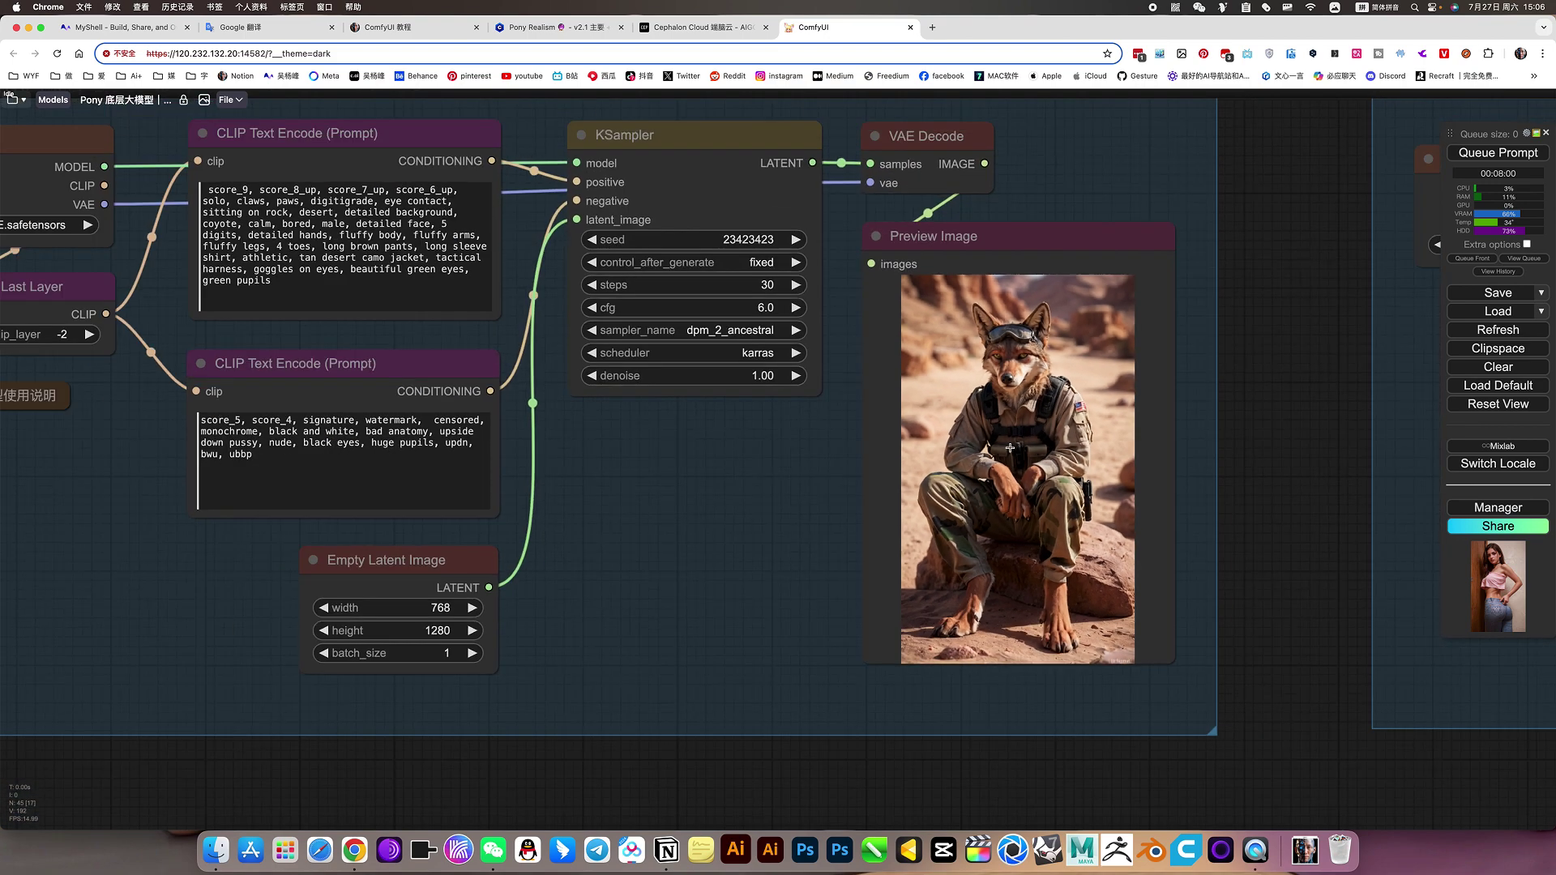
pyautogui.scroll(10, 1201, 319)
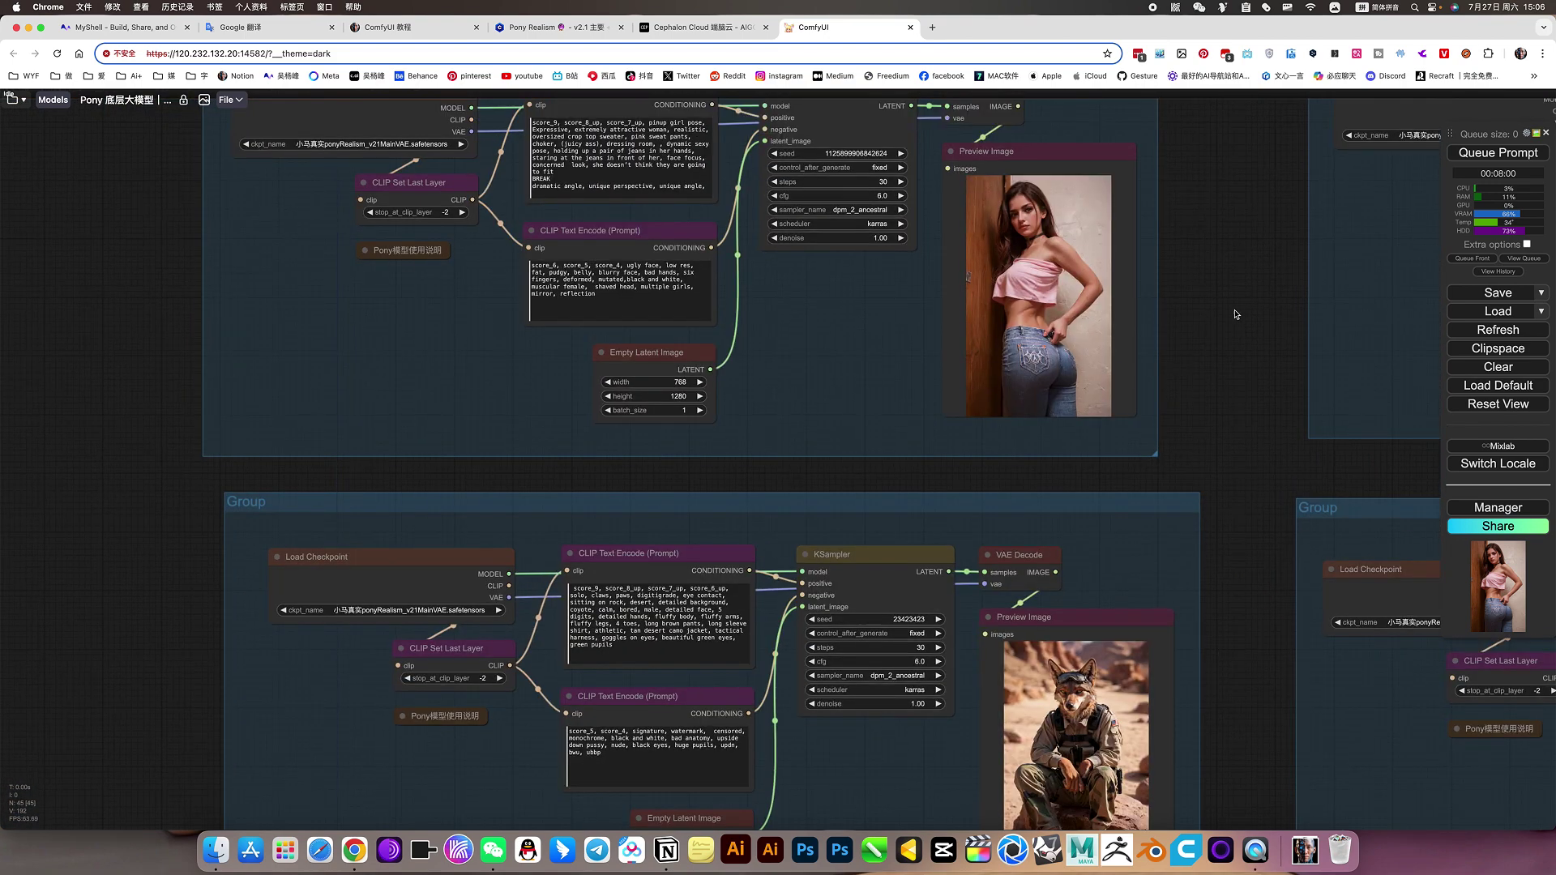
# Step: Examine the preview image of the woman in the pink top and jeans, checking the hand and face
pyautogui.scroll(10, 1102, 541)
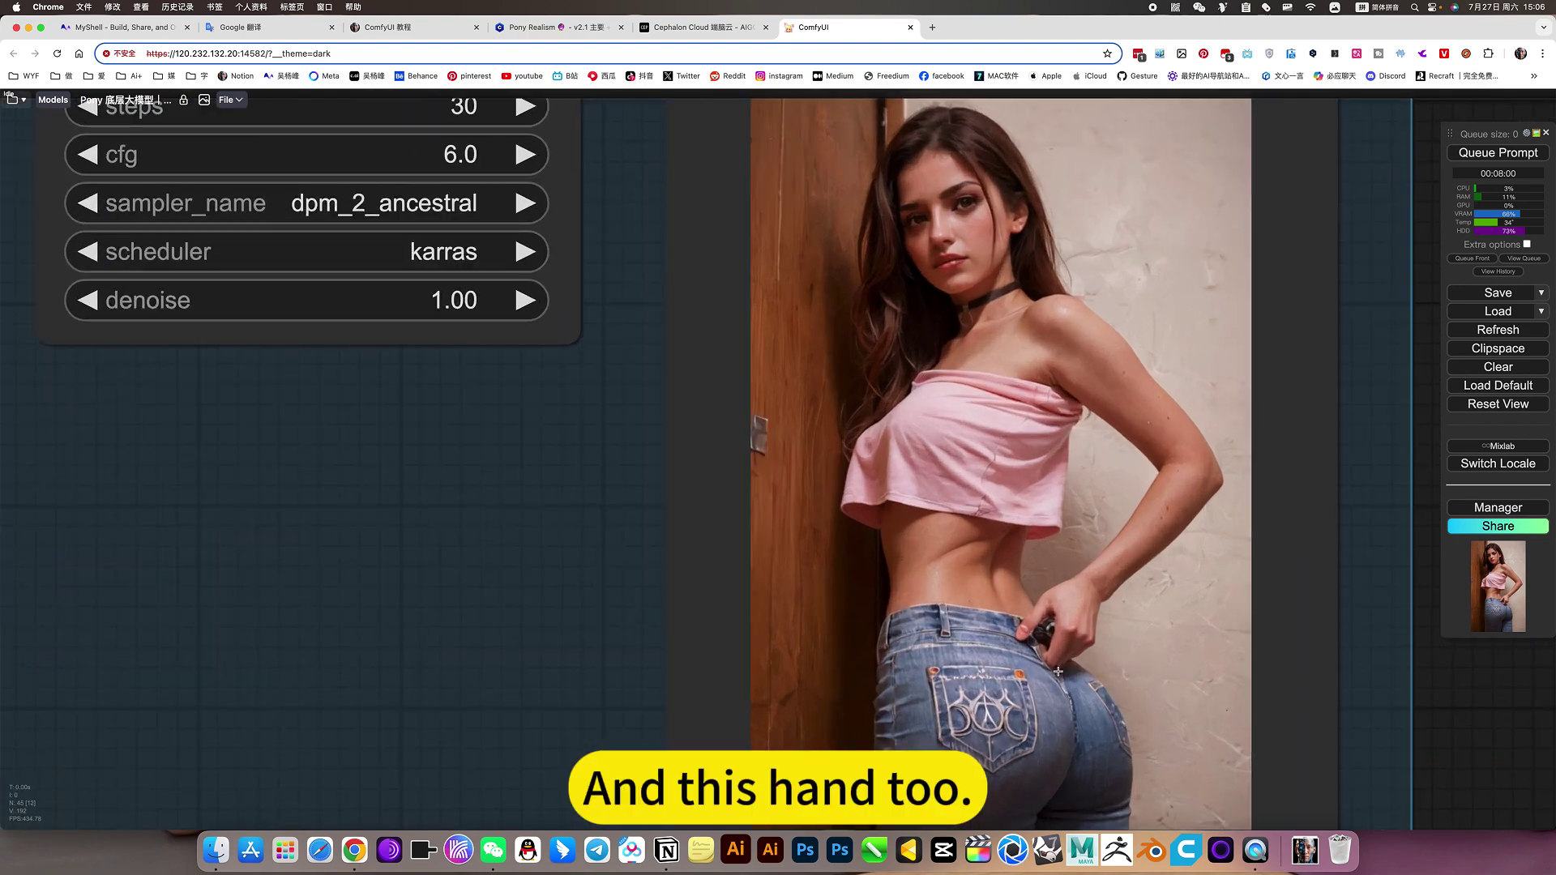
pyautogui.scroll(-4, 1063, 650)
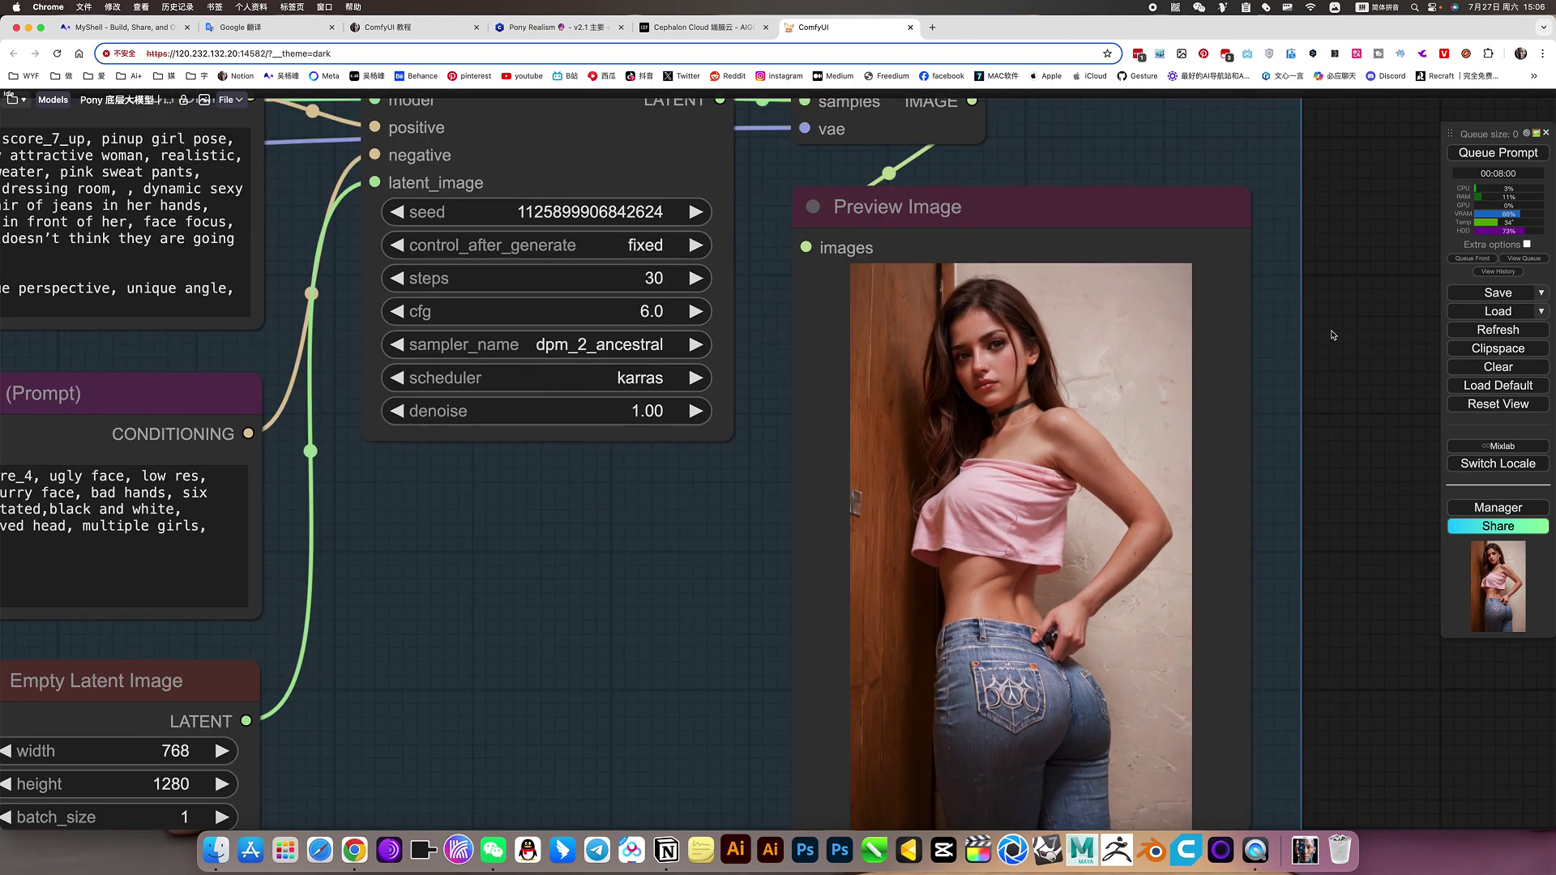
pyautogui.moveTo(1334, 335); pyautogui.dragTo(1329, 398)
pyautogui.scroll(1, 974, 415)
pyautogui.scroll(5, 973, 415)
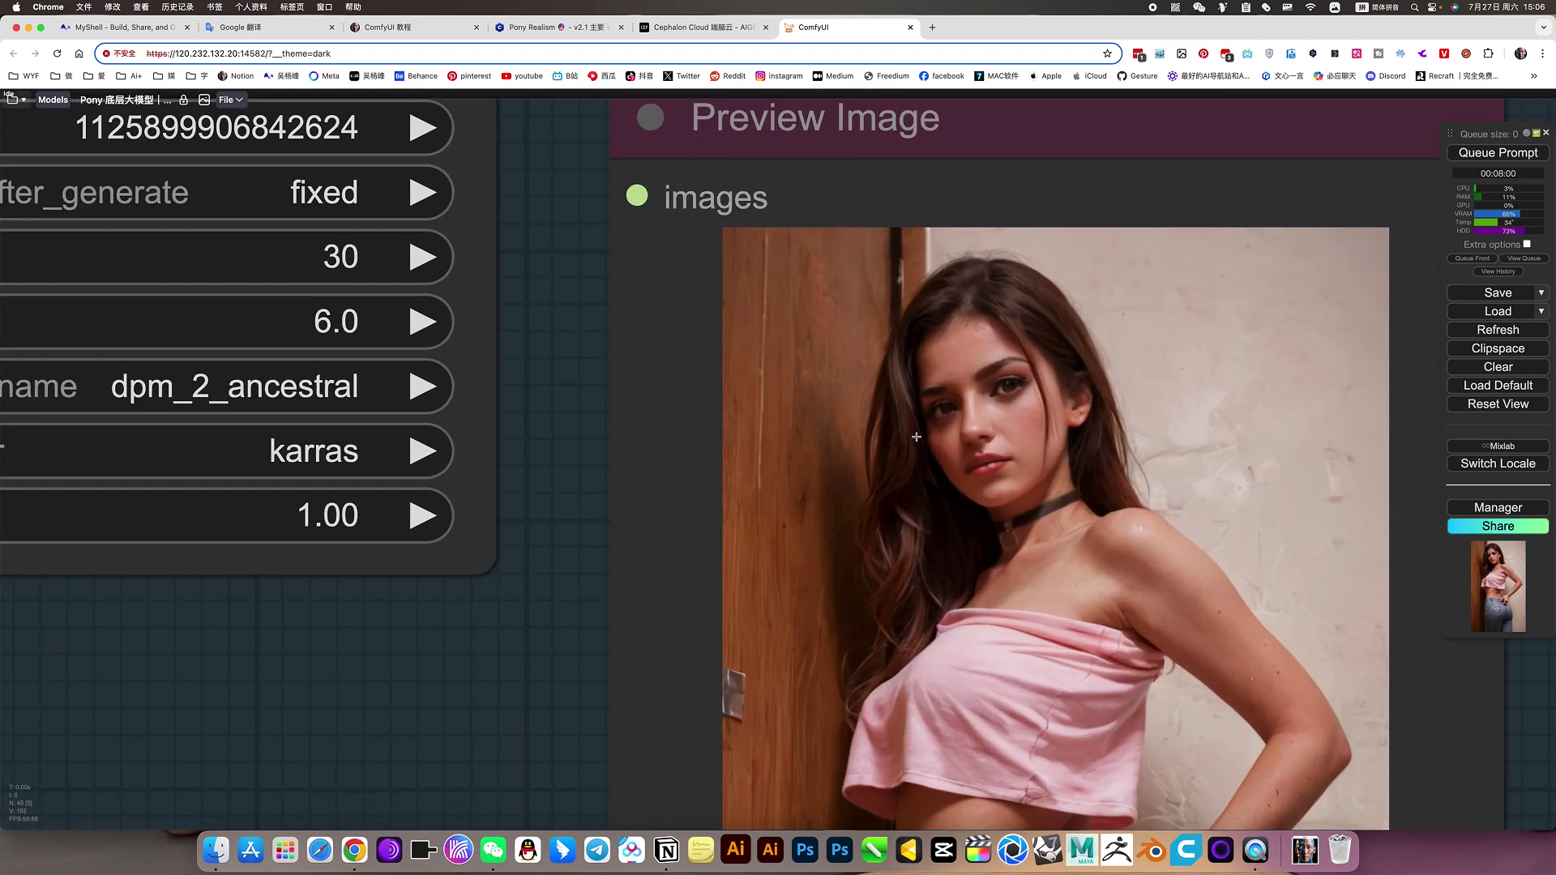
pyautogui.scroll(-10, 916, 436)
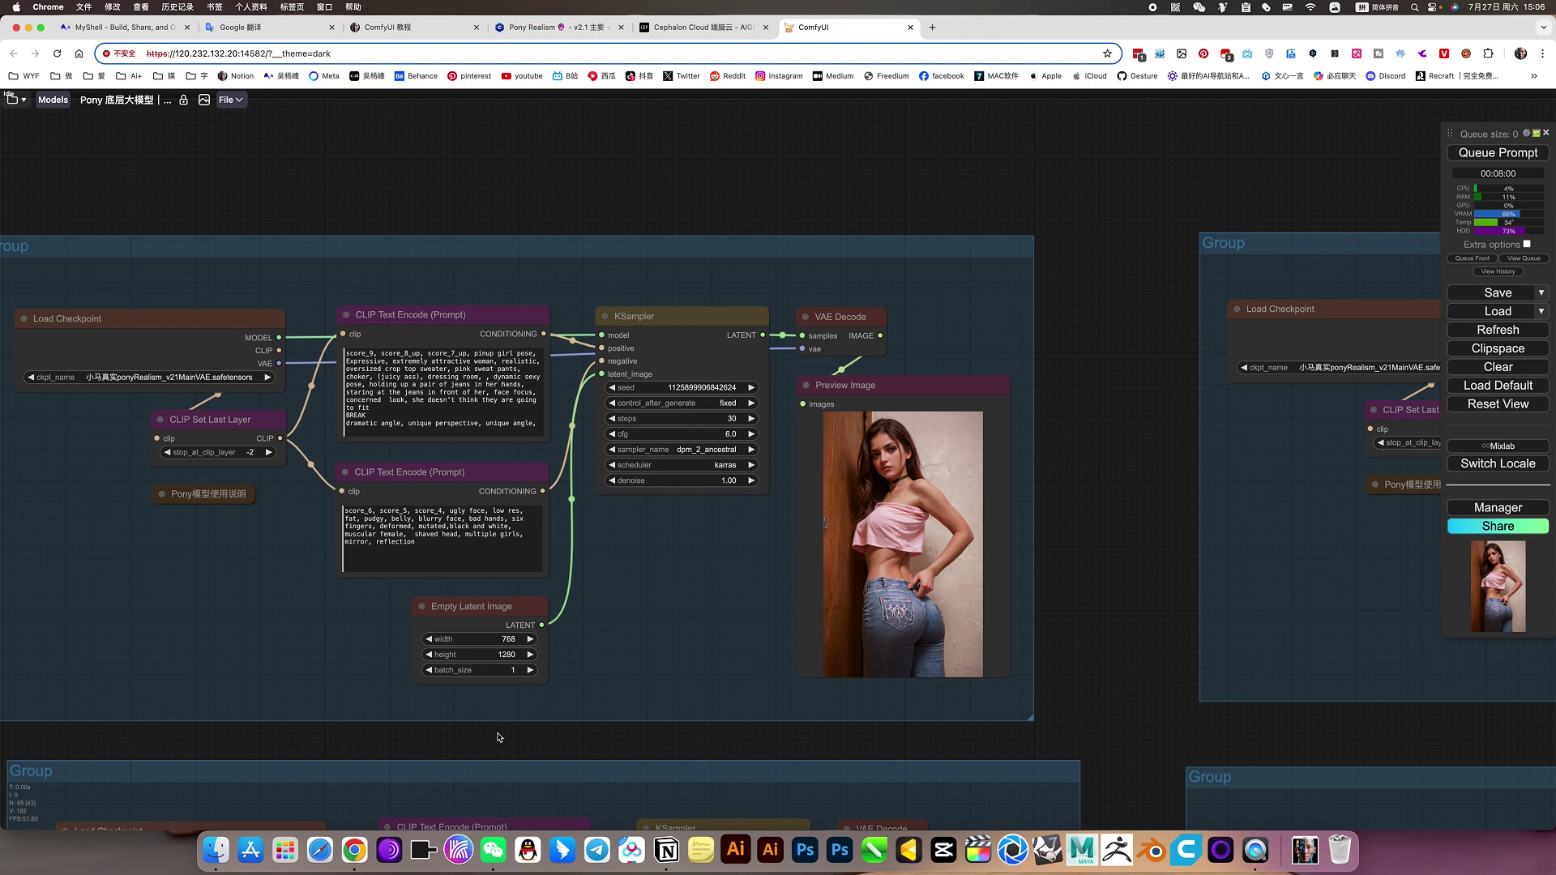
# Step: Expand the collapsed Pony模型使用说明 note in the pink-top example group and read the model's advantages and usage instructions
pyautogui.hscroll(-3, 983, 688)
pyautogui.scroll(5, 649, 445)
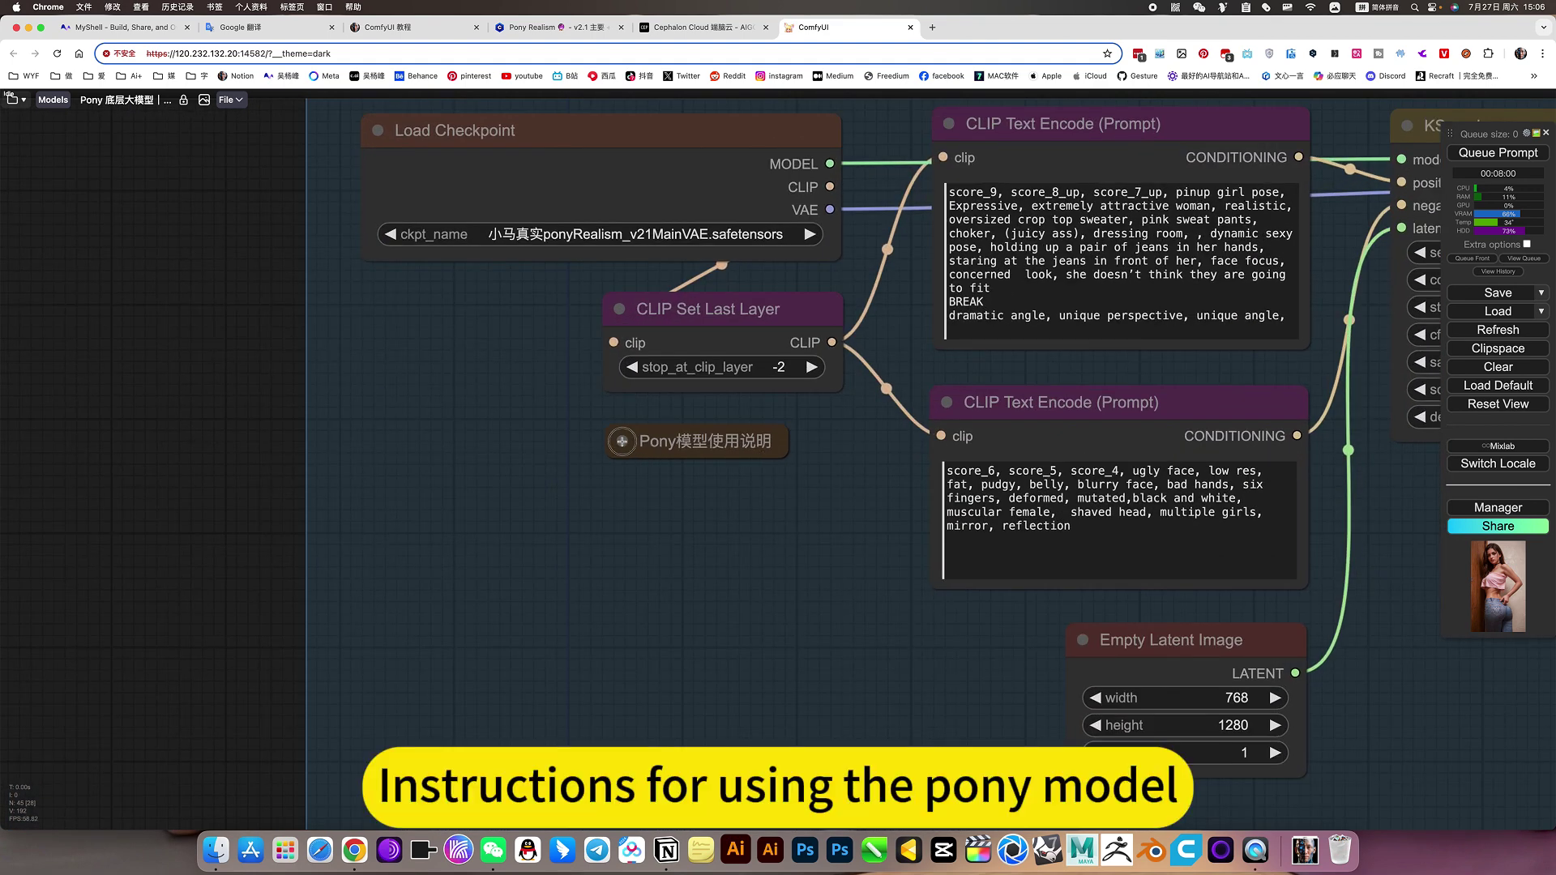
pyautogui.click(620, 442)
pyautogui.scroll(2, 961, 519)
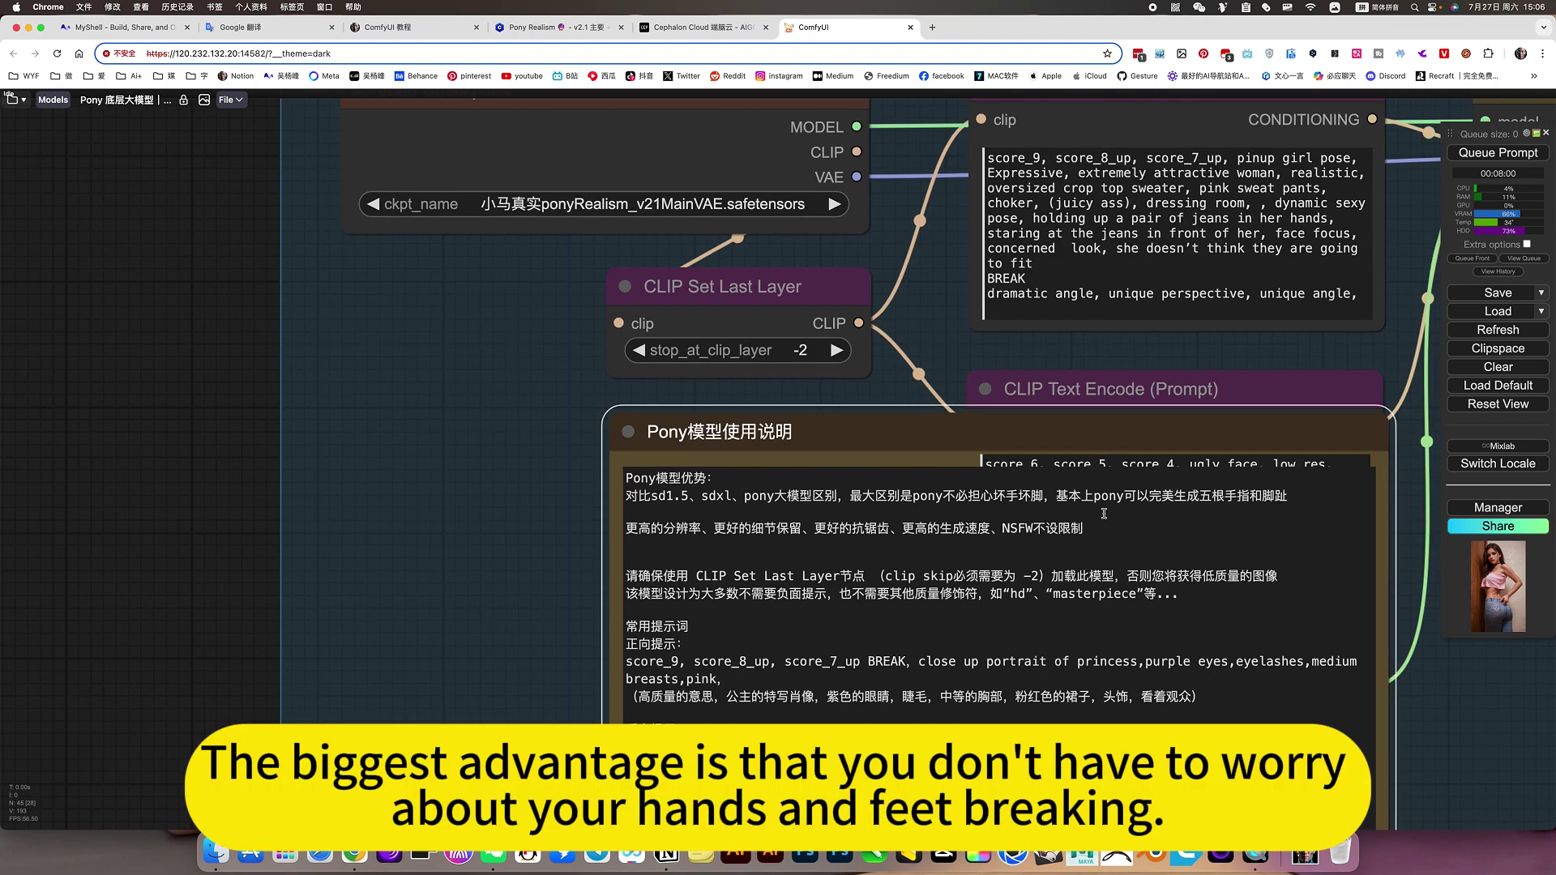
pyautogui.scroll(2, 1157, 430)
pyautogui.scroll(3, 1226, 371)
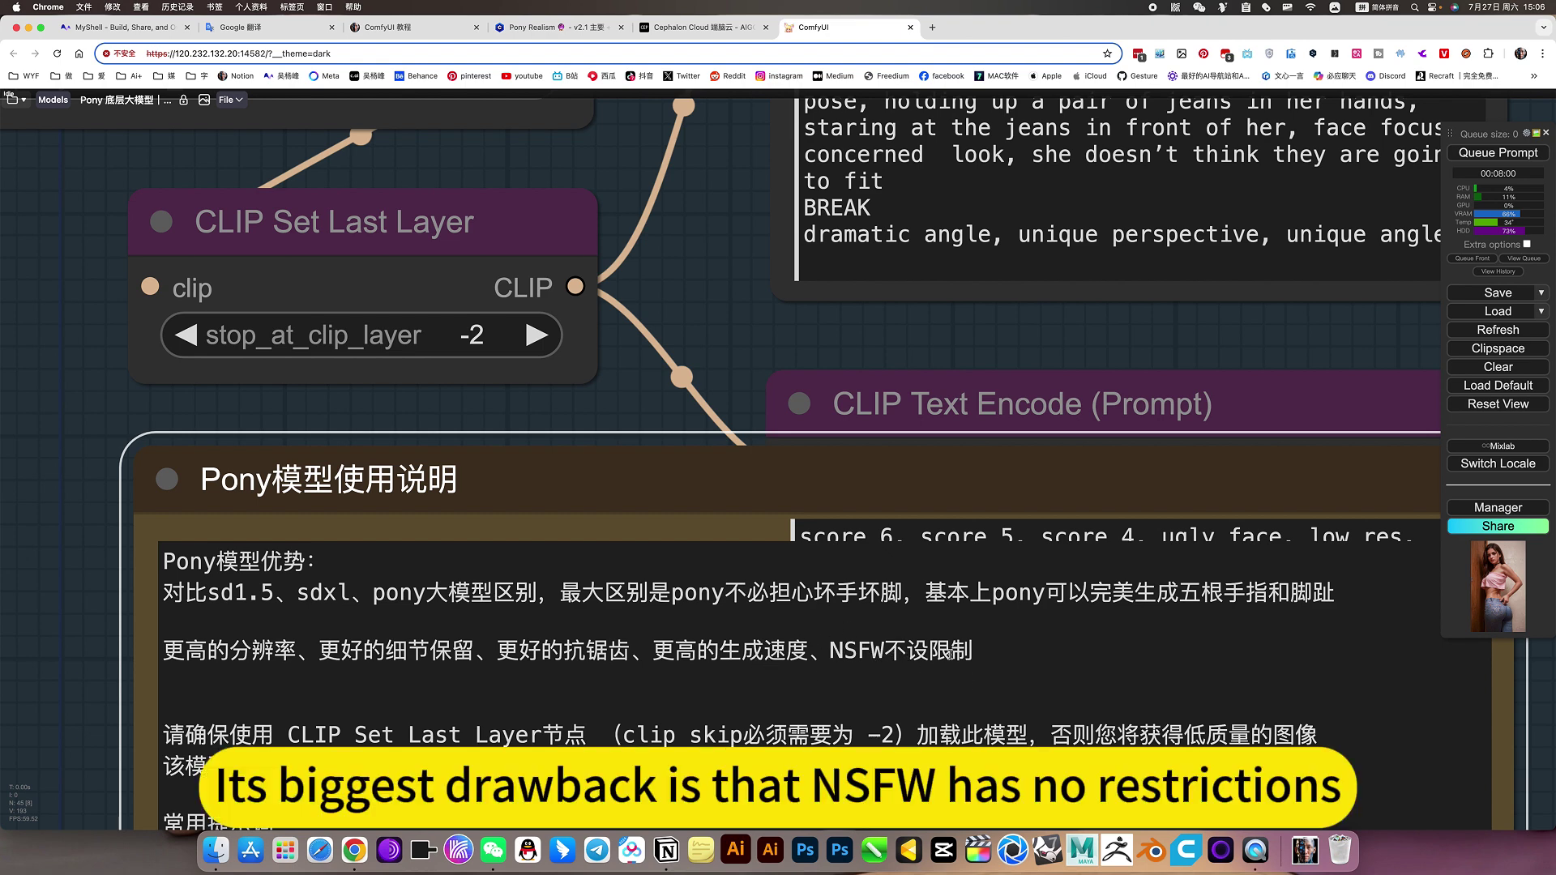
pyautogui.scroll(-8, 88, 613)
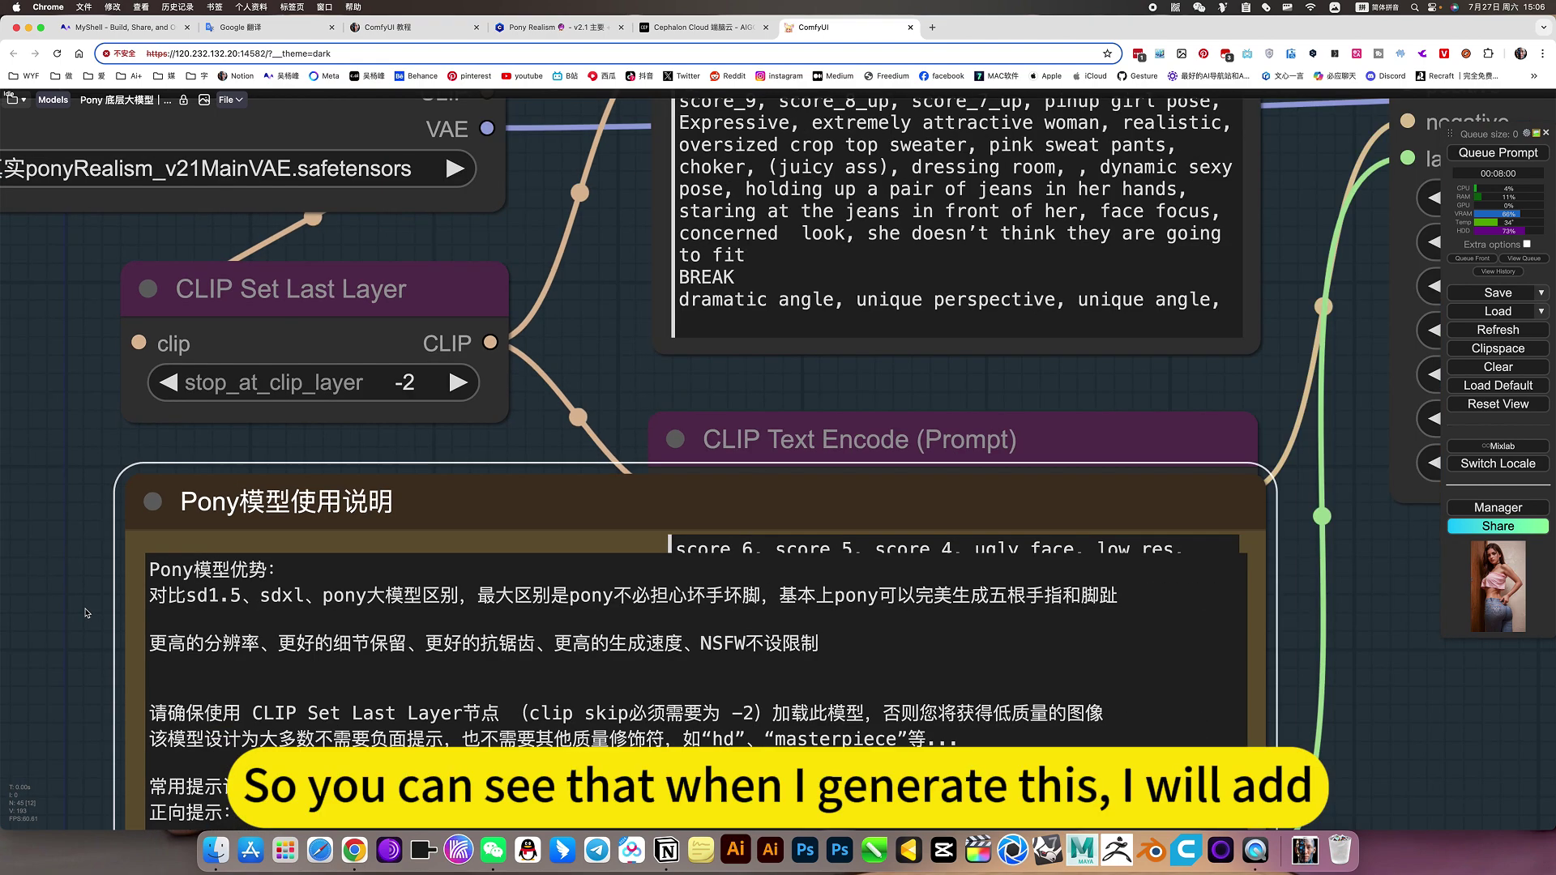
# Step: Check the control_after_generate options of the KSampler in the pink-top example group, keeping it on fixed
pyautogui.scroll(5, 1092, 361)
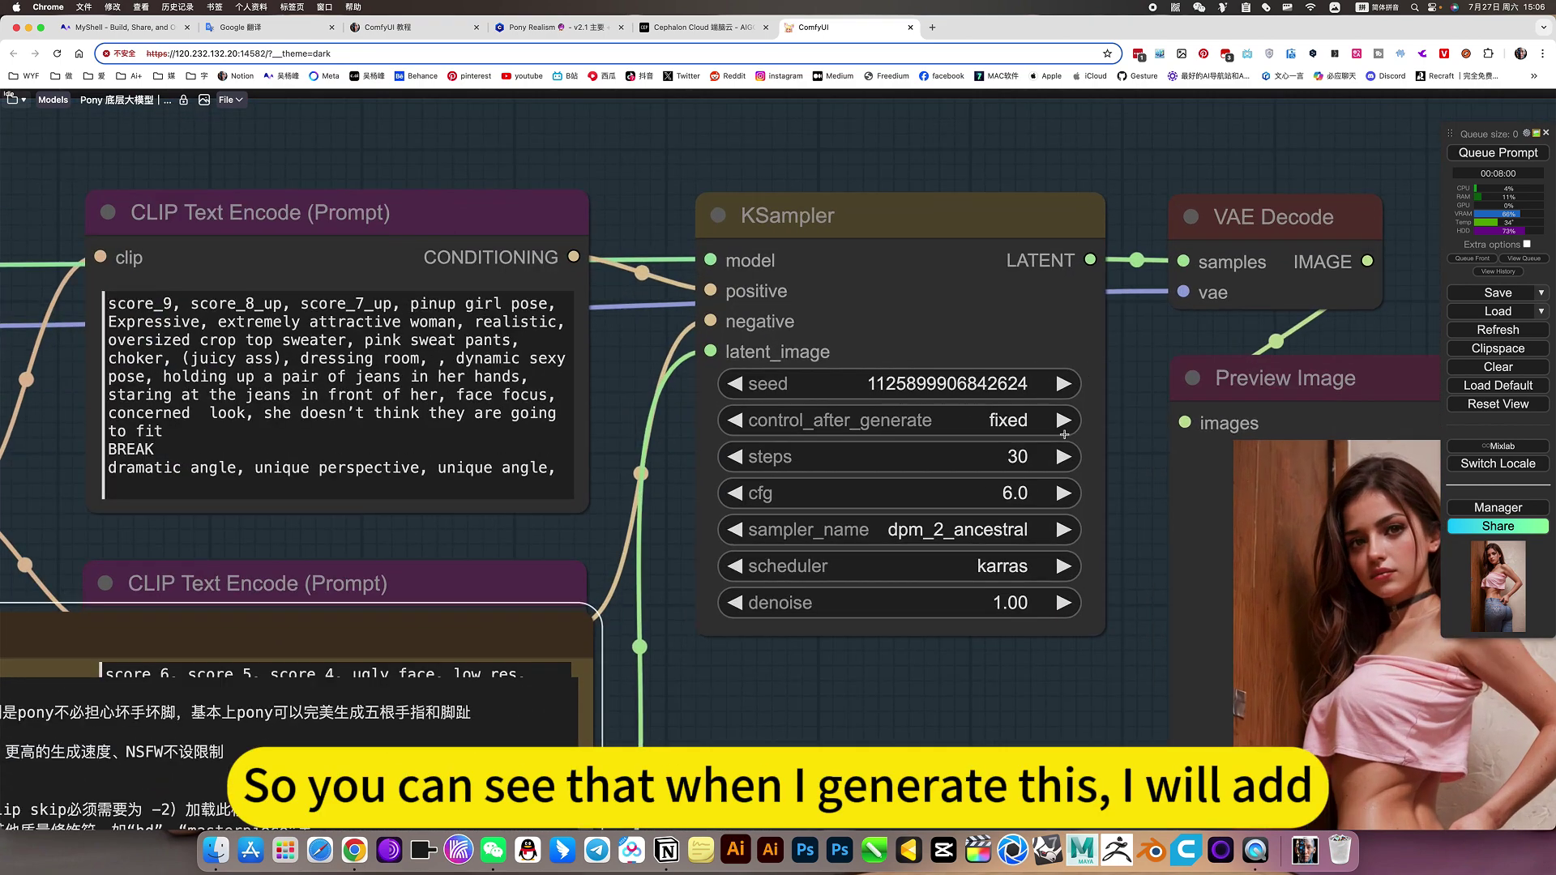
pyautogui.click(989, 425)
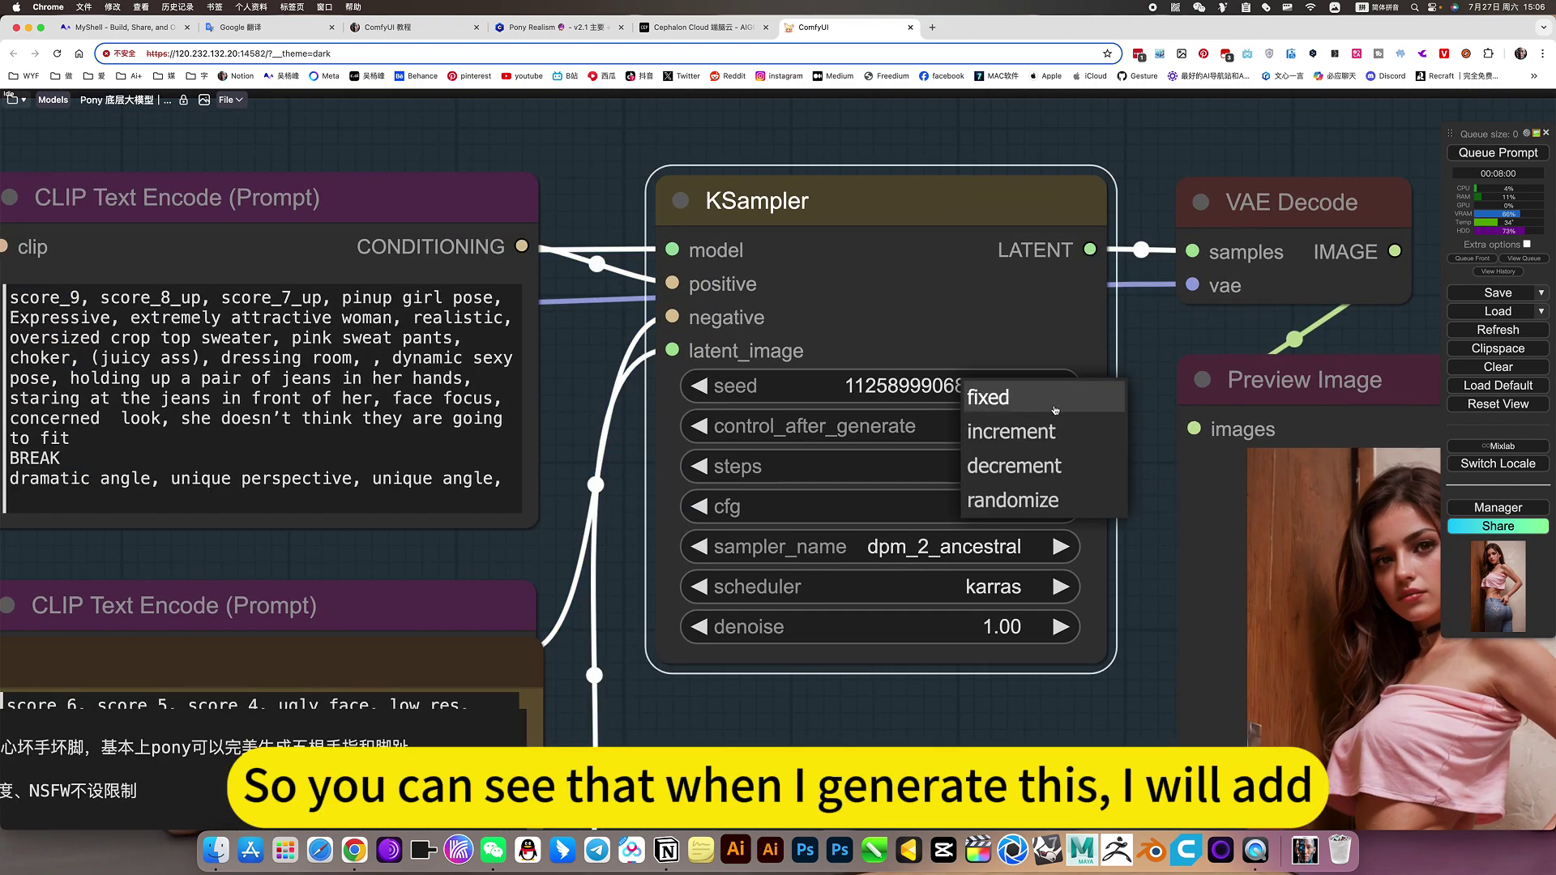
pyautogui.click(1150, 568)
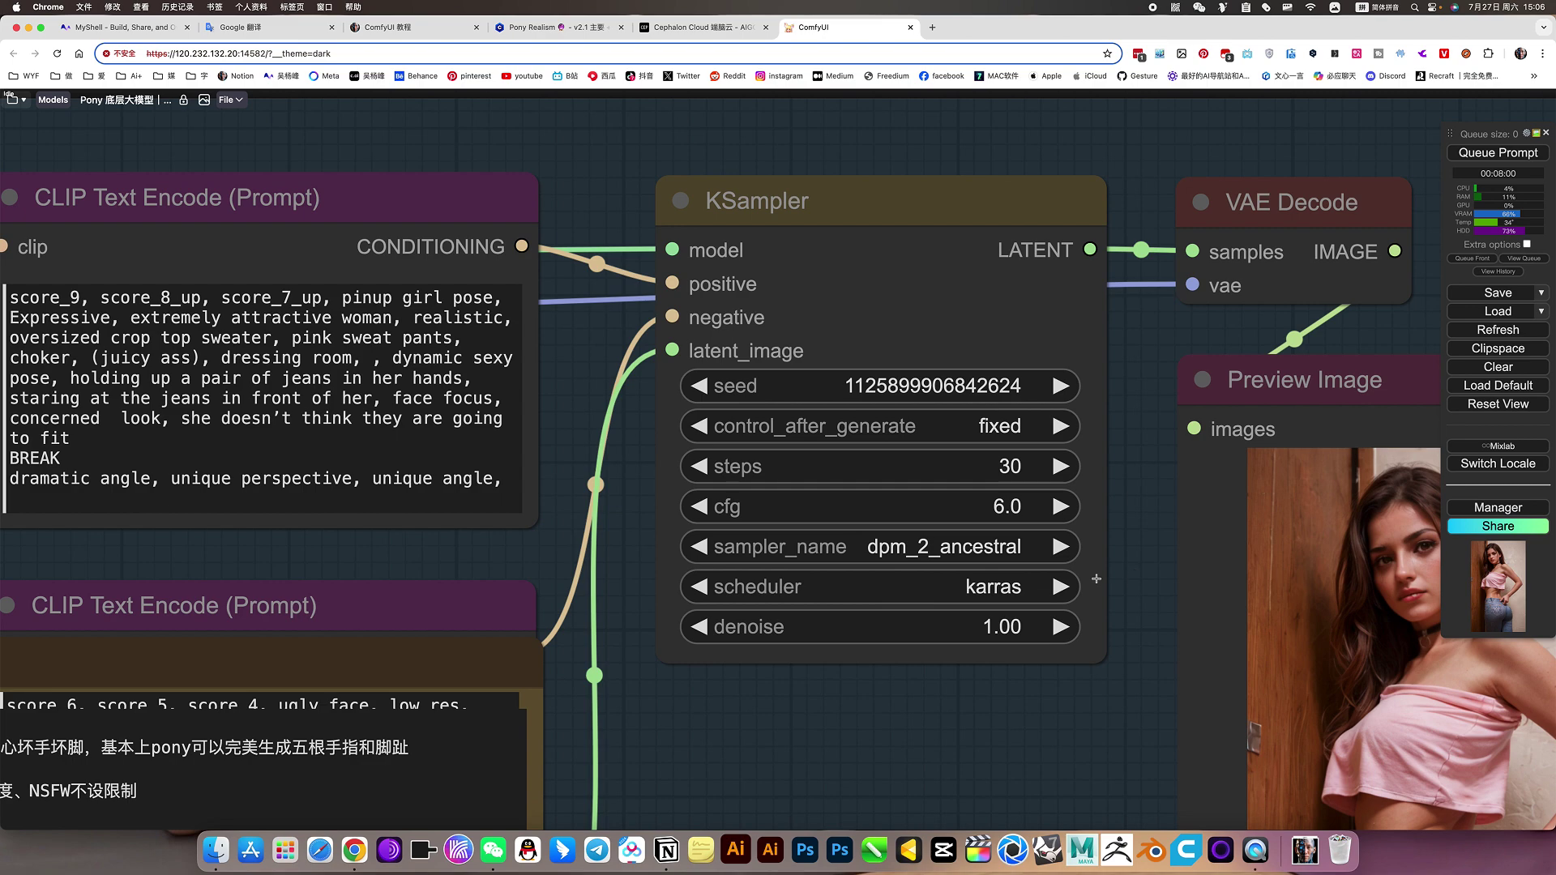
pyautogui.scroll(-6, 1096, 578)
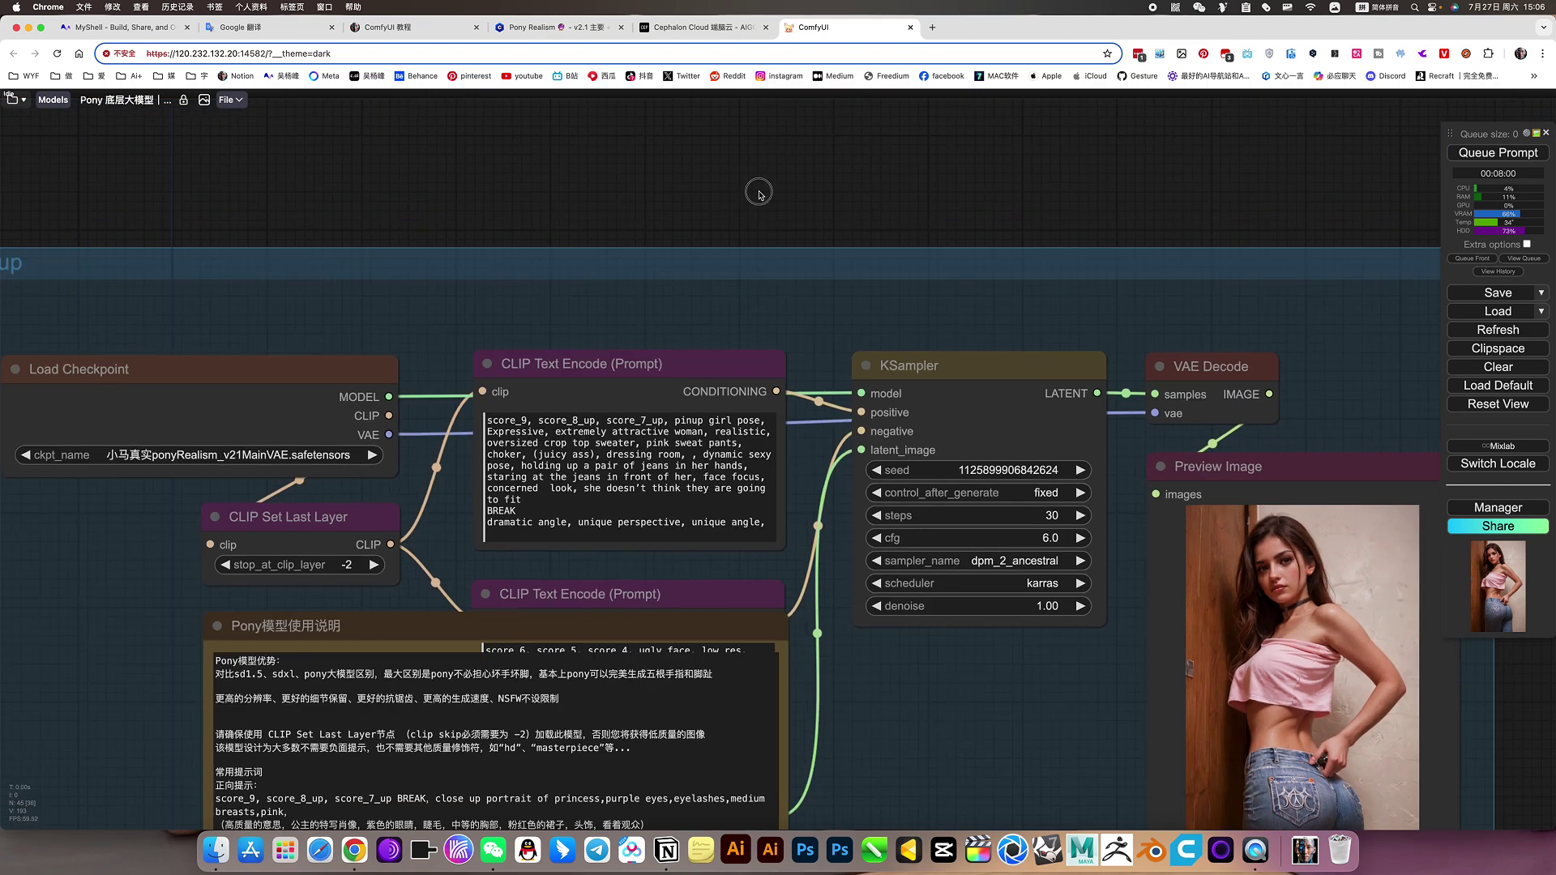
# Step: Read the usage note's clip skip requirement of -2 and select the CLIP Set Last Layer node it refers to
pyautogui.moveTo(759, 194); pyautogui.dragTo(1043, 43)
pyautogui.scroll(5, 1093, 610)
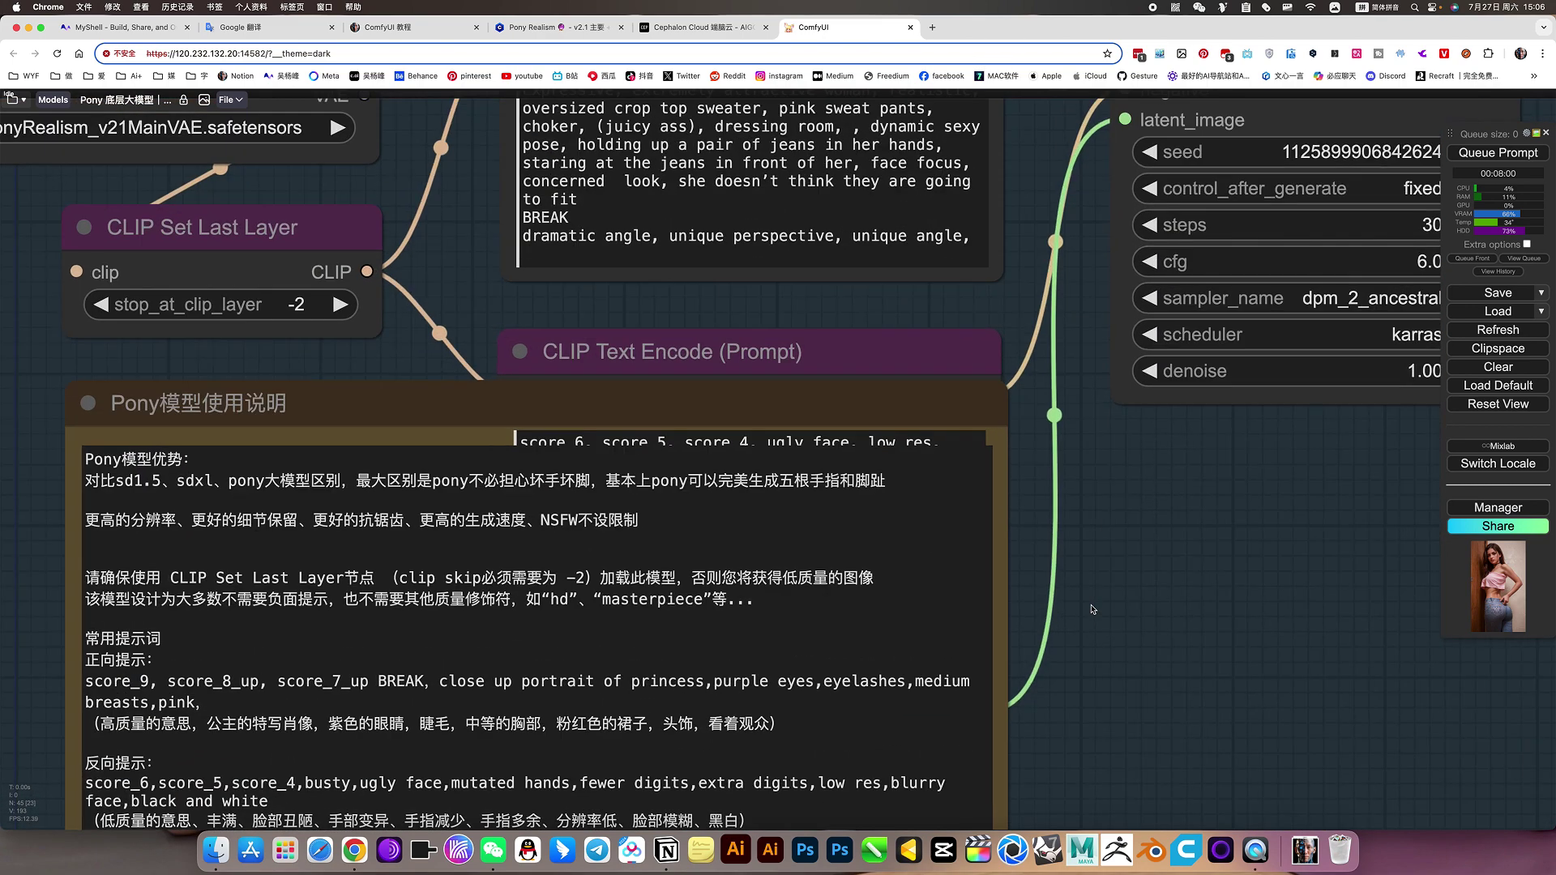
pyautogui.scroll(-3, 1092, 609)
pyautogui.moveTo(90, 617); pyautogui.dragTo(237, 510)
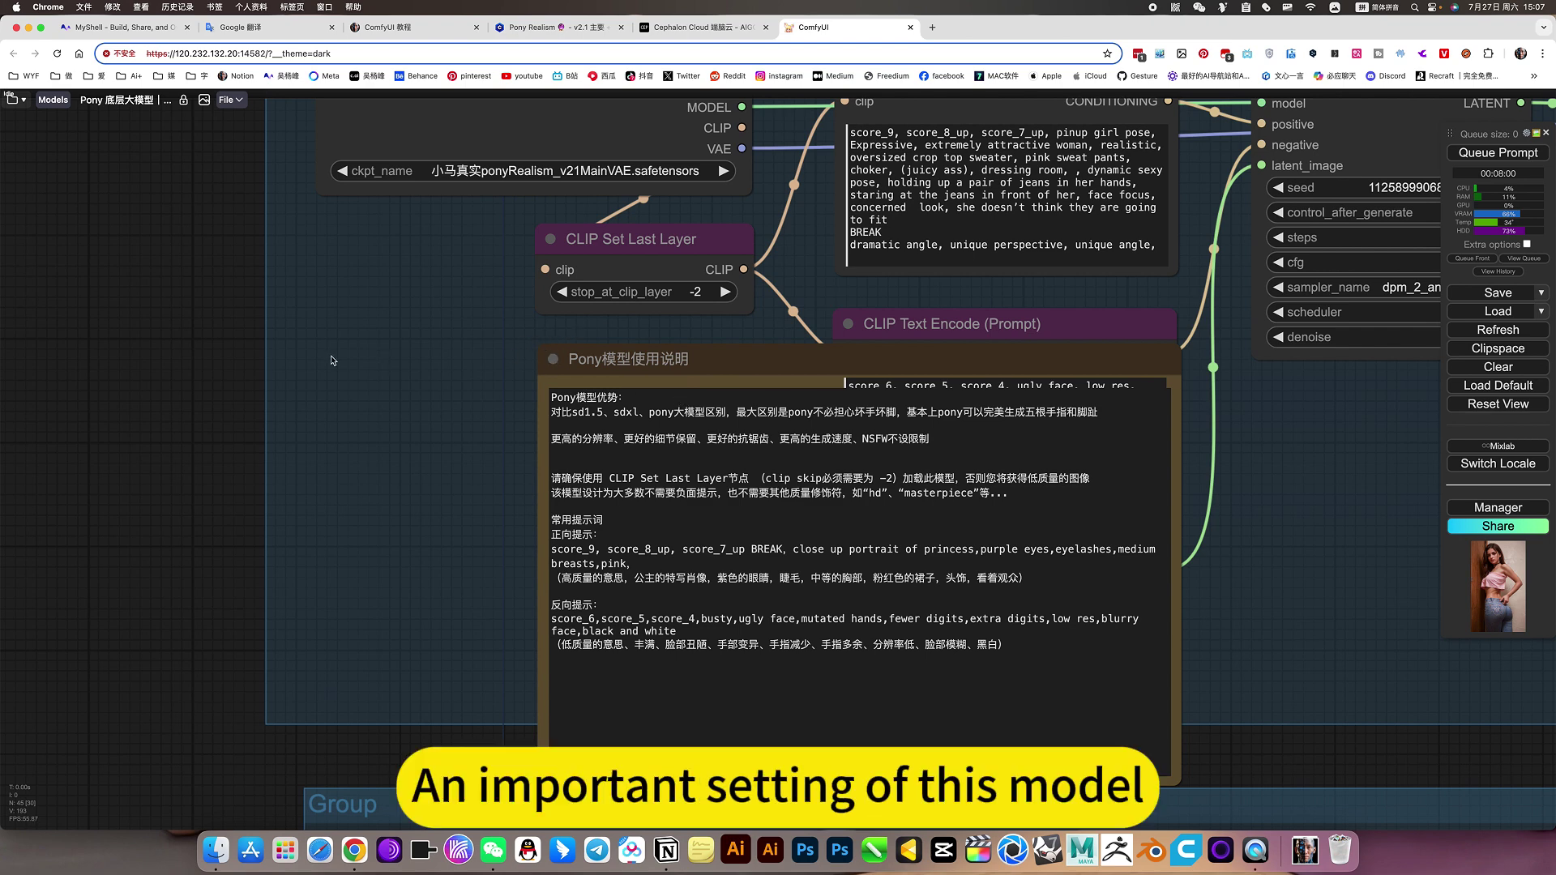
pyautogui.moveTo(294, 304); pyautogui.dragTo(300, 458)
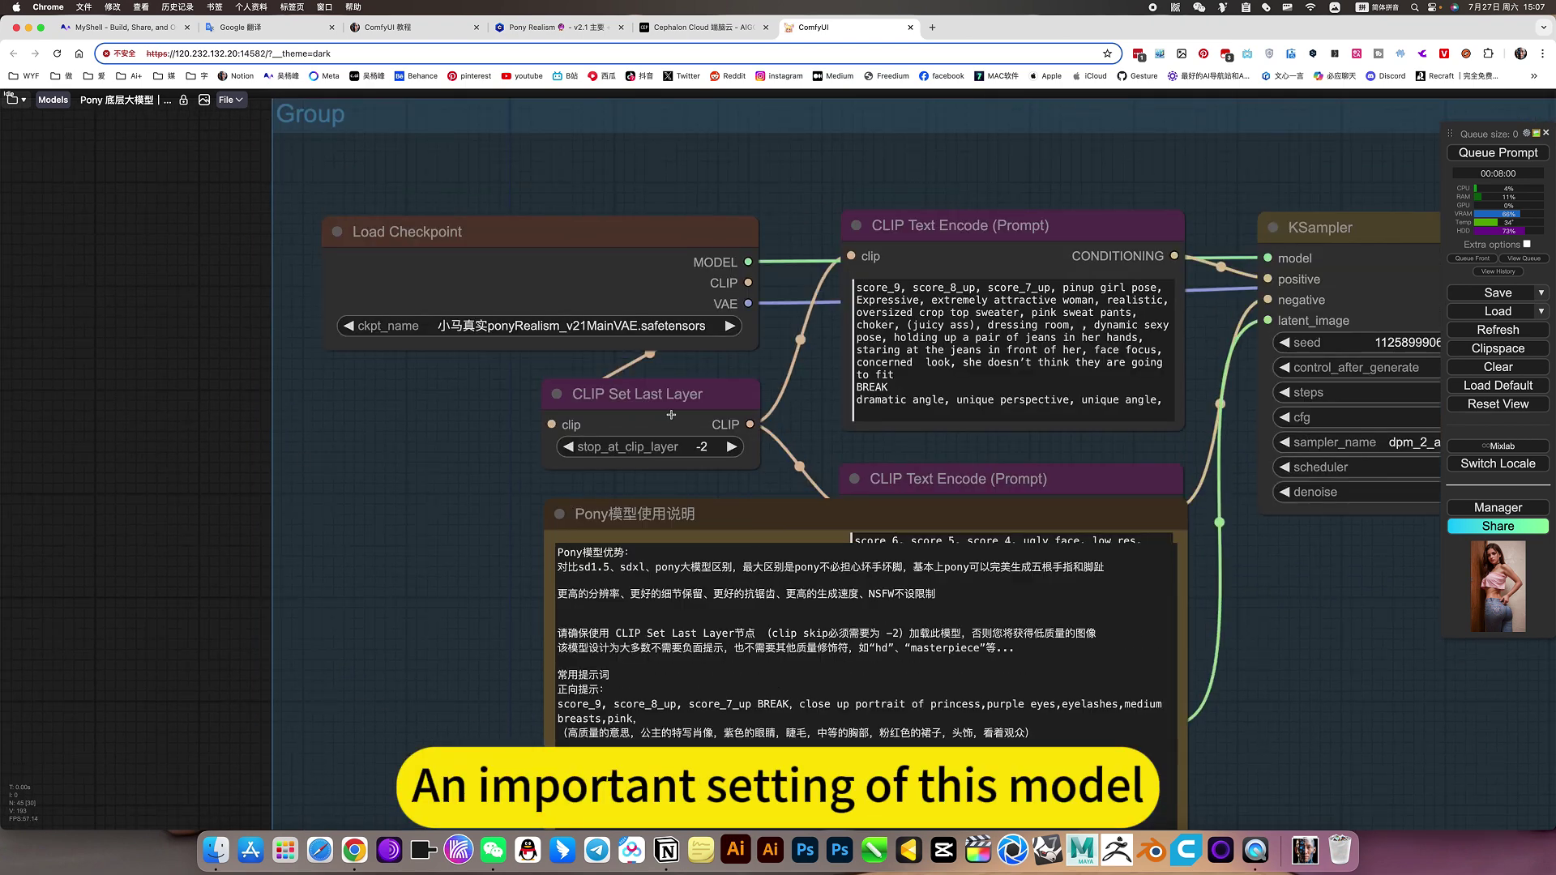
pyautogui.click(671, 415)
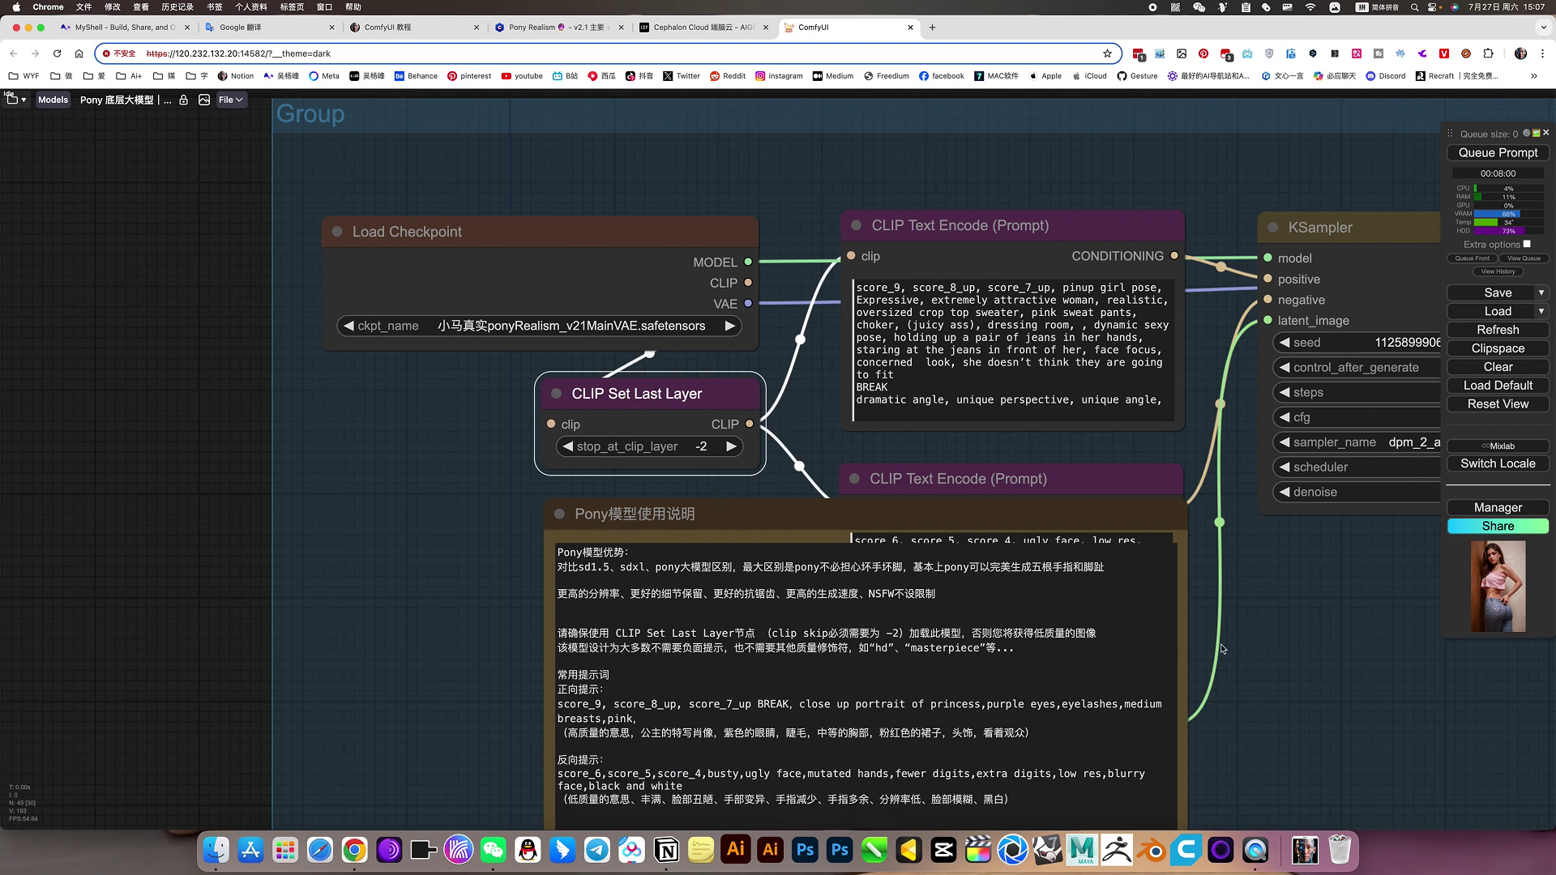
# Step: Review the note's guidance on negative prompts and quality modifiers together with the CLIP Set Last Layer setting
pyautogui.scroll(6, 1222, 649)
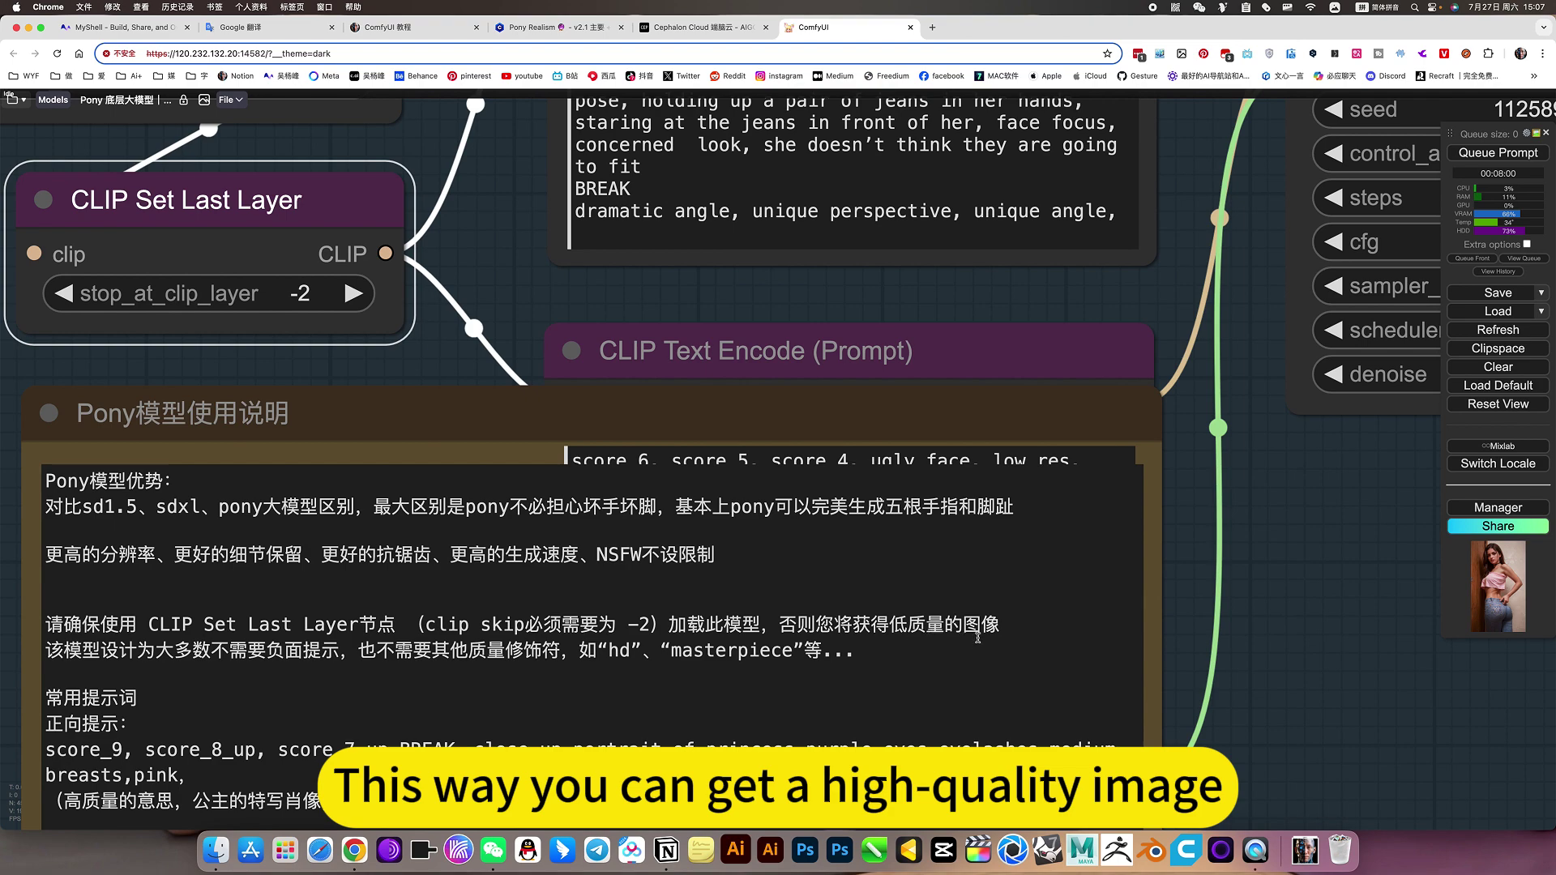
pyautogui.scroll(-5, 1258, 683)
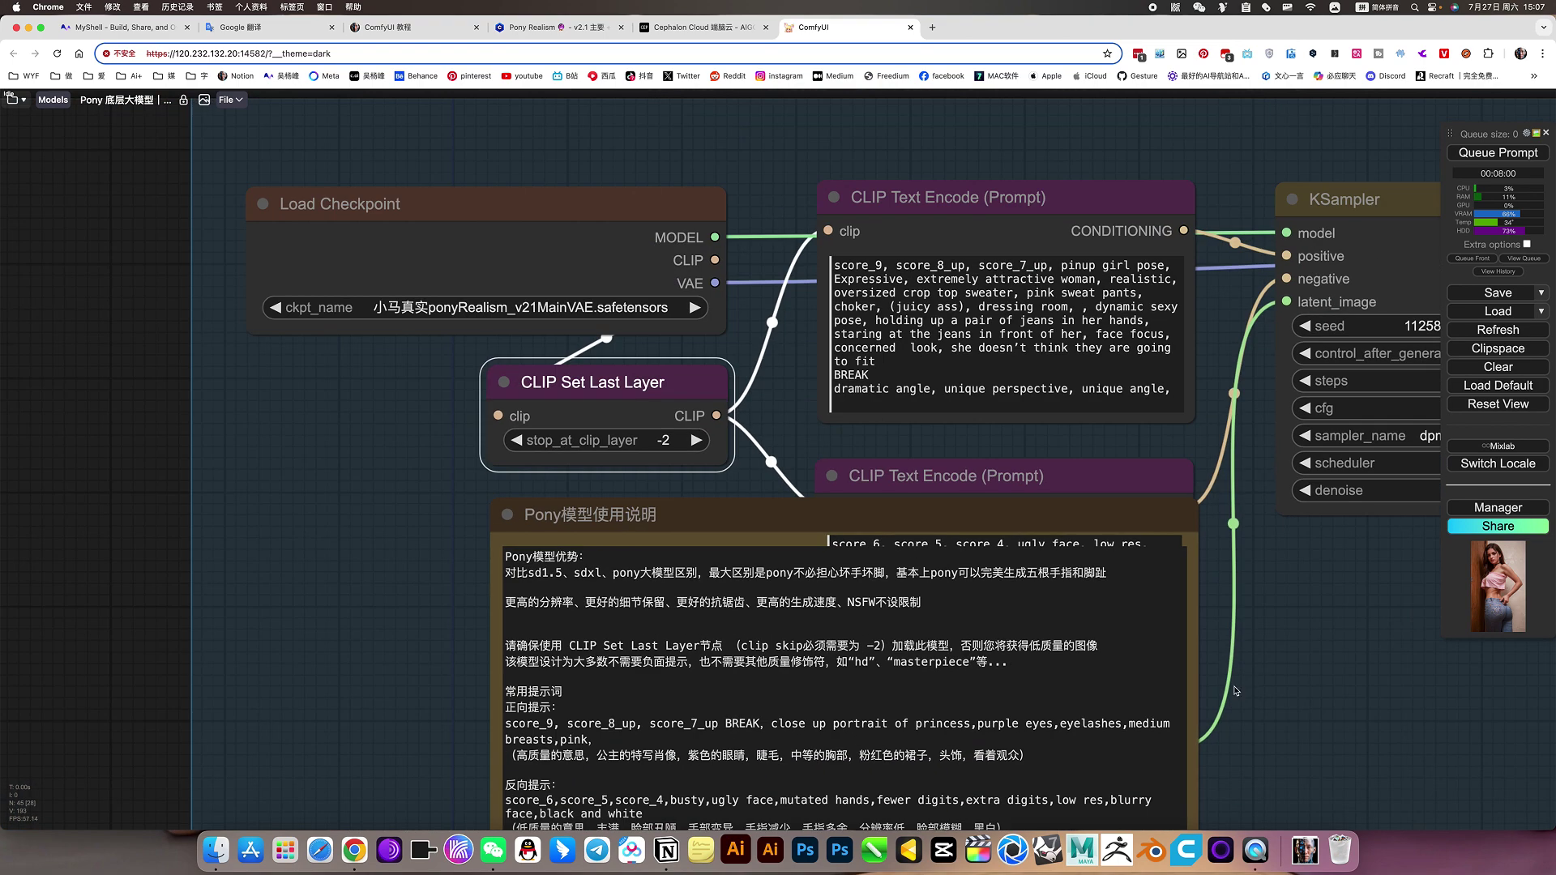
pyautogui.moveTo(1301, 706); pyautogui.dragTo(1337, 611)
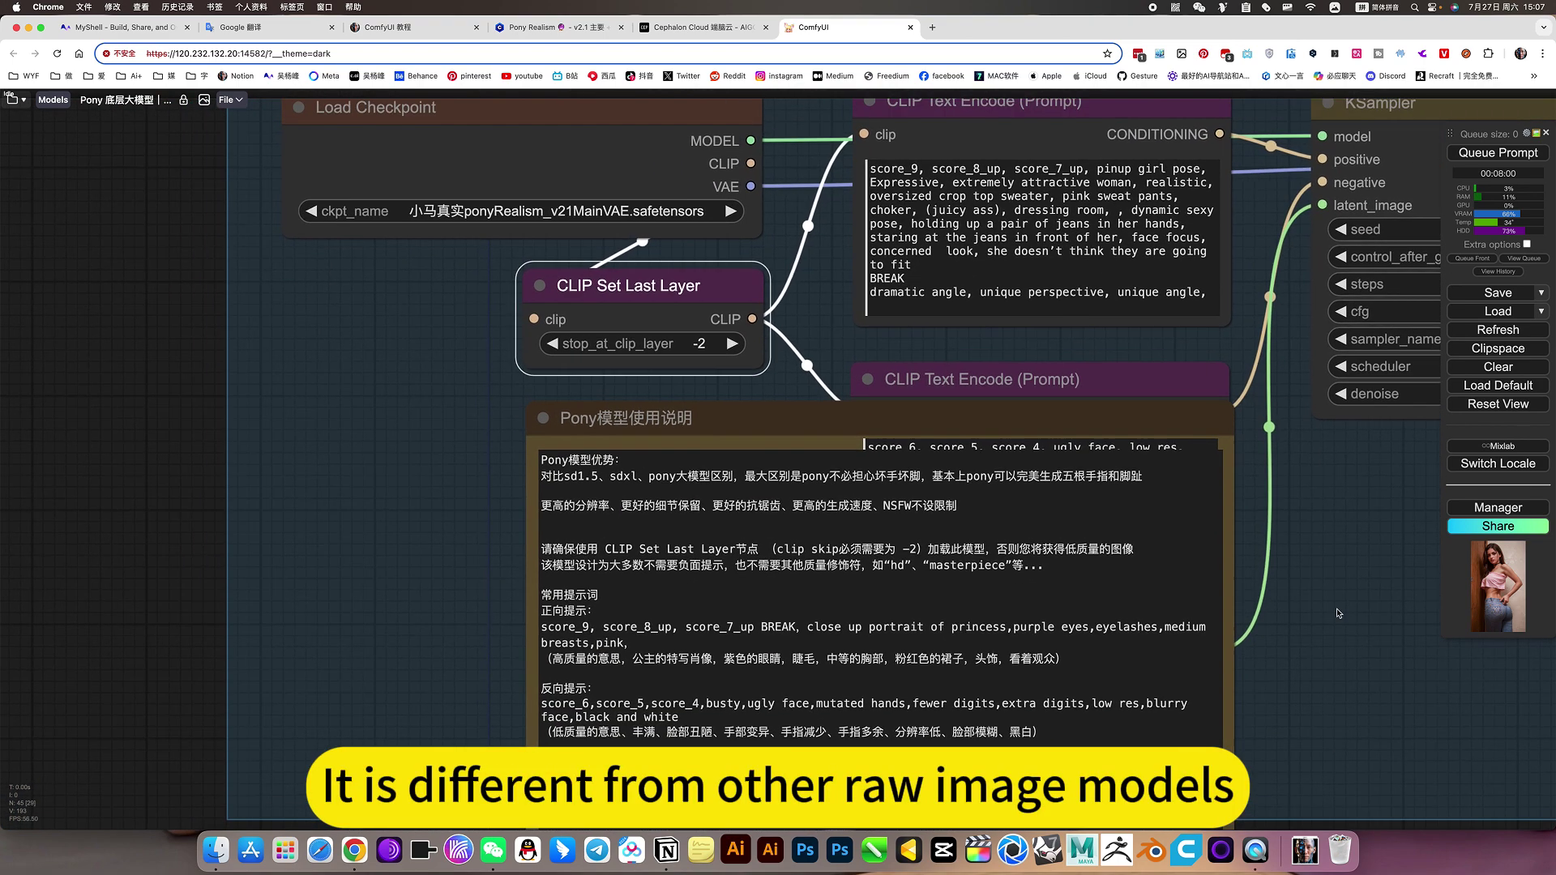
pyautogui.scroll(8, 463, 484)
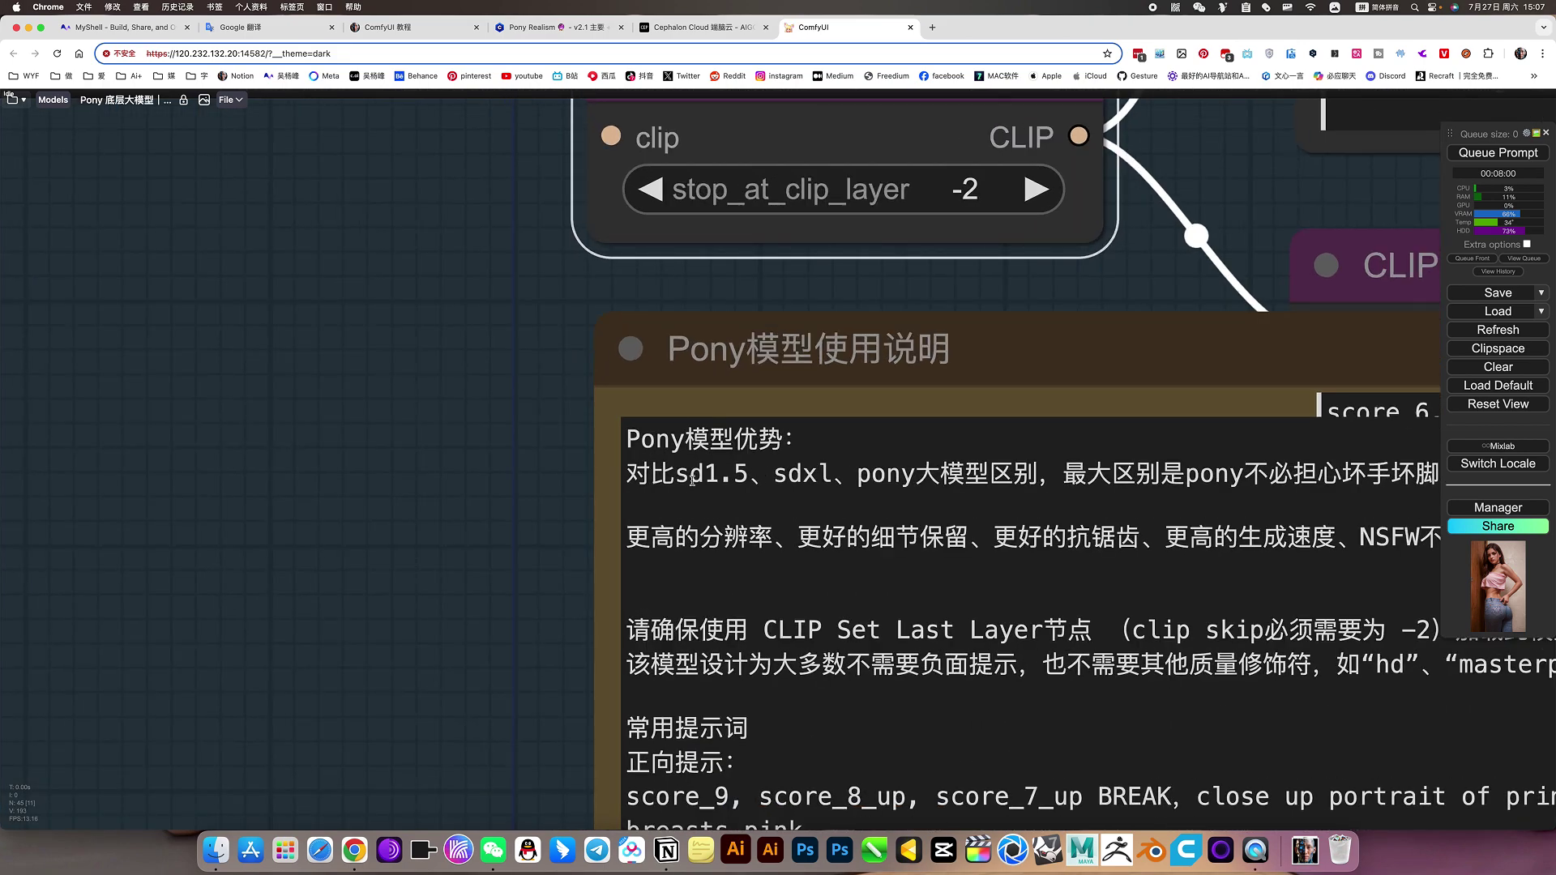
pyautogui.scroll(-13, 592, 522)
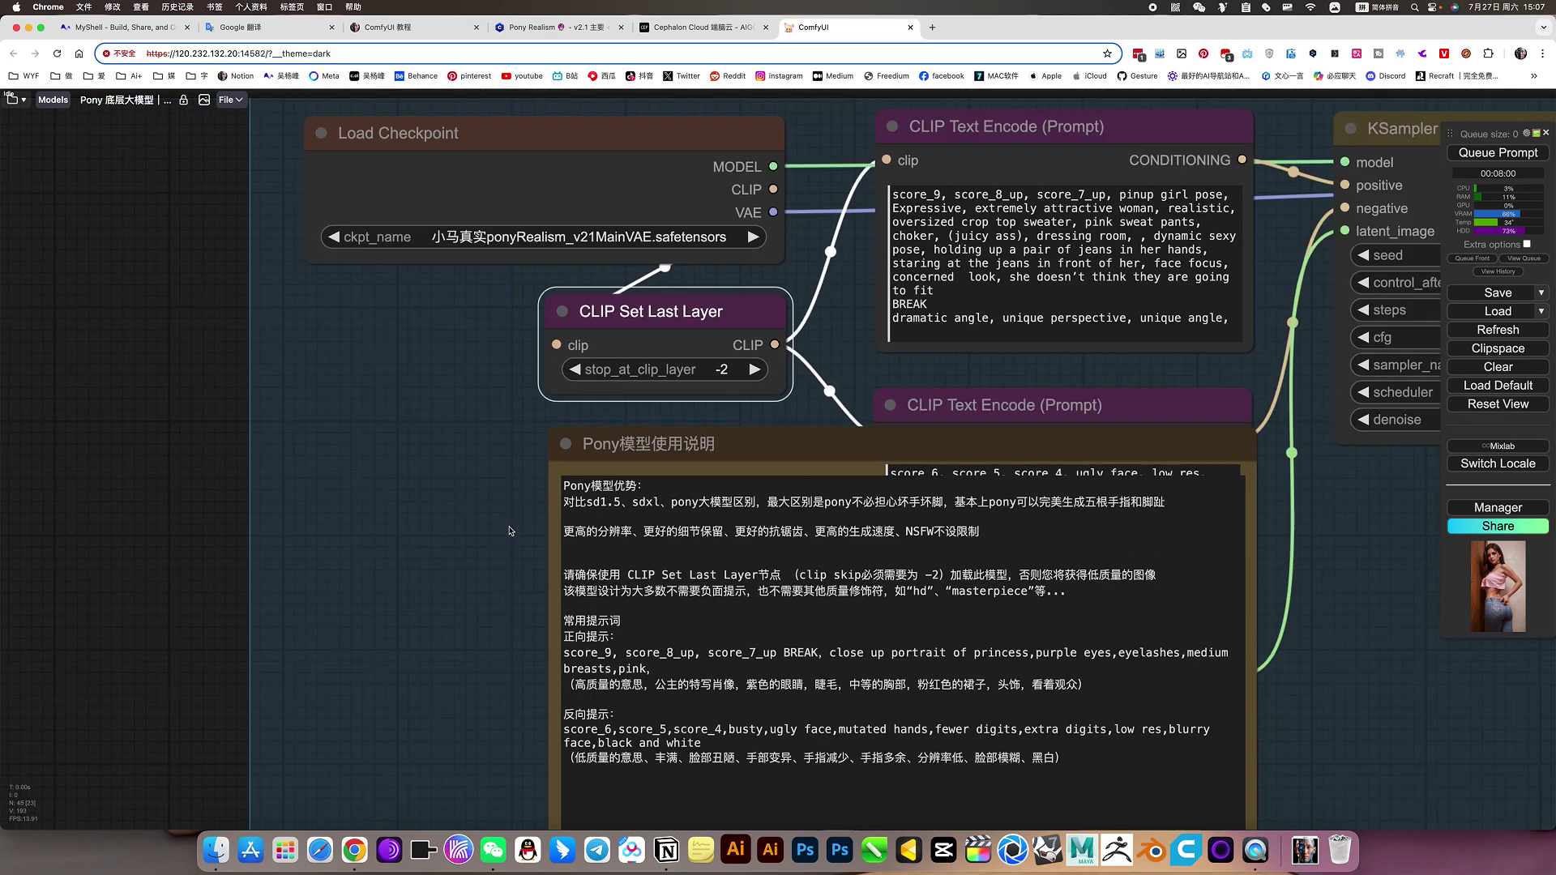
# Step: Highlight the recommended positive quality tags "score_9, score_8_up, score_7_up BREAK," in the usage note
pyautogui.scroll(5, 999, 600)
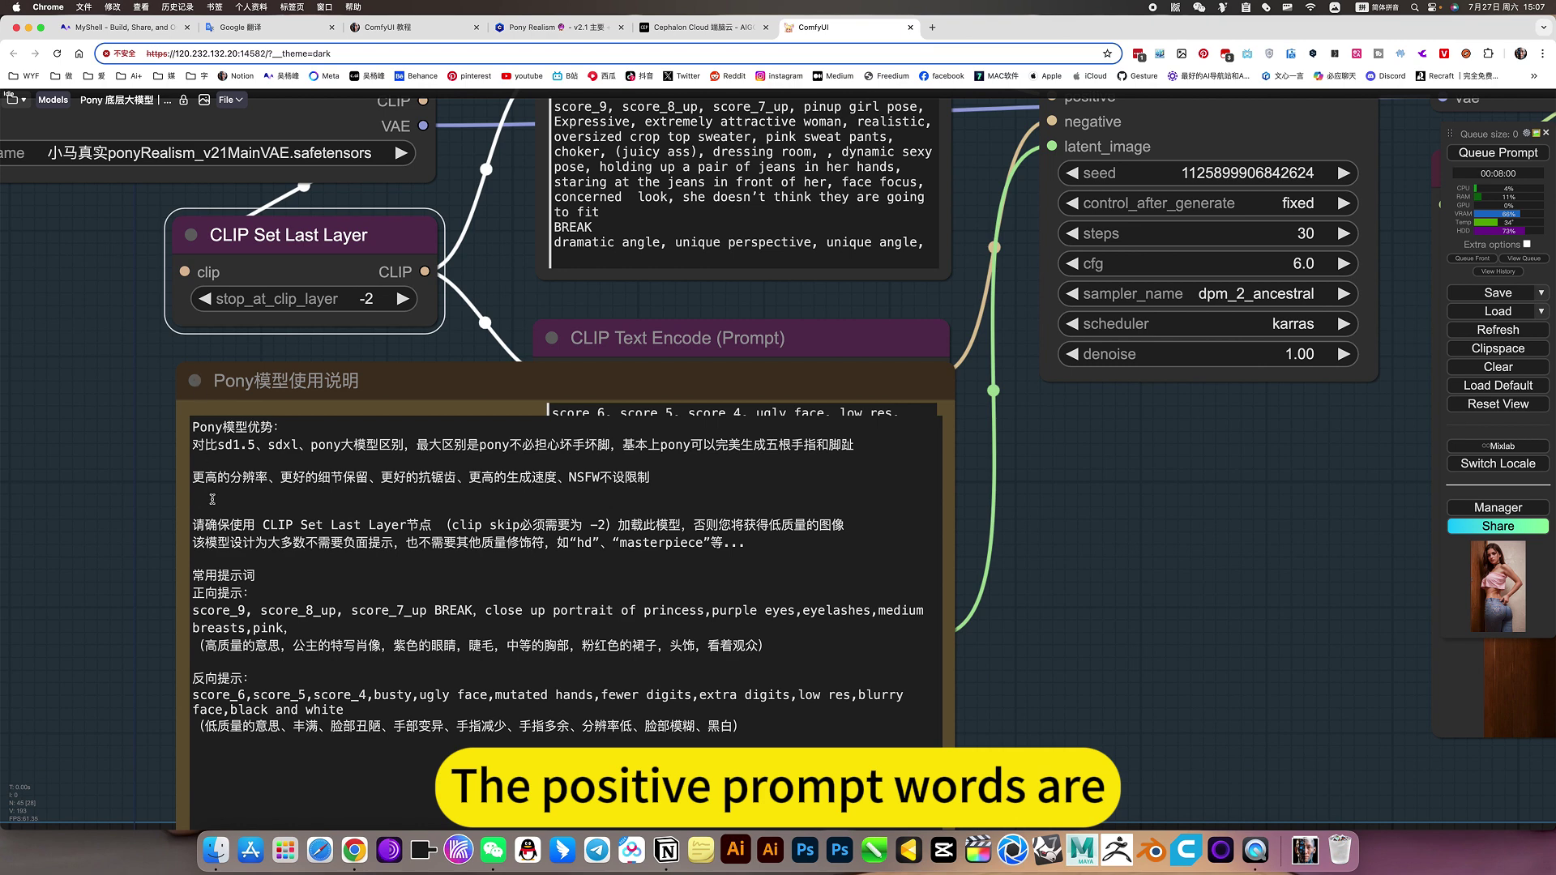
pyautogui.scroll(6, 168, 643)
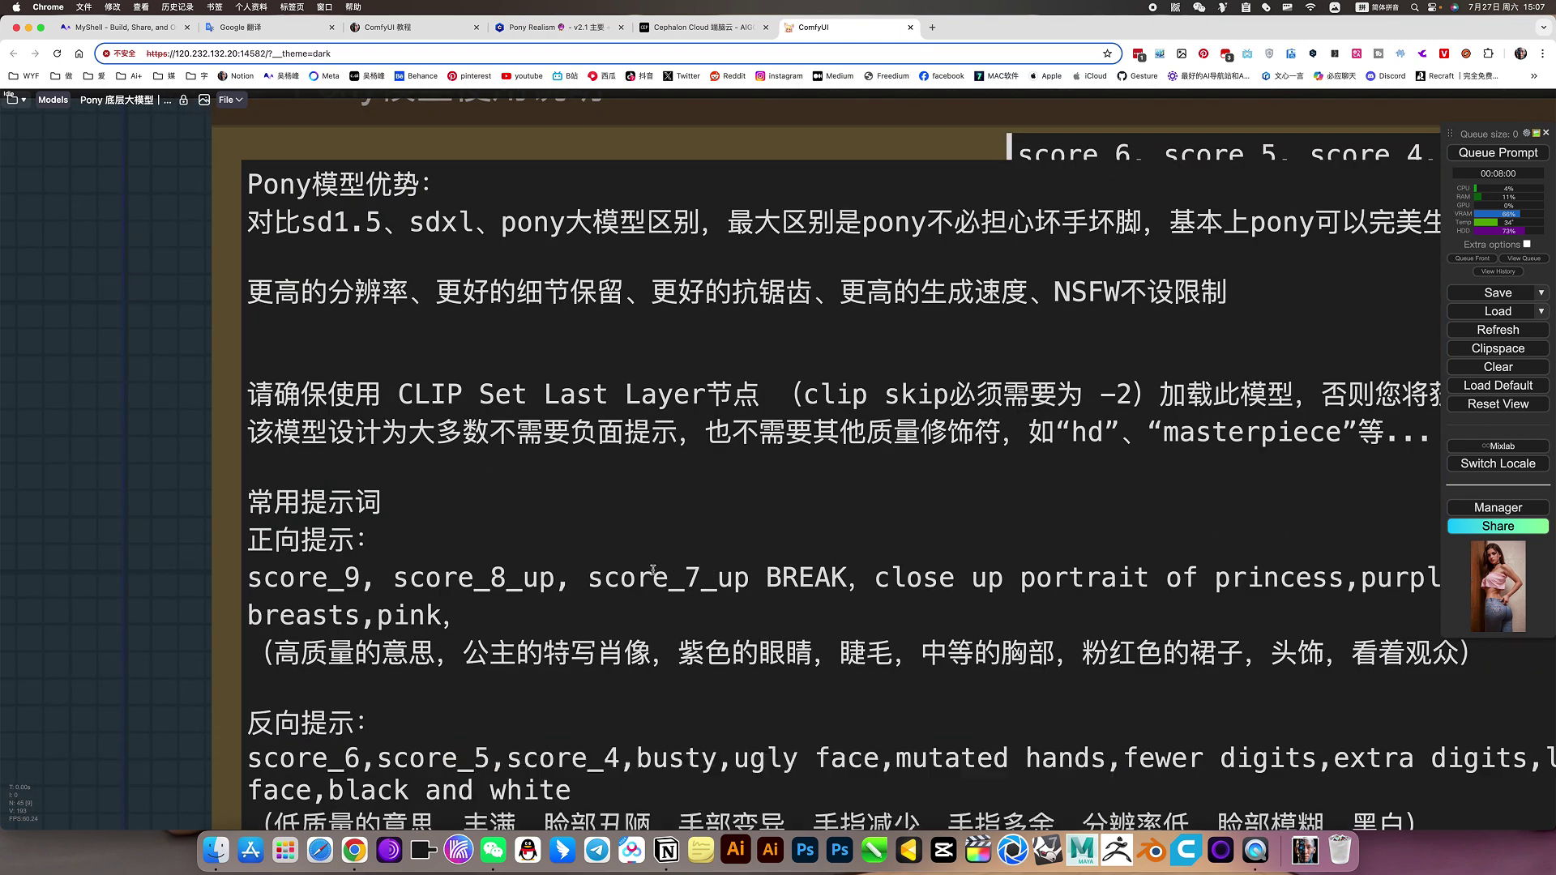
pyautogui.moveTo(874, 579); pyautogui.dragTo(250, 581)
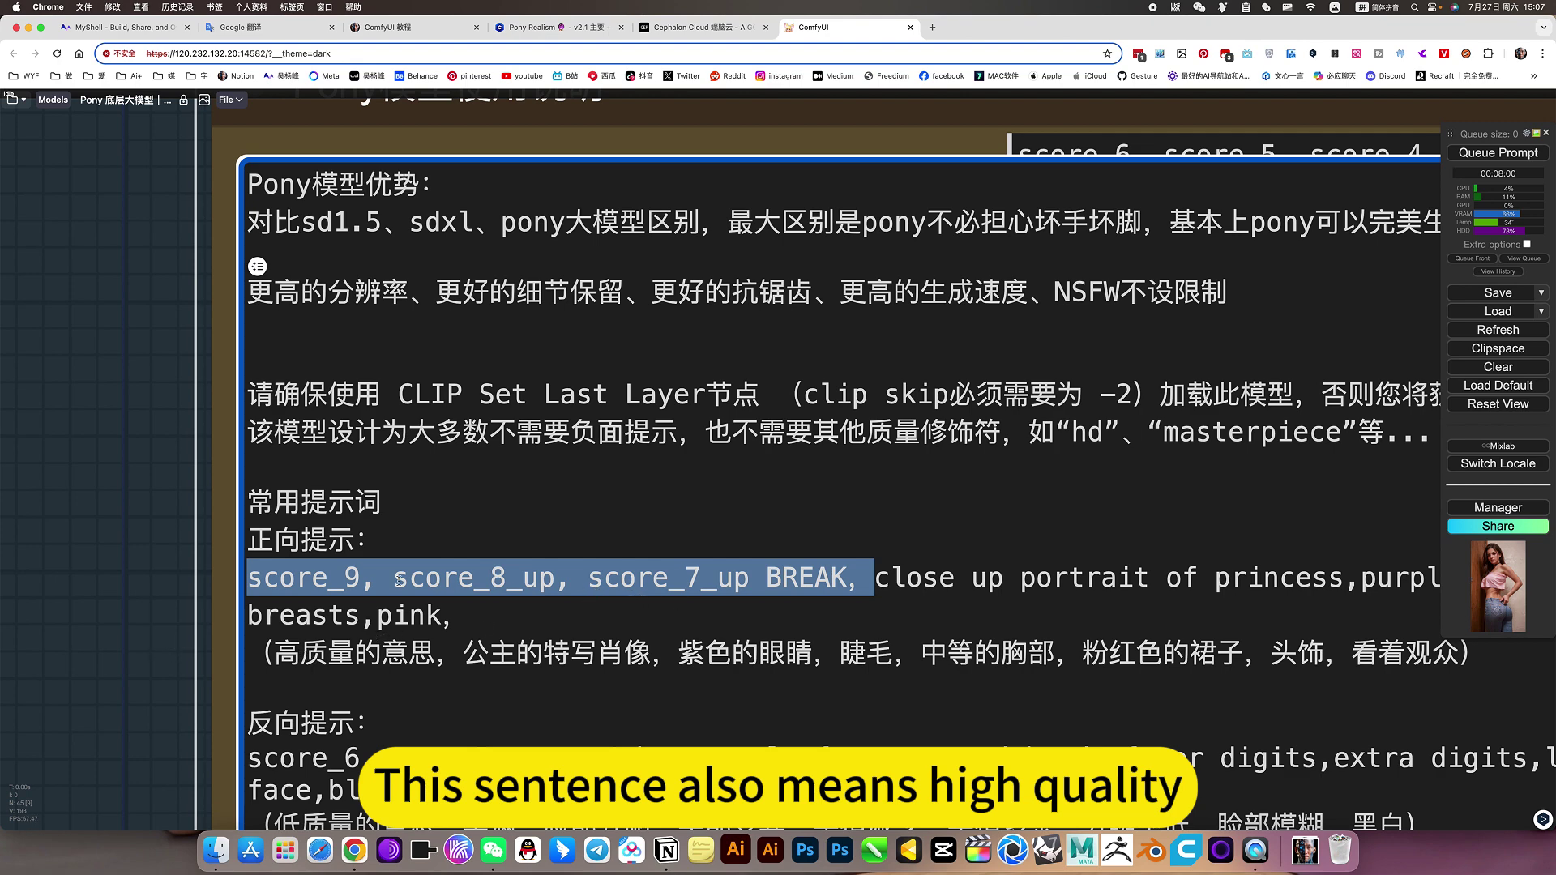
pyautogui.scroll(-5, 217, 427)
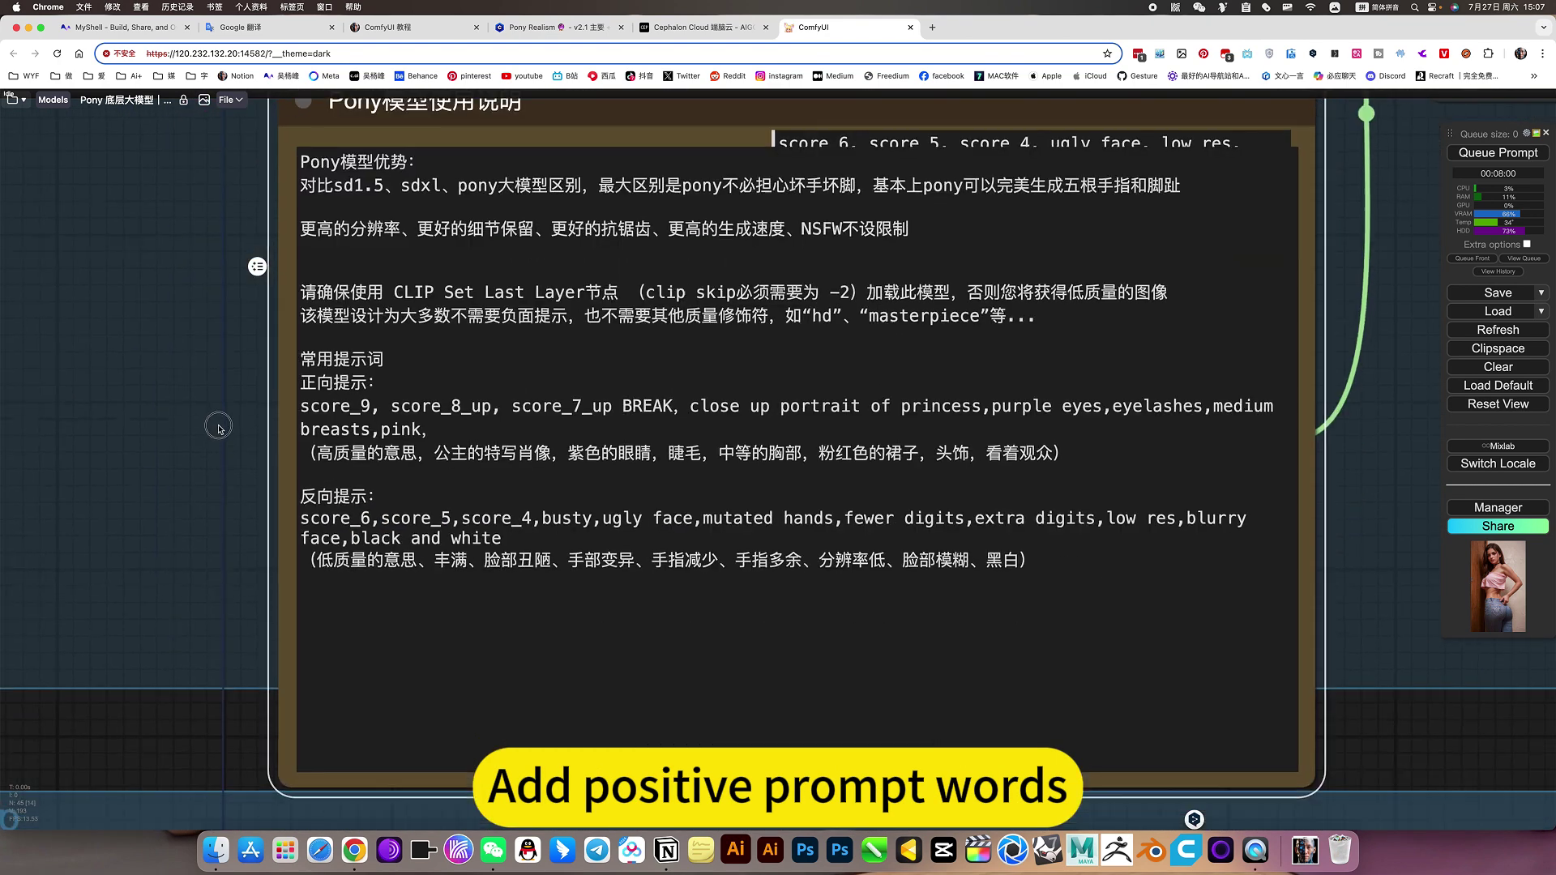
# Step: Highlight the recommended negative tags "score_6,score_5,score_4," in the usage note and review the prompts around them
pyautogui.scroll(-3, 217, 428)
pyautogui.scroll(6, 228, 563)
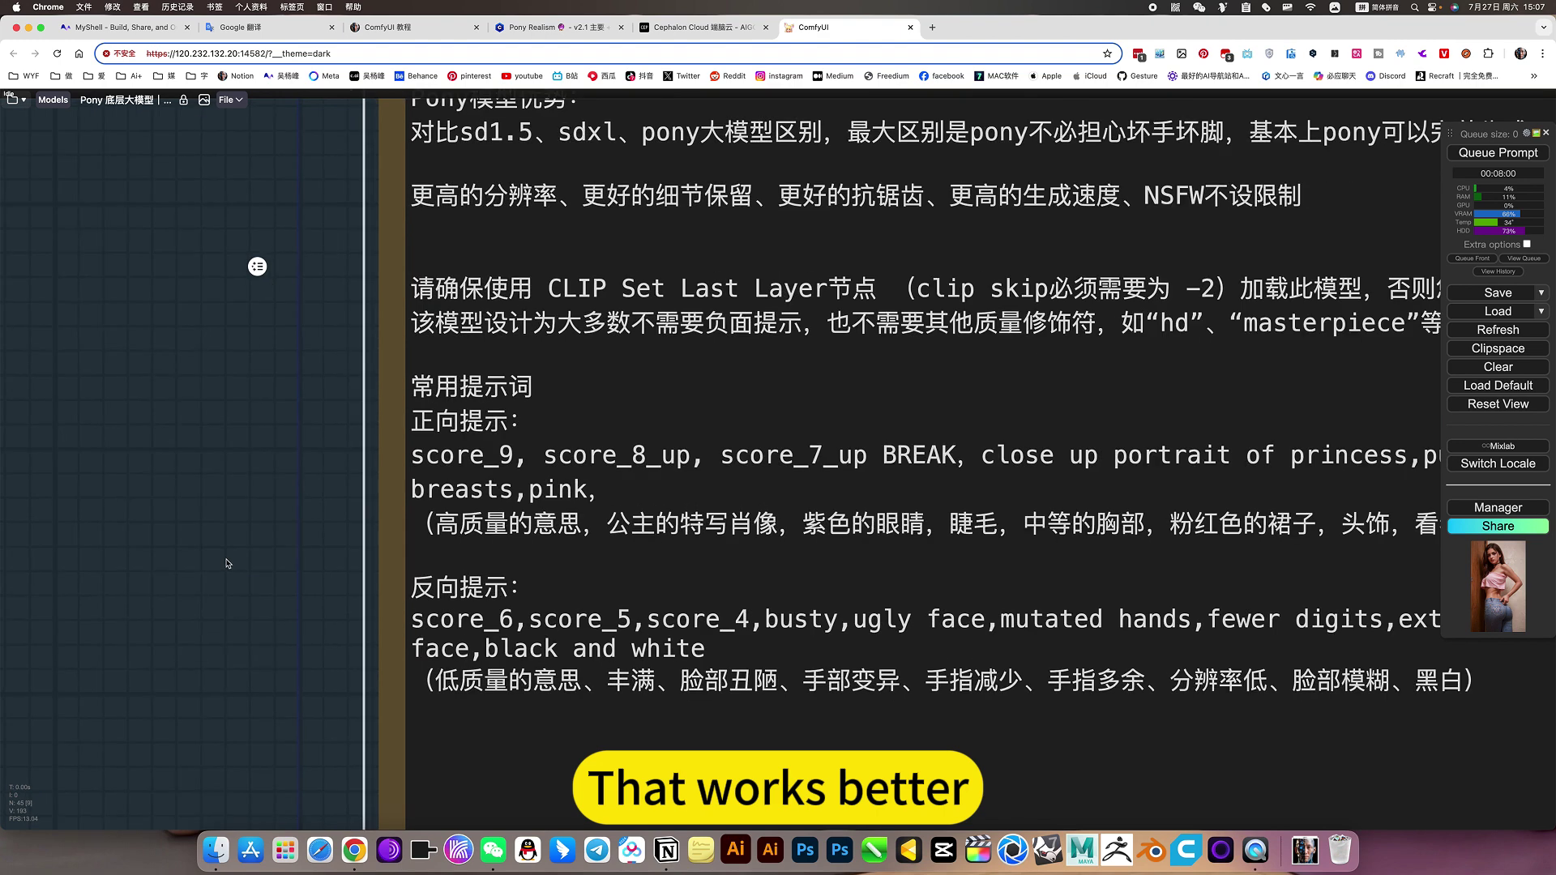
pyautogui.moveTo(227, 564); pyautogui.dragTo(191, 499)
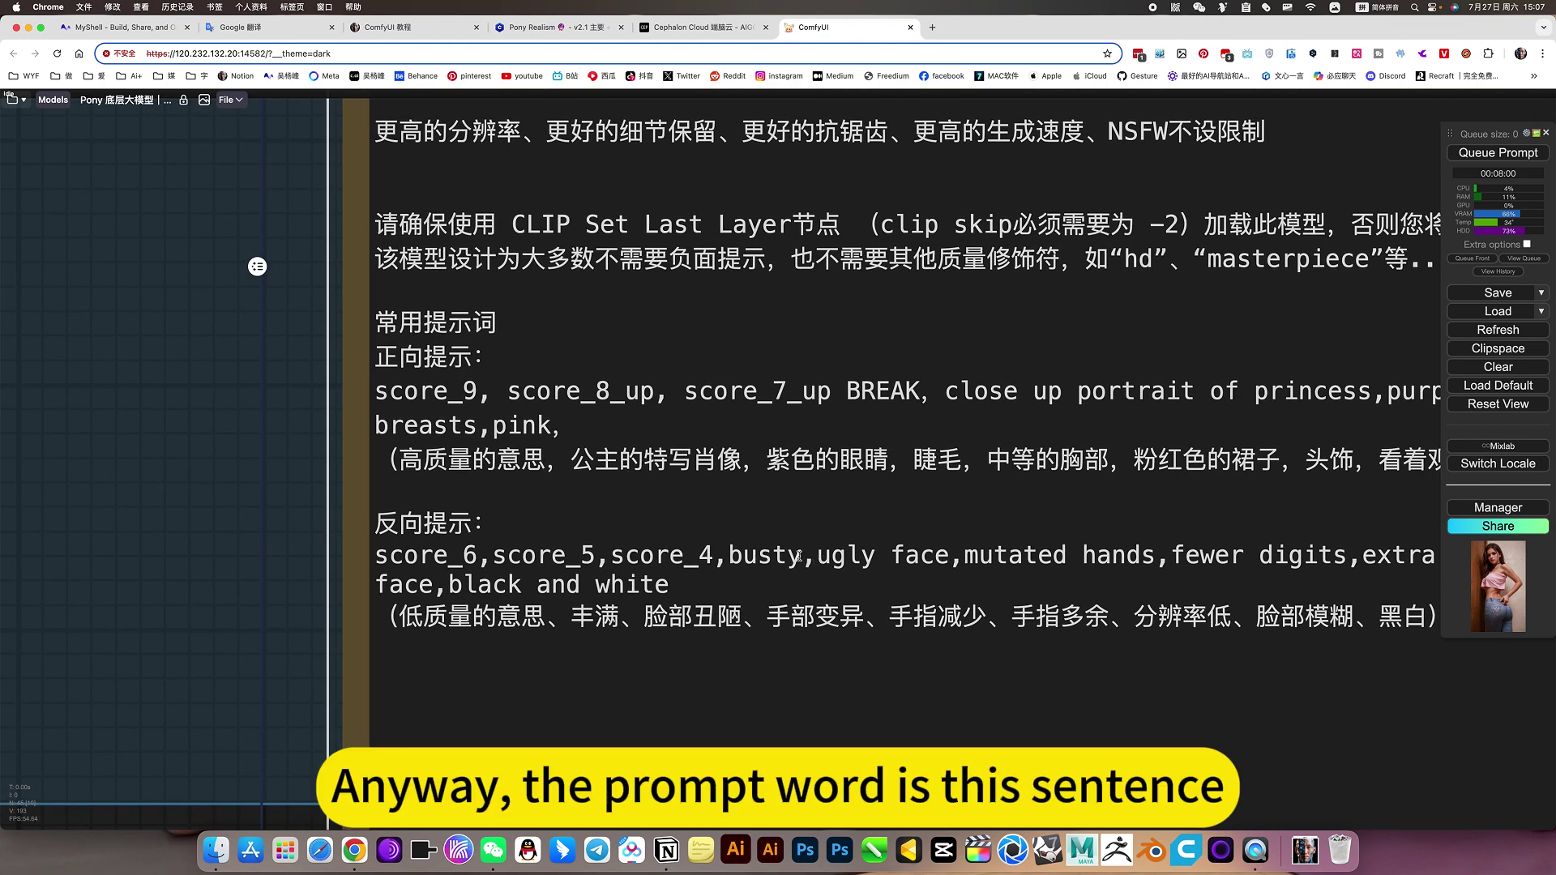
pyautogui.moveTo(726, 554); pyautogui.dragTo(376, 554)
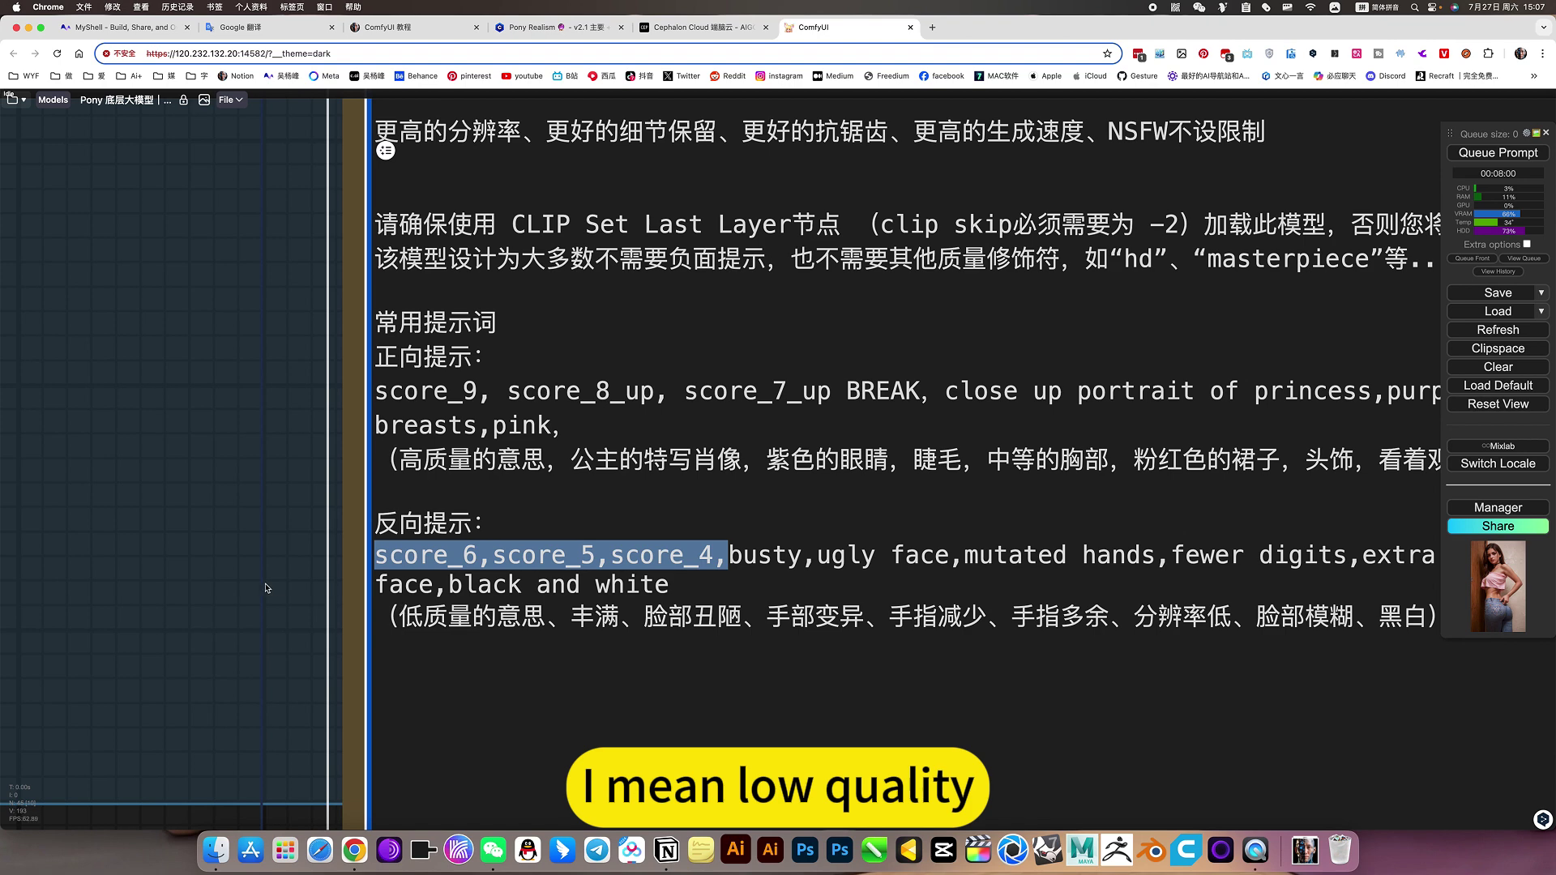
pyautogui.scroll(-5, 265, 588)
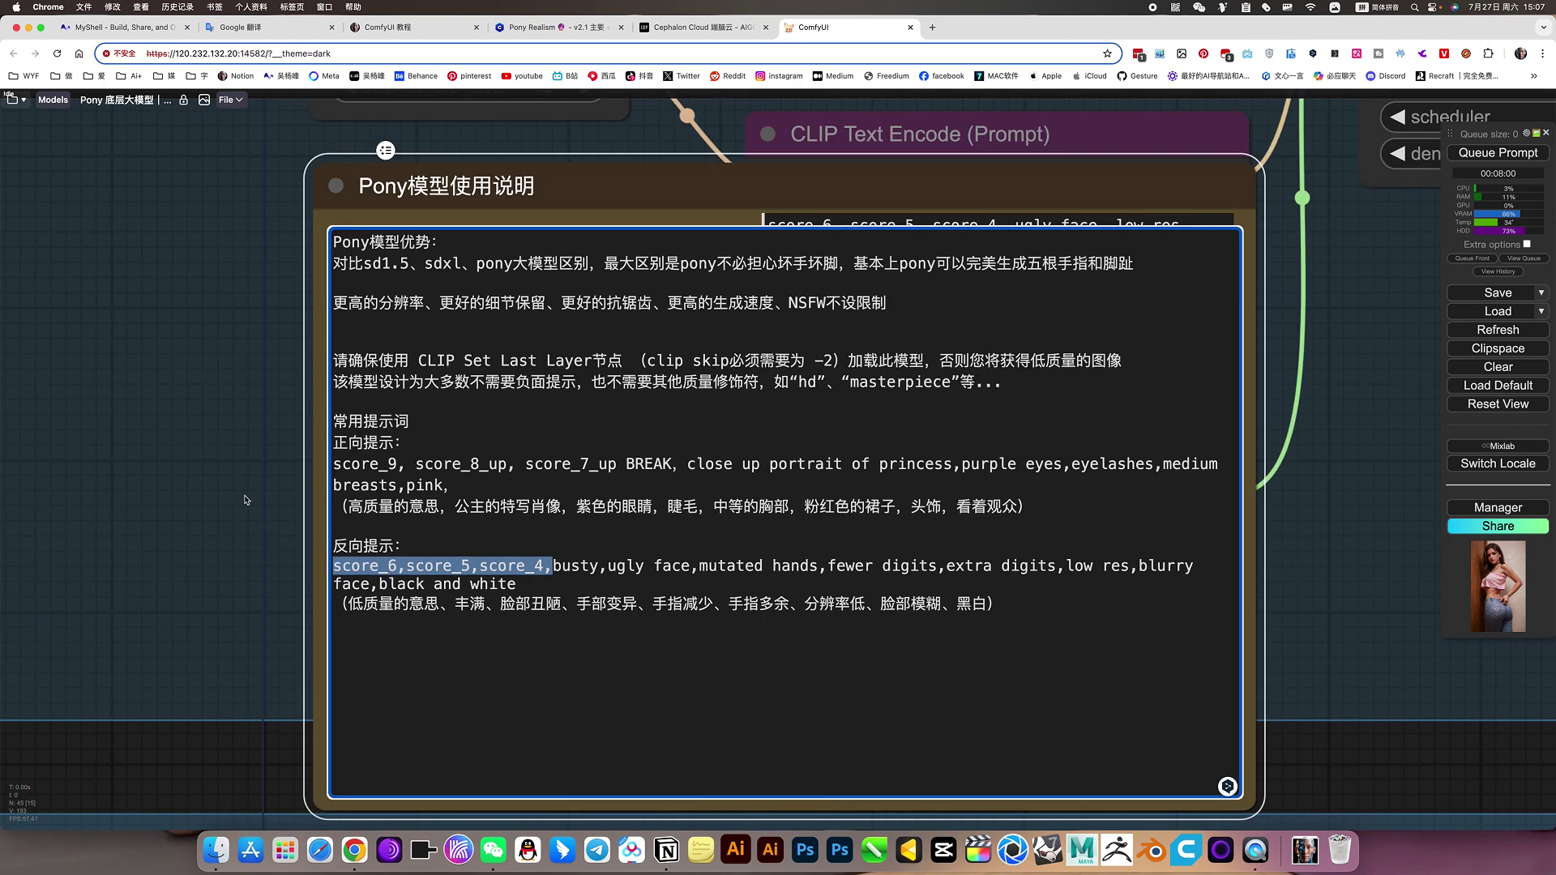
pyautogui.scroll(7, 243, 499)
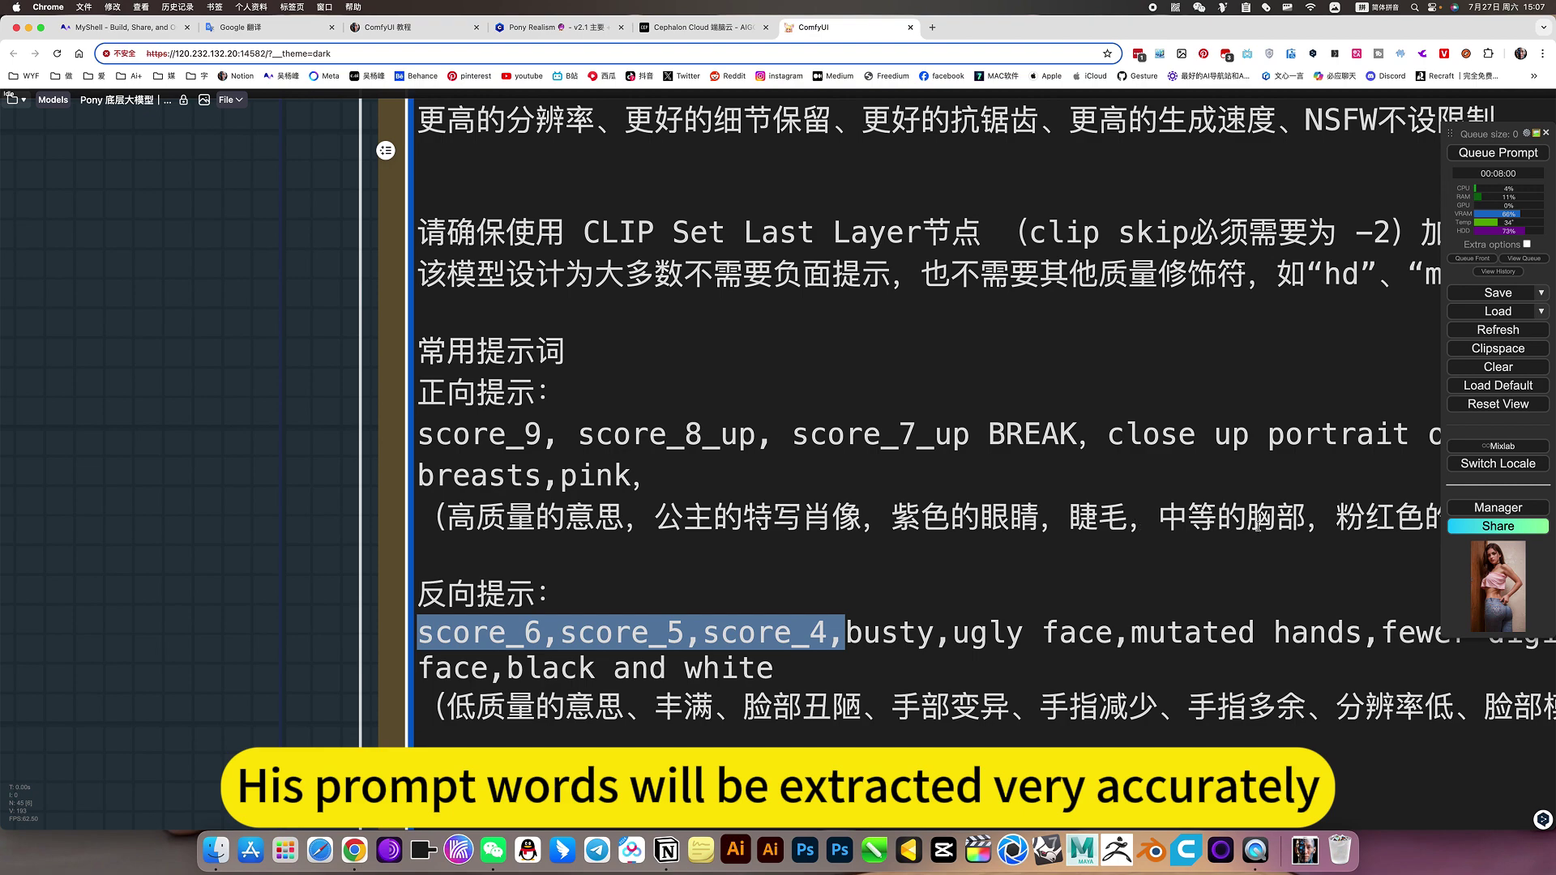
pyautogui.scroll(-6, 240, 545)
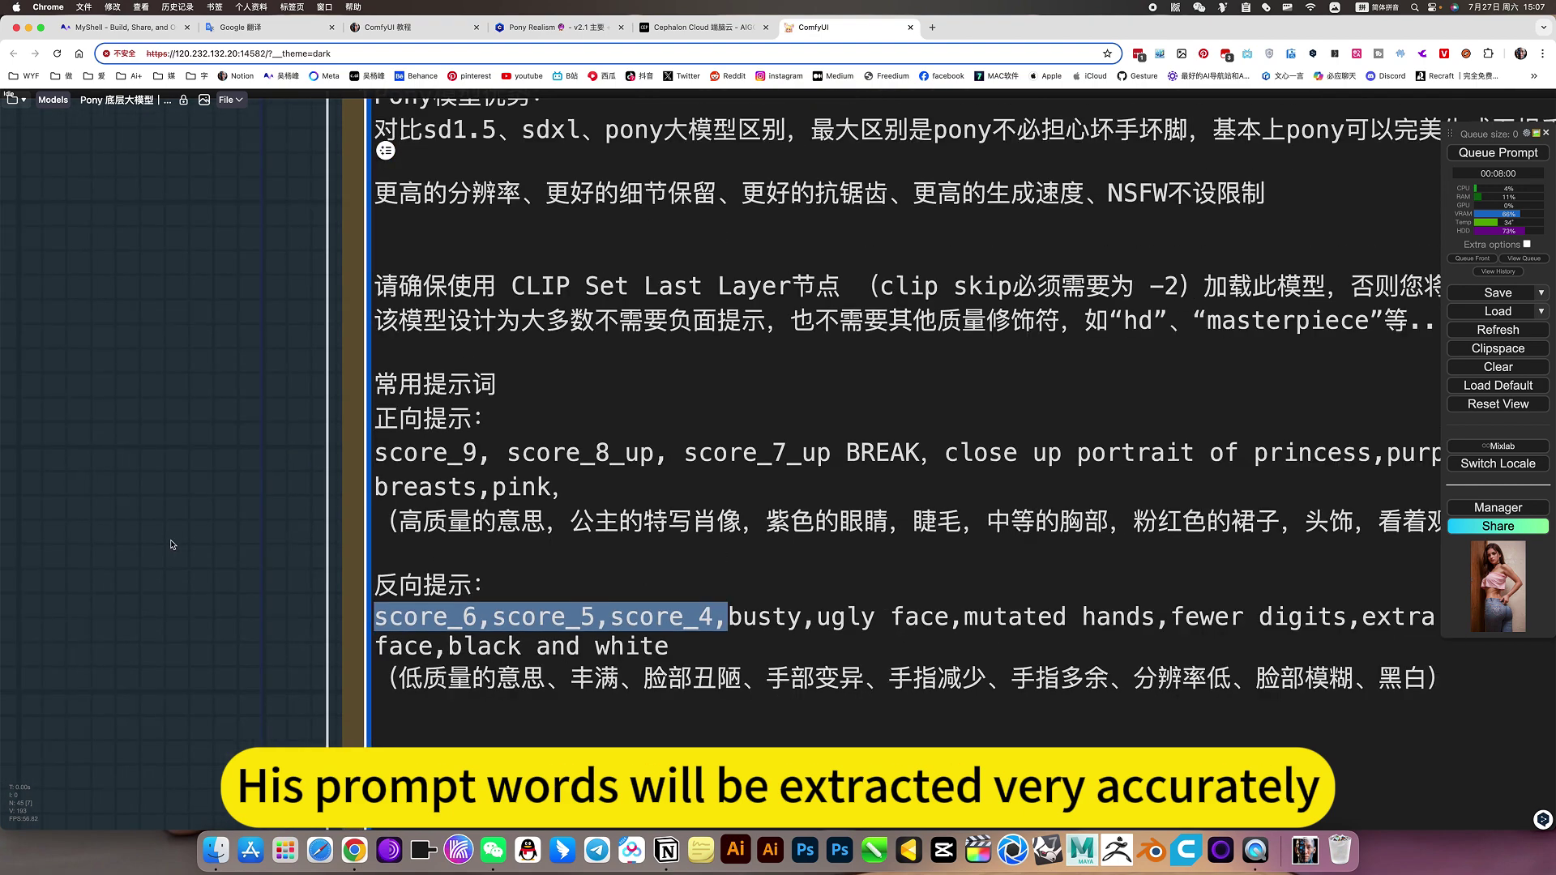
pyautogui.scroll(-5, 1007, 654)
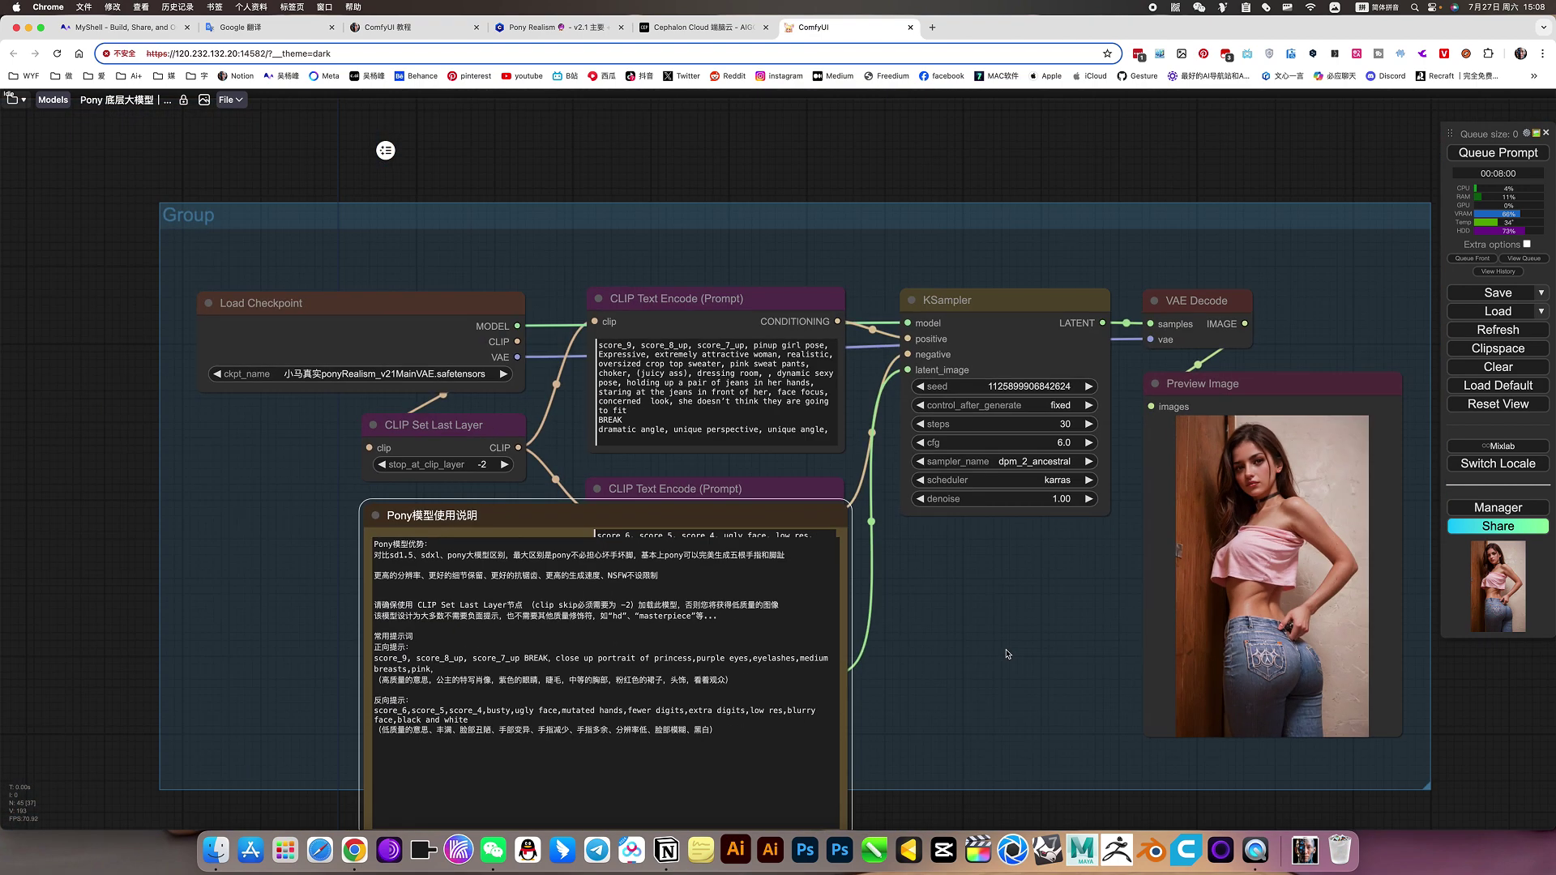
# Step: Collapse the Pony模型使用说明 note to uncover the negative prompt and Empty Latent Image nodes of the pink-top group
pyautogui.moveTo(1008, 654); pyautogui.dragTo(1180, 538)
pyautogui.scroll(5, 561, 577)
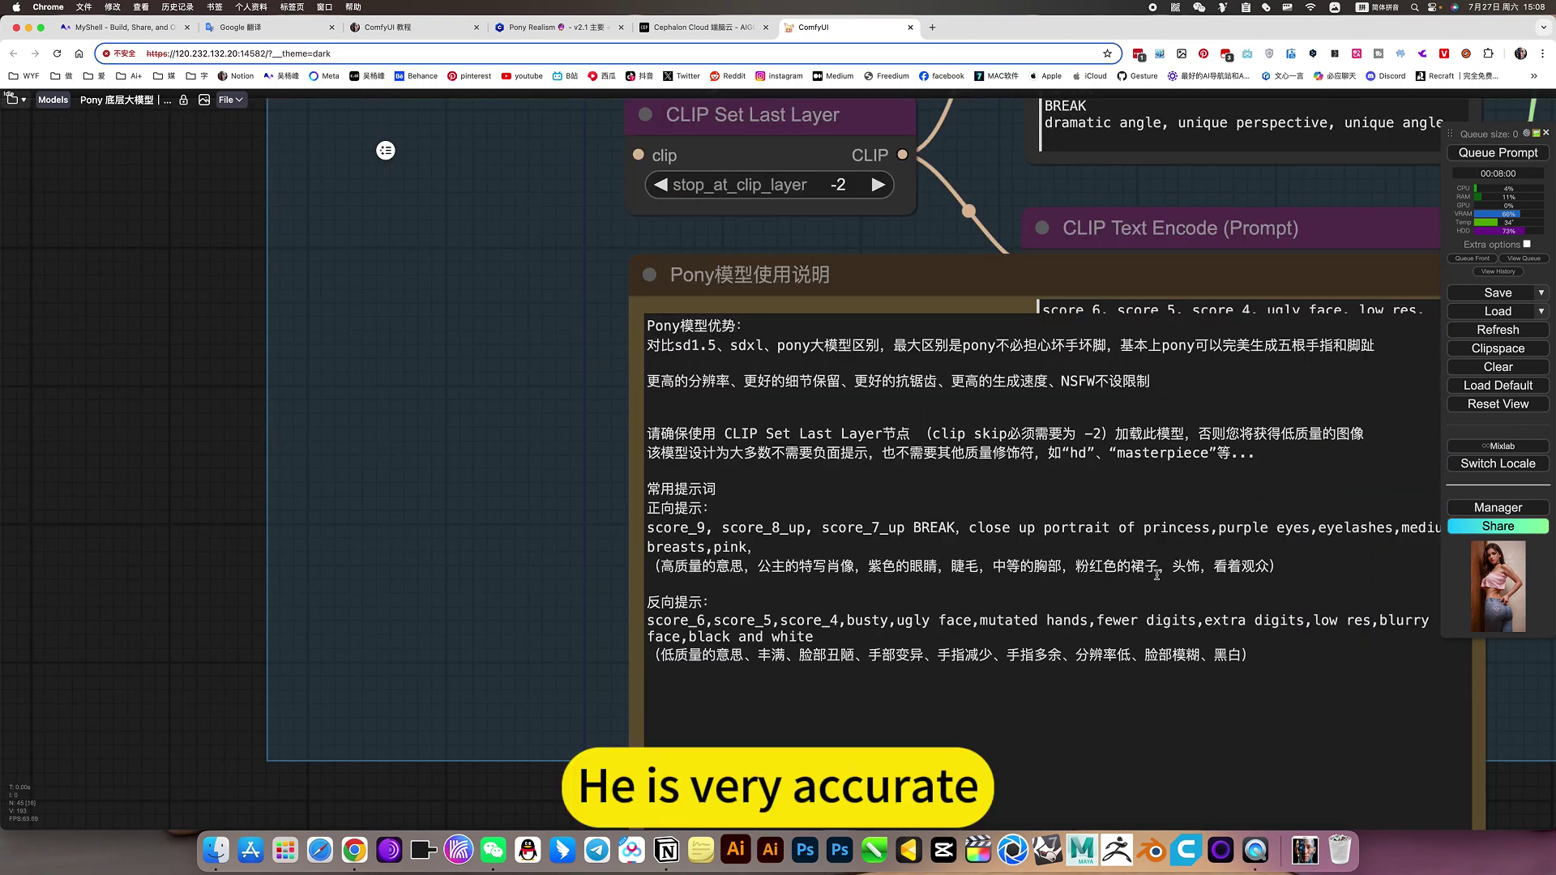
pyautogui.scroll(-5, 555, 562)
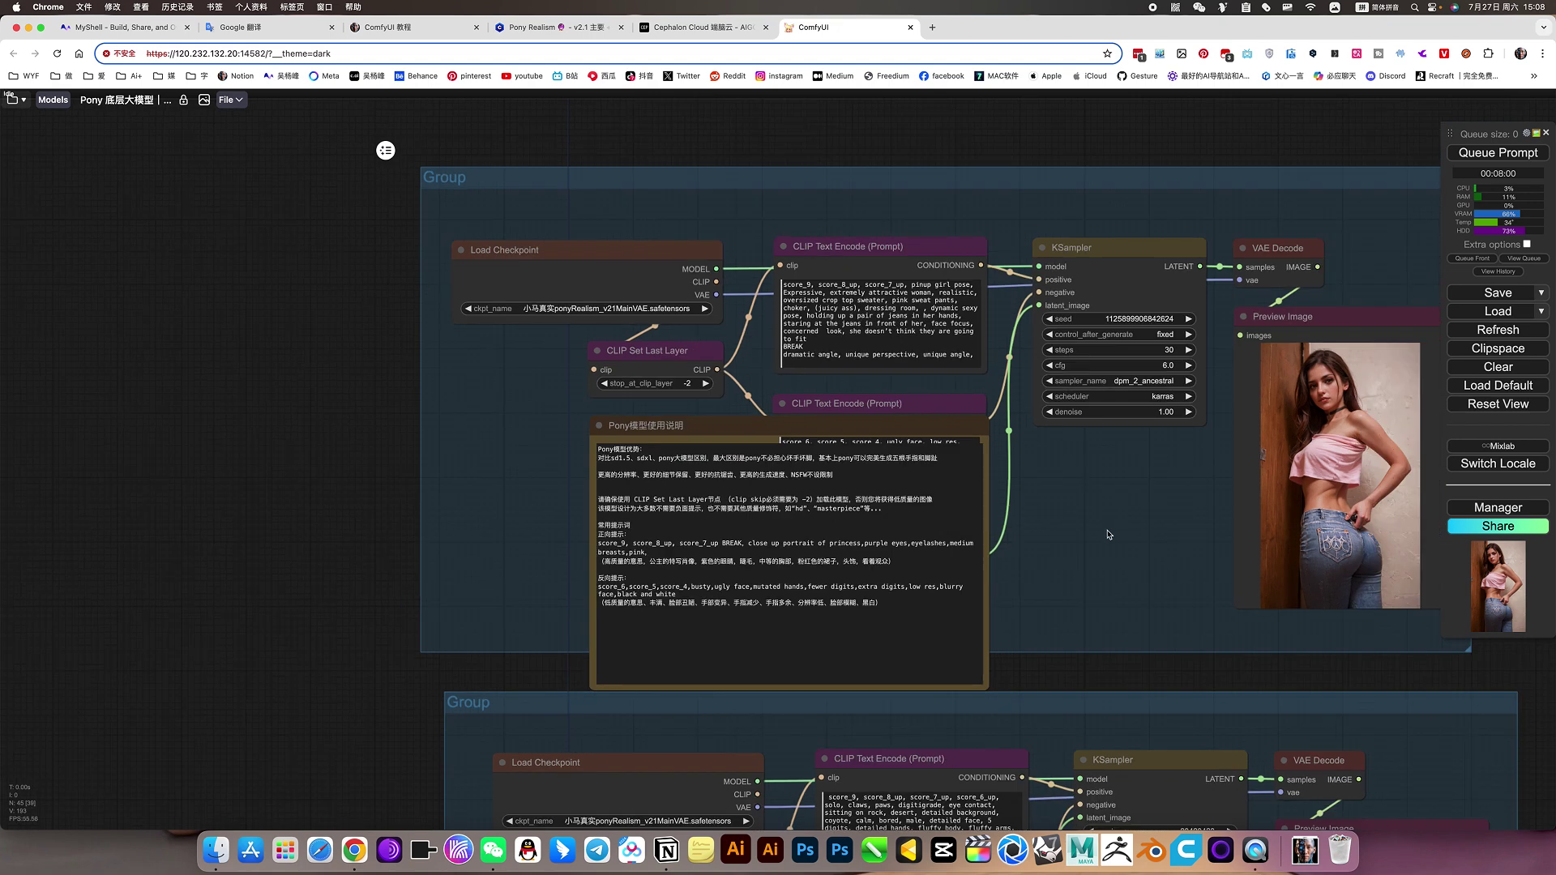
pyautogui.scroll(1, 985, 563)
pyautogui.click(602, 469)
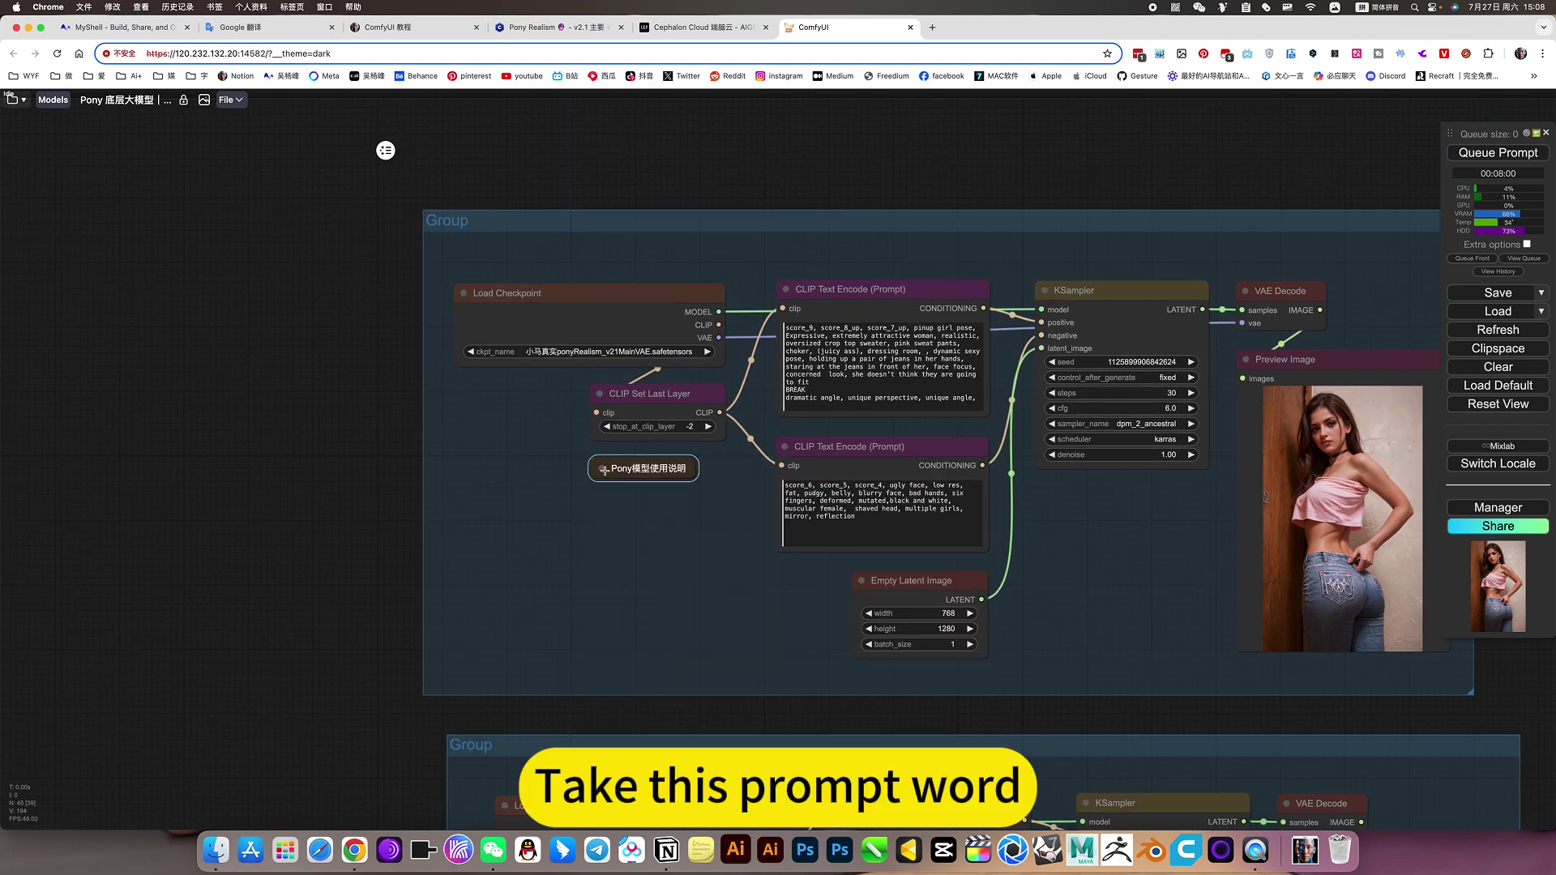
# Step: Select the entire positive prompt text in the pink-top group to point it out, and release the selection
pyautogui.scroll(5, 721, 535)
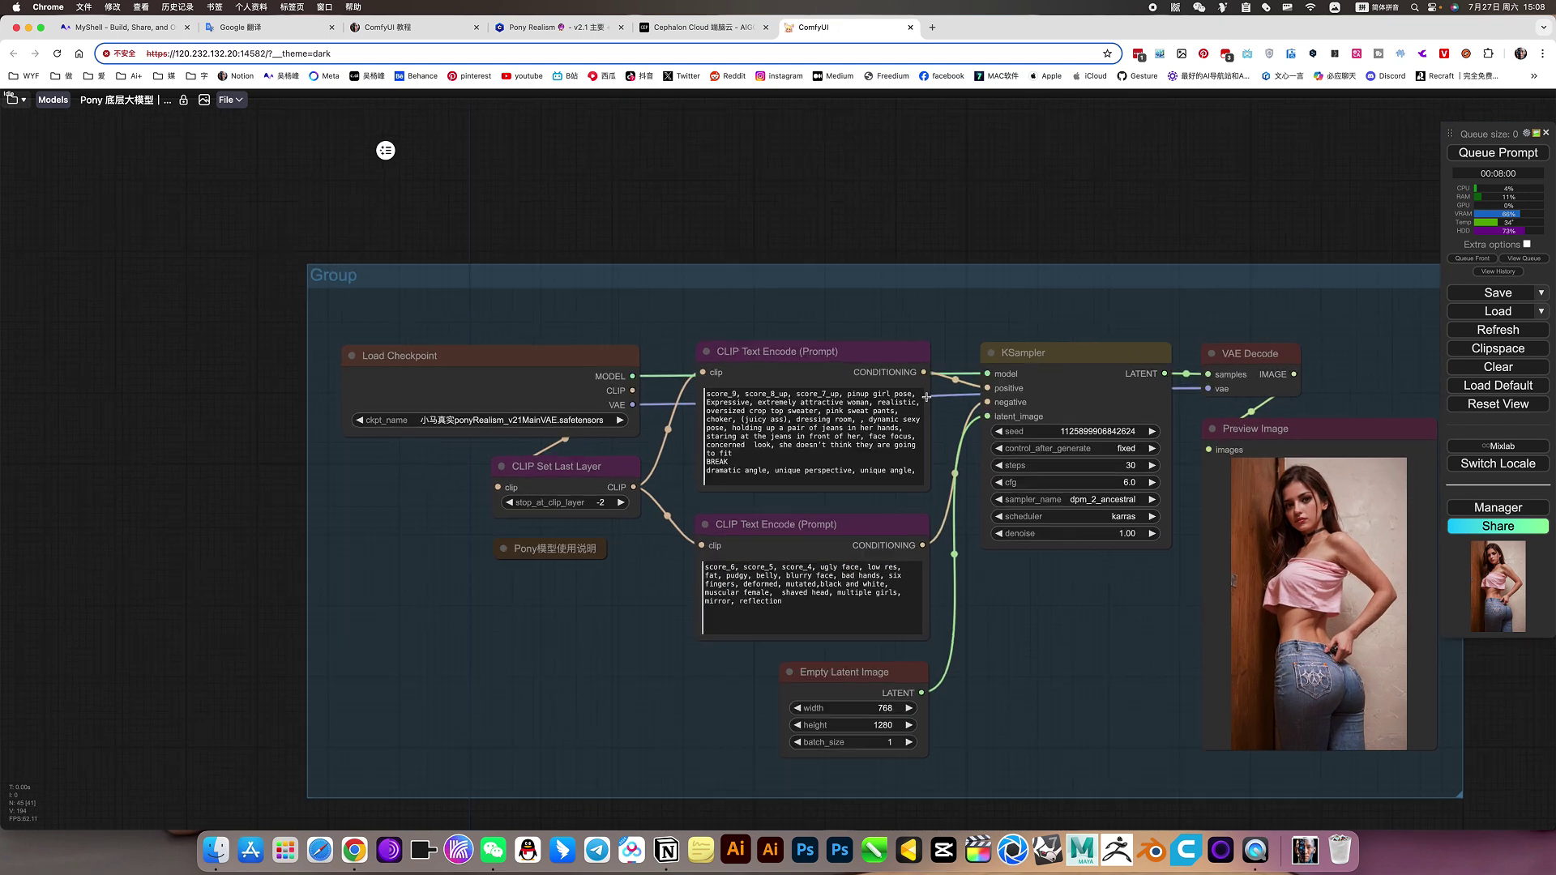
pyautogui.moveTo(1216, 729); pyautogui.dragTo(1101, 688)
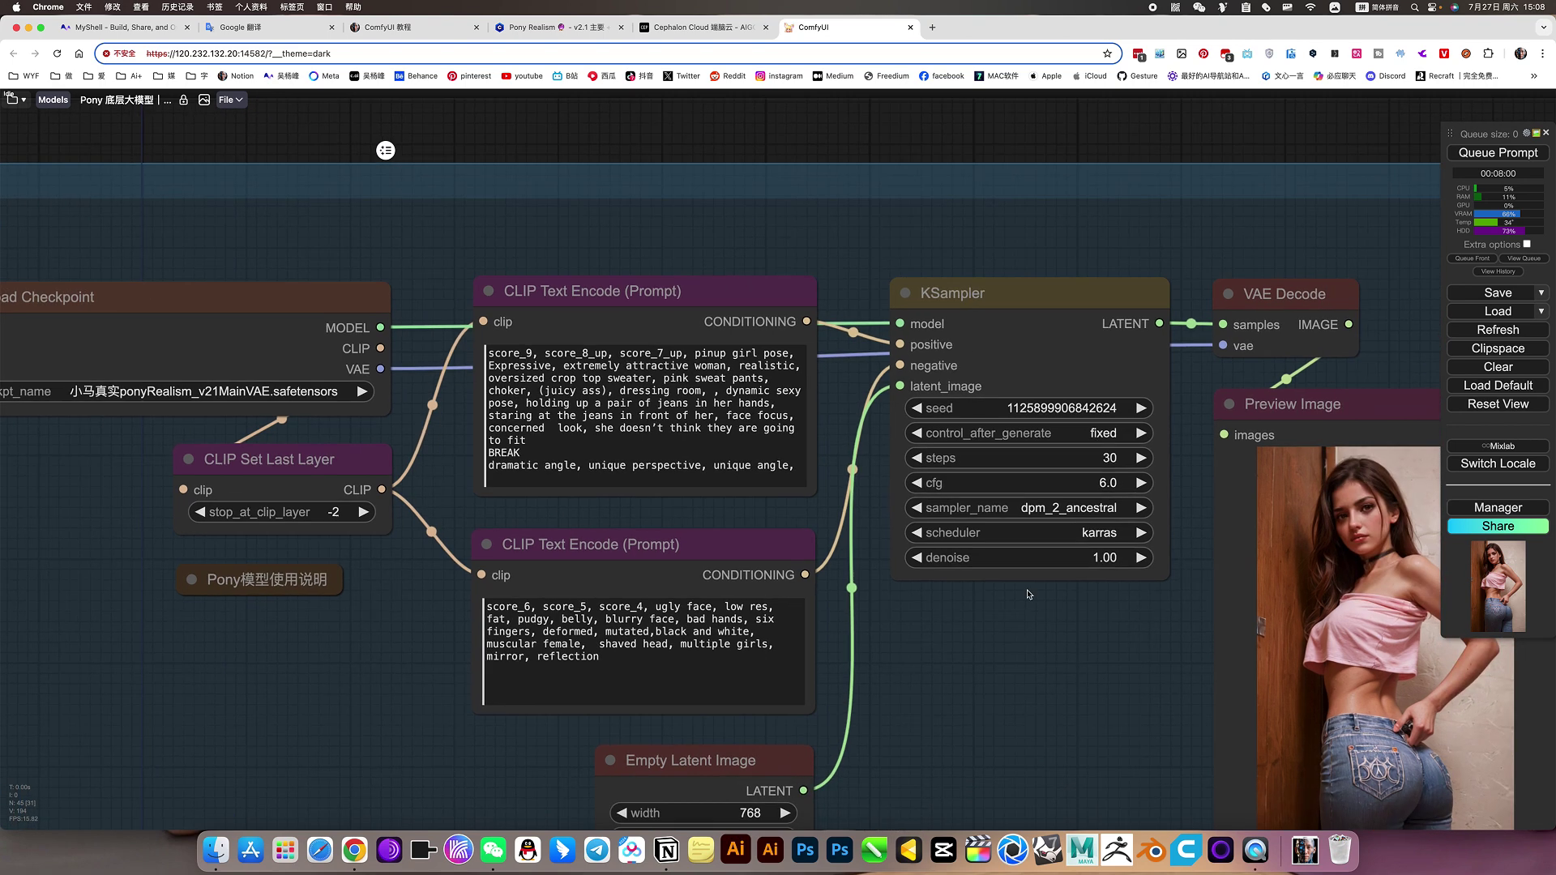
pyautogui.click(648, 458)
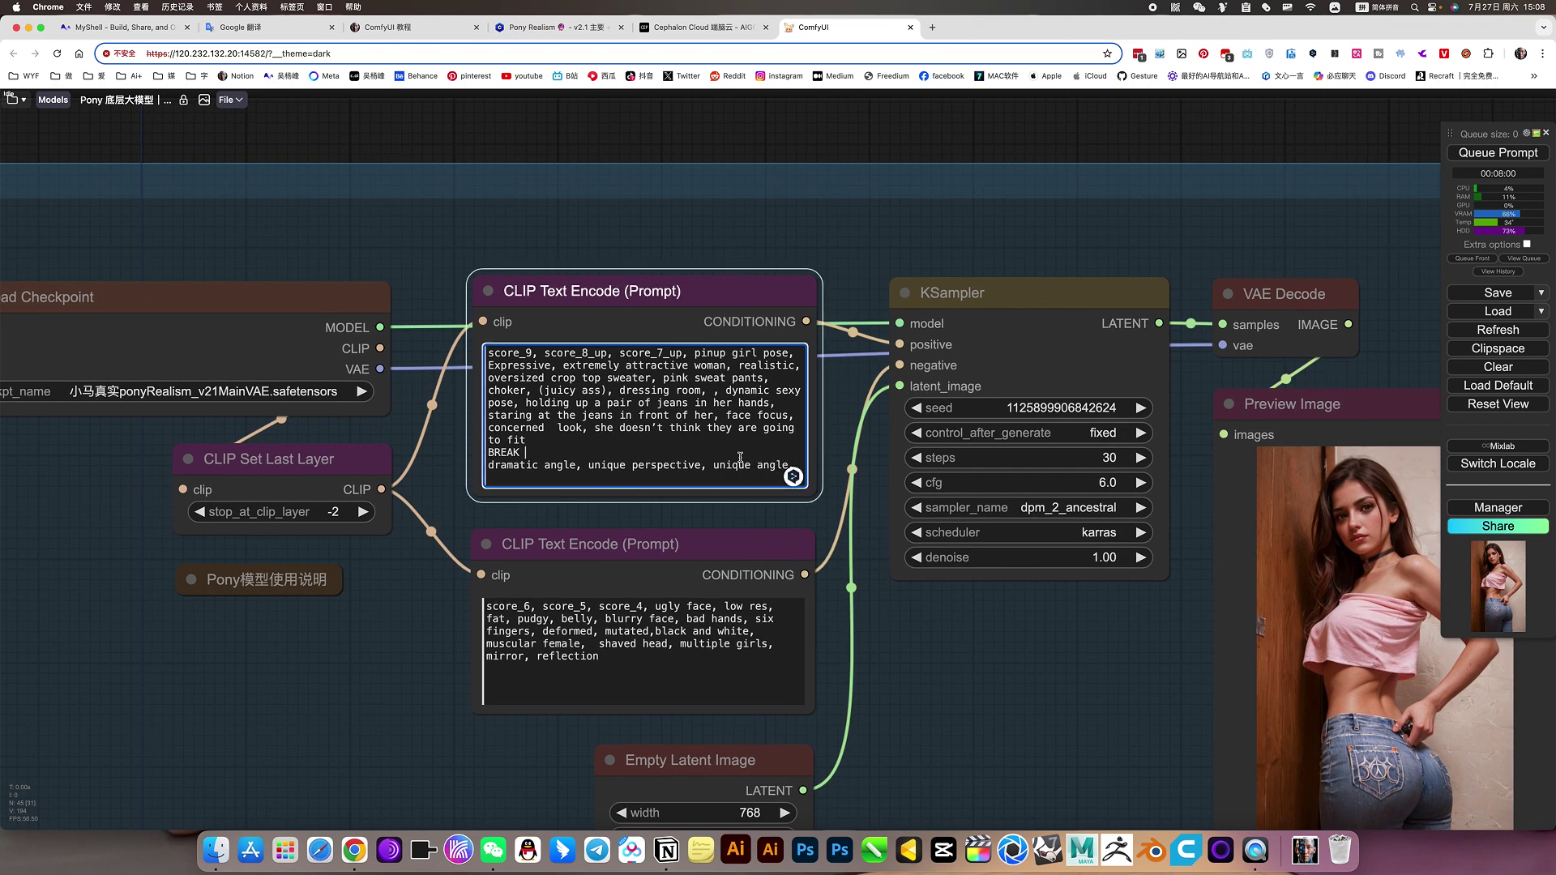
pyautogui.press('super+a')
pyautogui.press('super+c')
pyautogui.click(1032, 612)
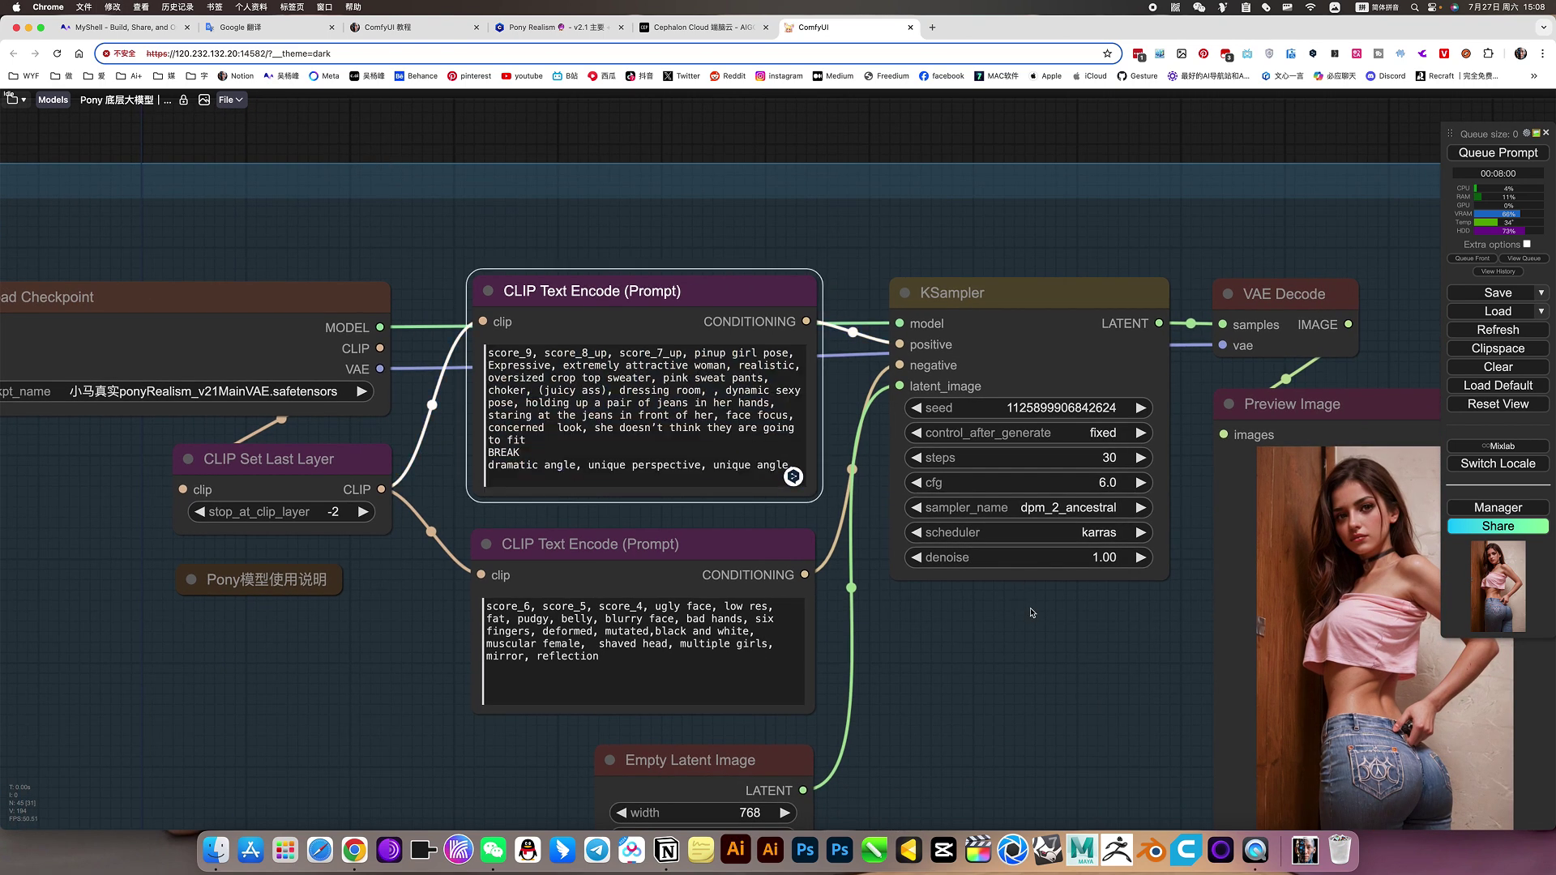
# Step: Highlight the quality tags "score_9, score_8_up, score_7_up," at the start of the pink-top group's positive prompt
pyautogui.moveTo(1022, 617); pyautogui.dragTo(893, 588)
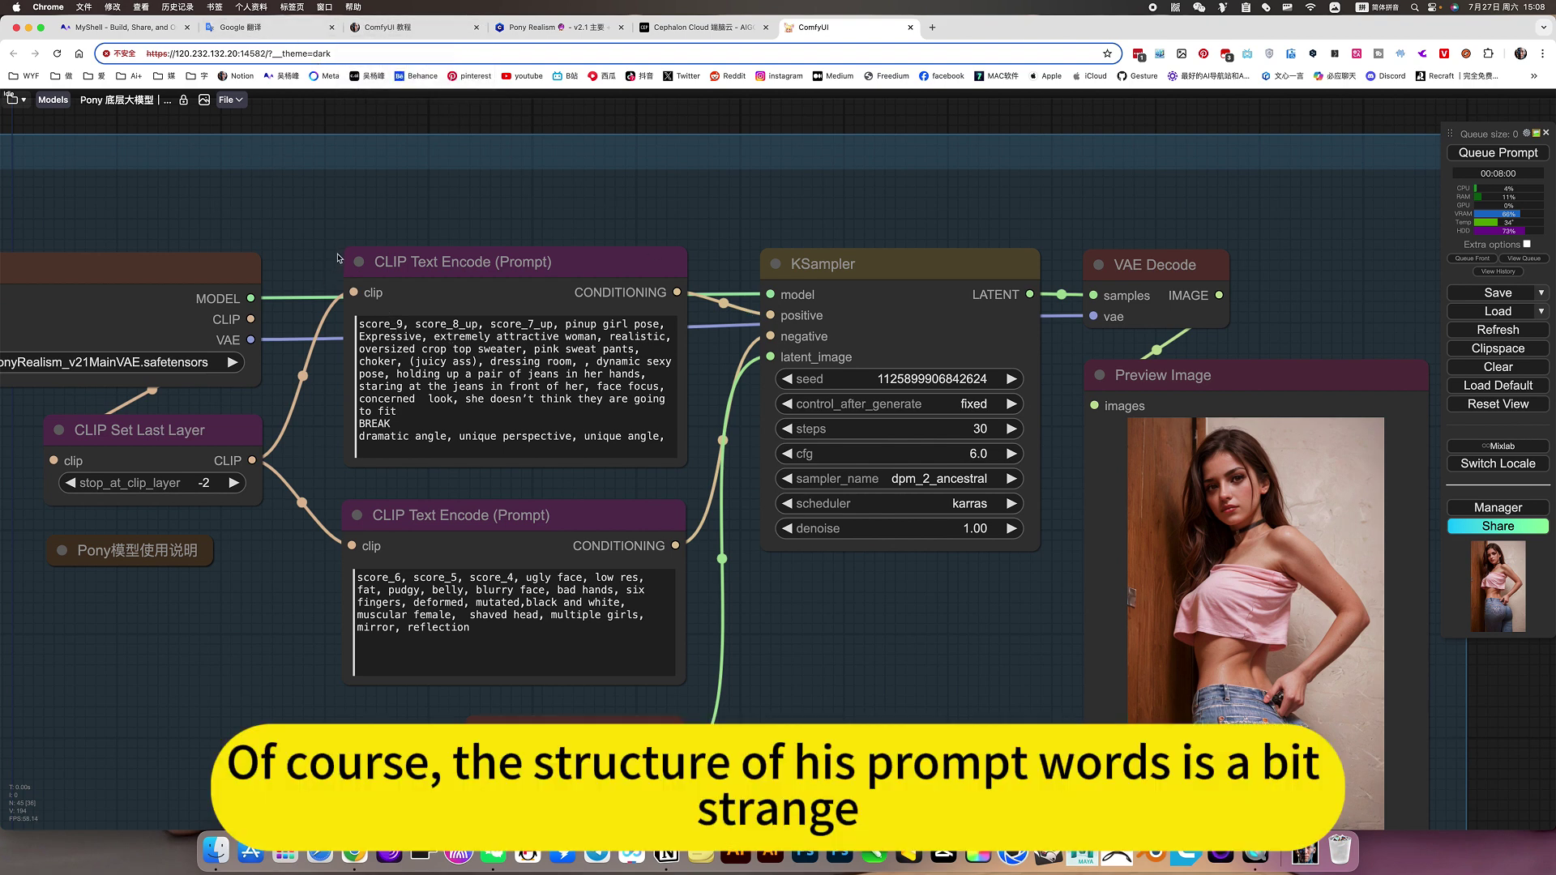
pyautogui.scroll(5, 338, 257)
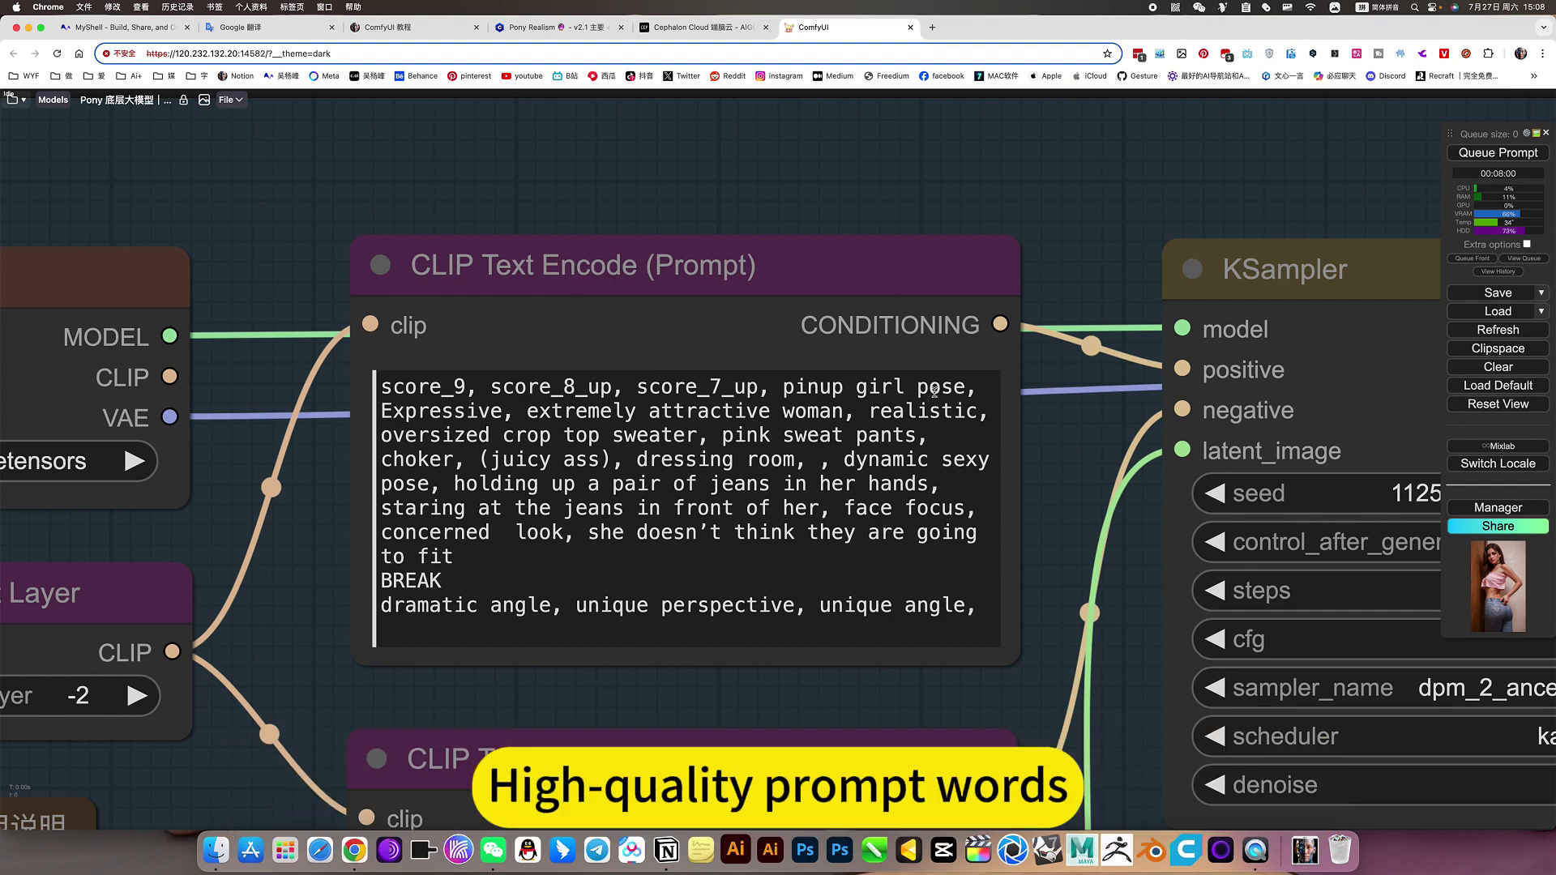
pyautogui.moveTo(778, 387); pyautogui.dragTo(379, 387)
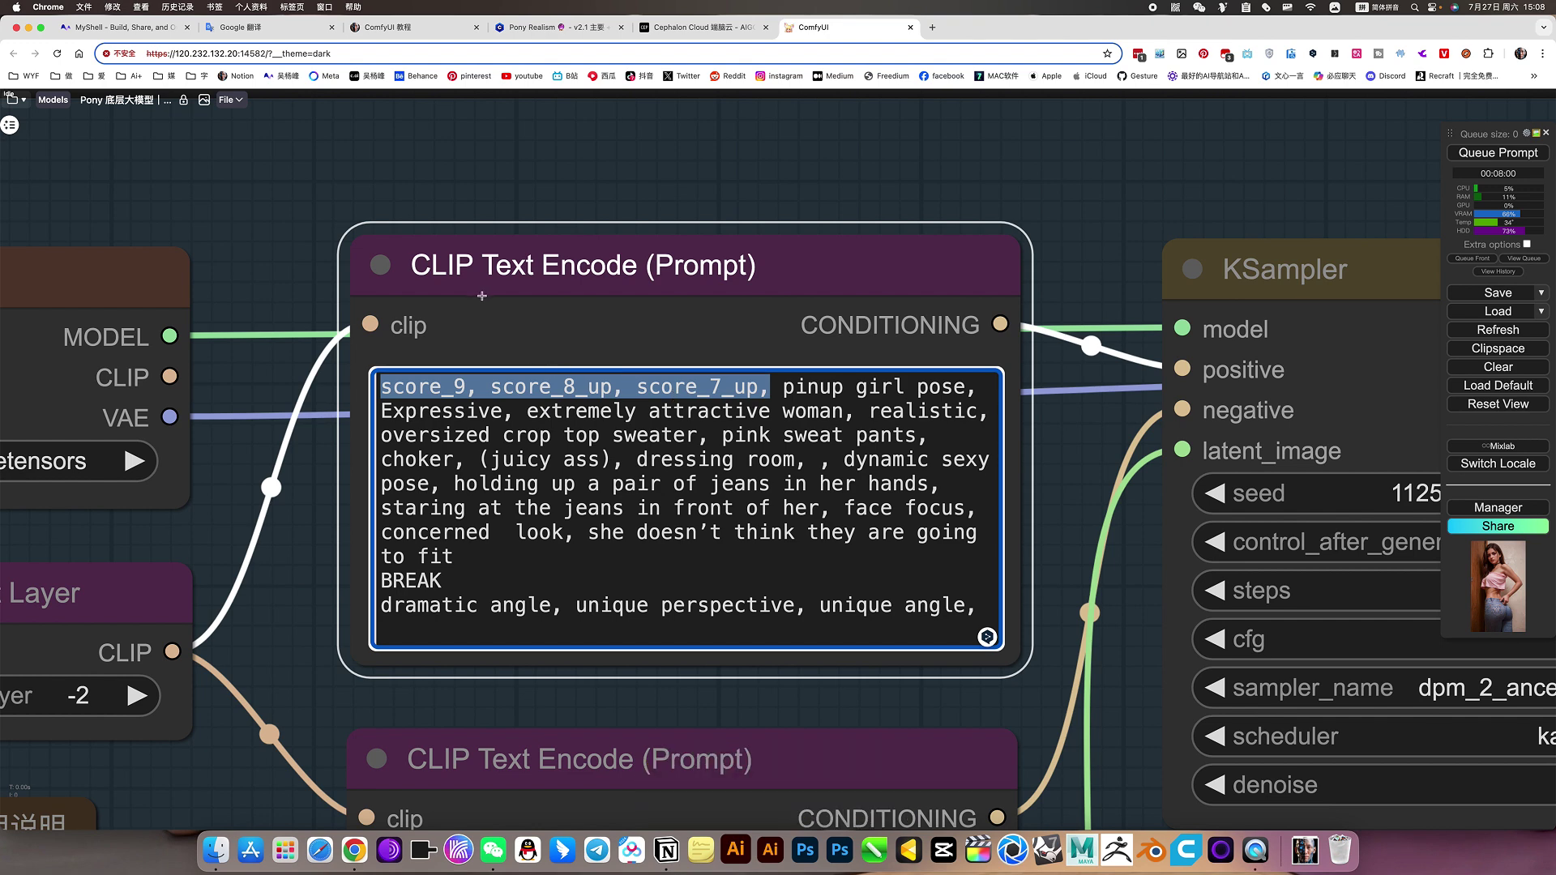
pyautogui.scroll(-5, 539, 308)
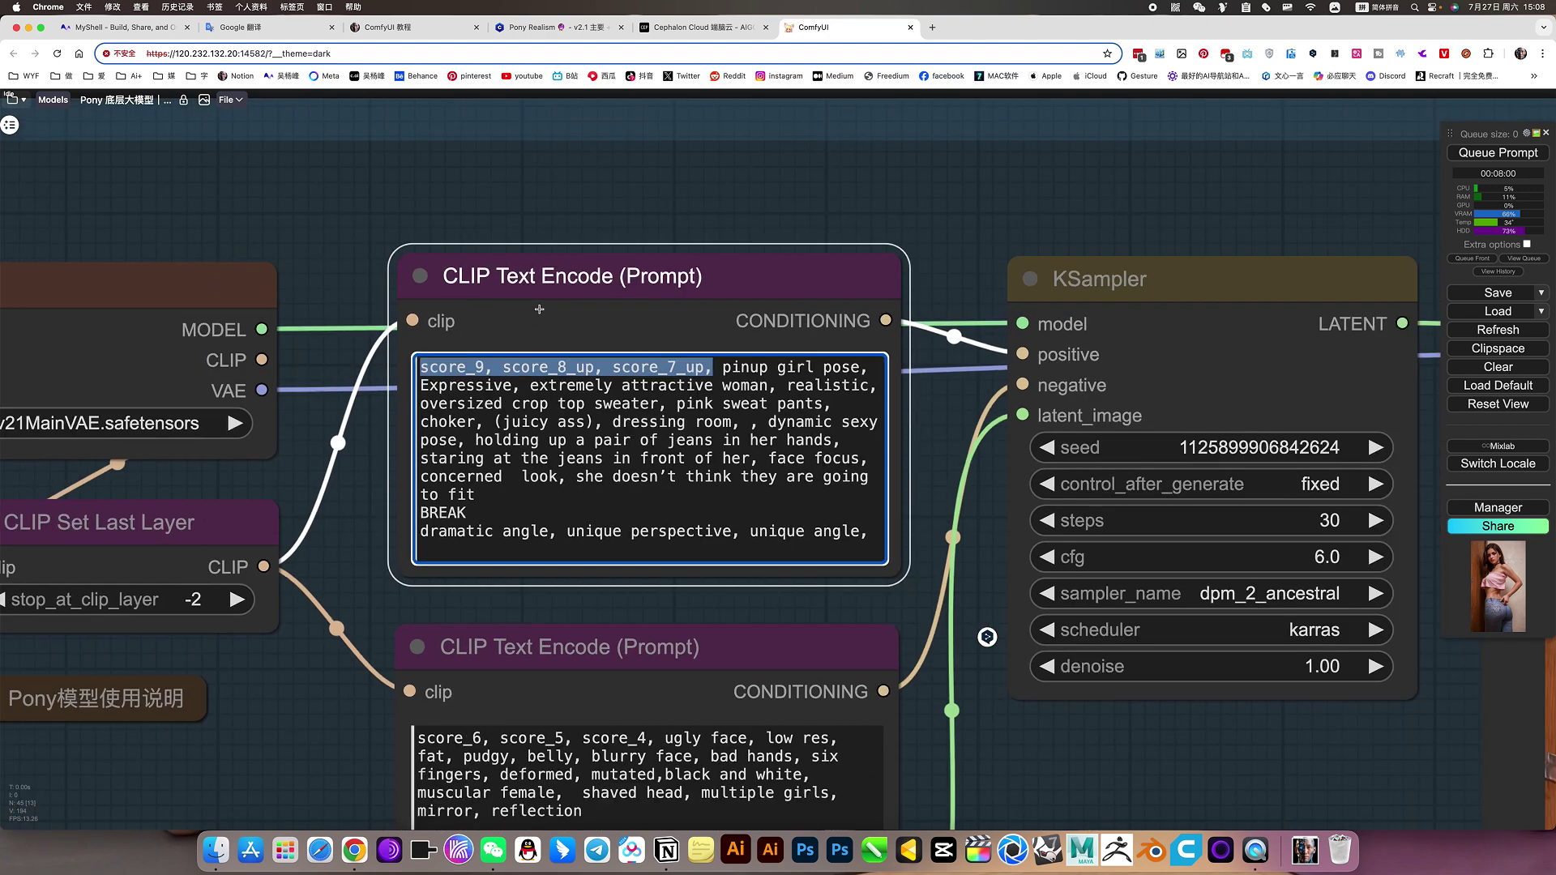
# Step: Switch to Google Translate and replace the source text with the pink-top group's positive prompt for translation into Simplified Chinese
pyautogui.click(268, 27)
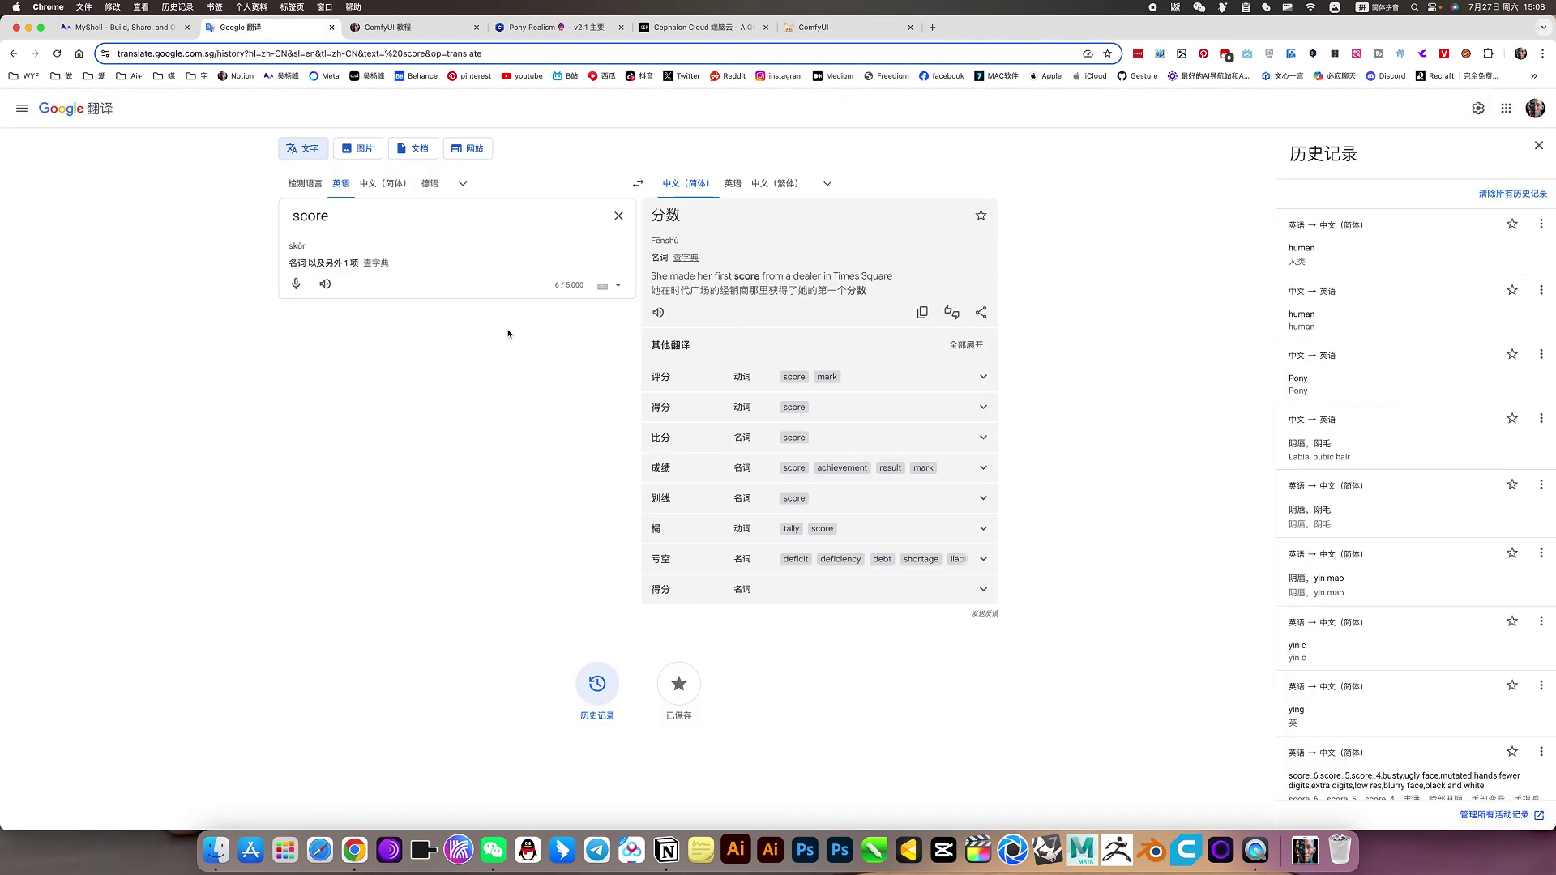
pyautogui.press('super+a')
pyautogui.press('super+v')
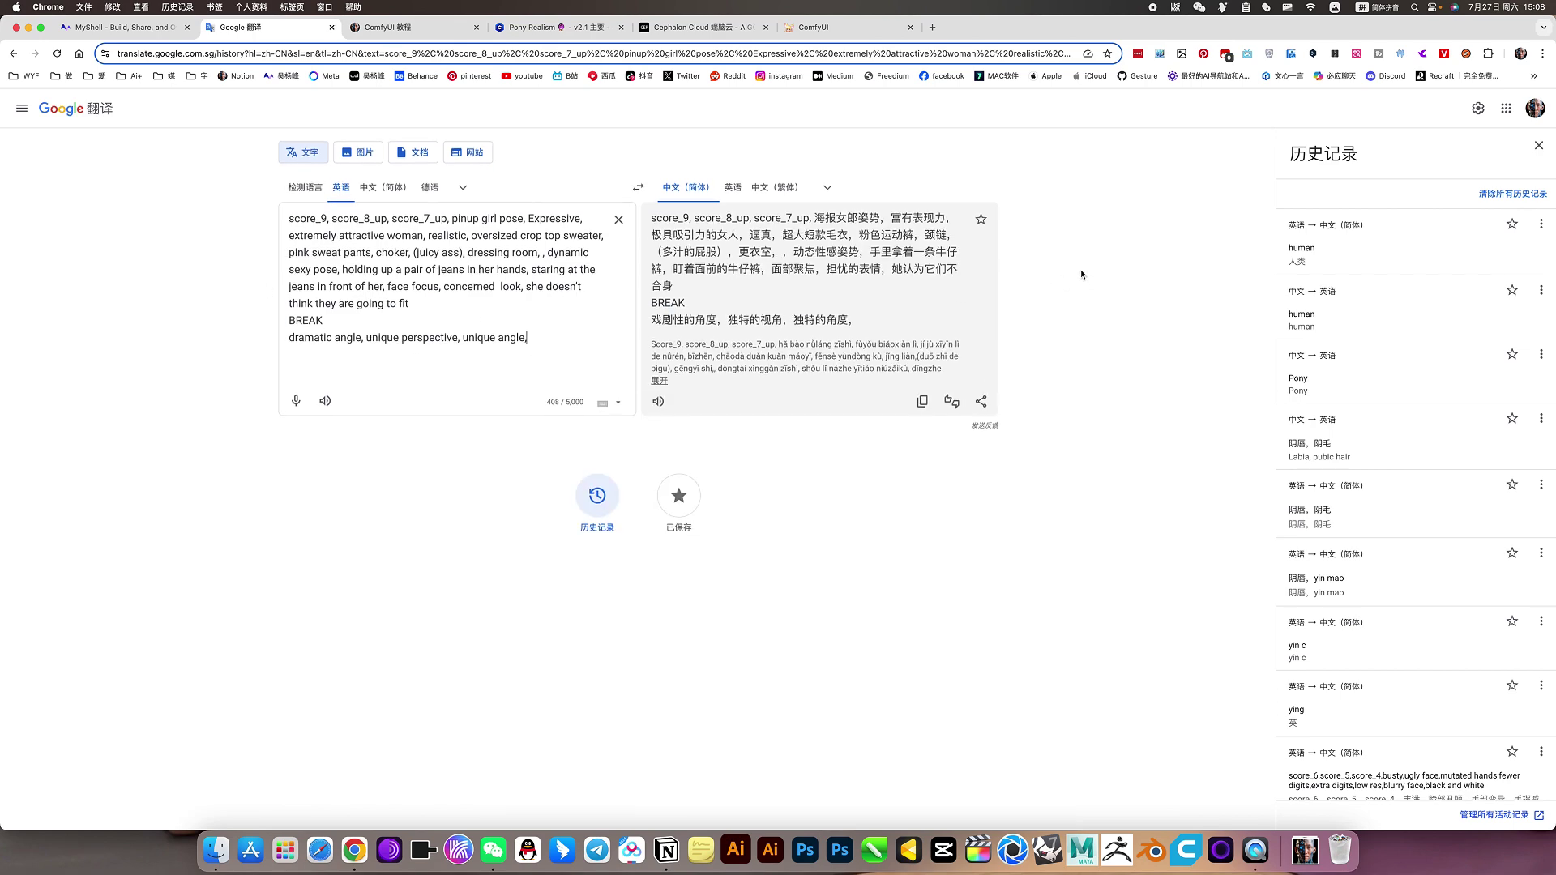
# Step: Read the Chinese translation of the pose, clothing, expression and camera-angle terms in the prompt
pyautogui.scroll(5, 750, 236)
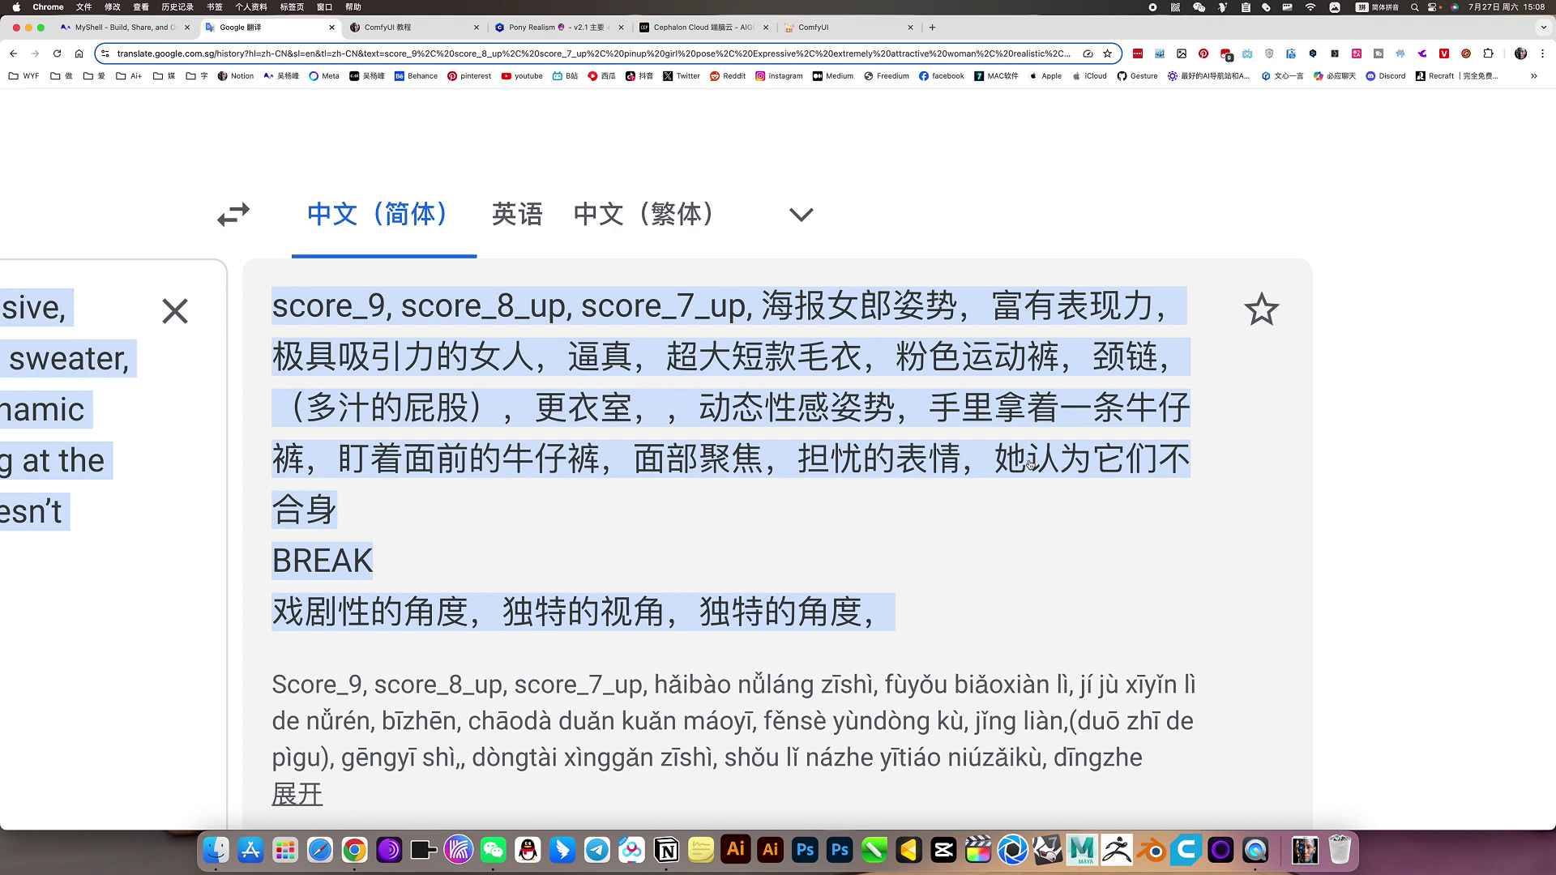
pyautogui.scroll(-1, 771, 475)
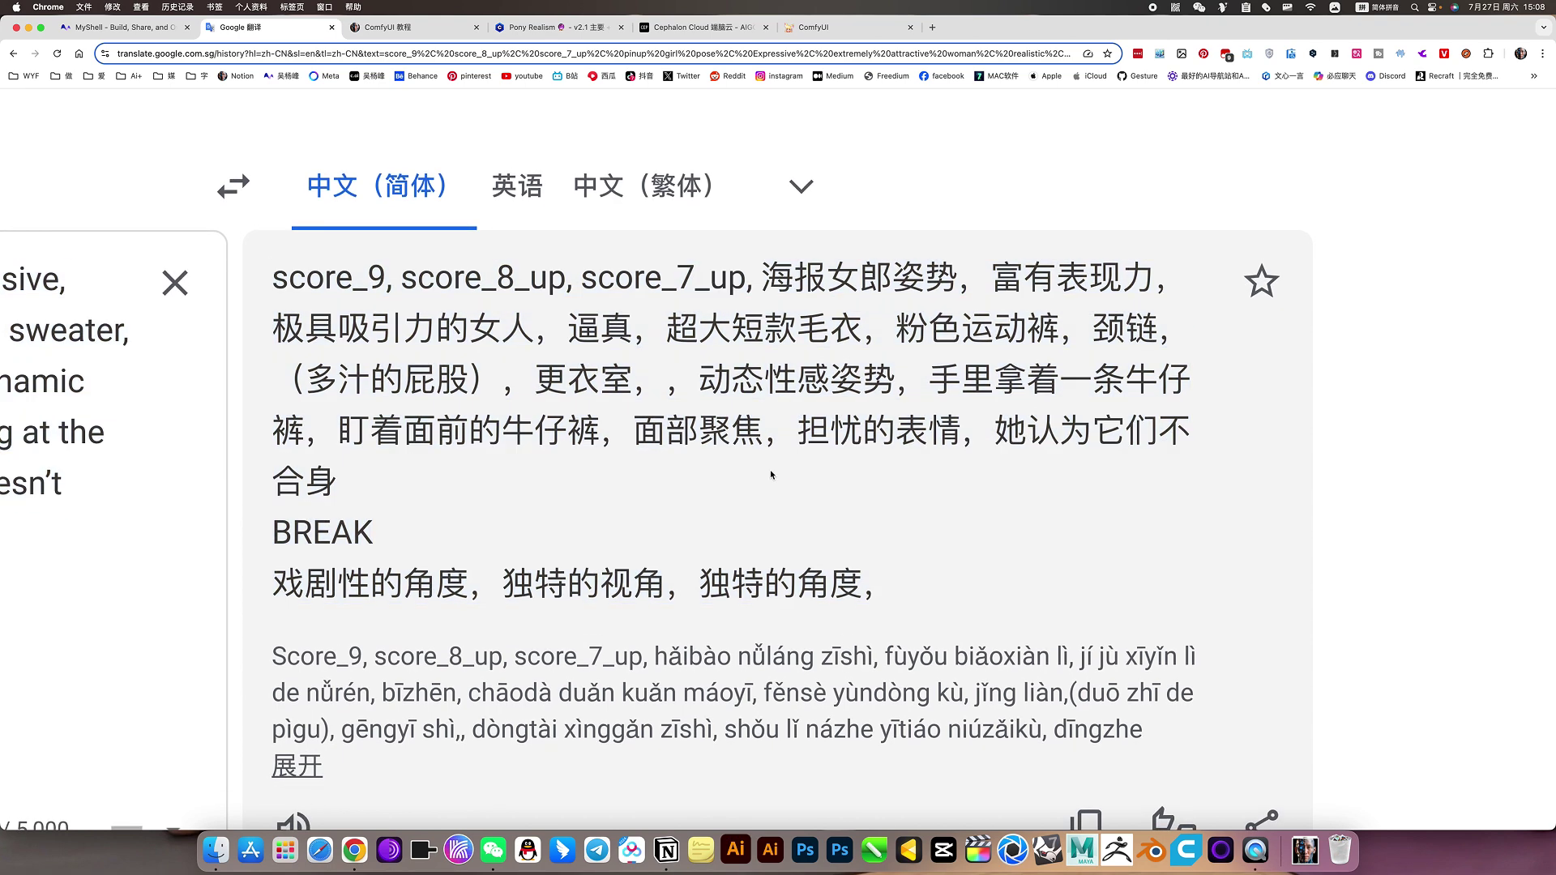
pyautogui.scroll(-3, 742, 507)
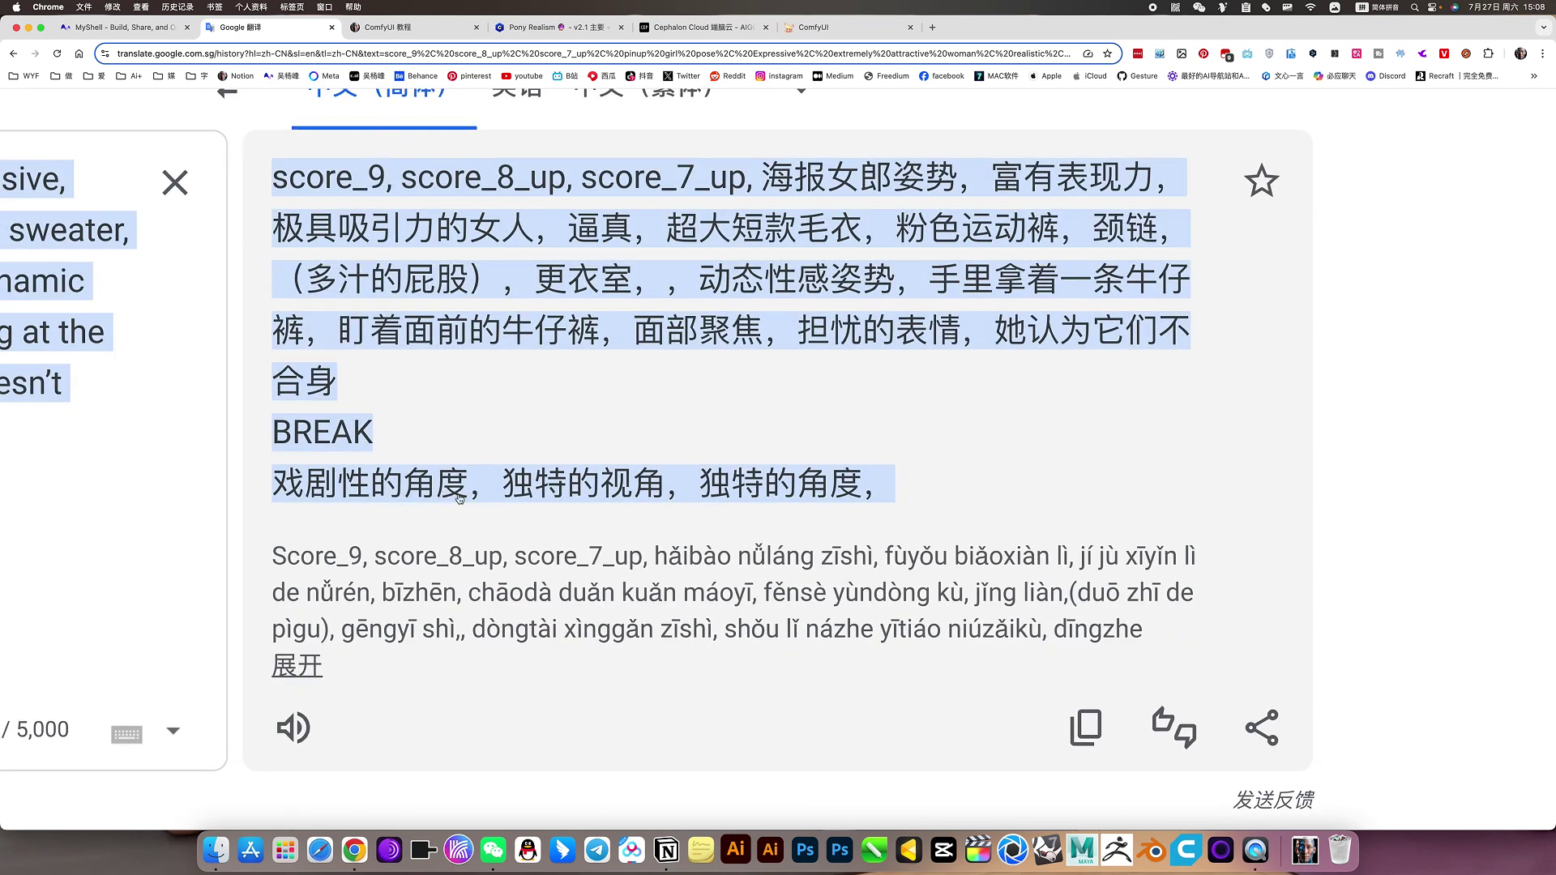
pyautogui.press('super+0')
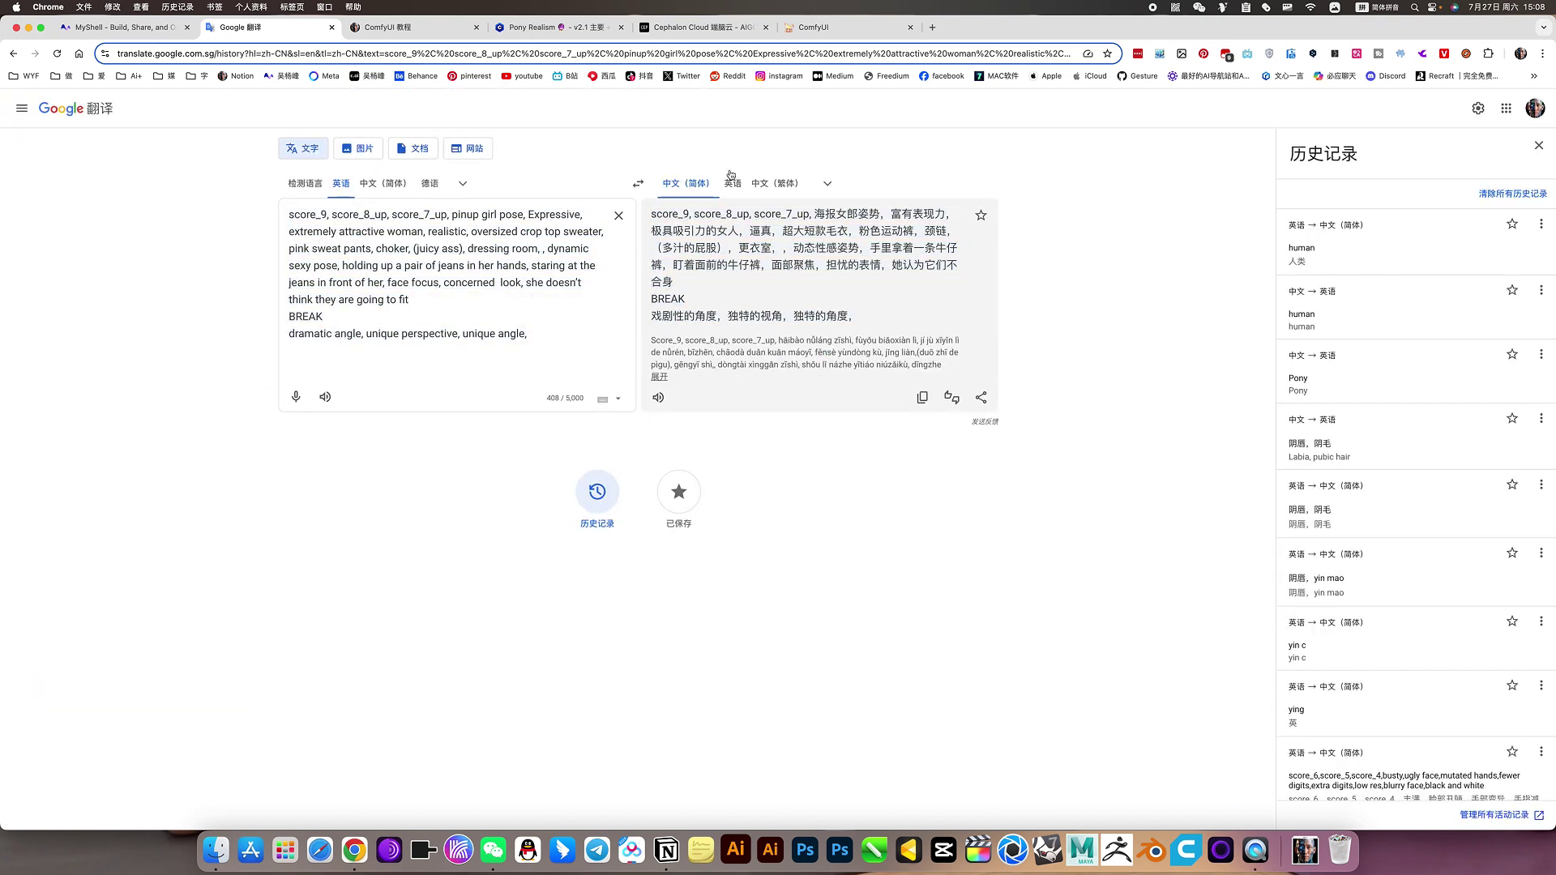
# Step: Return to ComfyUI and nudge the collapsed Pony模型使用说明 note slightly closer to the CLIP Set Last Layer node
pyautogui.click(830, 27)
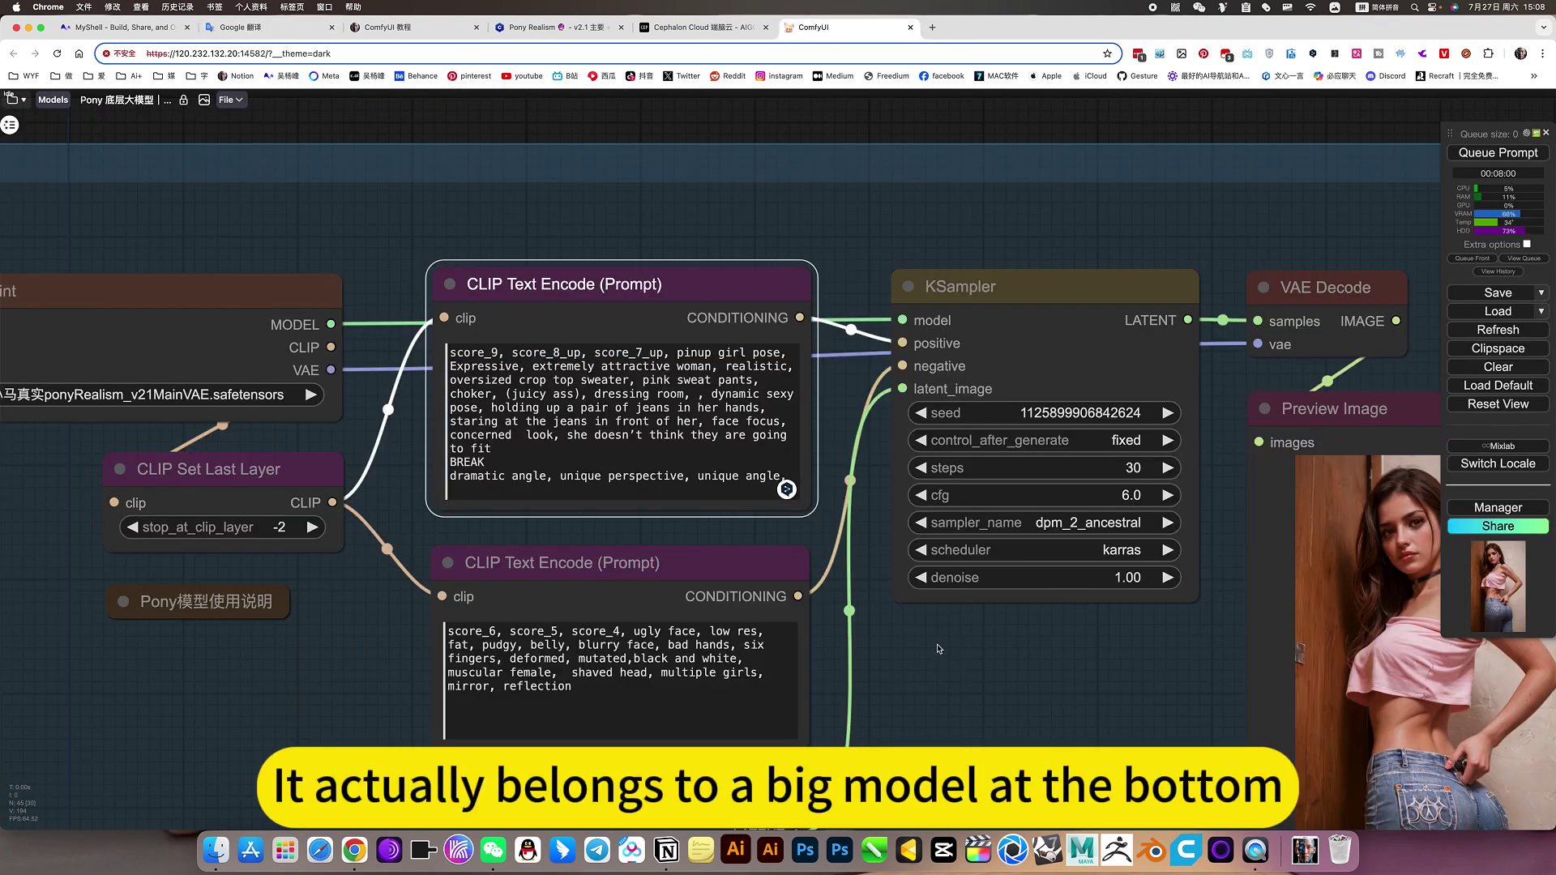
pyautogui.moveTo(352, 635); pyautogui.dragTo(531, 669)
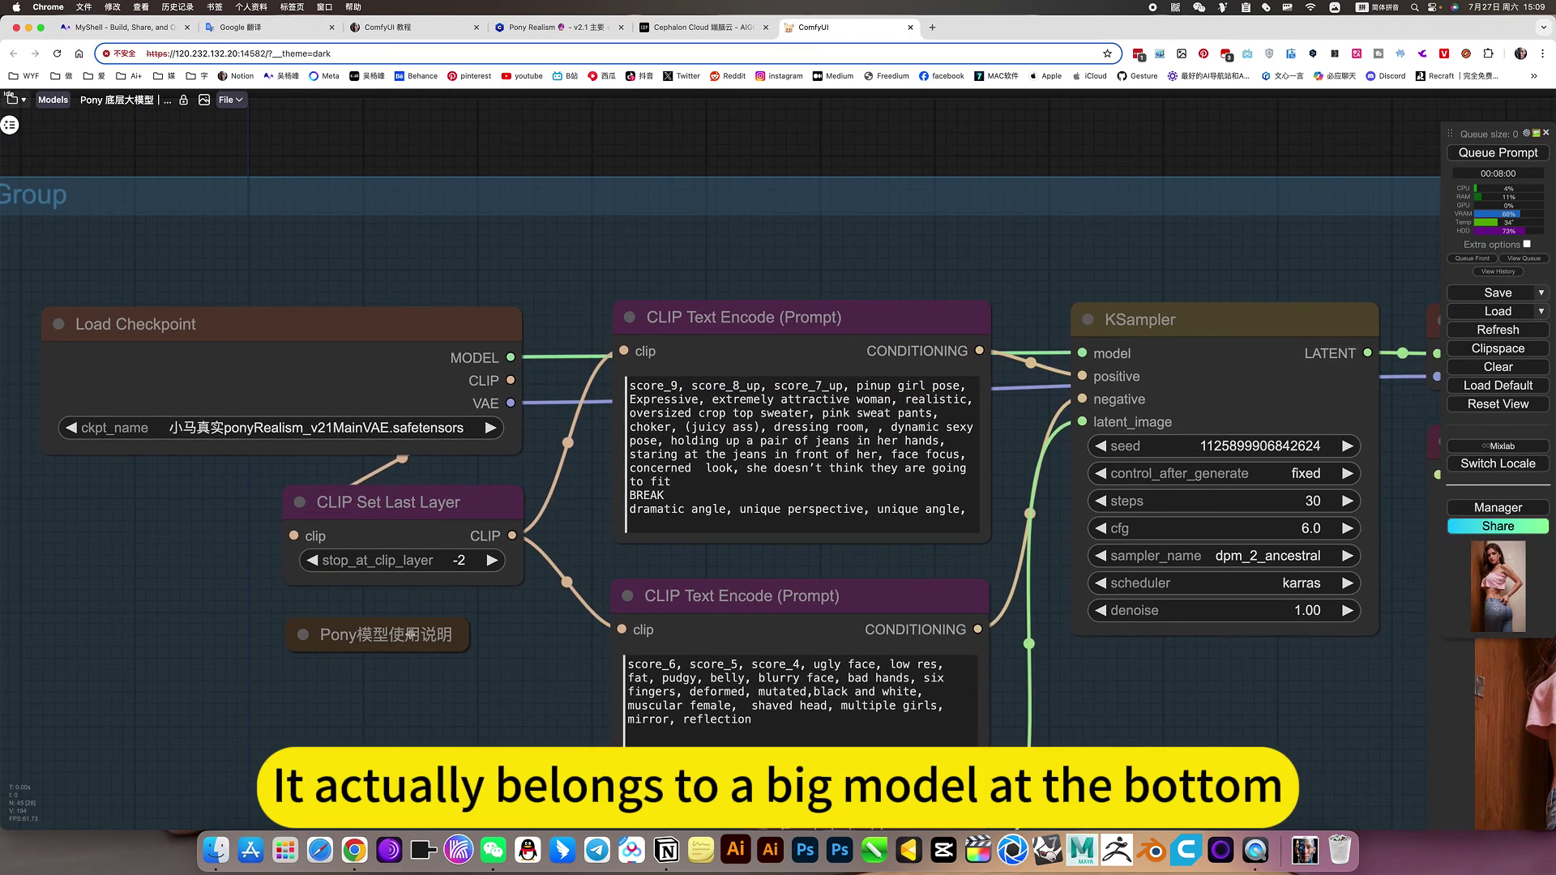
pyautogui.moveTo(409, 635); pyautogui.dragTo(408, 629)
pyautogui.click(521, 704)
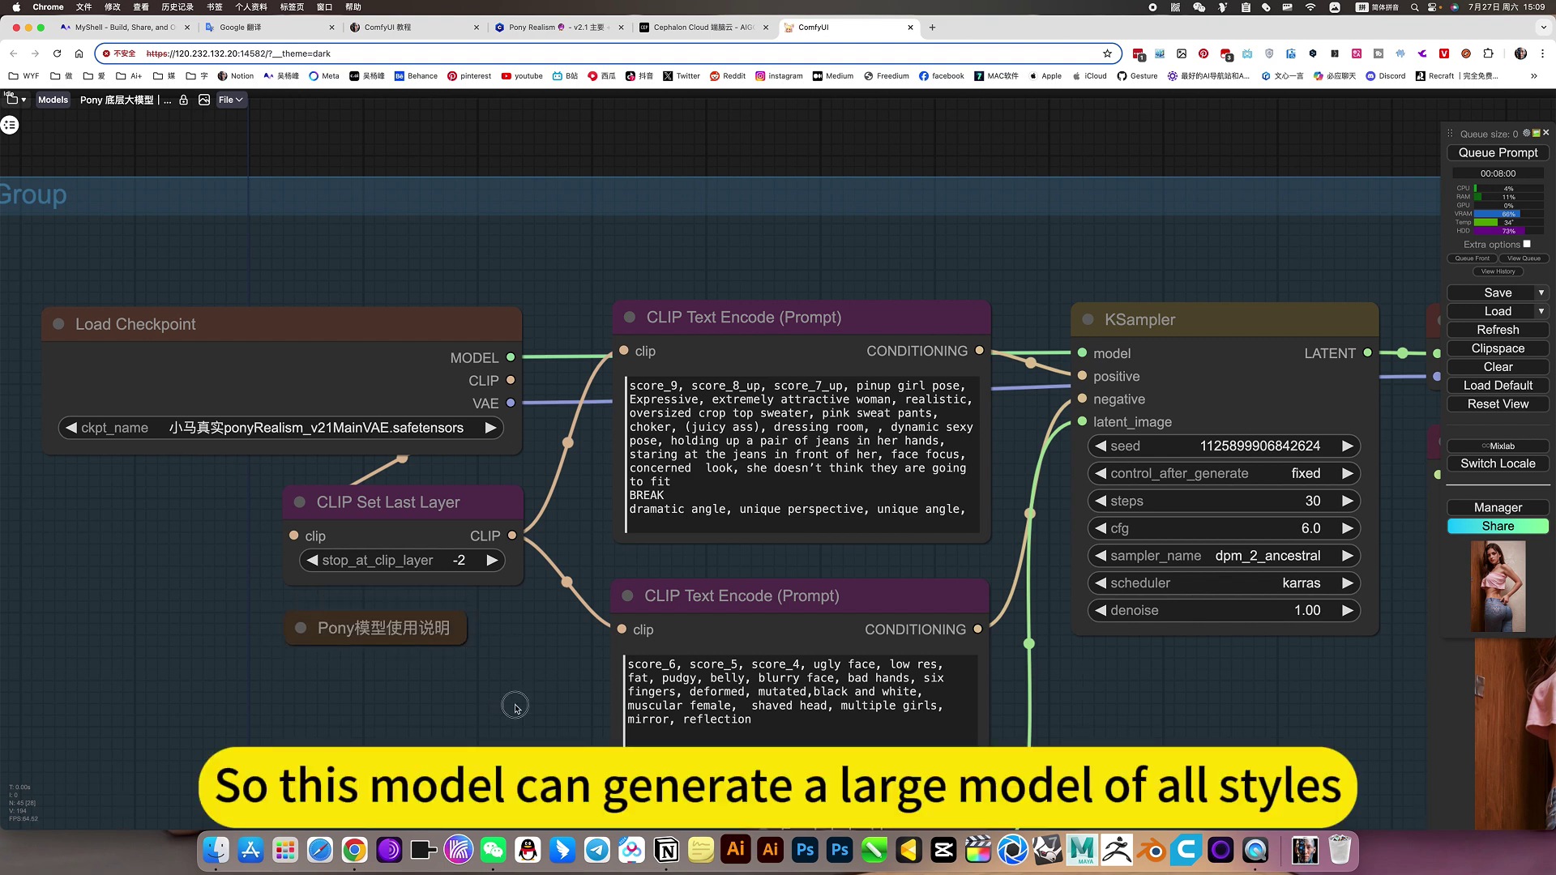
# Step: Survey the example groups and compare the styles of their generated images, from the pink-top woman to the lynx in the snow
pyautogui.moveTo(515, 705); pyautogui.dragTo(220, 622)
pyautogui.scroll(-6, 896, 659)
pyautogui.moveTo(815, 660); pyautogui.dragTo(647, 663)
pyautogui.scroll(-8, 1142, 704)
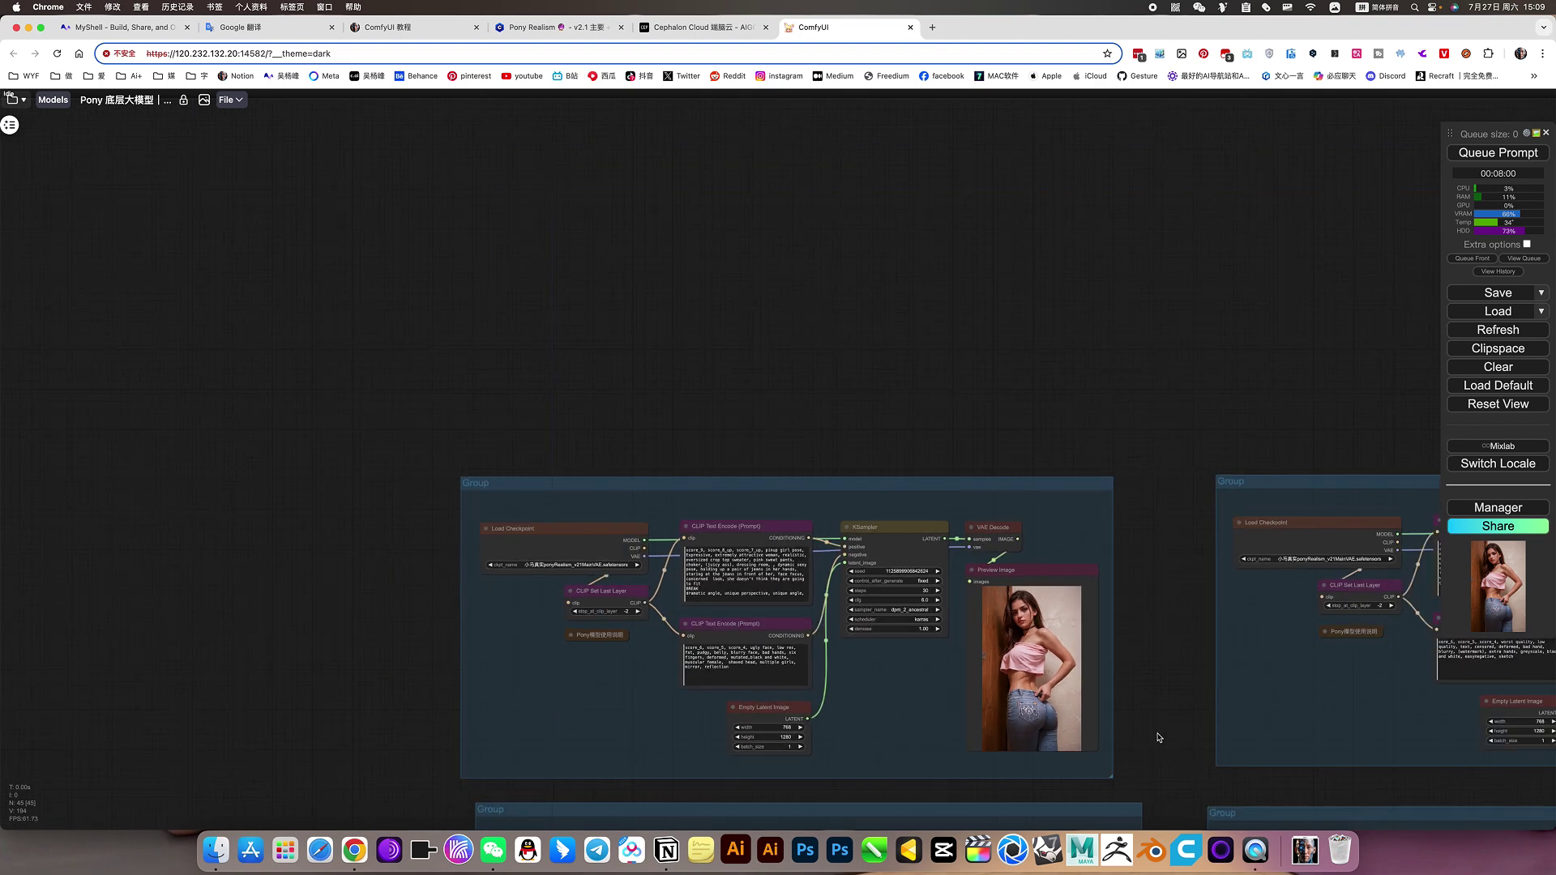
pyautogui.scroll(4, 815, 535)
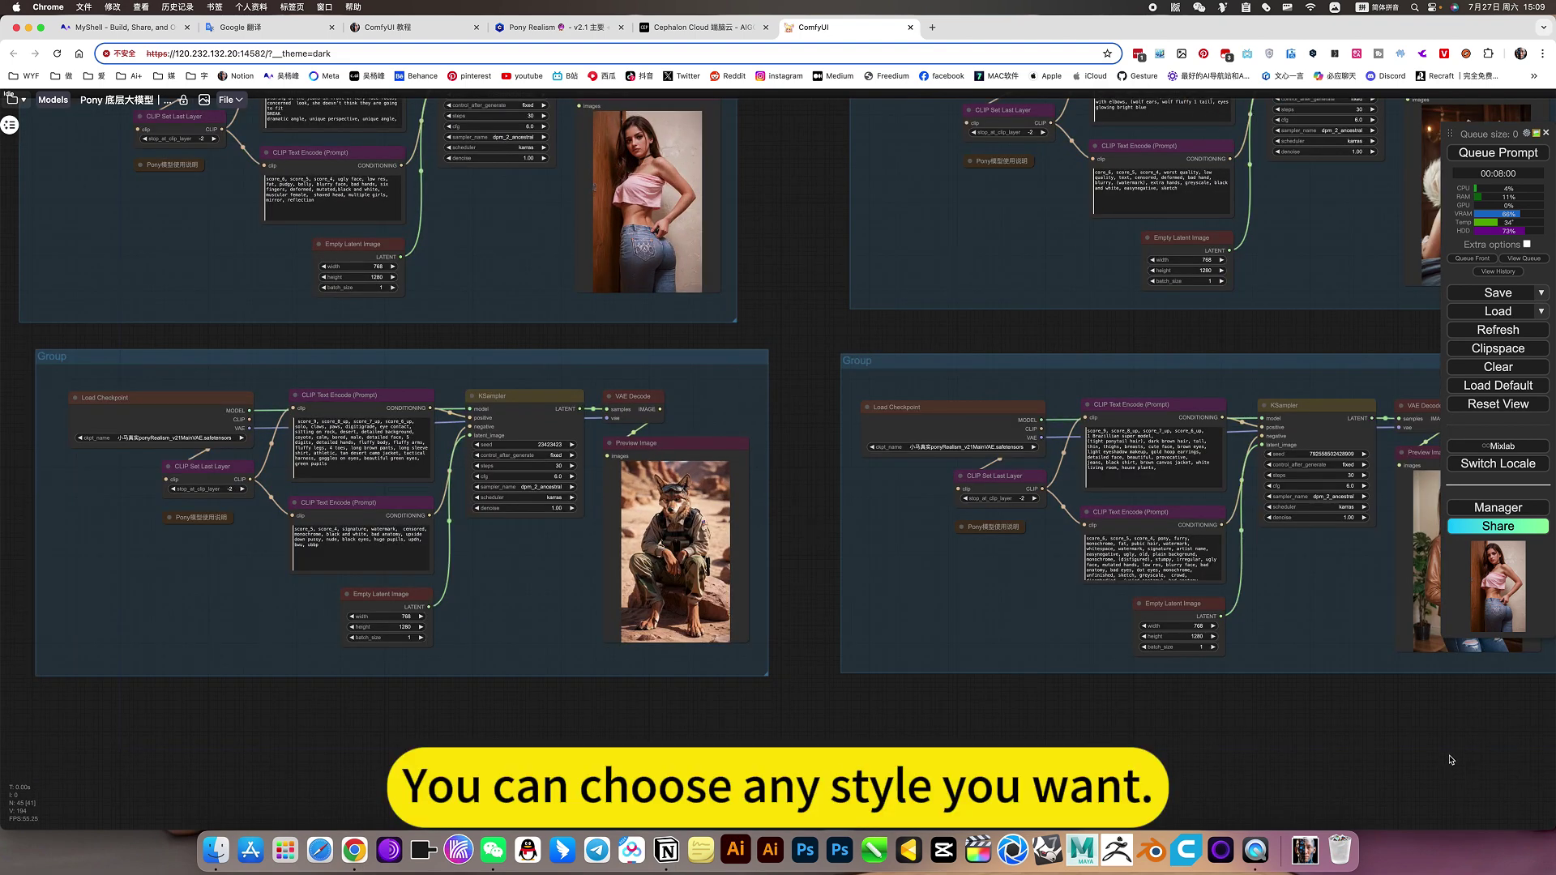
pyautogui.hscroll(10, 1450, 759)
pyautogui.hscroll(6, 1031, 531)
pyautogui.scroll(4, 1032, 531)
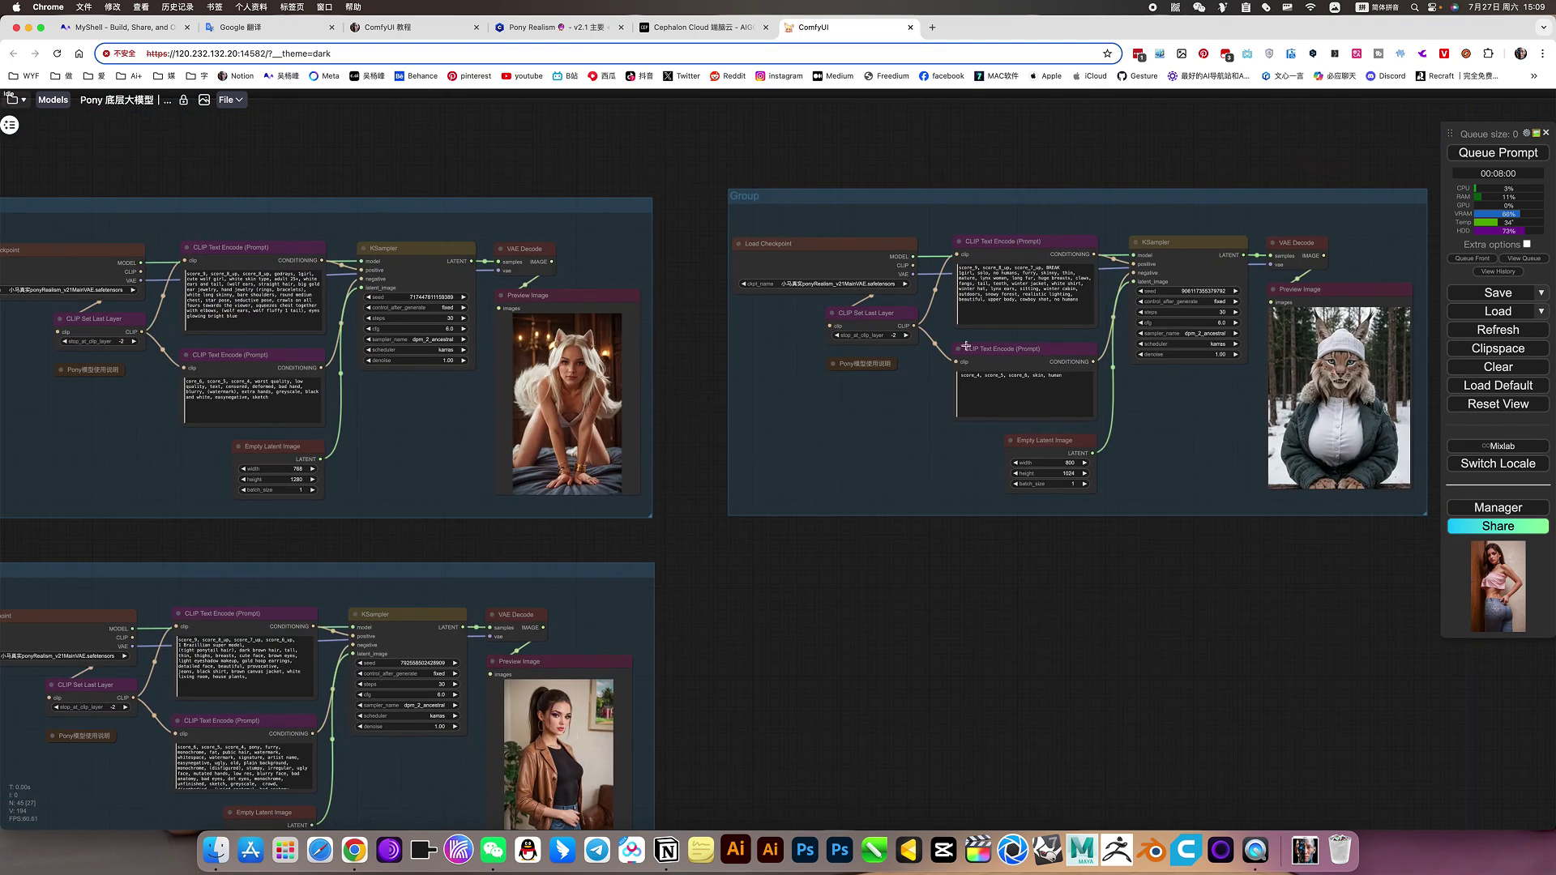
pyautogui.hscroll(-15, 1143, 583)
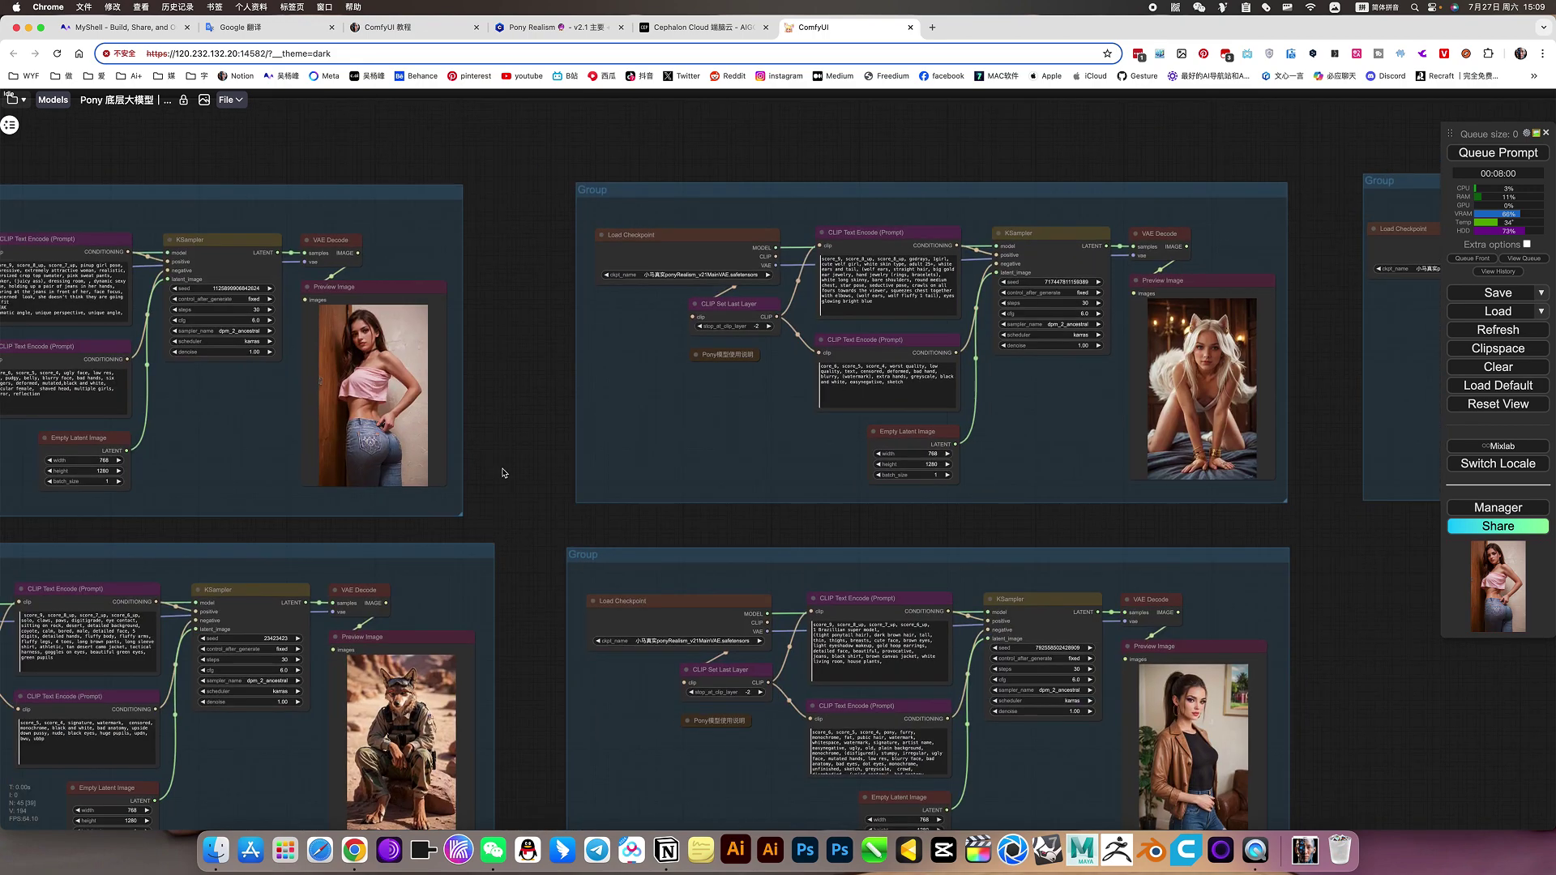
# Step: Examine the pink-top group's checkpoint and select its CLIP Set Last Layer node to point out the clip skip setting
pyautogui.scroll(-3, 503, 473)
pyautogui.scroll(3, 540, 358)
pyautogui.scroll(5, 461, 343)
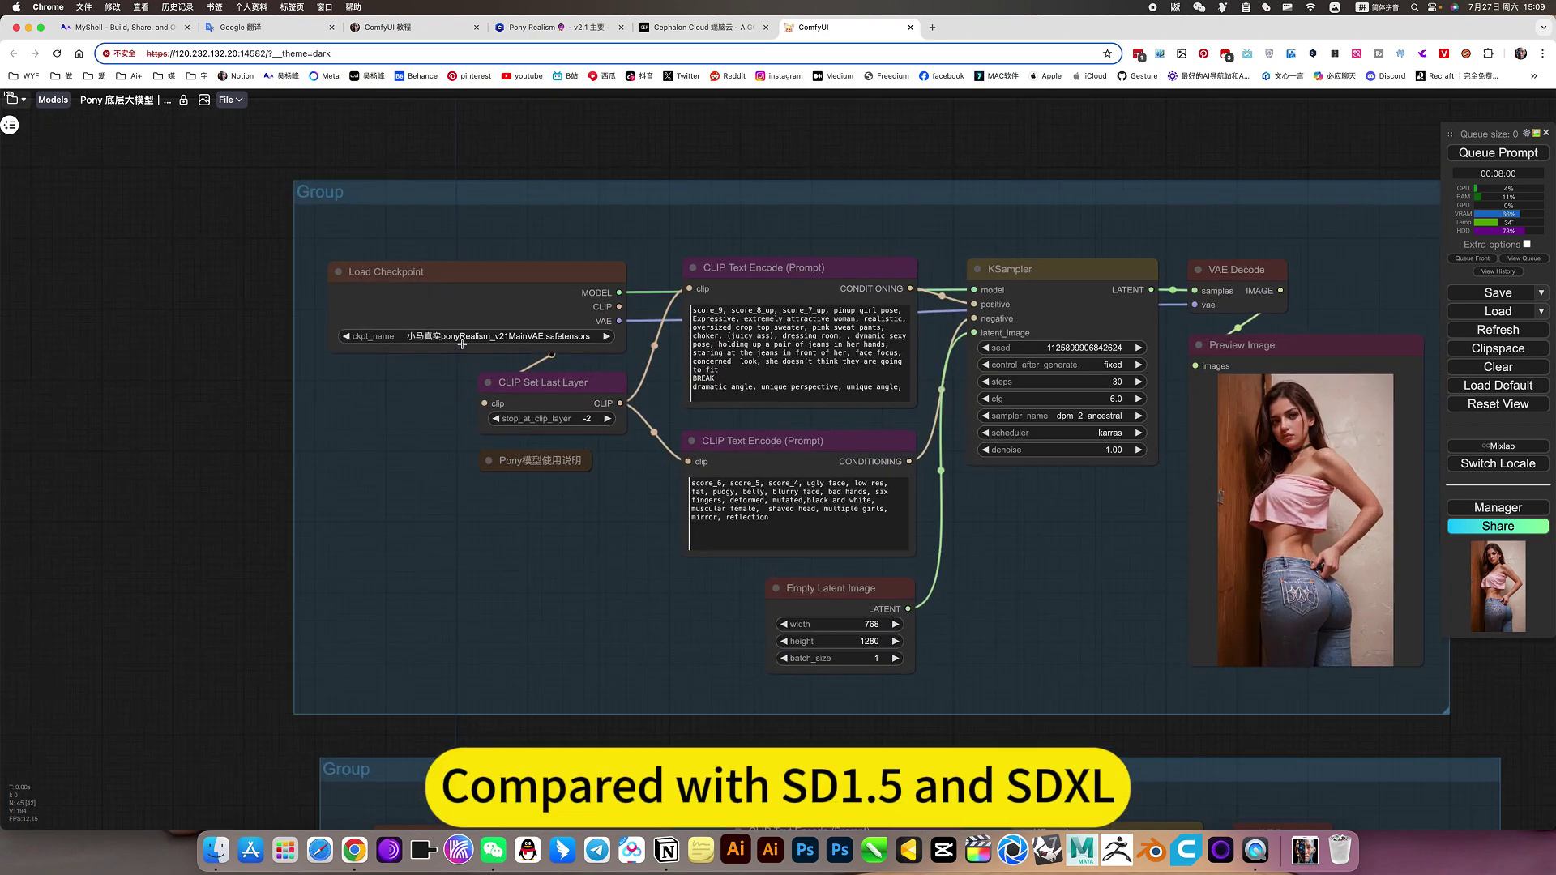
pyautogui.scroll(3, 462, 344)
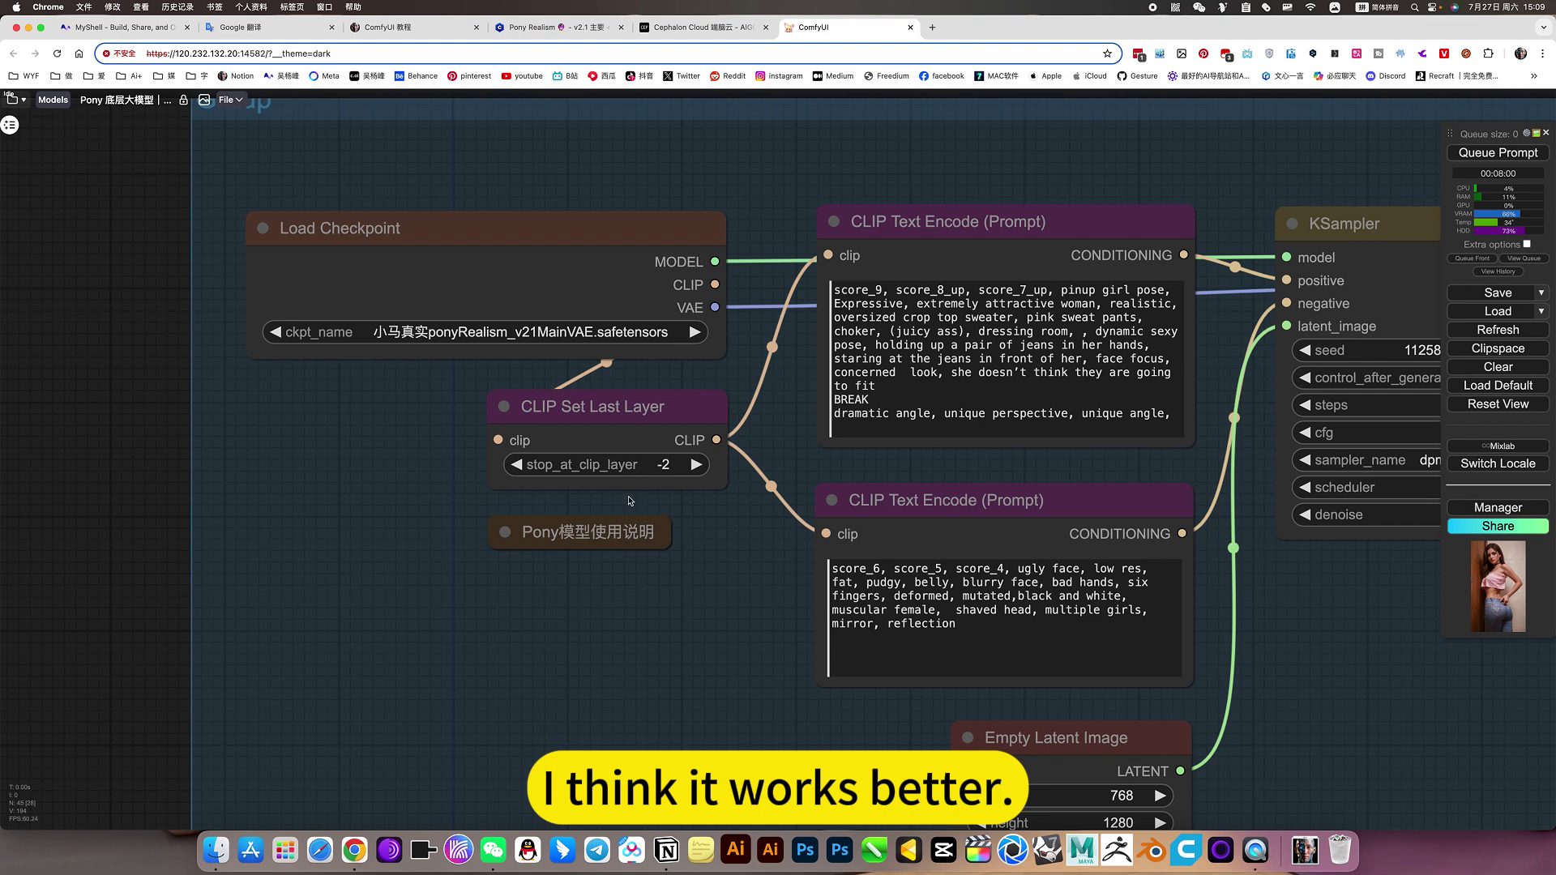
pyautogui.scroll(-3, 681, 571)
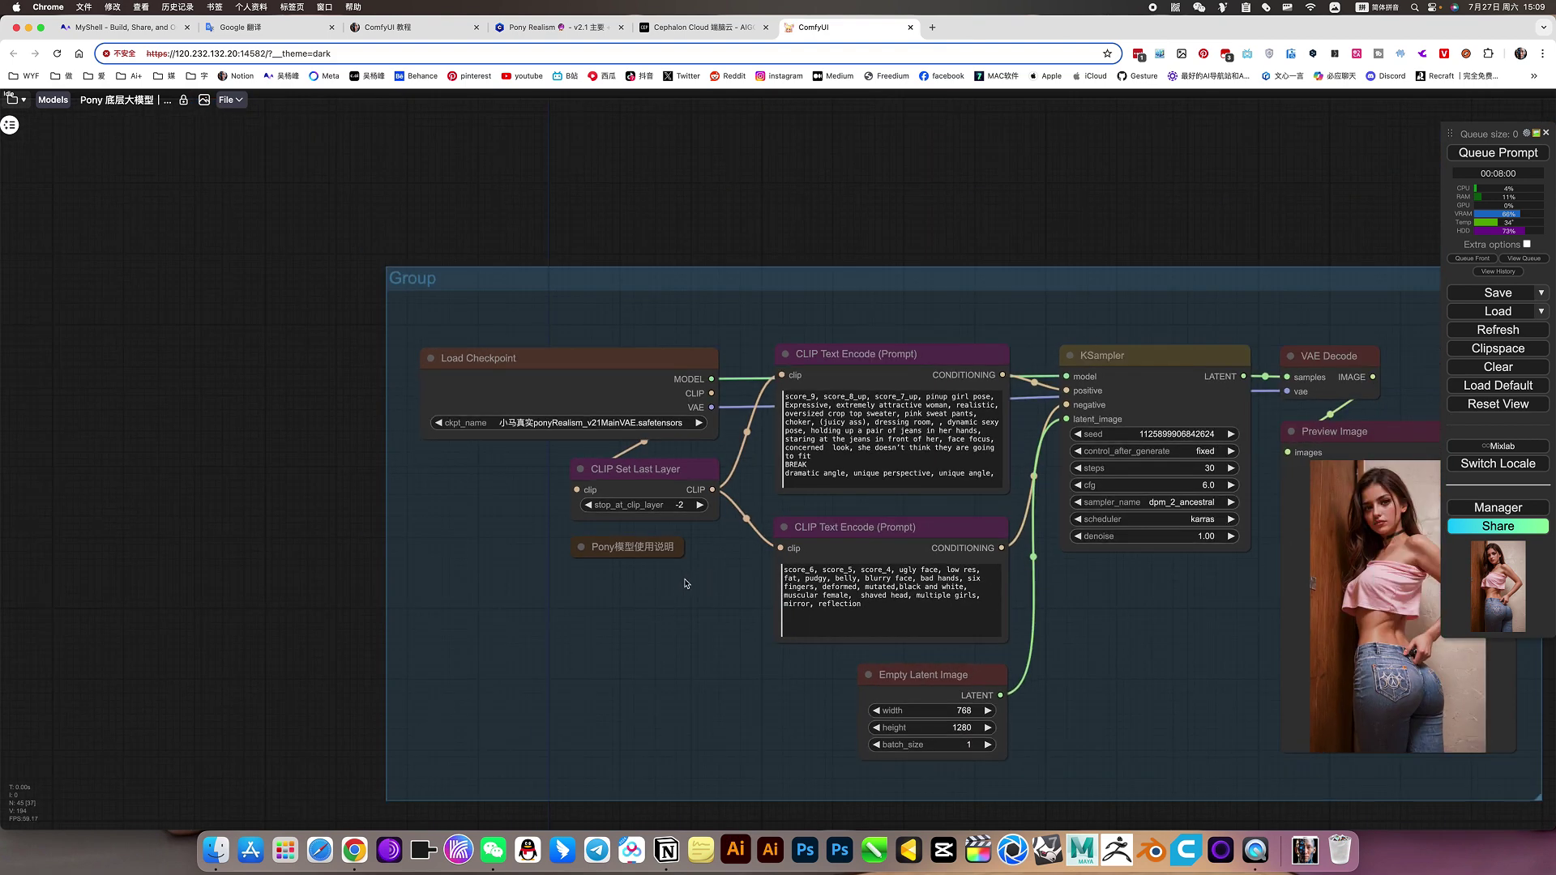
pyautogui.moveTo(196, 573); pyautogui.dragTo(102, 573)
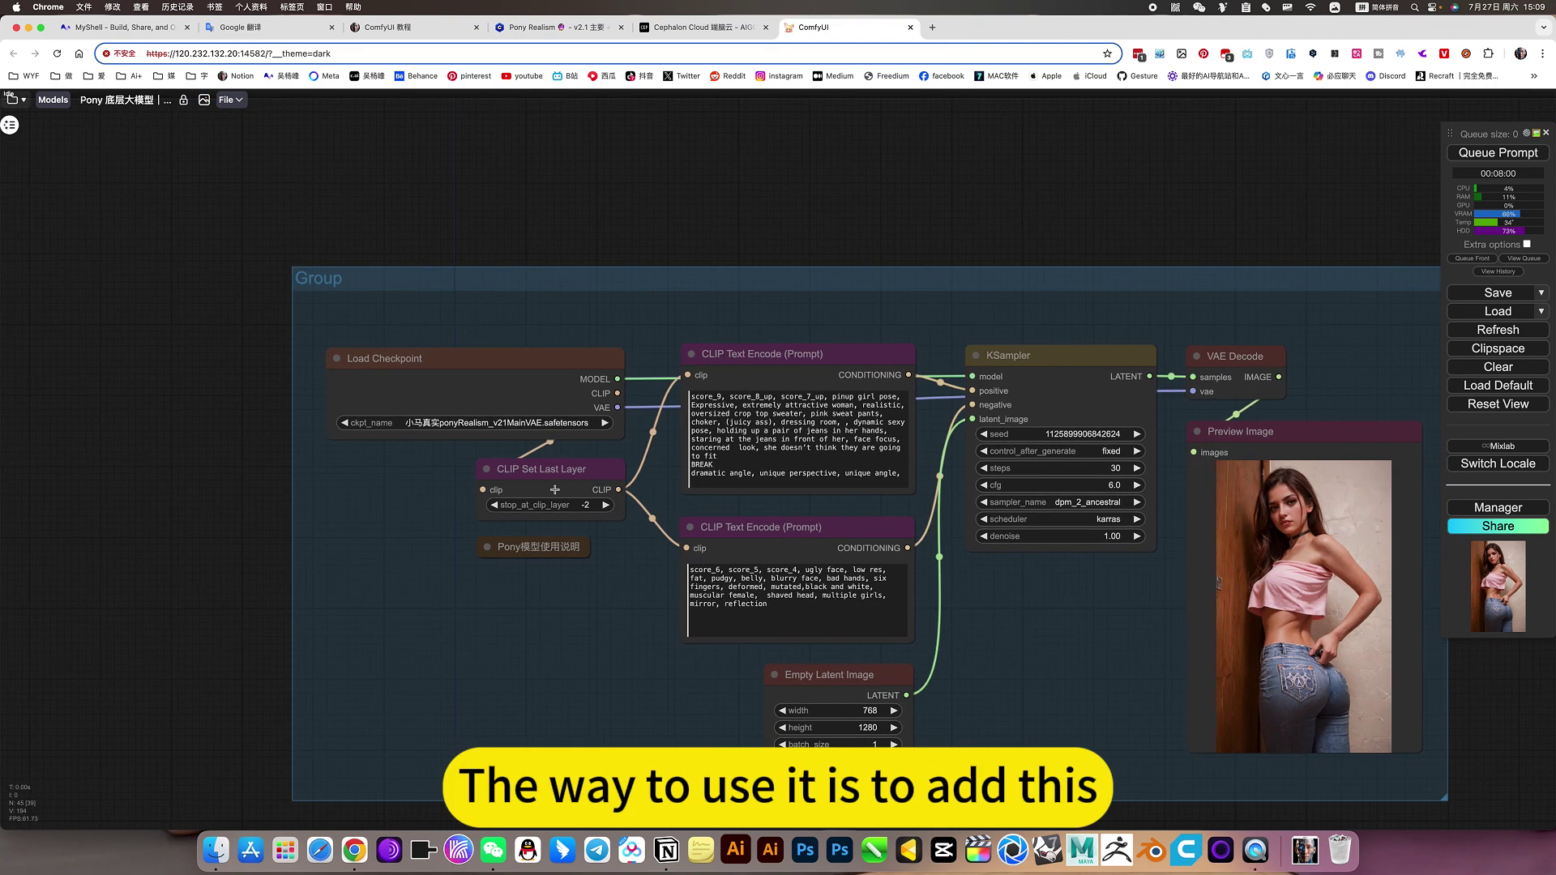
pyautogui.click(564, 478)
pyautogui.scroll(5, 591, 483)
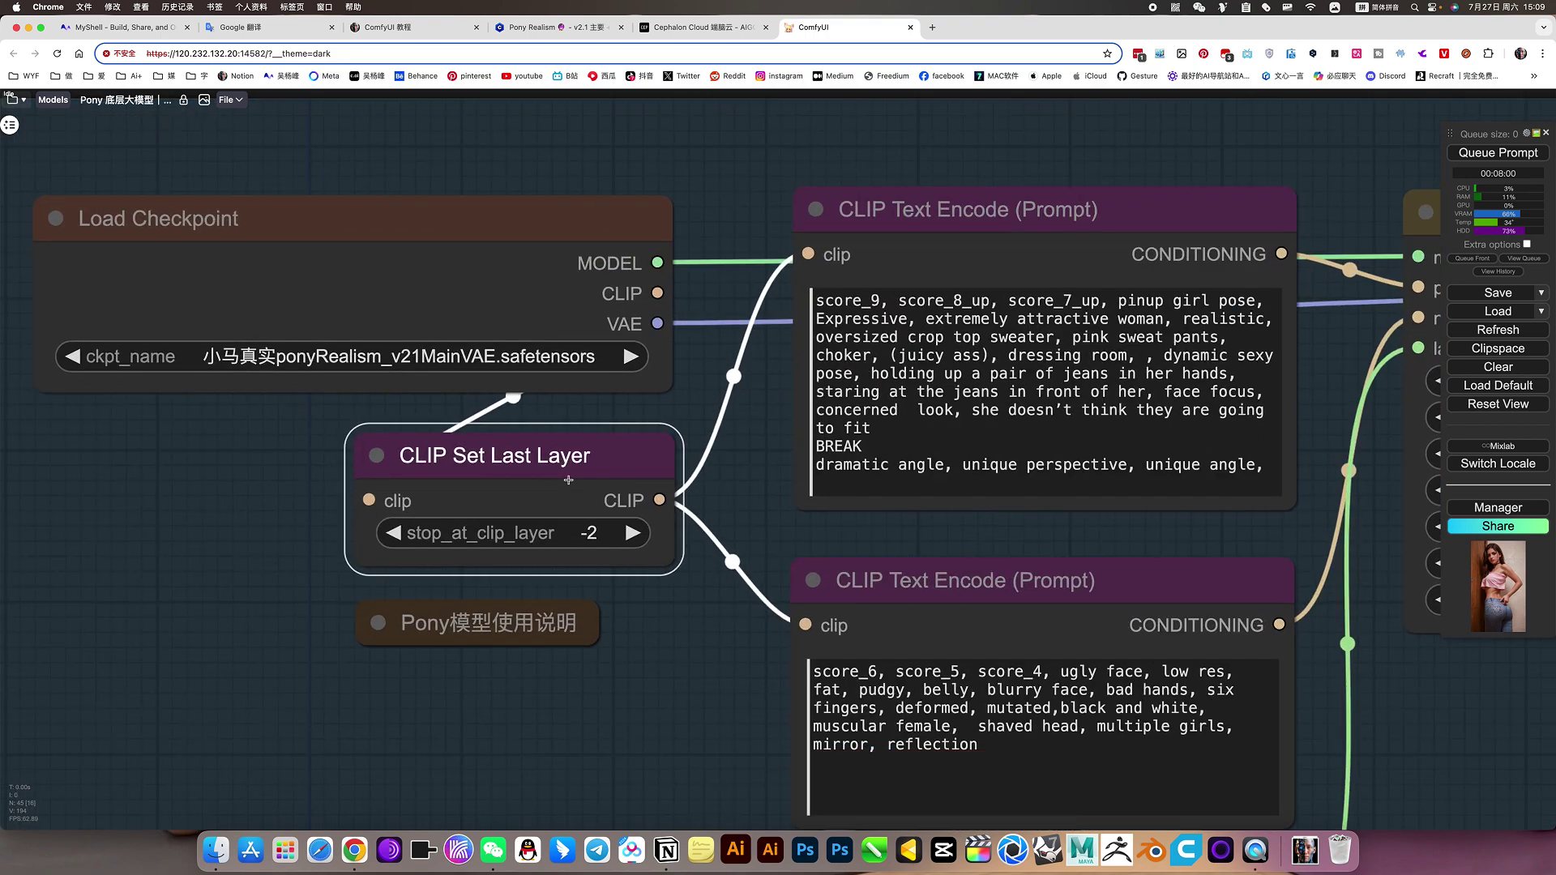
pyautogui.scroll(-10, 691, 596)
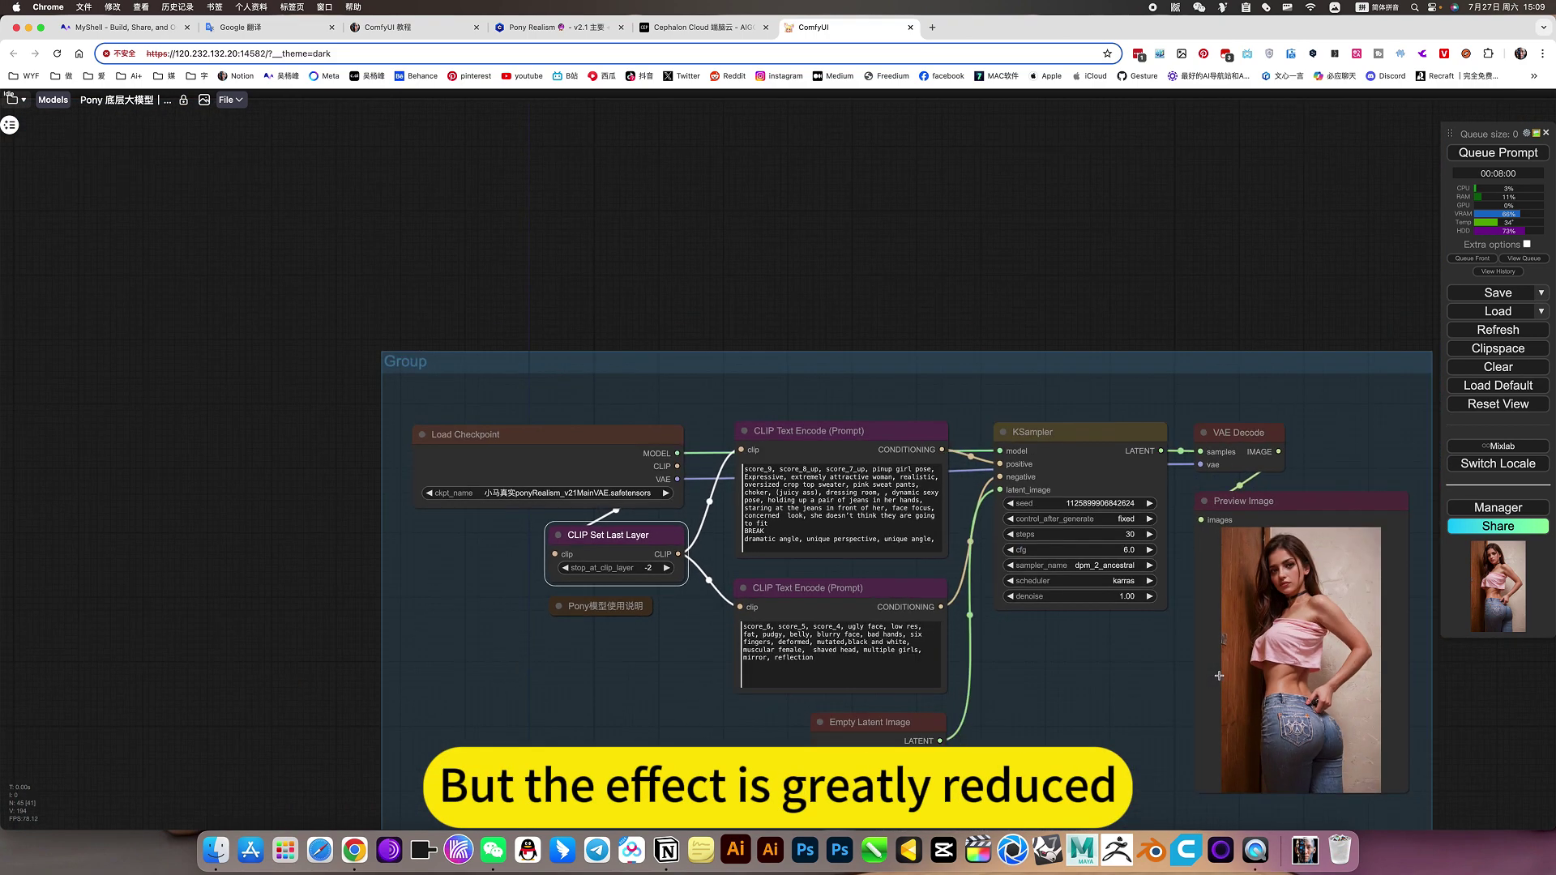
# Step: Examine the pink-top group's KSampler settings and inspect the hand and fingers in its preview image
pyautogui.moveTo(1133, 677); pyautogui.dragTo(860, 659)
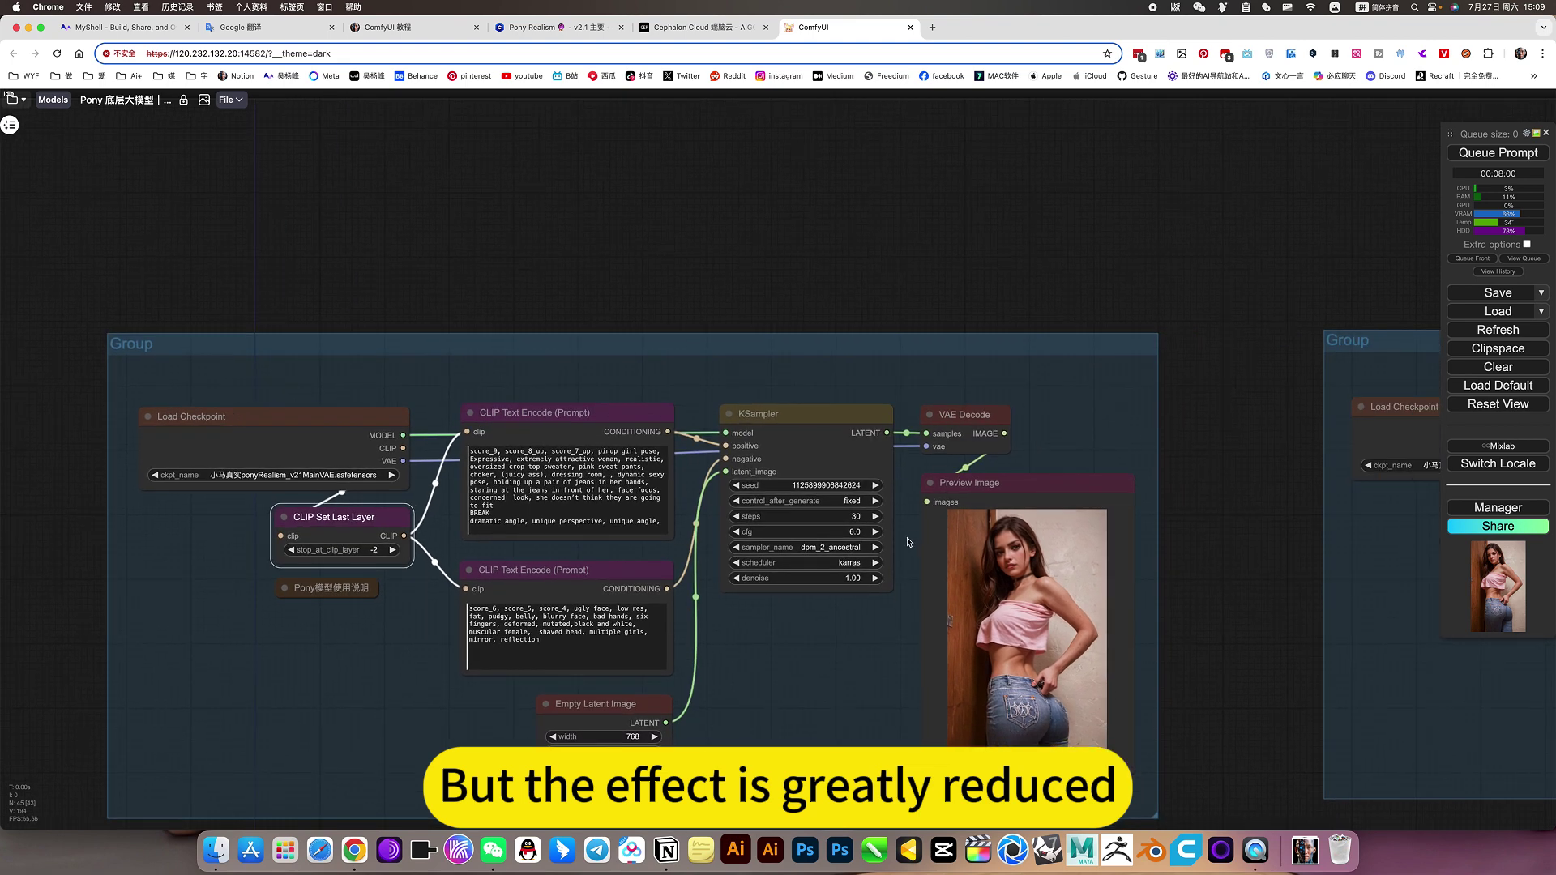
pyautogui.scroll(4, 906, 546)
pyautogui.scroll(5, 906, 547)
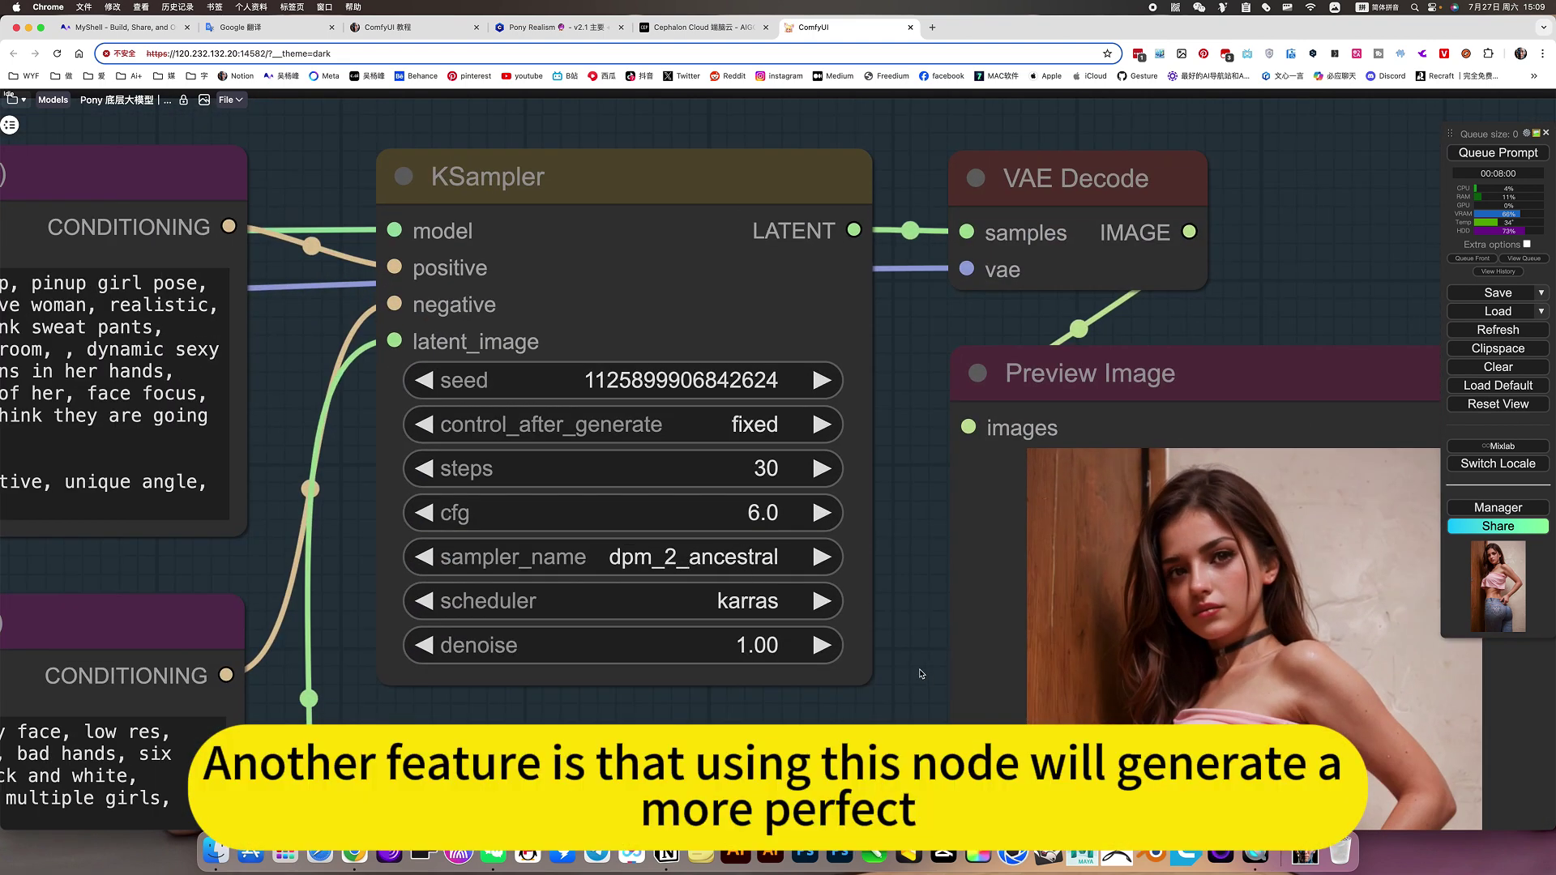
pyautogui.scroll(-5, 921, 674)
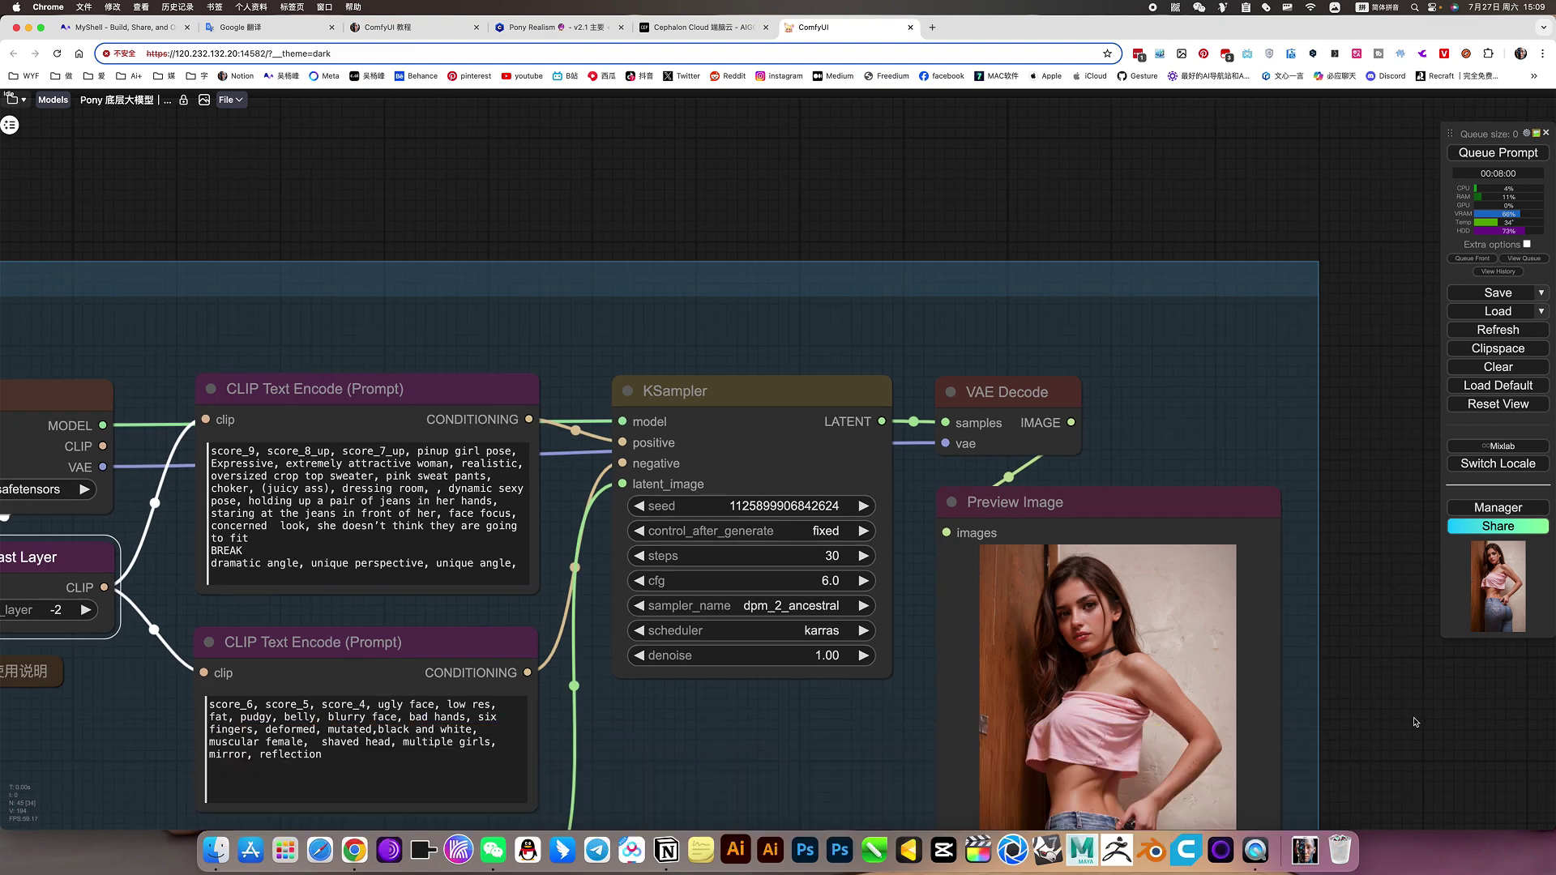
pyautogui.moveTo(1388, 728); pyautogui.dragTo(1317, 522)
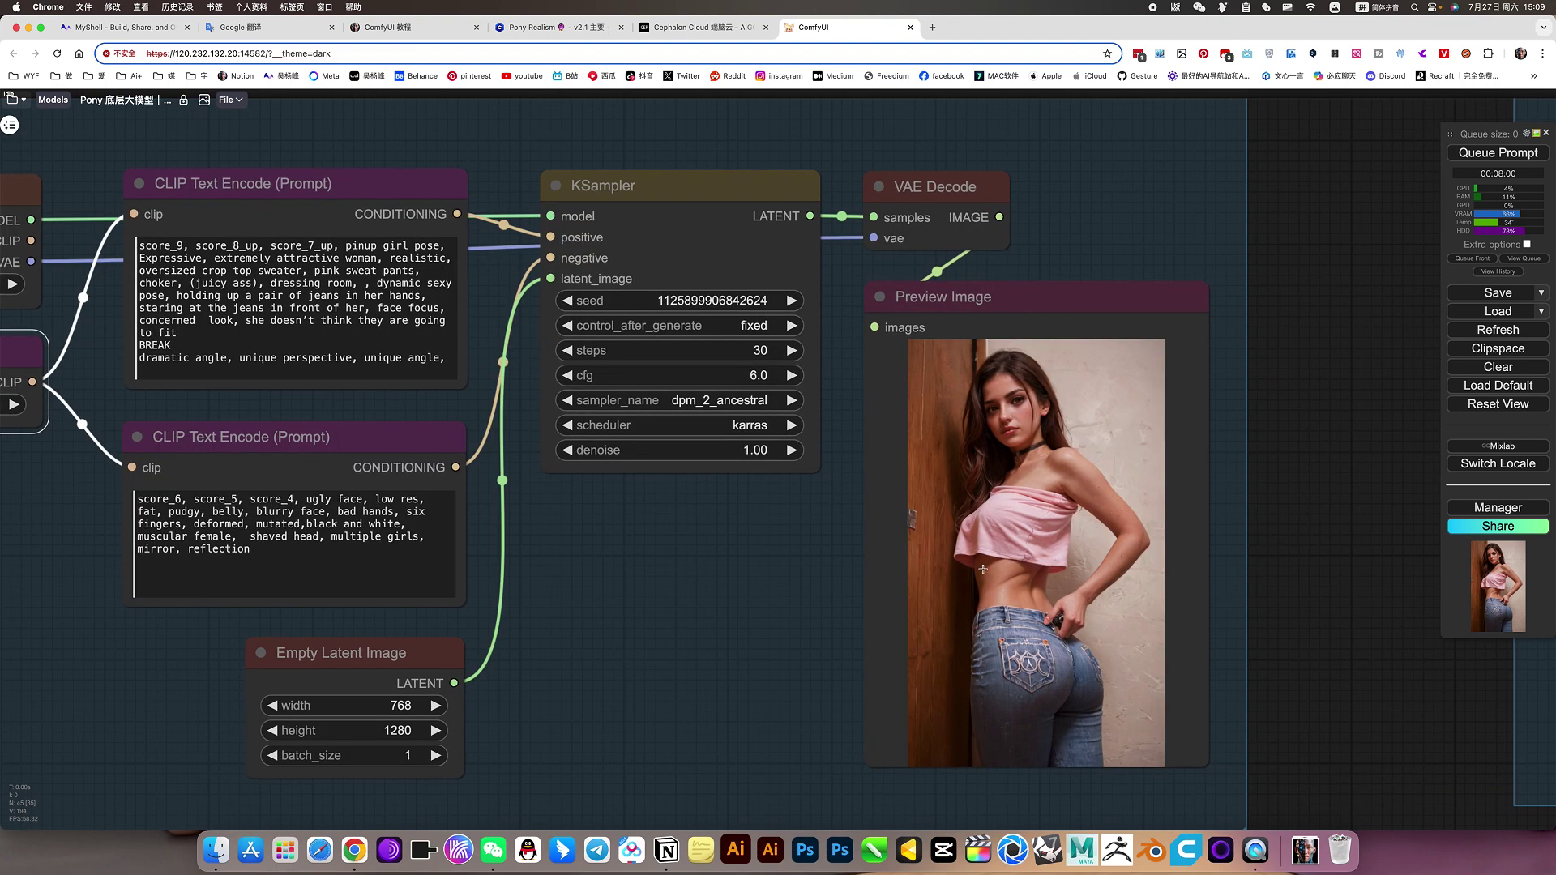
pyautogui.scroll(-3, 759, 597)
pyautogui.hscroll(-5, 1237, 564)
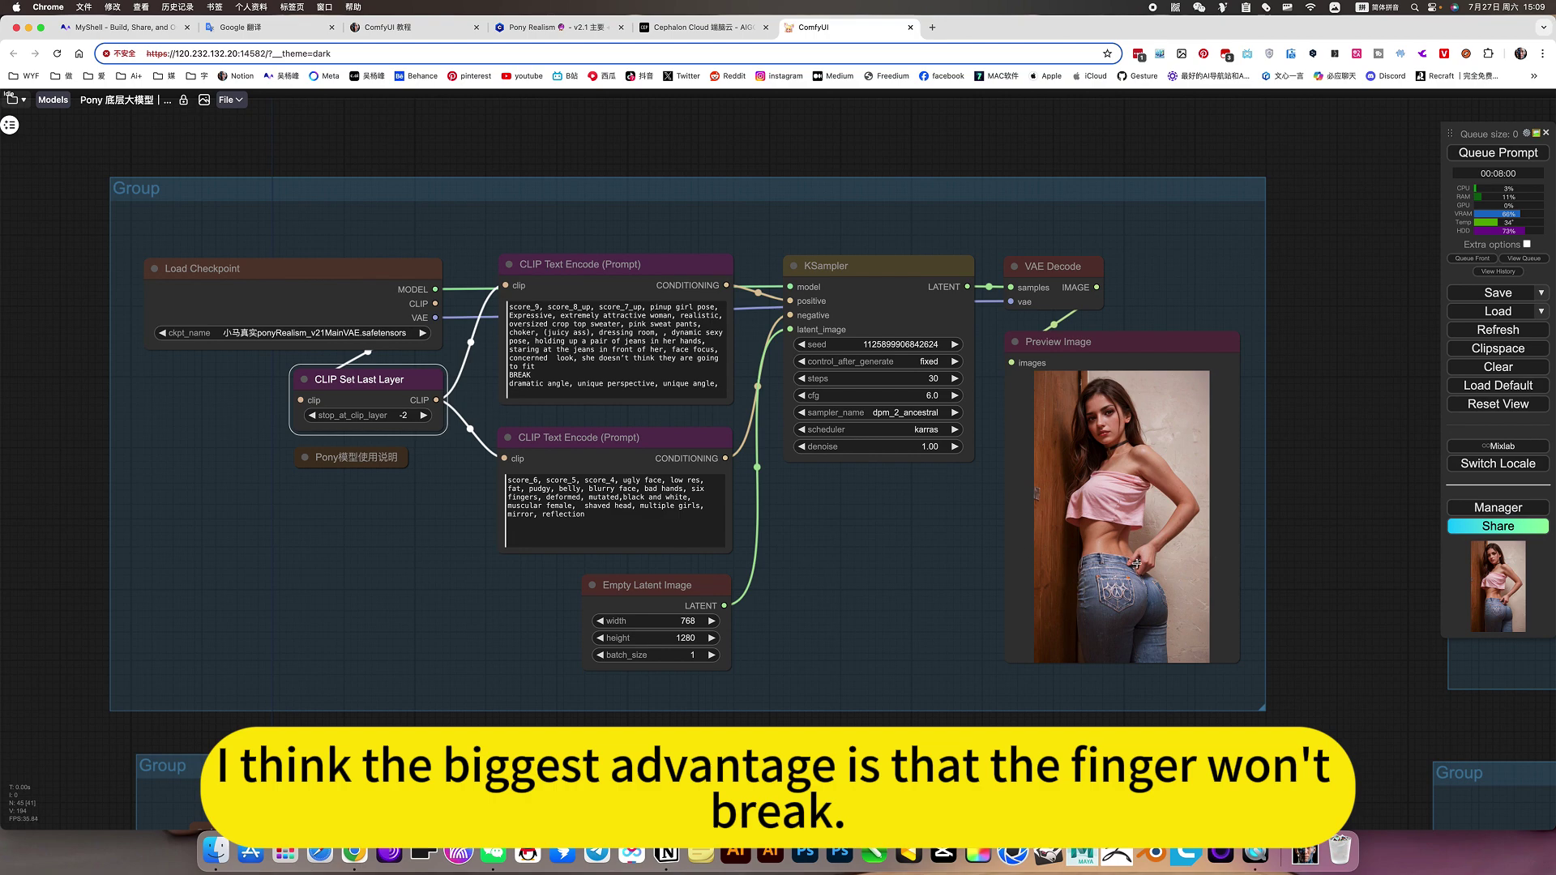
pyautogui.scroll(8, 1137, 563)
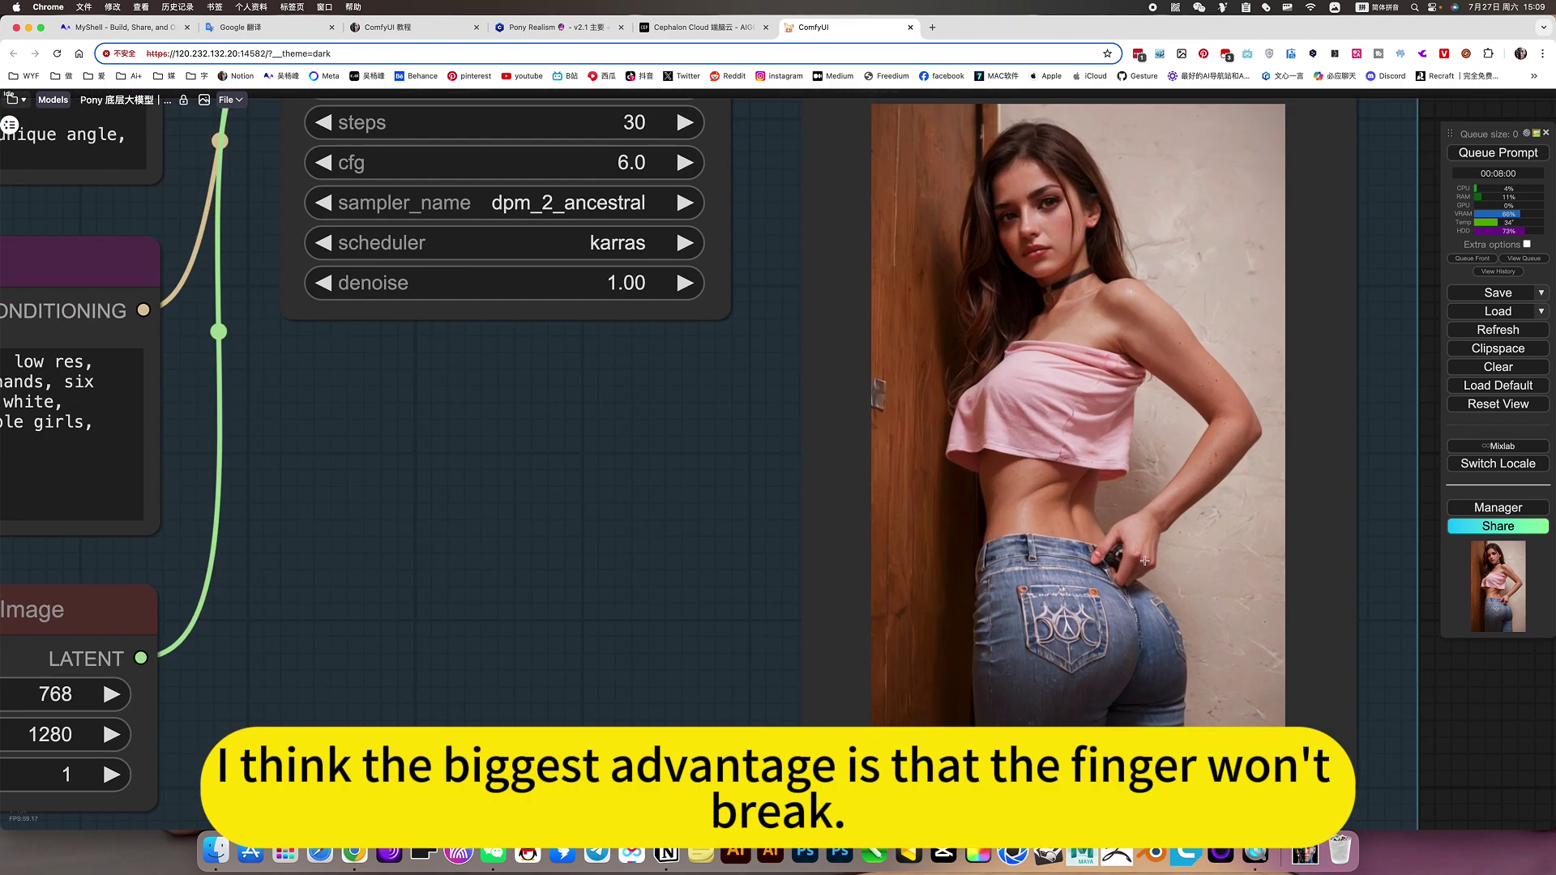
pyautogui.scroll(-10, 1092, 542)
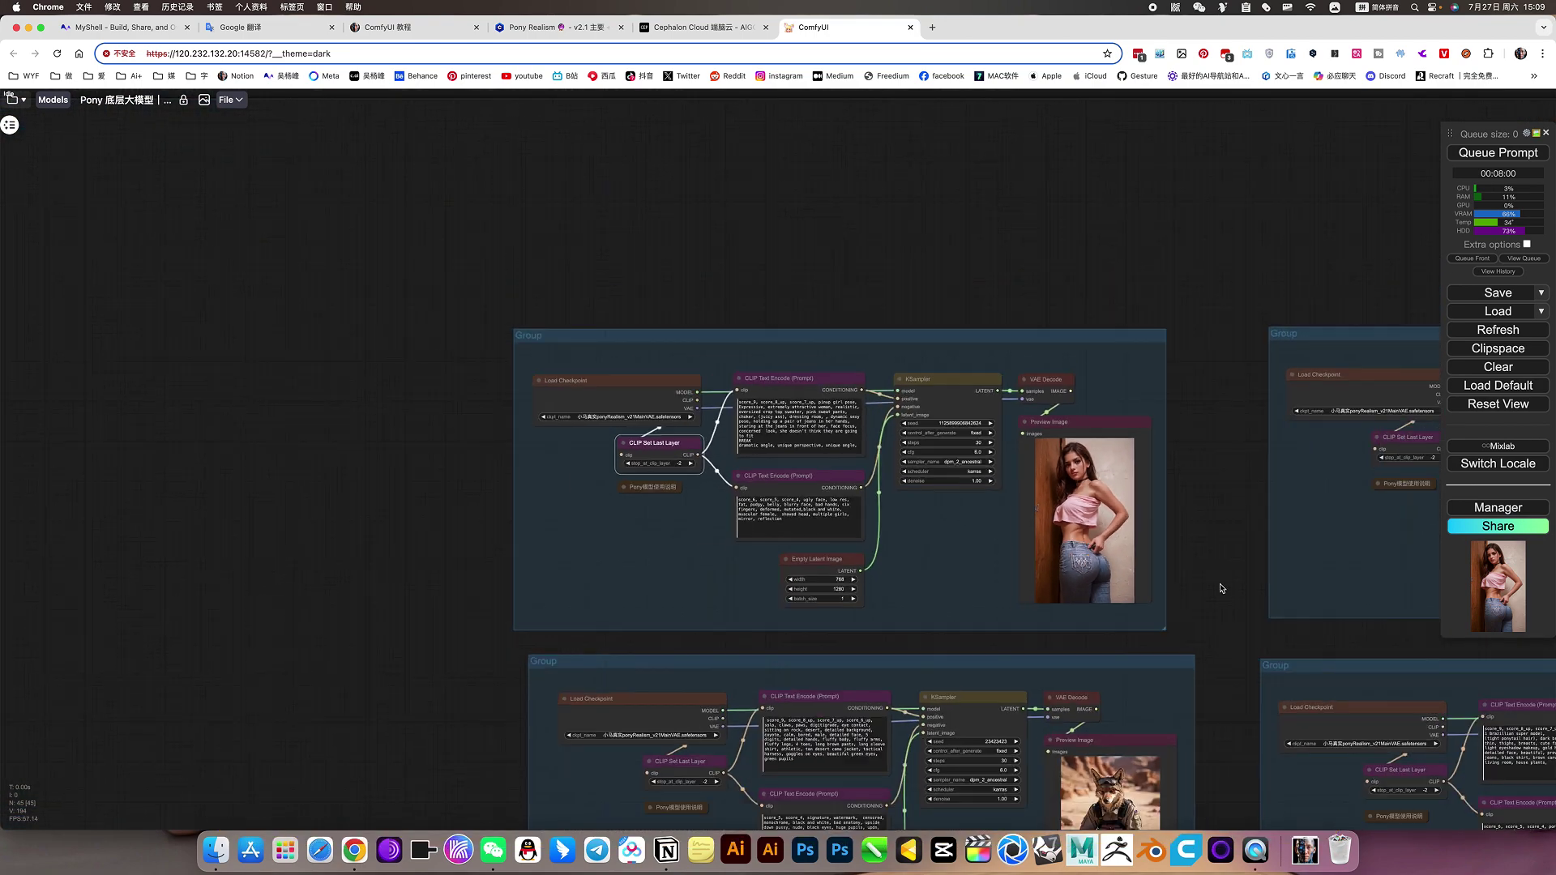
# Step: Inspect the coyote soldier group's prompts and how human and animal features blend in its preview image
pyautogui.moveTo(1219, 586); pyautogui.dragTo(1050, 272)
pyautogui.scroll(7, 998, 451)
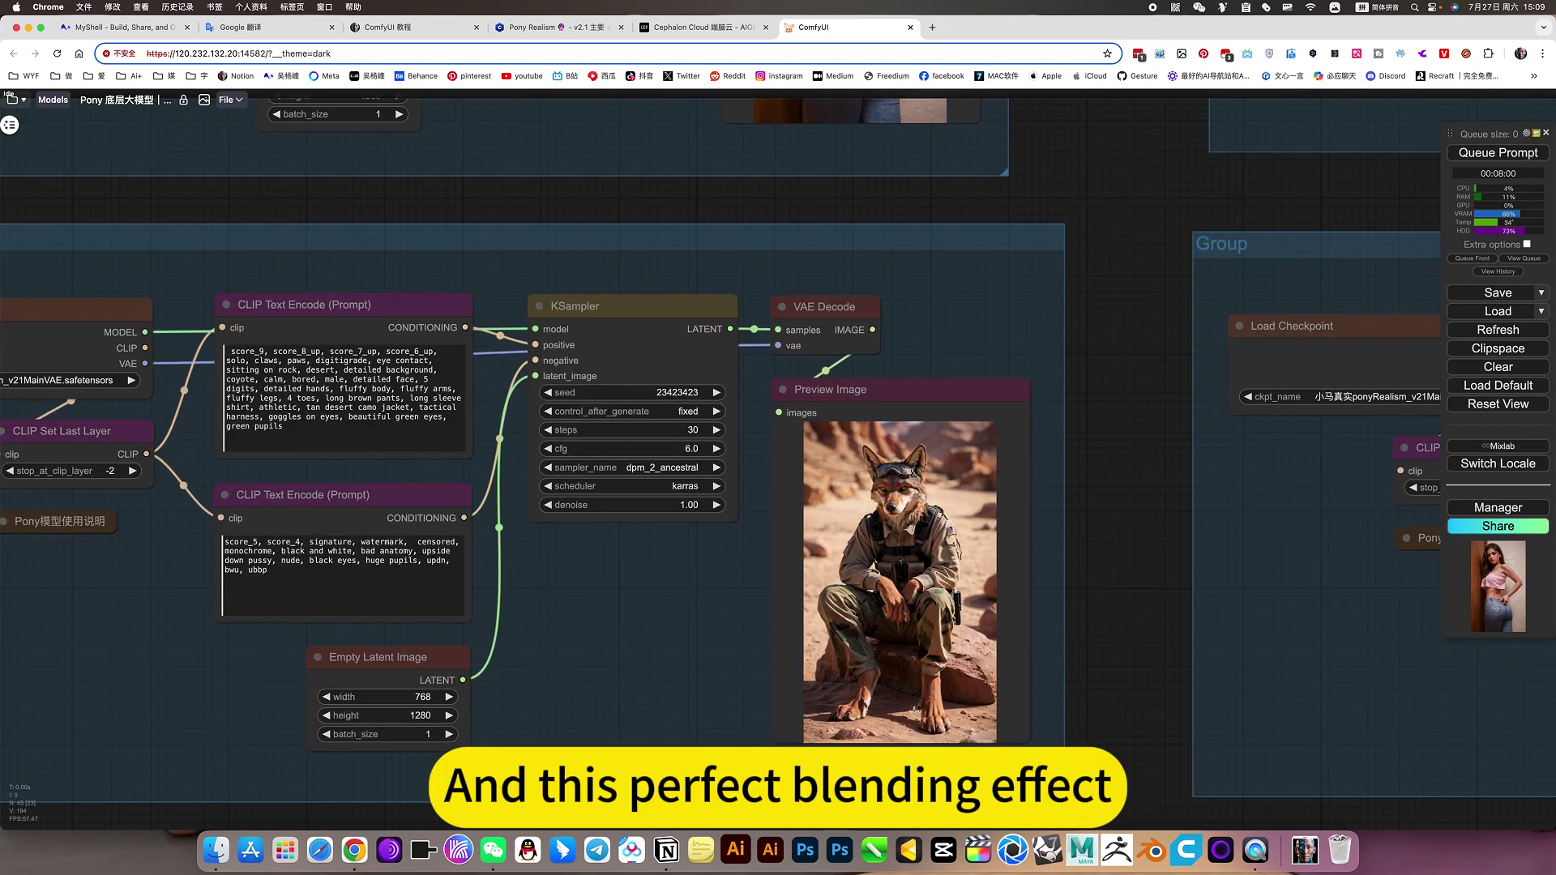
pyautogui.scroll(-5, 751, 640)
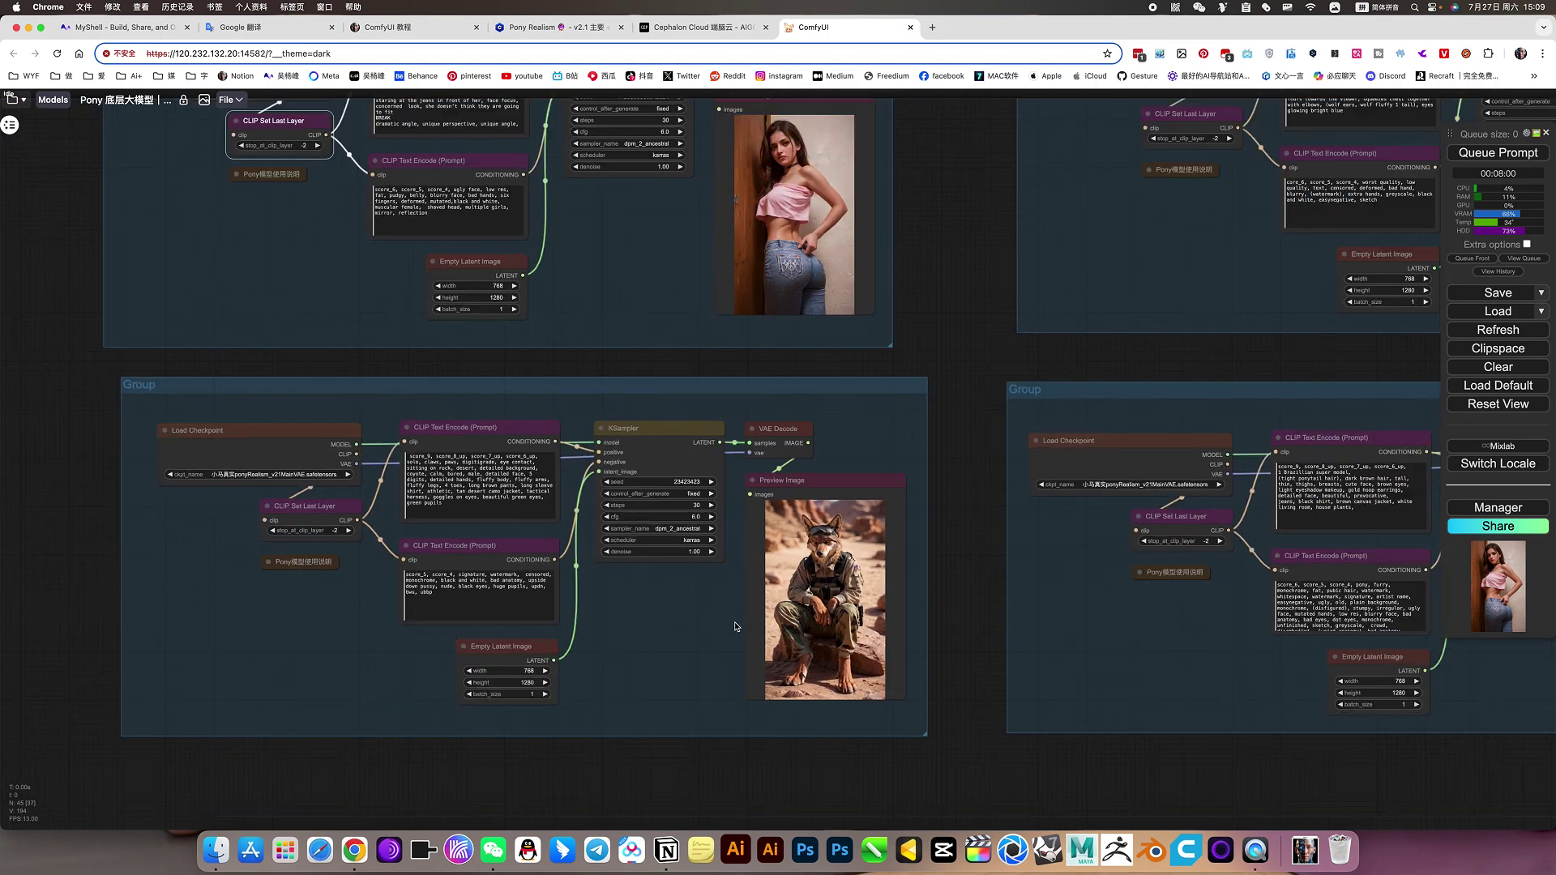
pyautogui.moveTo(936, 584); pyautogui.dragTo(937, 681)
pyautogui.scroll(4, 926, 462)
pyautogui.scroll(-1, 926, 462)
# Step: Deselect the CLIP Set Last Layer node and review the checkpoint and clip layer nodes of the pink-top group
pyautogui.click(915, 388)
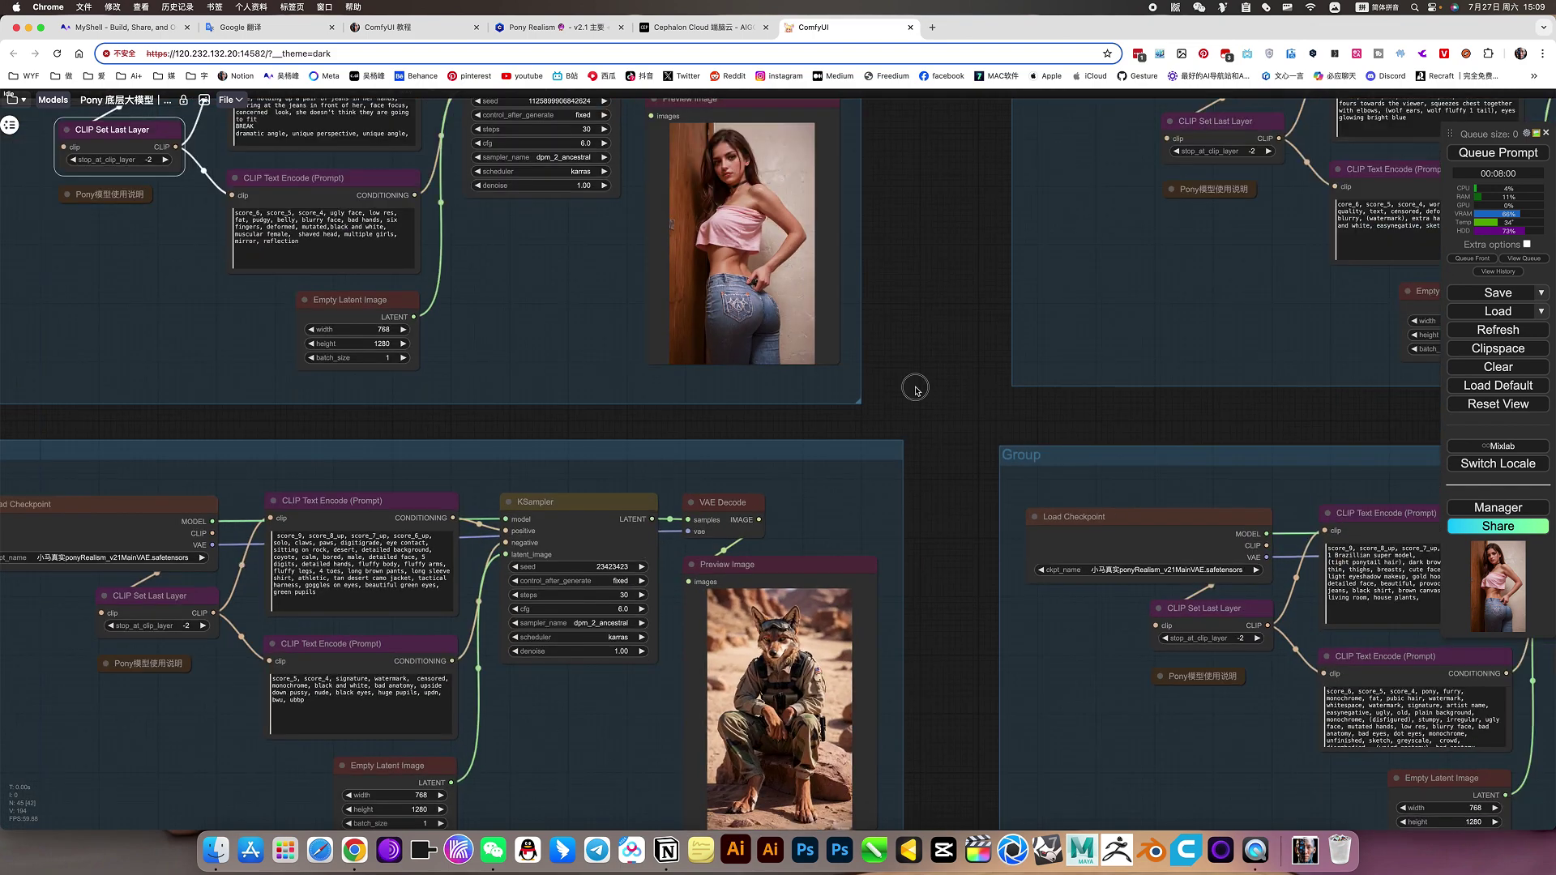
pyautogui.moveTo(911, 388); pyautogui.dragTo(1127, 565)
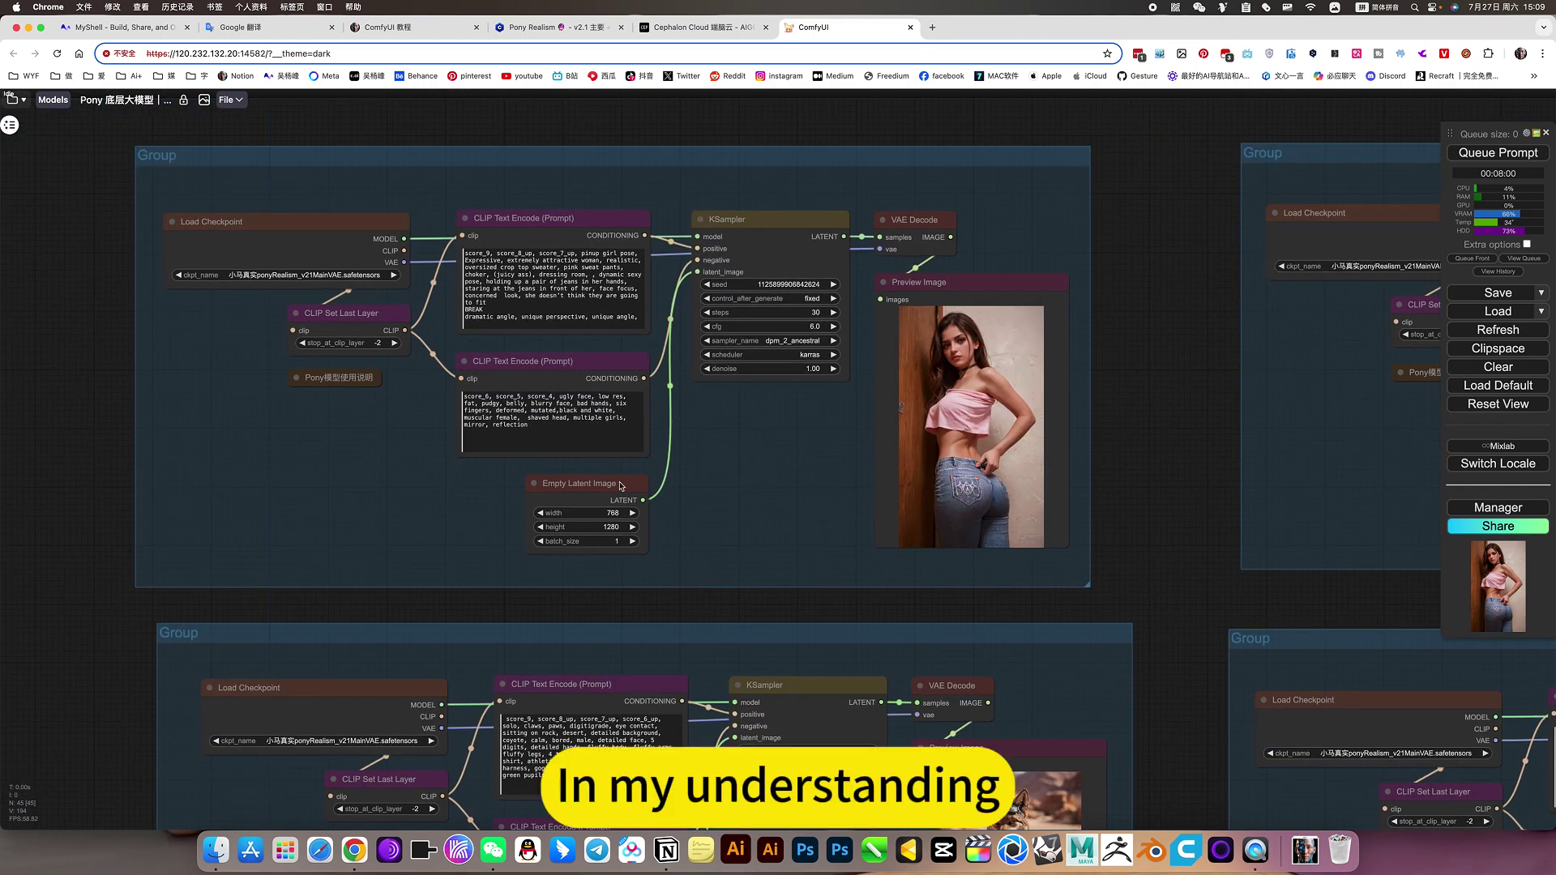
pyautogui.moveTo(90, 339); pyautogui.dragTo(295, 468)
pyautogui.scroll(7, 609, 398)
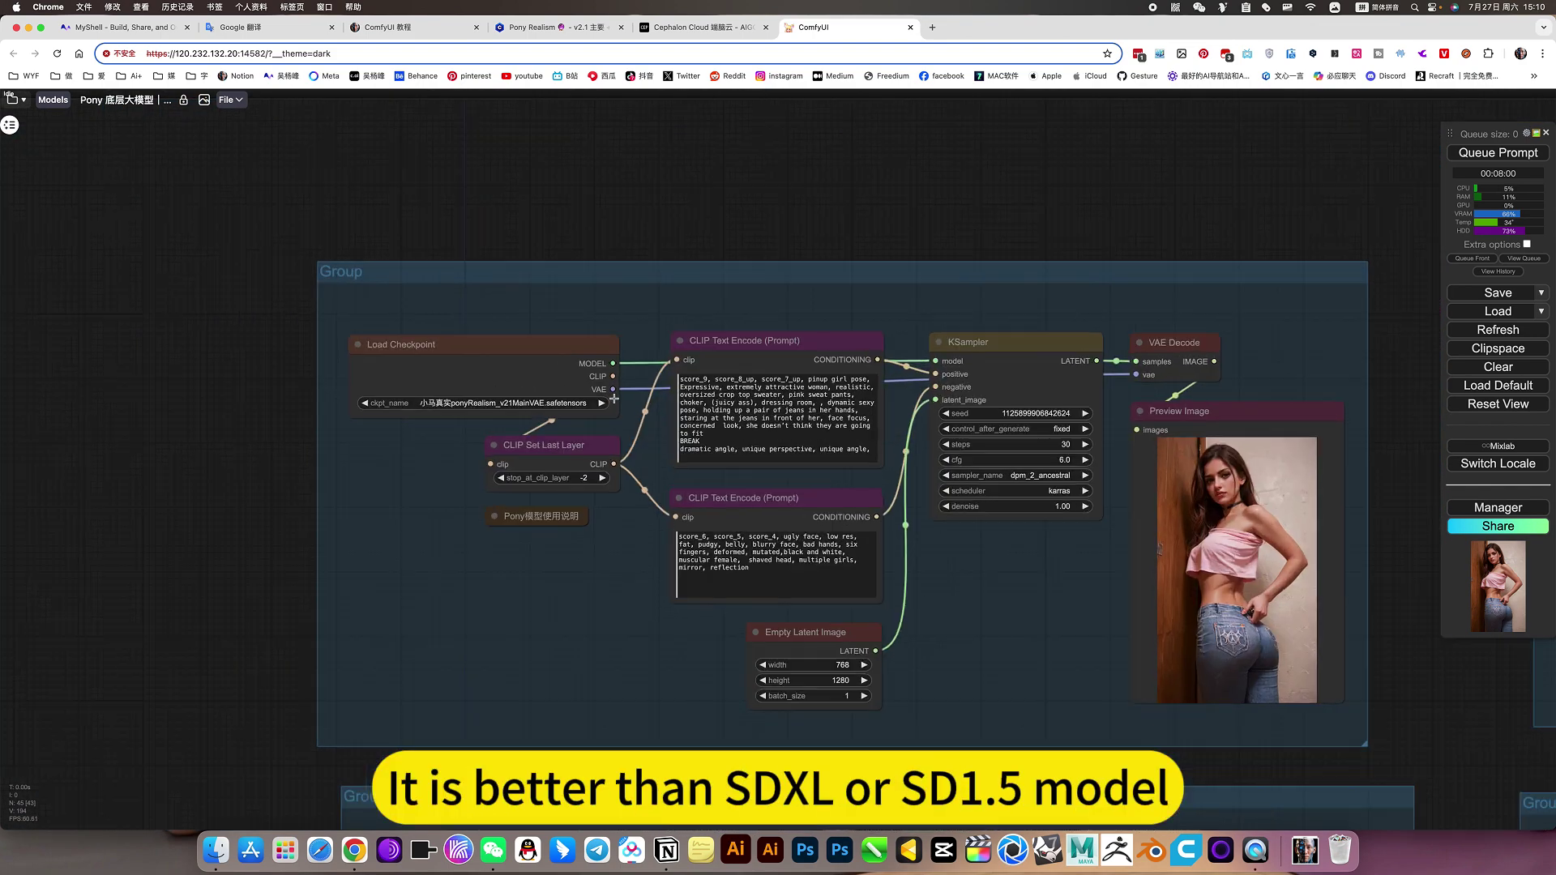
pyautogui.scroll(2, 614, 399)
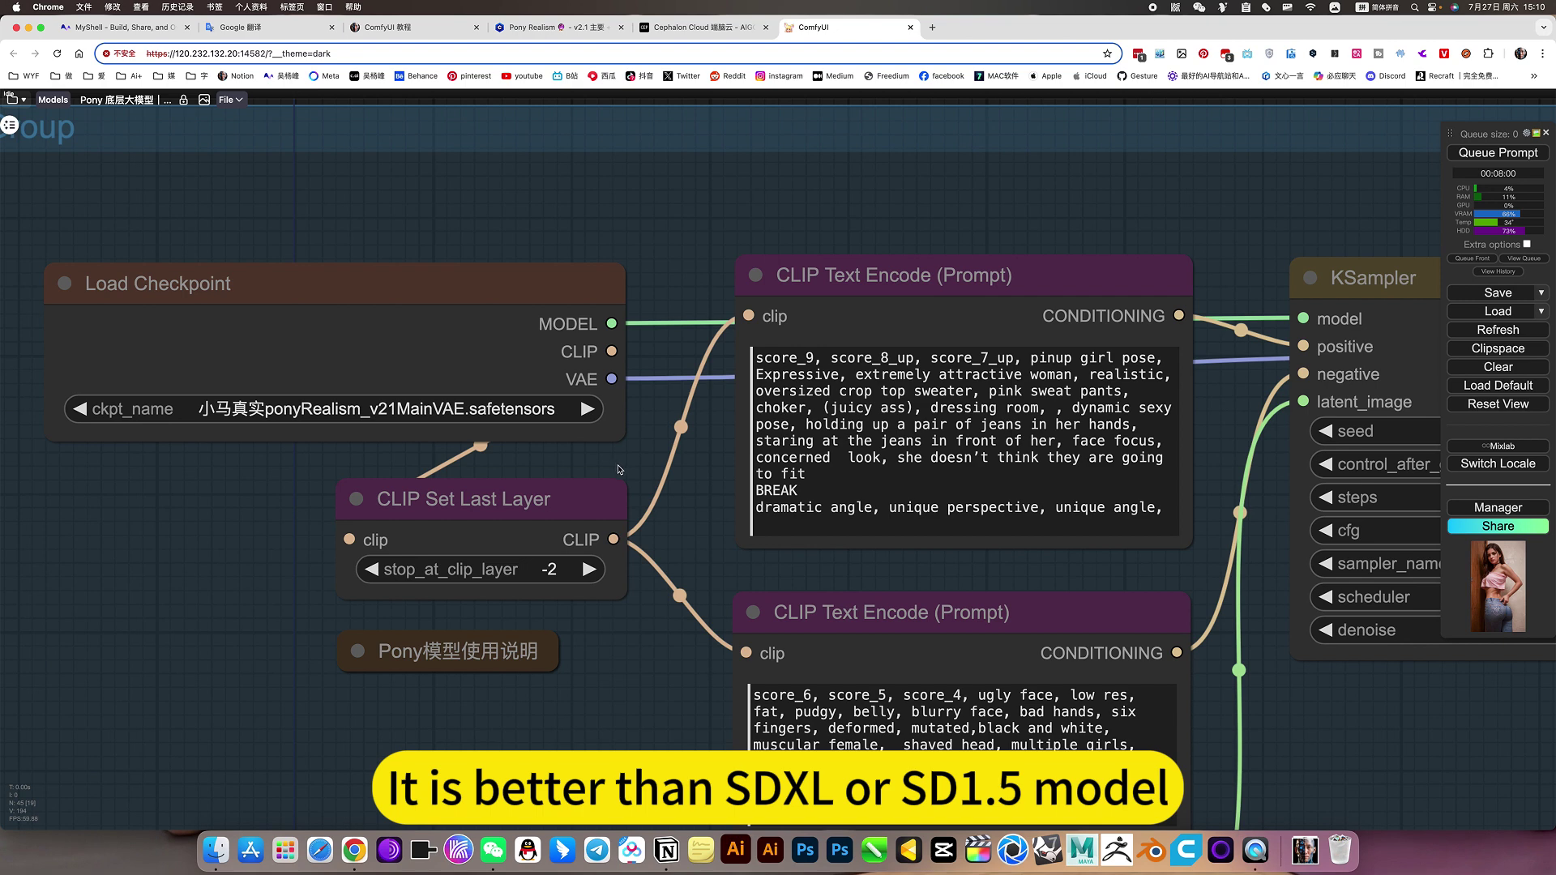
pyautogui.scroll(-8, 1122, 664)
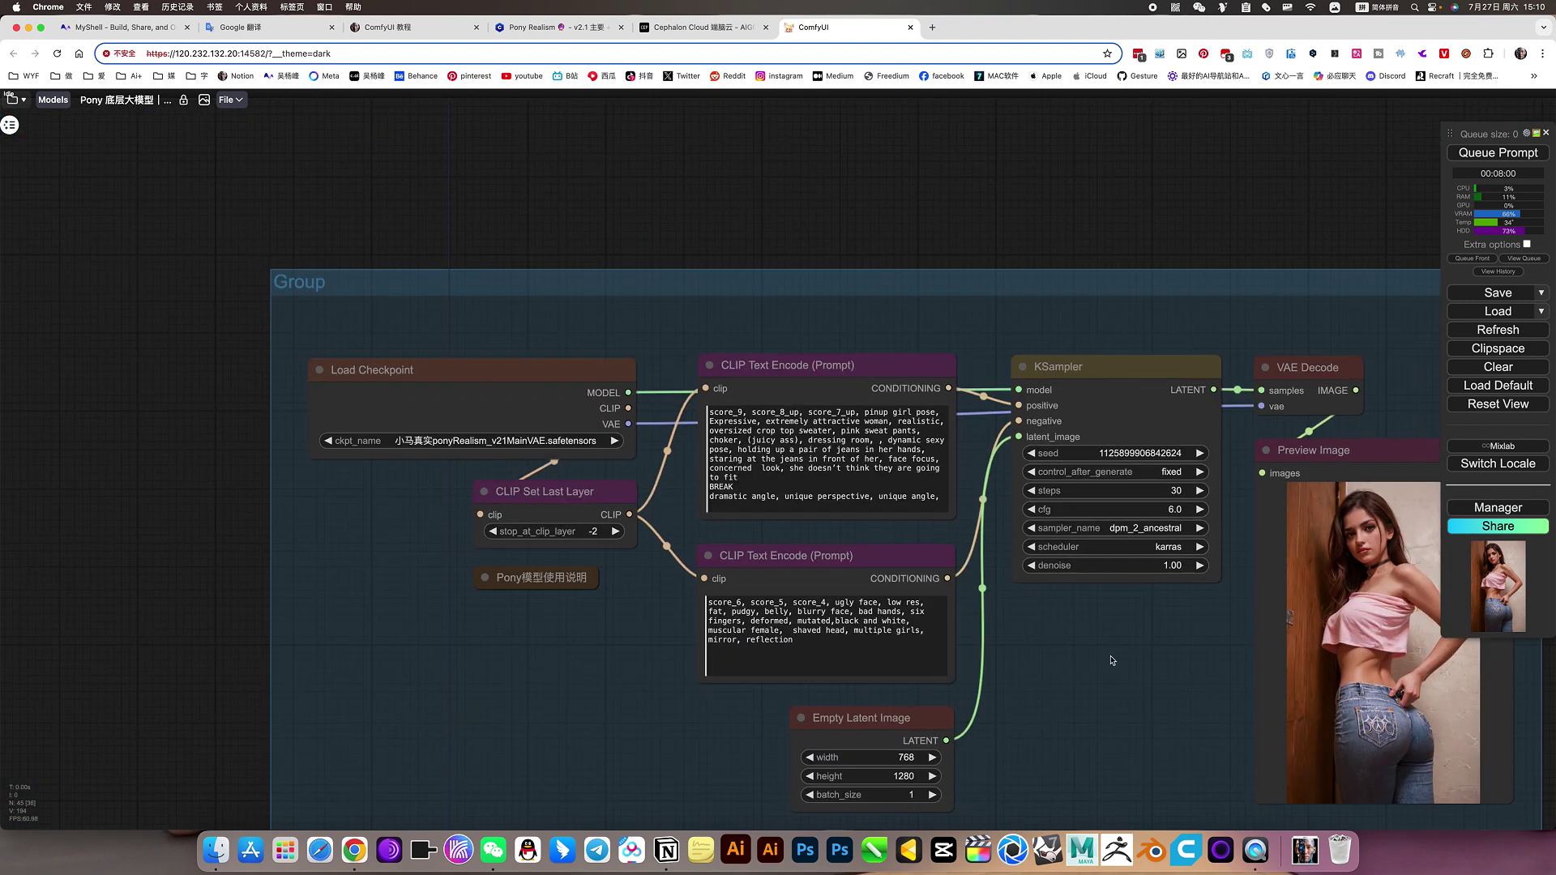
# Step: Examine the preview images and settings of the wolf girl and leather-jacket groups, comparing them with the pink-top and coyote soldier groups
pyautogui.scroll(-4, 1122, 663)
pyautogui.moveTo(1422, 738); pyautogui.dragTo(712, 418)
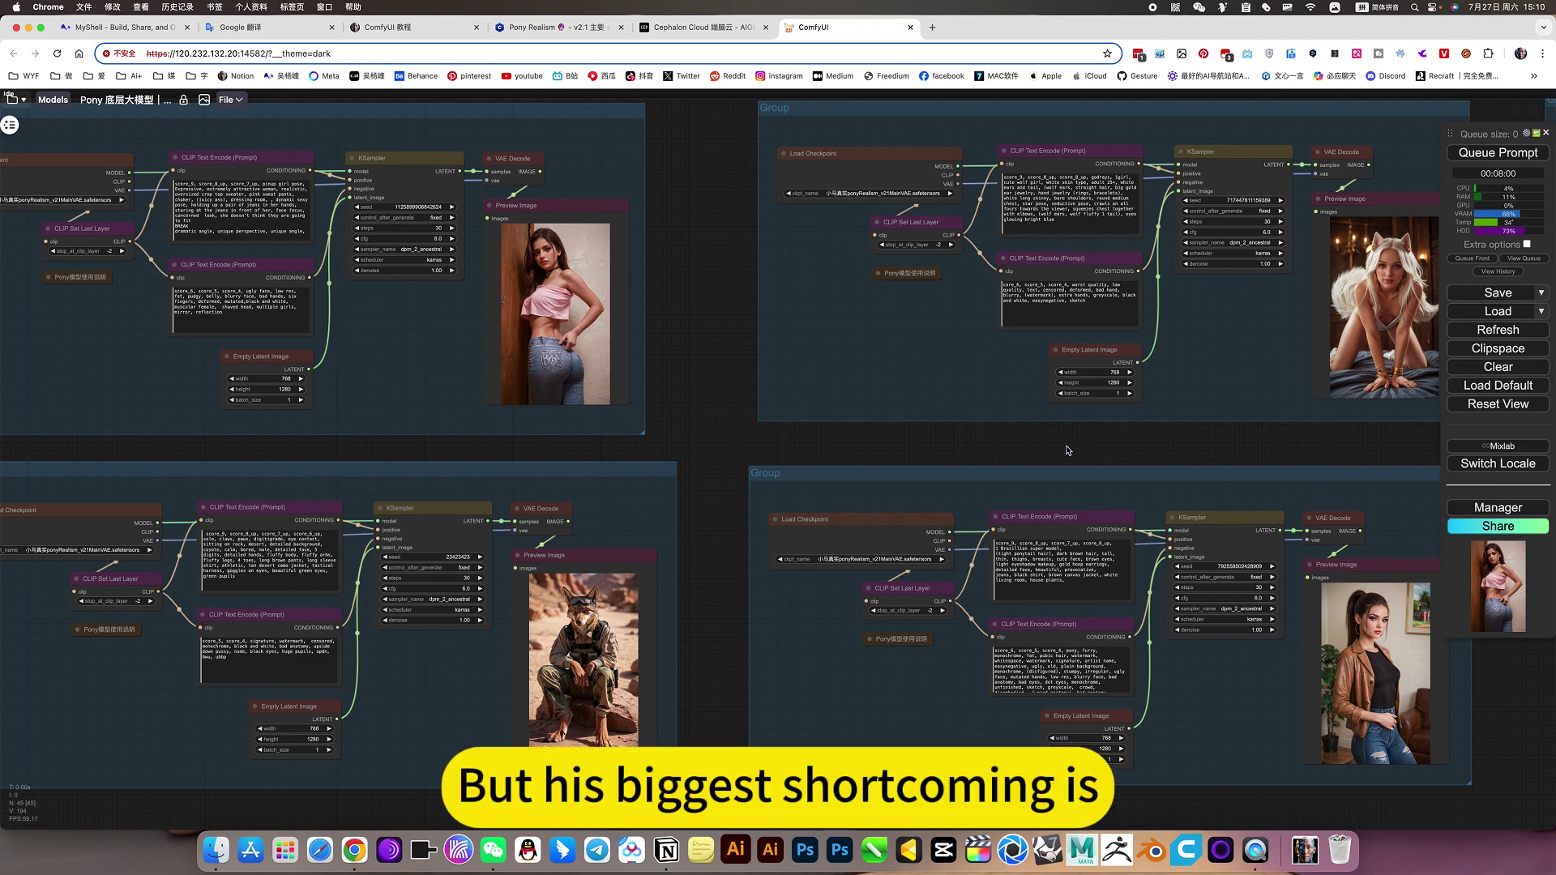
pyautogui.moveTo(1396, 314); pyautogui.dragTo(929, 406)
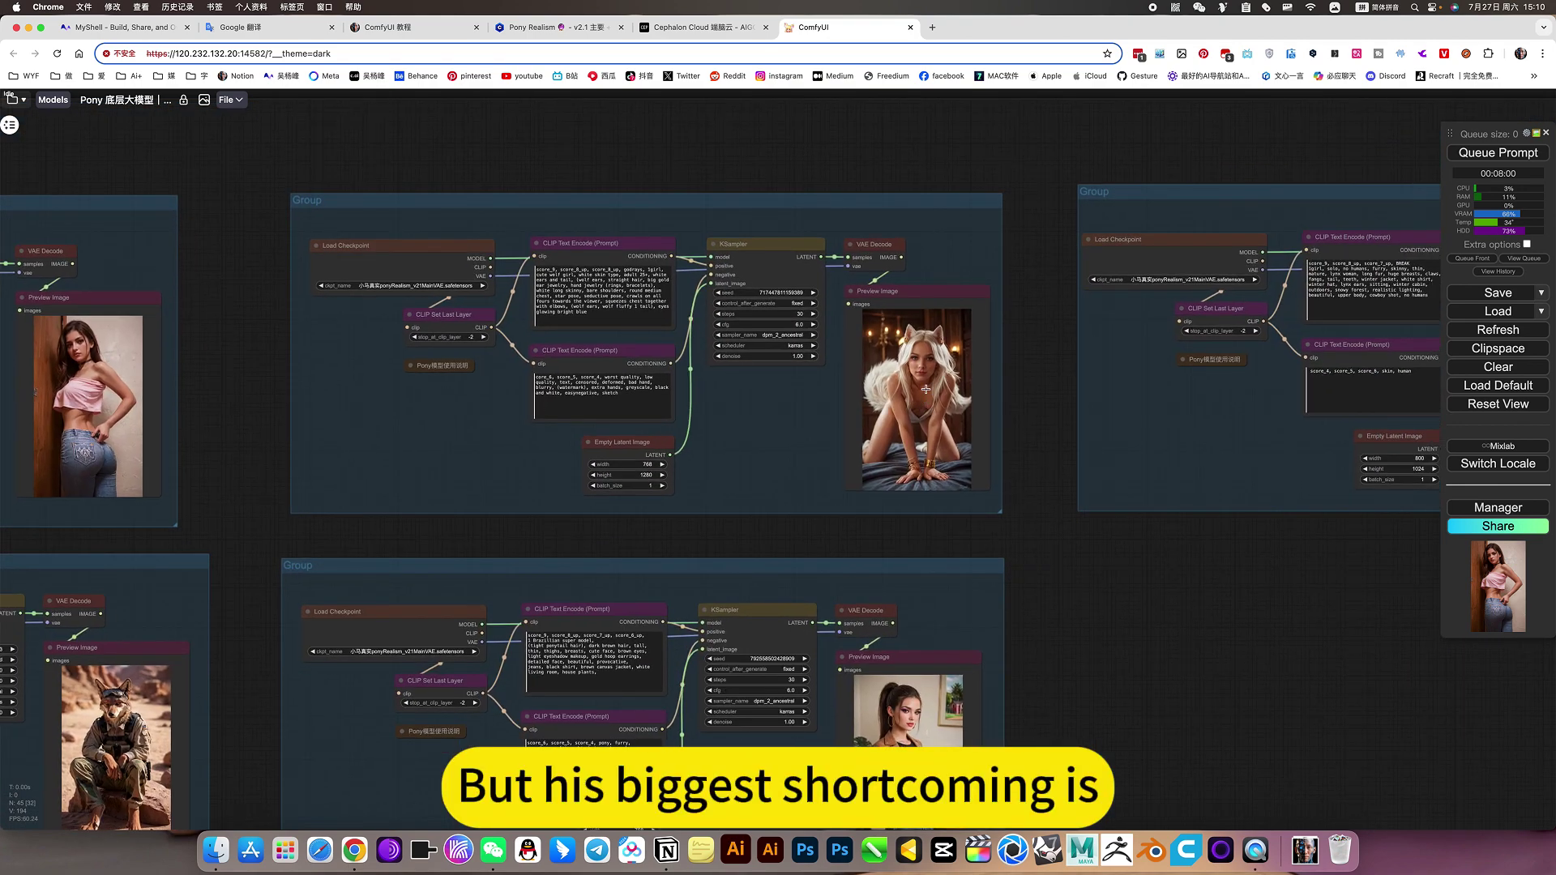
pyautogui.scroll(8, 925, 389)
pyautogui.scroll(-5, 1070, 595)
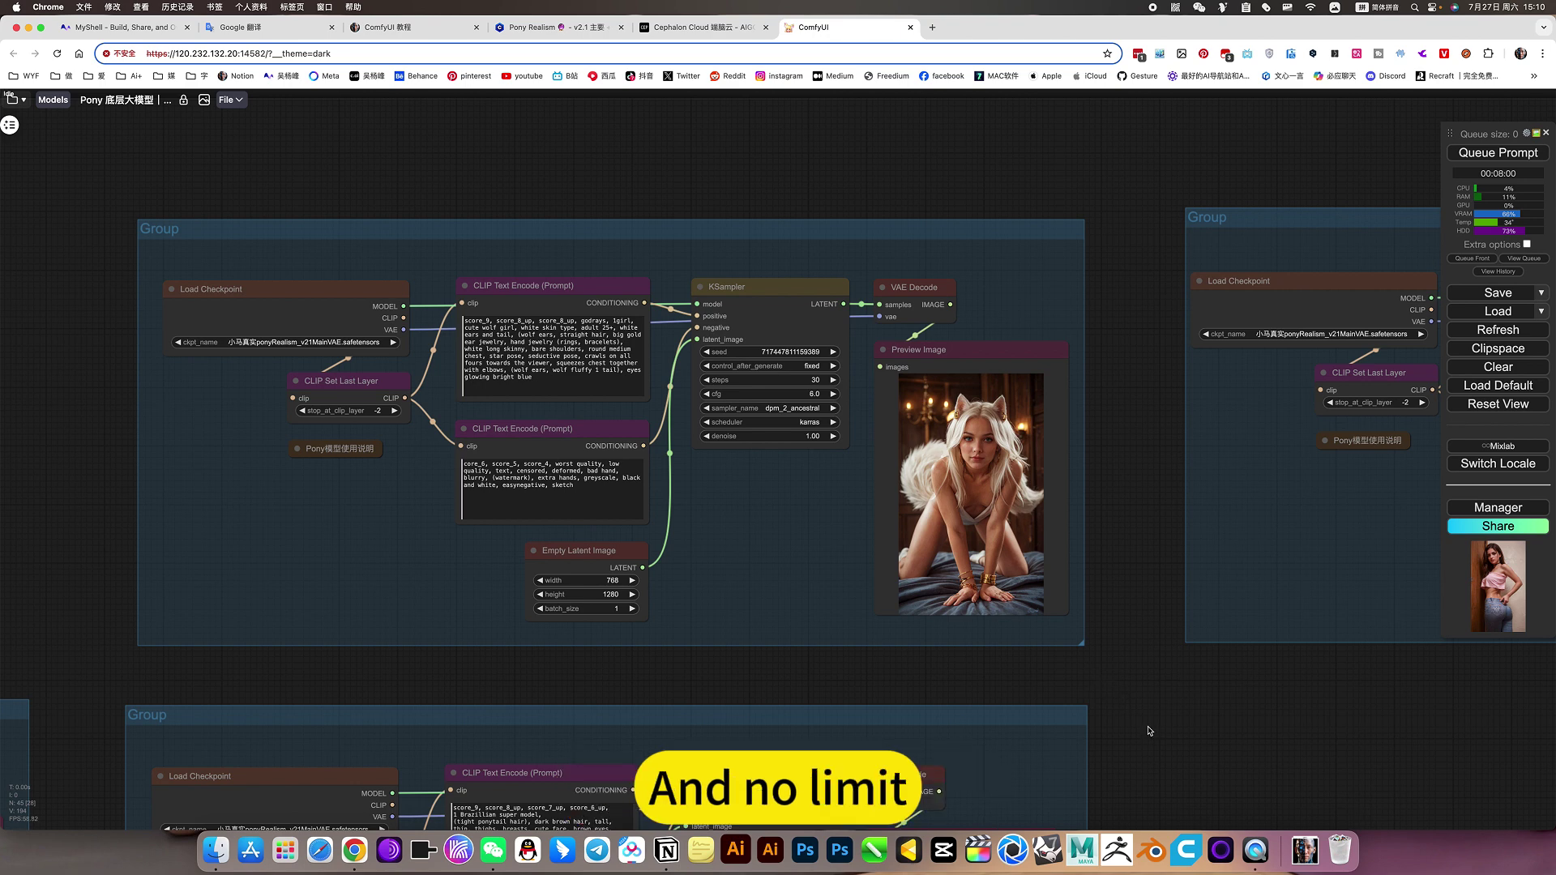
pyautogui.scroll(-8, 1148, 731)
pyautogui.scroll(6, 1000, 542)
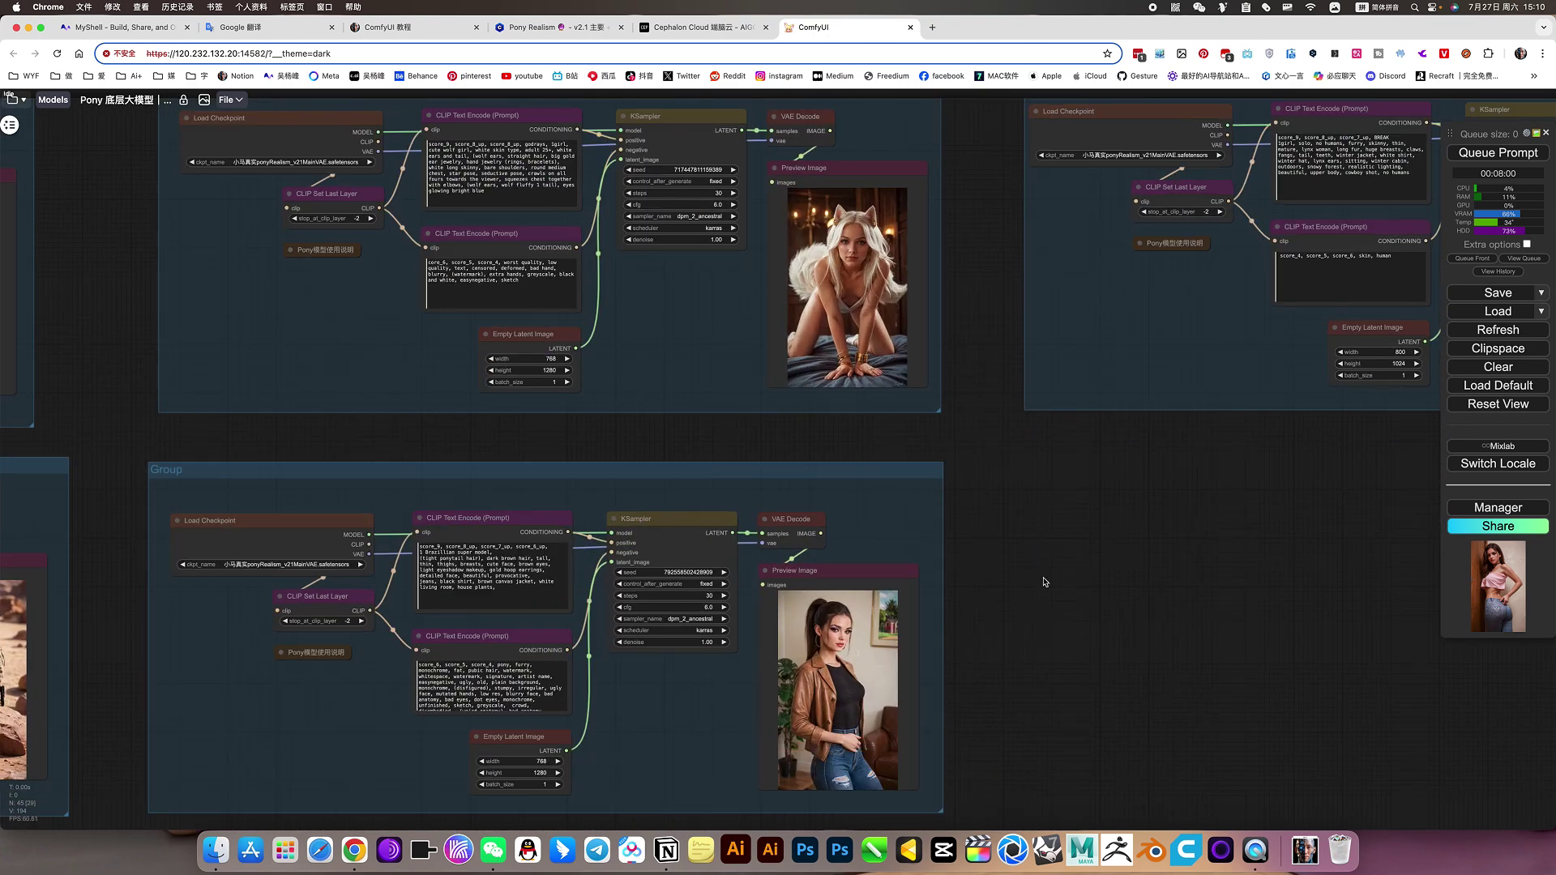
pyautogui.moveTo(1044, 582); pyautogui.dragTo(1284, 556)
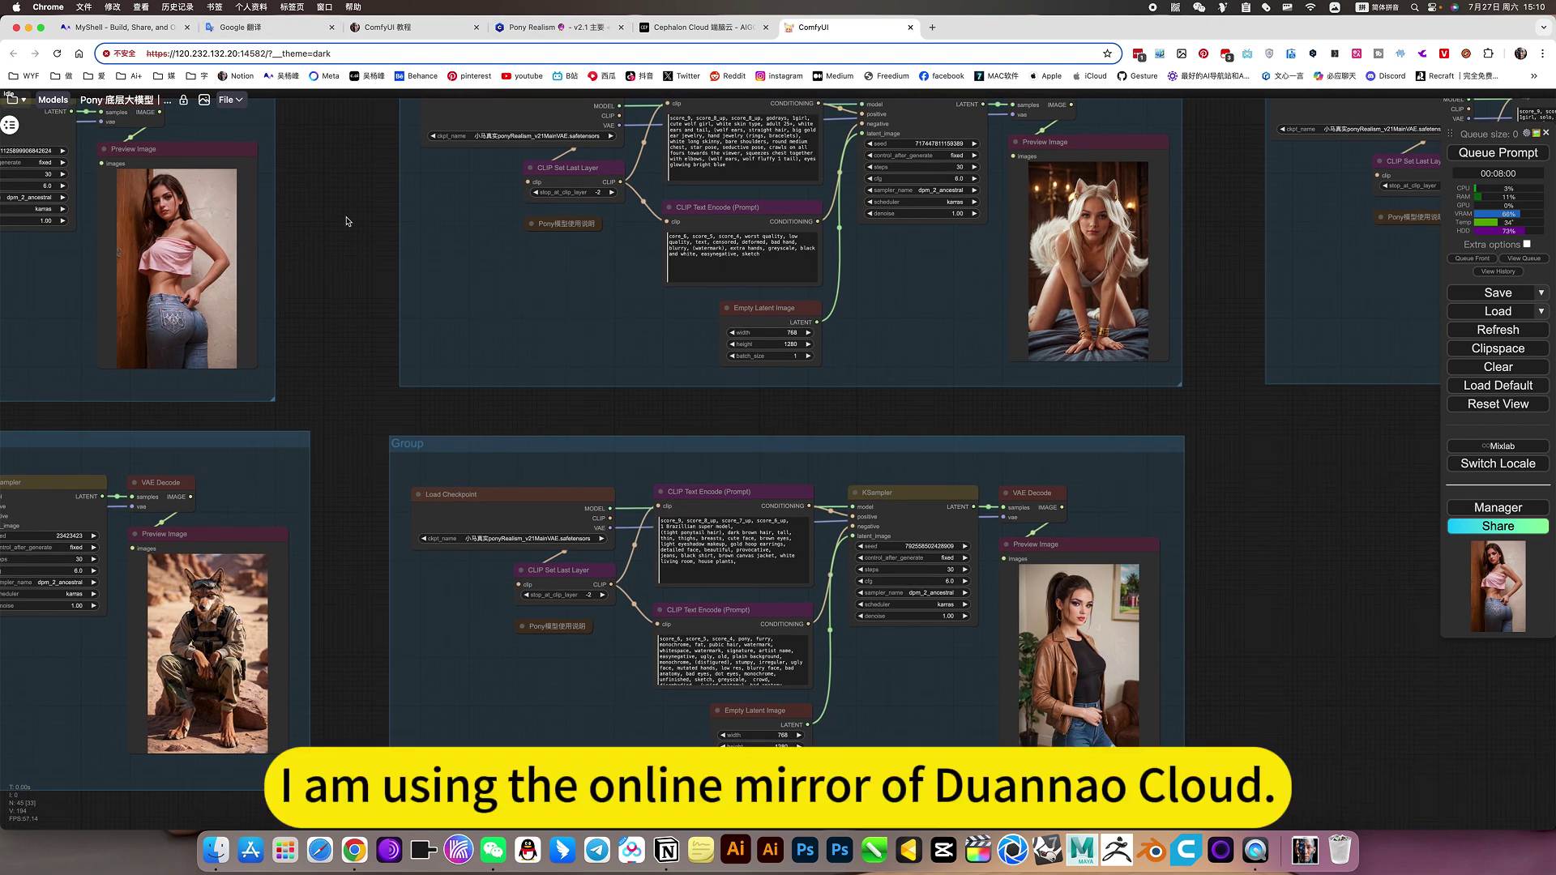
pyautogui.moveTo(348, 222); pyautogui.dragTo(671, 265)
# Step: Browse the saved workflows in the workspace folder, locating the Pony base-model workflow
pyautogui.click(13, 102)
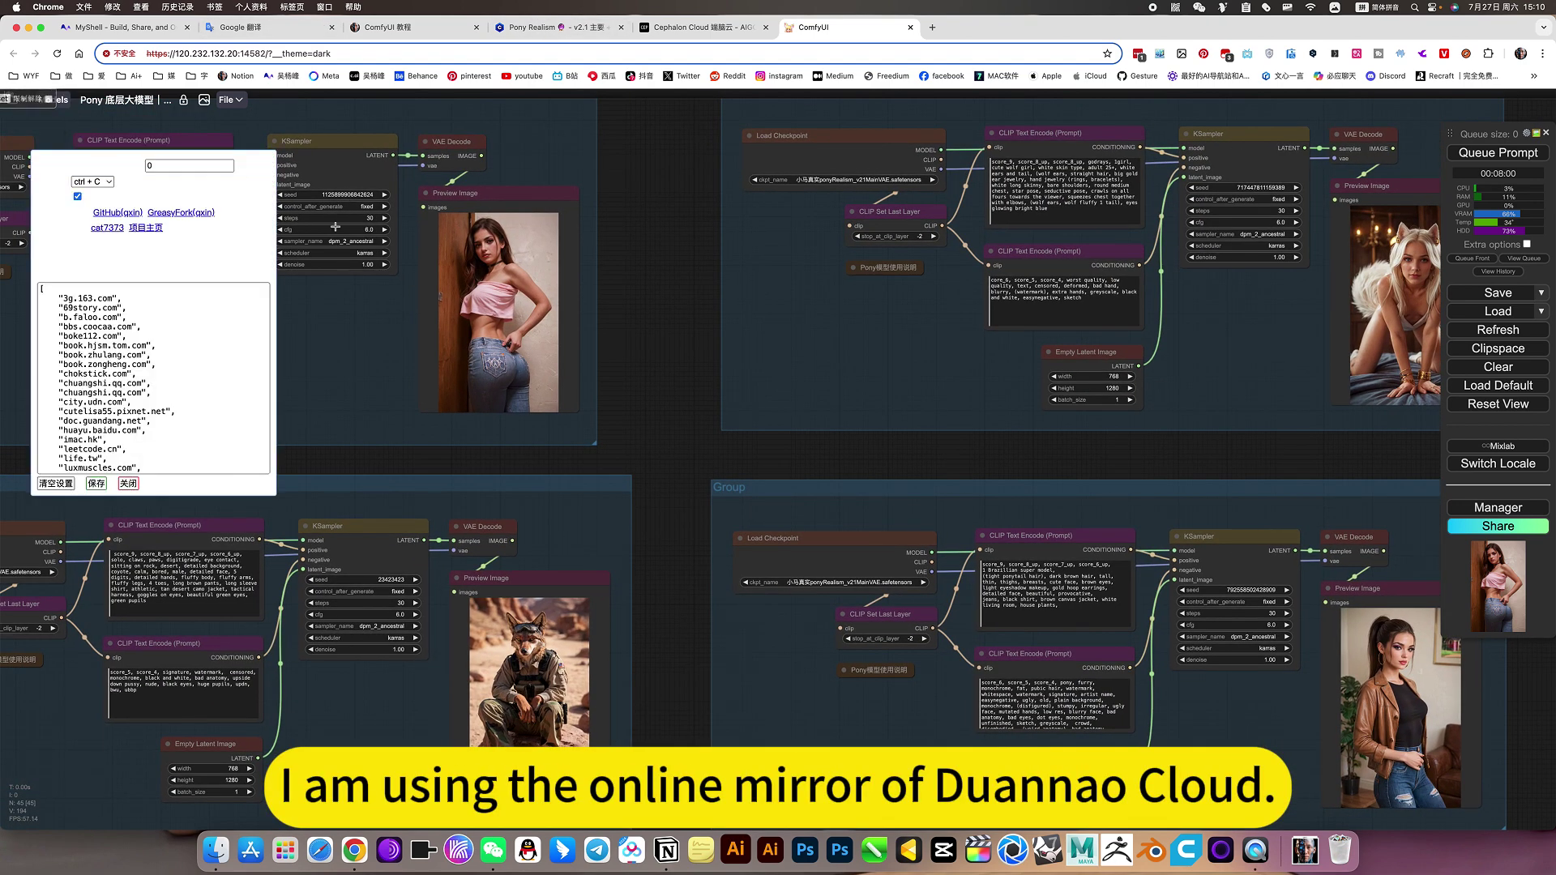
pyautogui.click(125, 481)
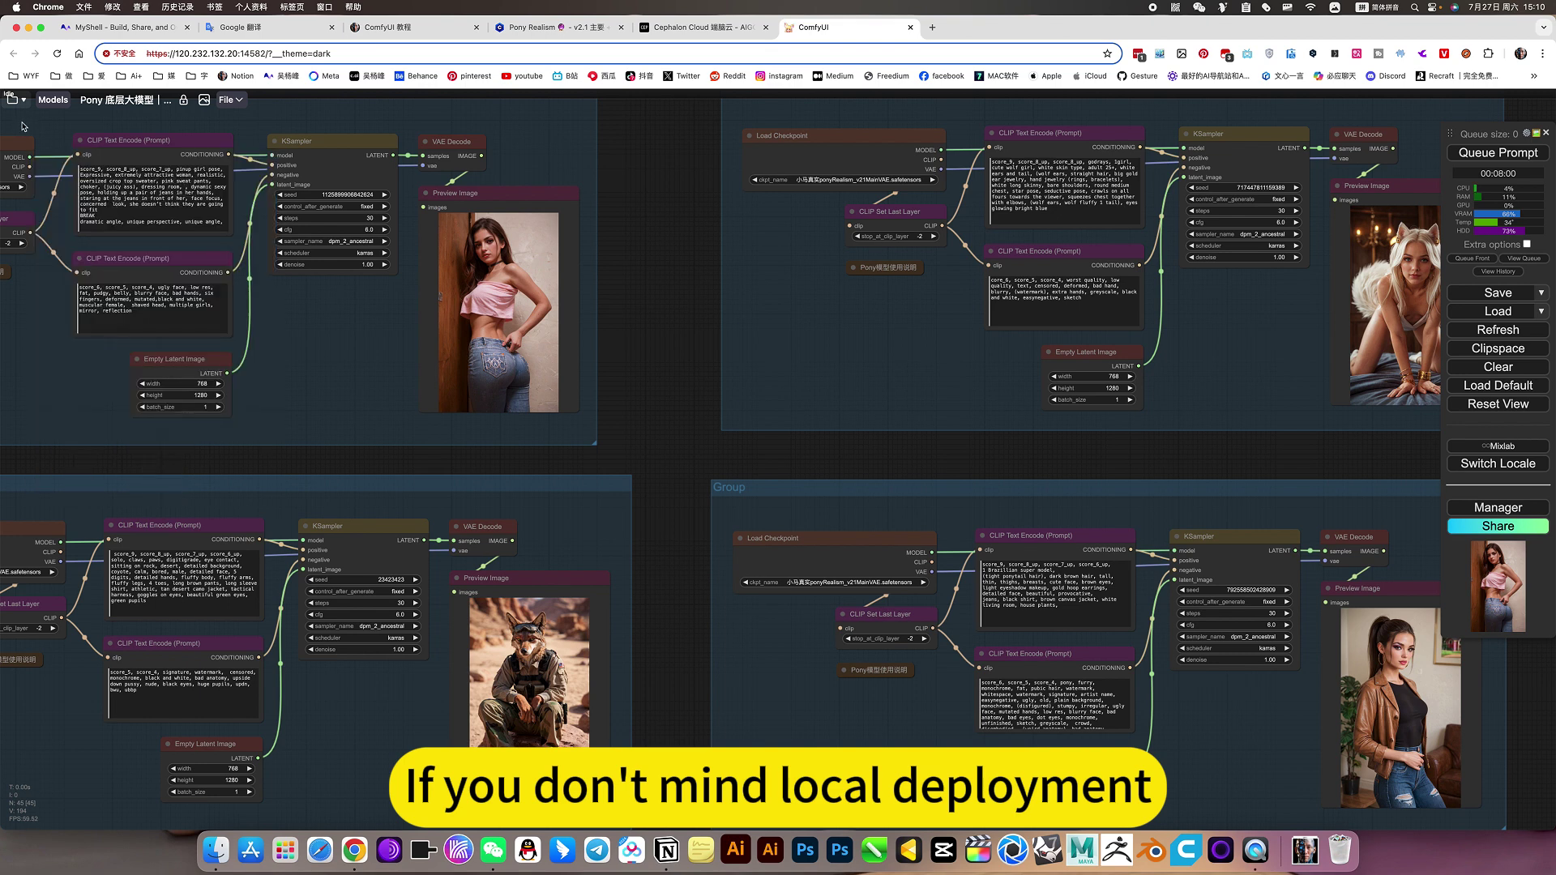
pyautogui.click(12, 100)
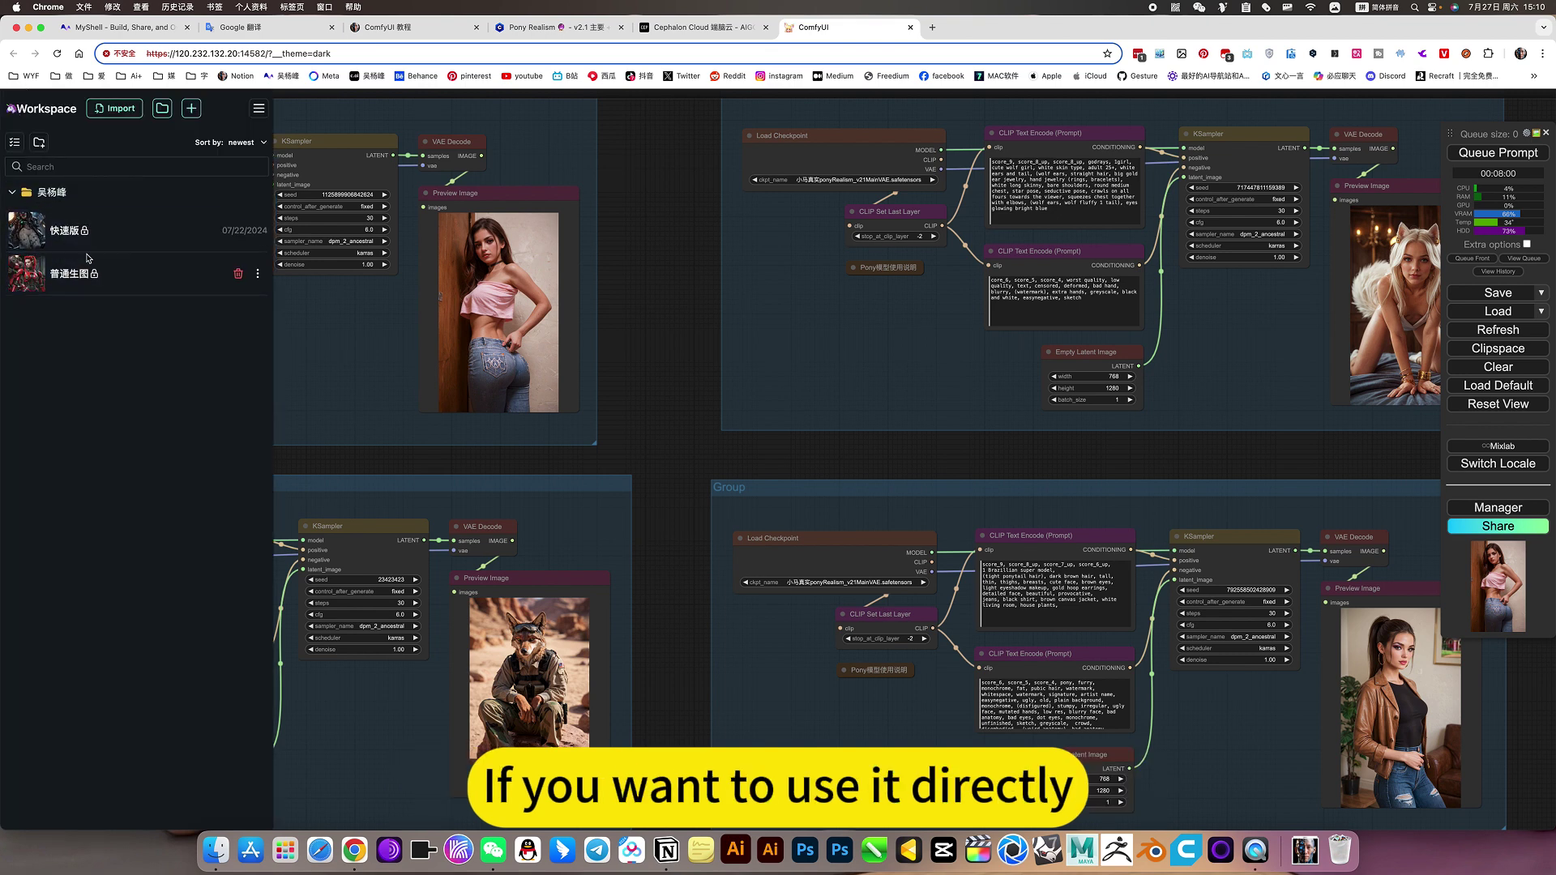
pyautogui.click(13, 194)
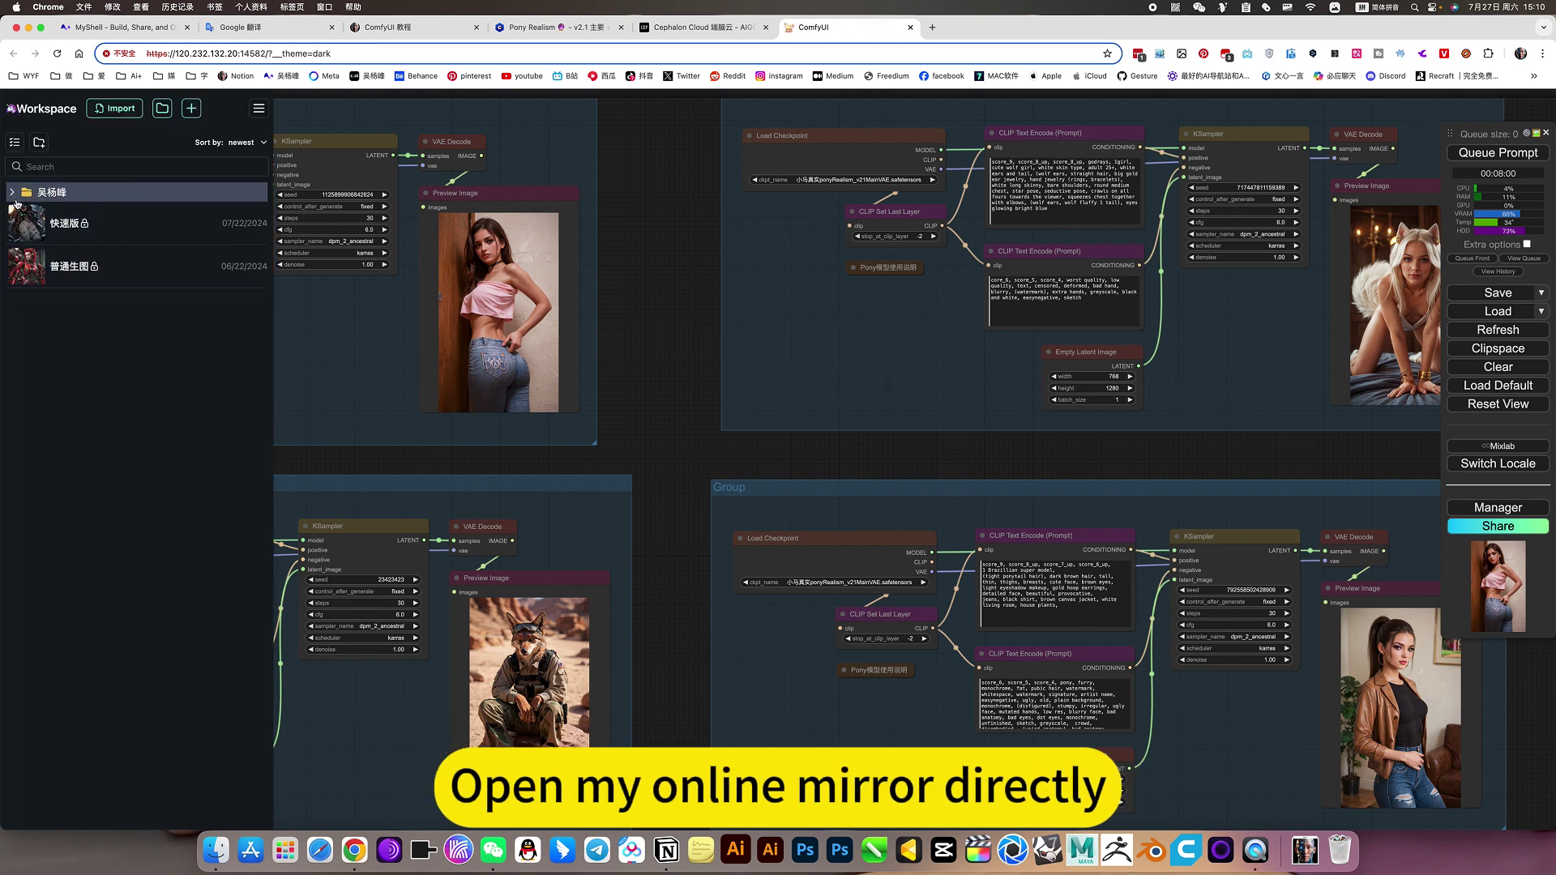
pyautogui.click(16, 199)
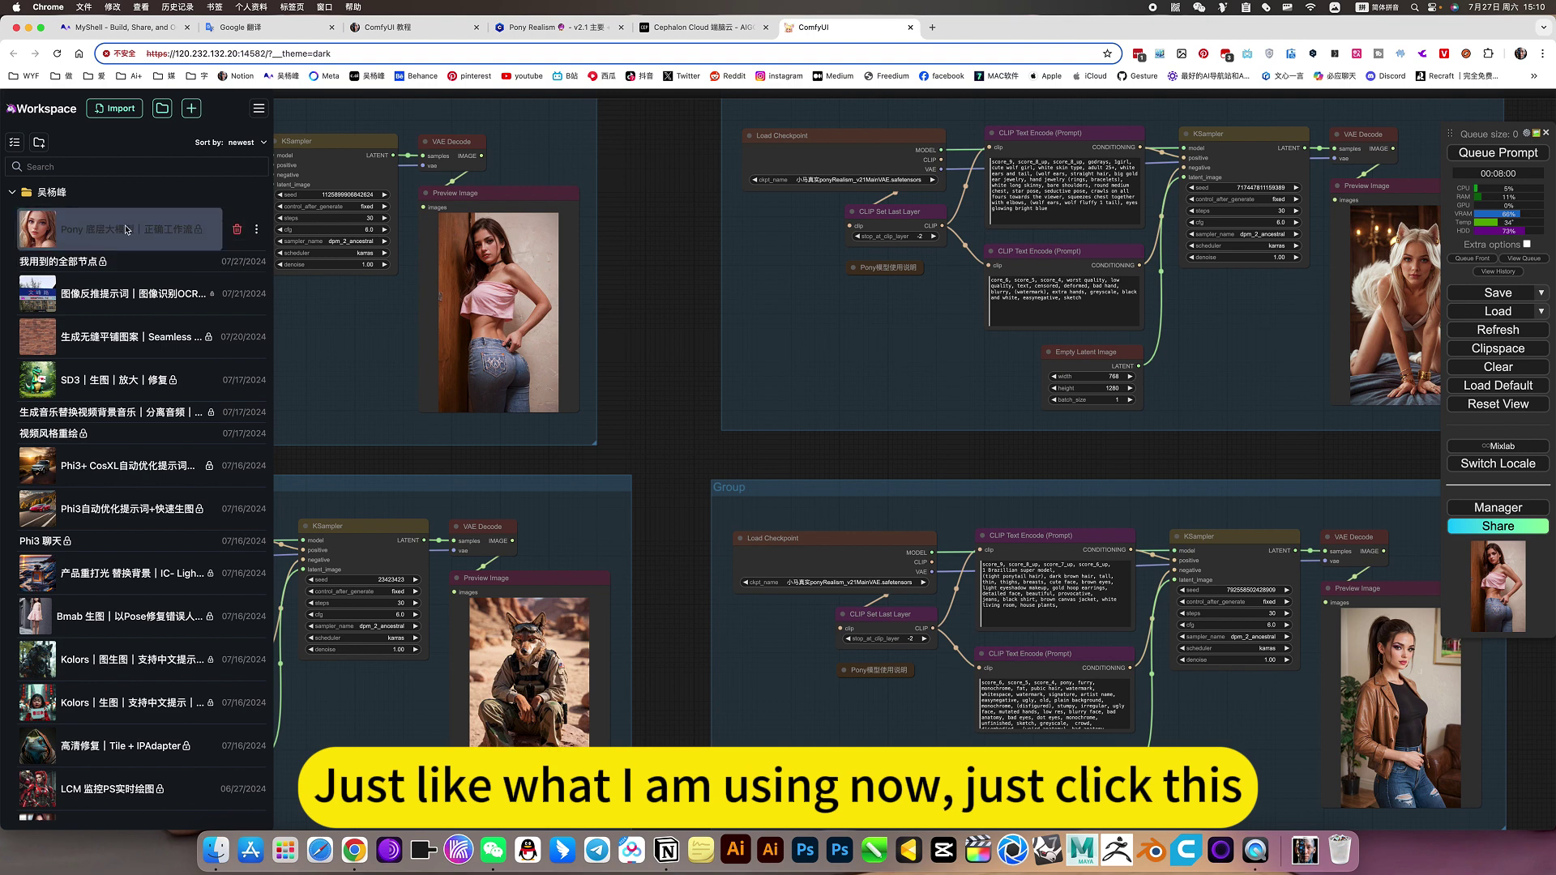
pyautogui.click(659, 236)
# Step: View the Cephalon Cloud AIGC homepage, return to ComfyUI and open the saved Pony 底层大模型 workflow from the workspace
pyautogui.click(702, 27)
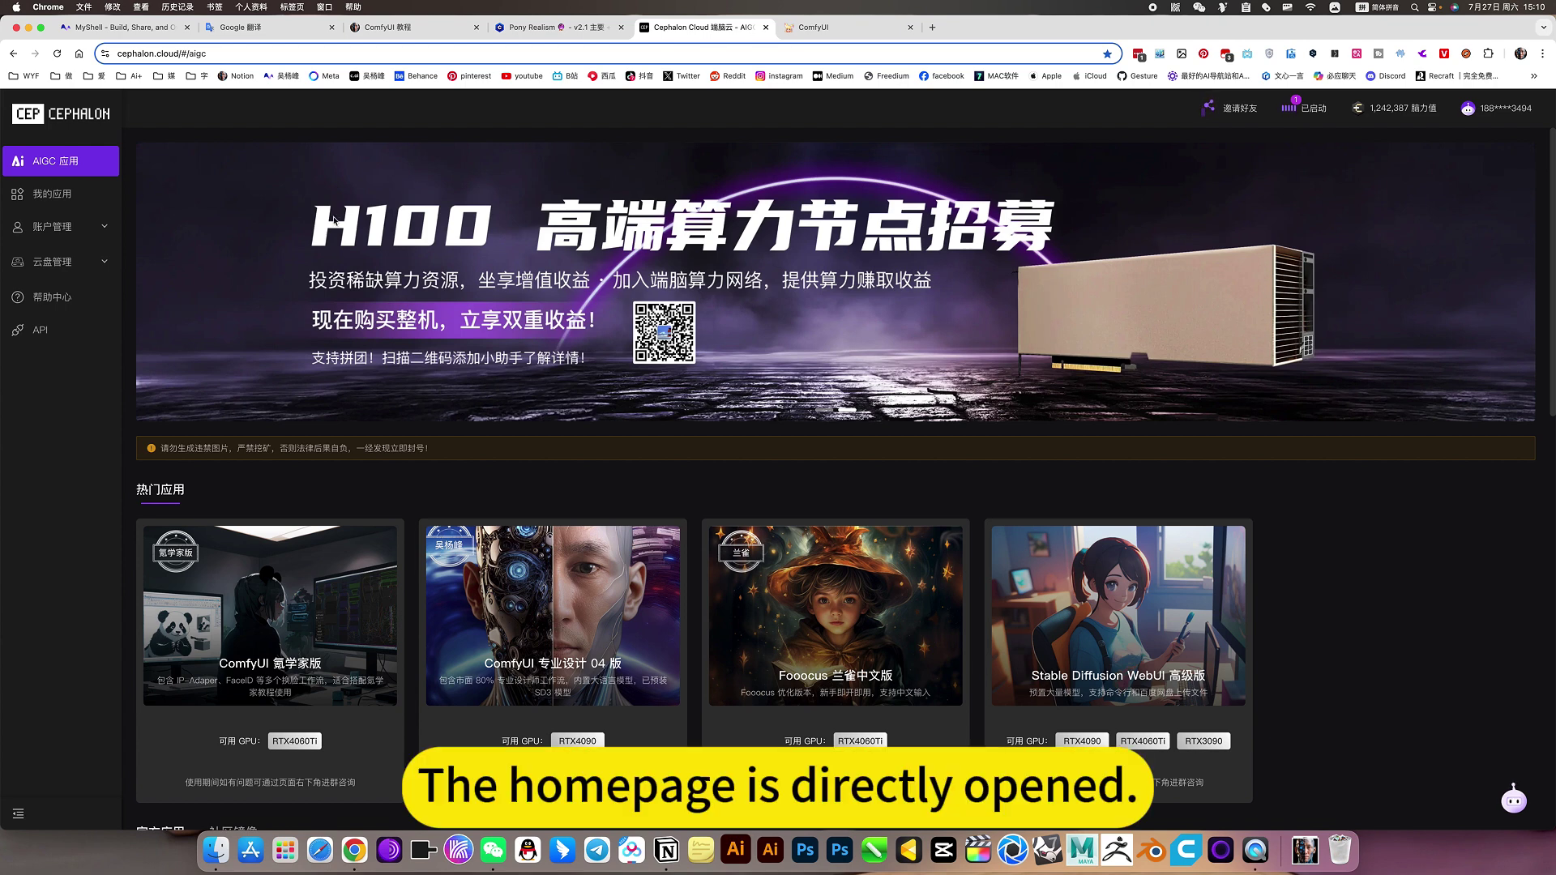
pyautogui.click(818, 27)
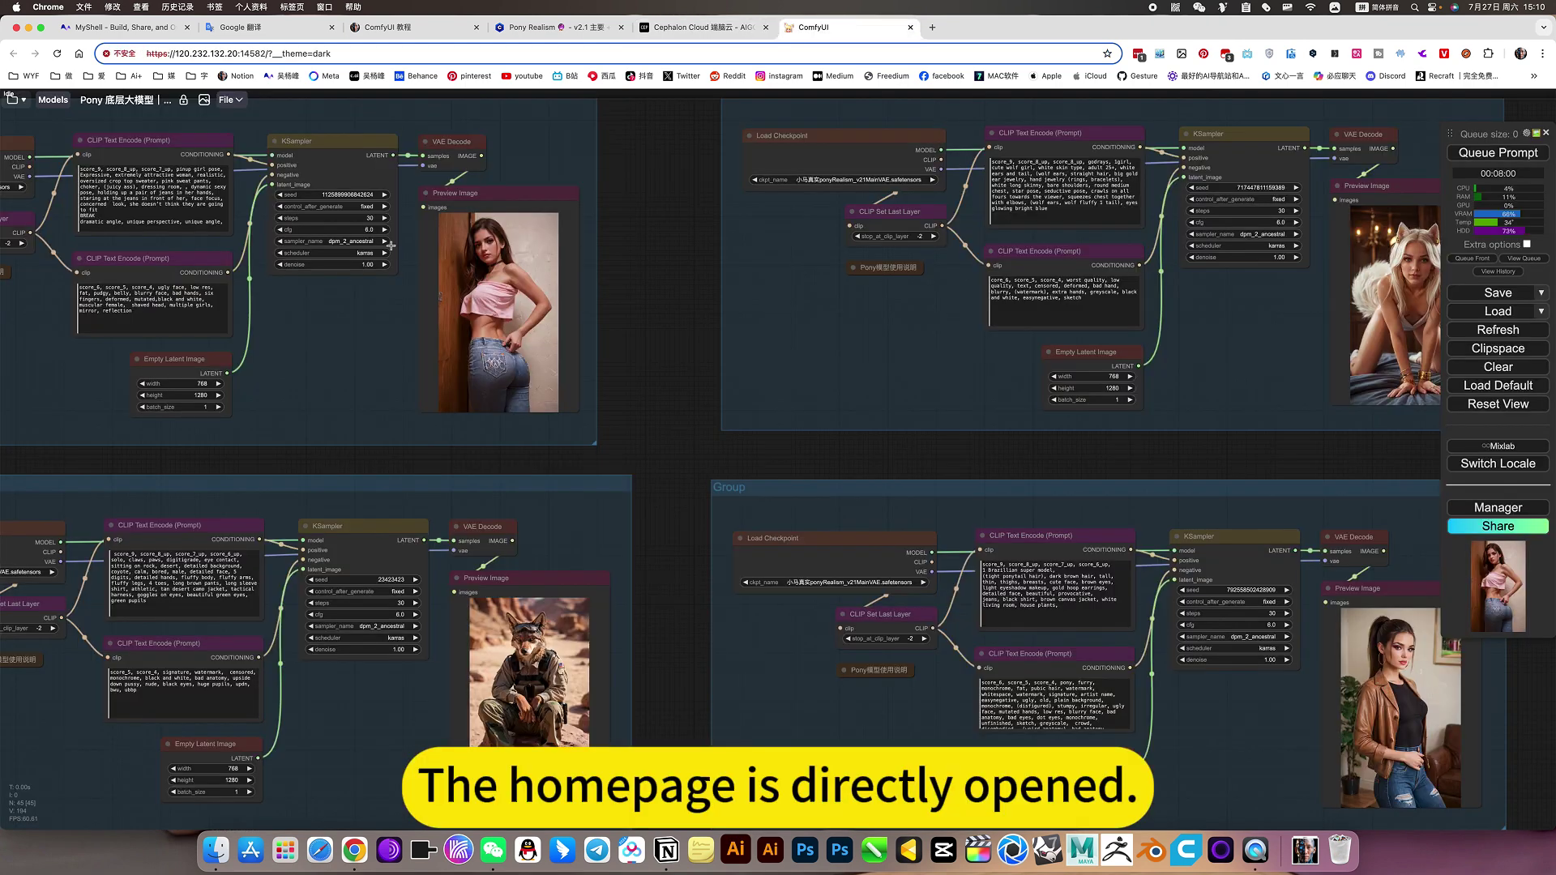
pyautogui.click(12, 98)
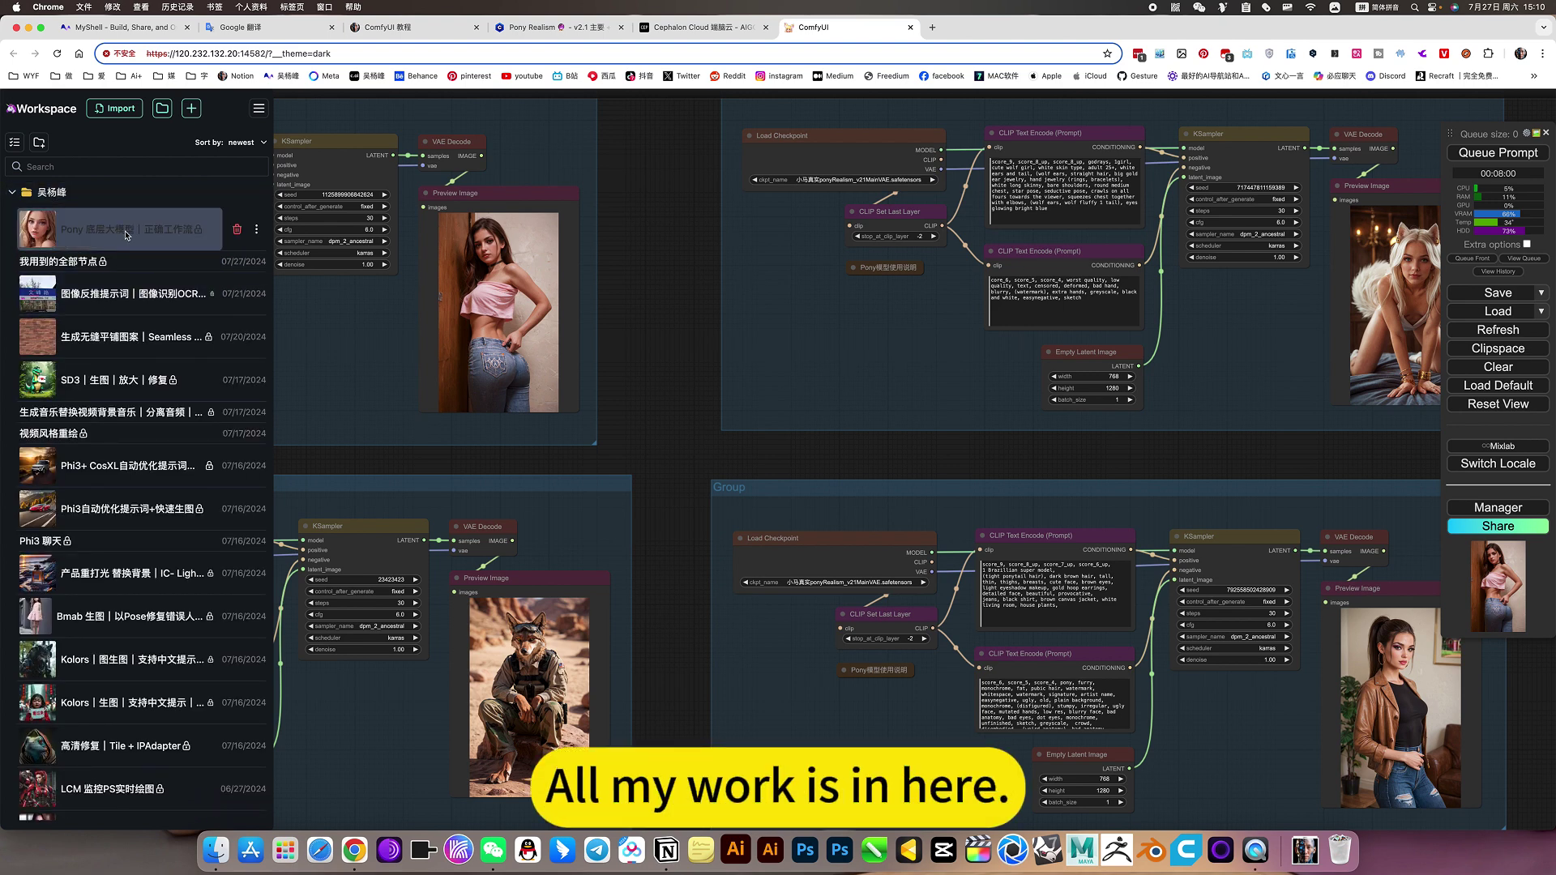
pyautogui.click(101, 238)
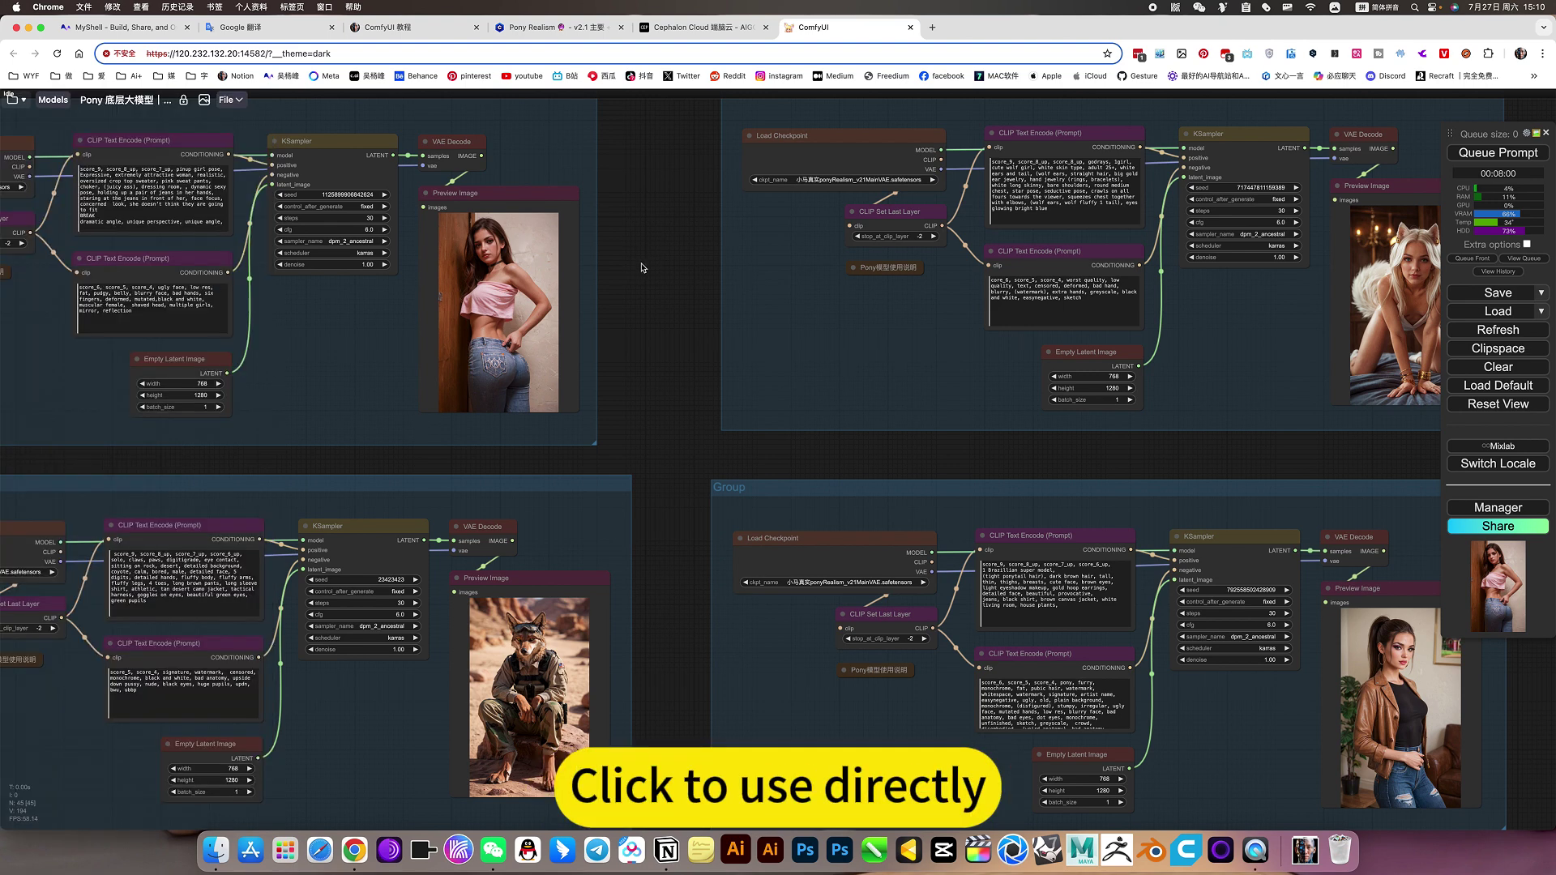
pyautogui.moveTo(646, 260); pyautogui.dragTo(1173, 384)
pyautogui.click(230, 99)
pyautogui.click(422, 129)
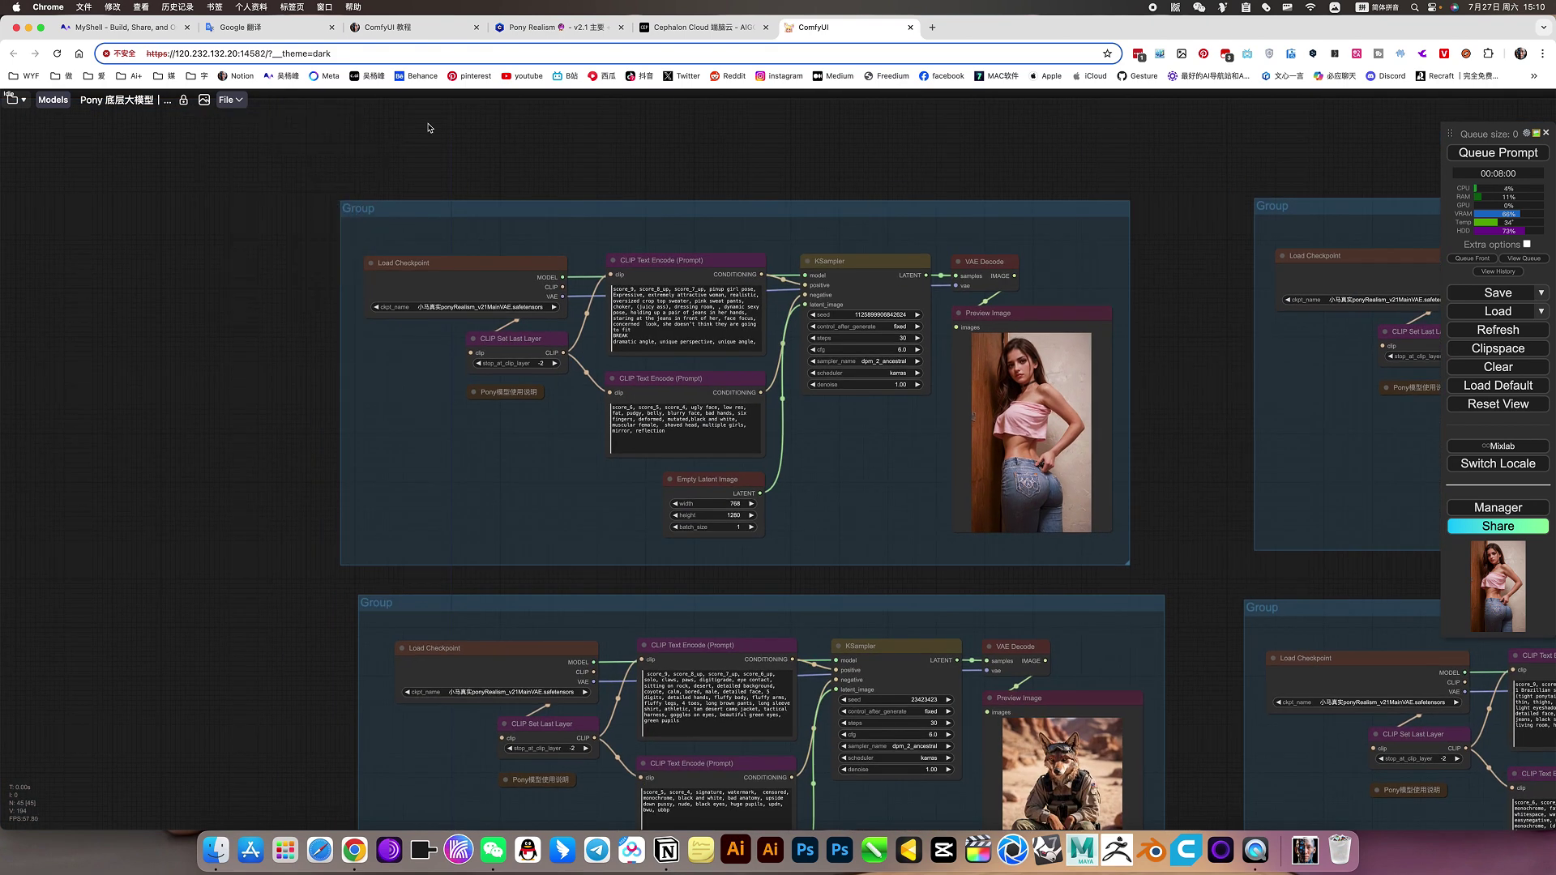
# Step: Switch to the ComfyUI 教程 Notion page, go to its workflow list and expand the Pony base-model entry's 下载设置 section
pyautogui.click(388, 27)
pyautogui.scroll(15, 283, 498)
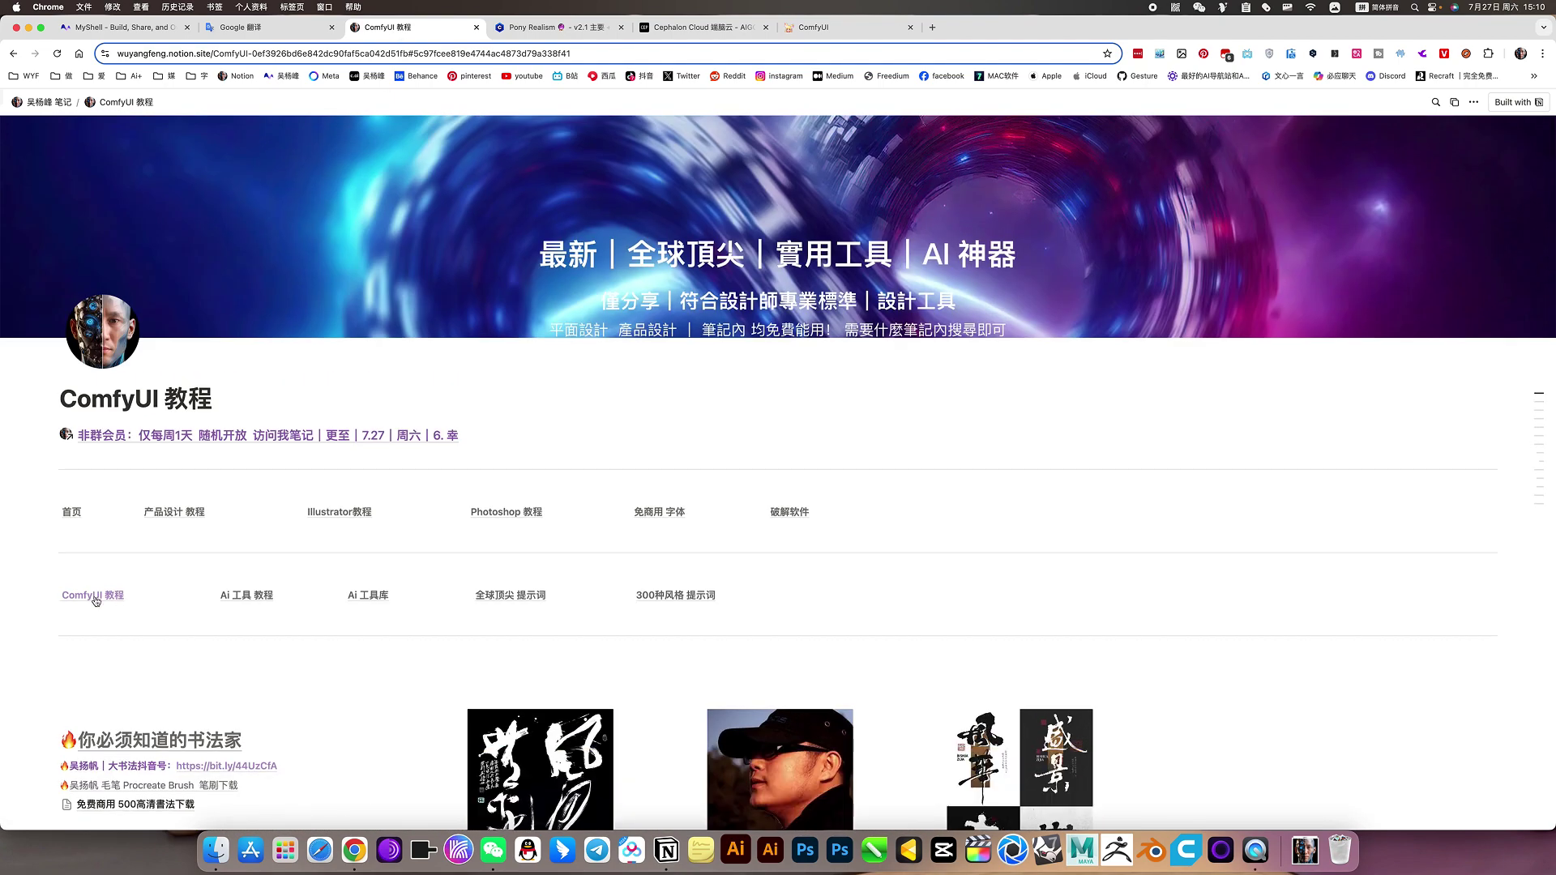
pyautogui.click(94, 597)
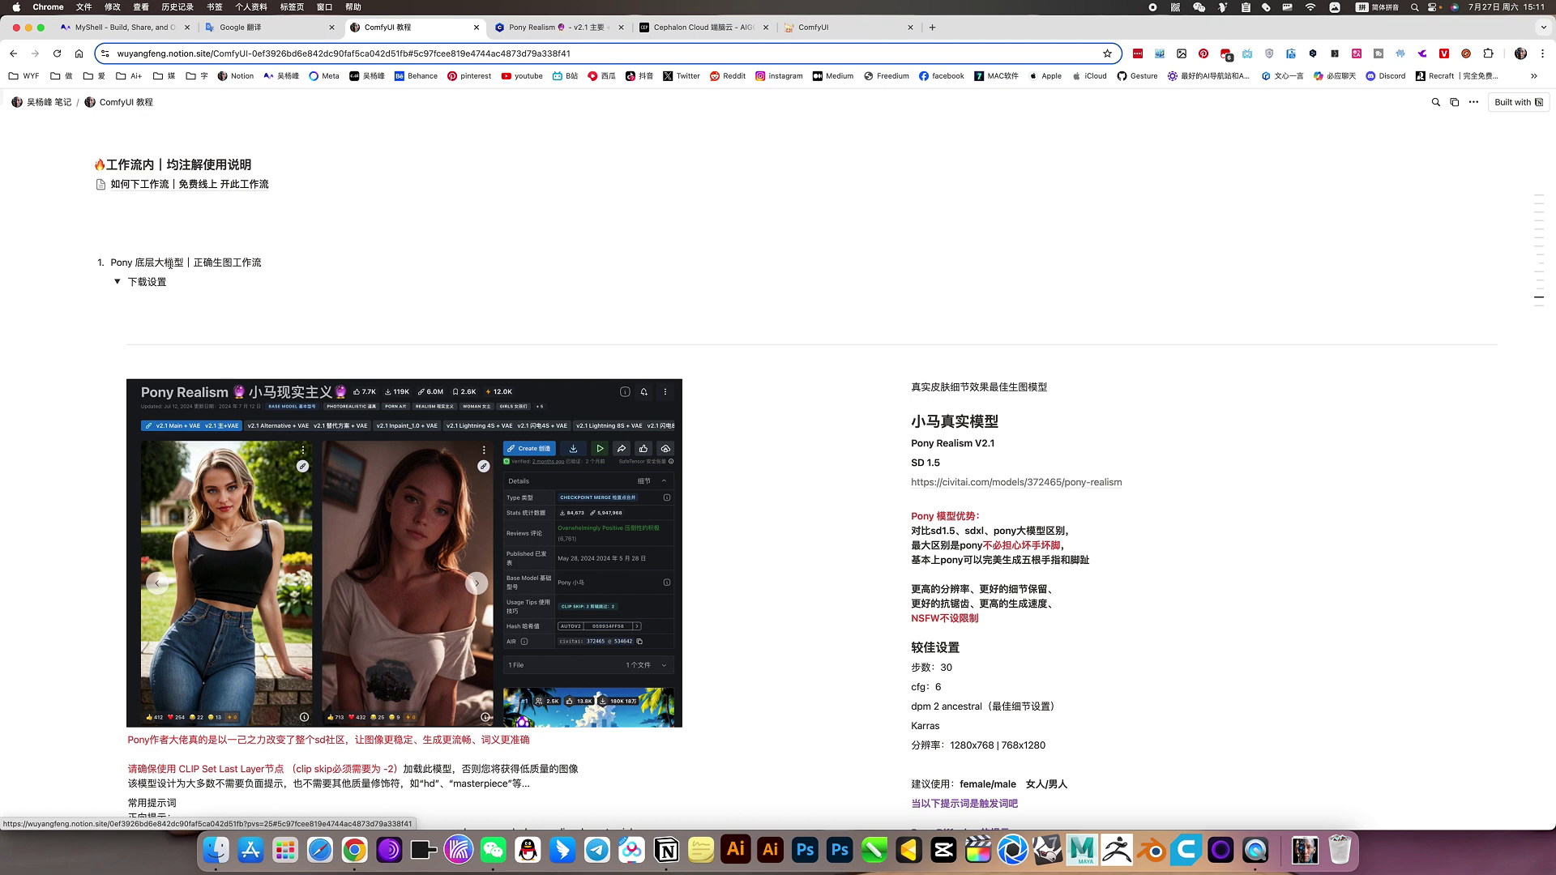
pyautogui.click(117, 281)
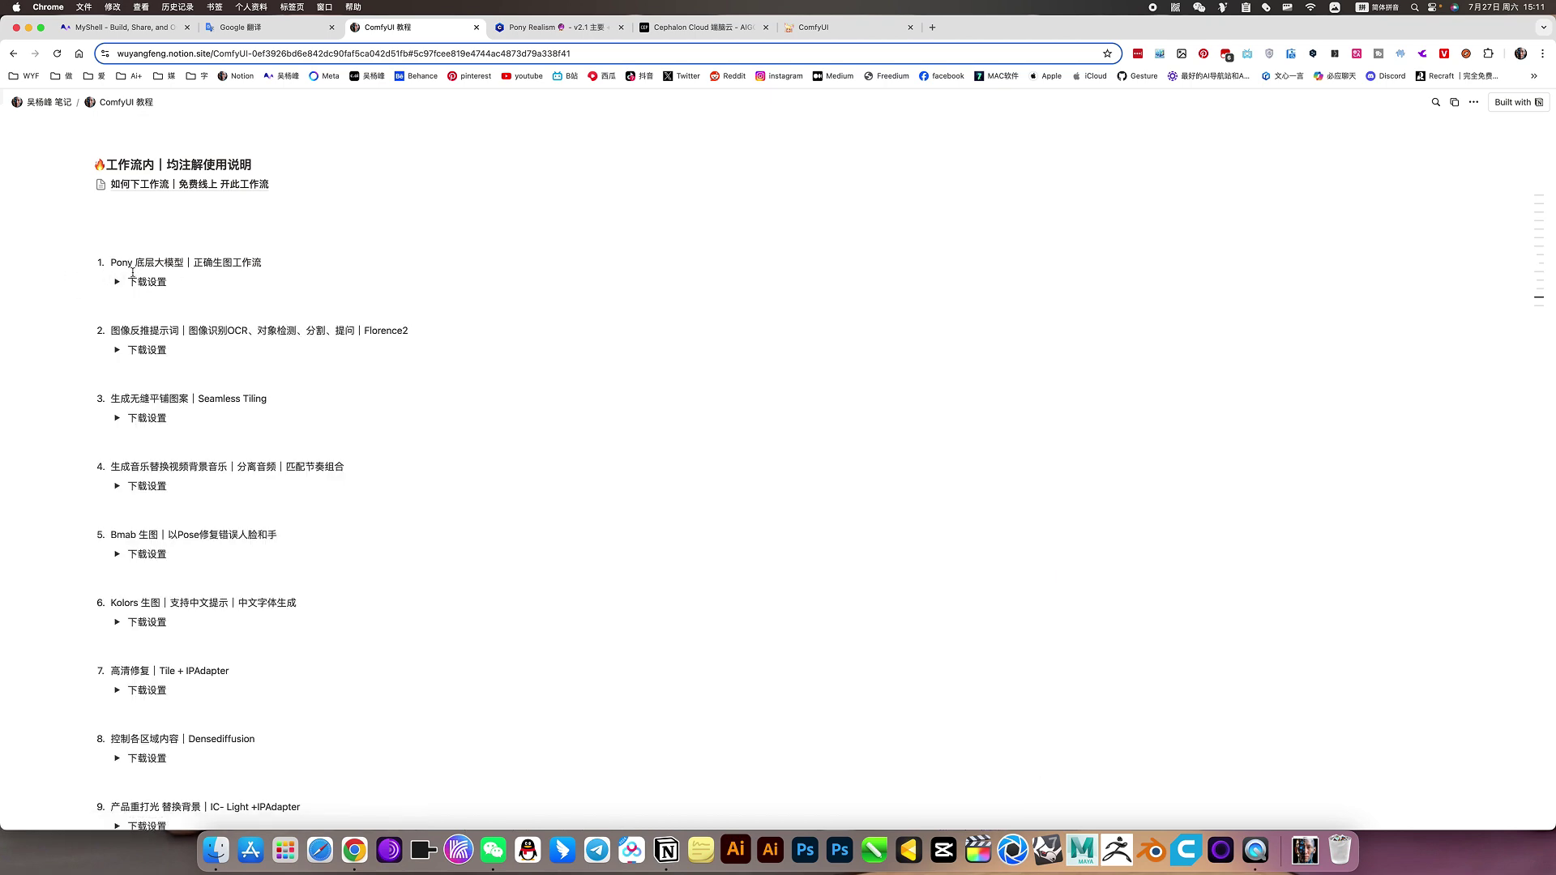
pyautogui.click(115, 282)
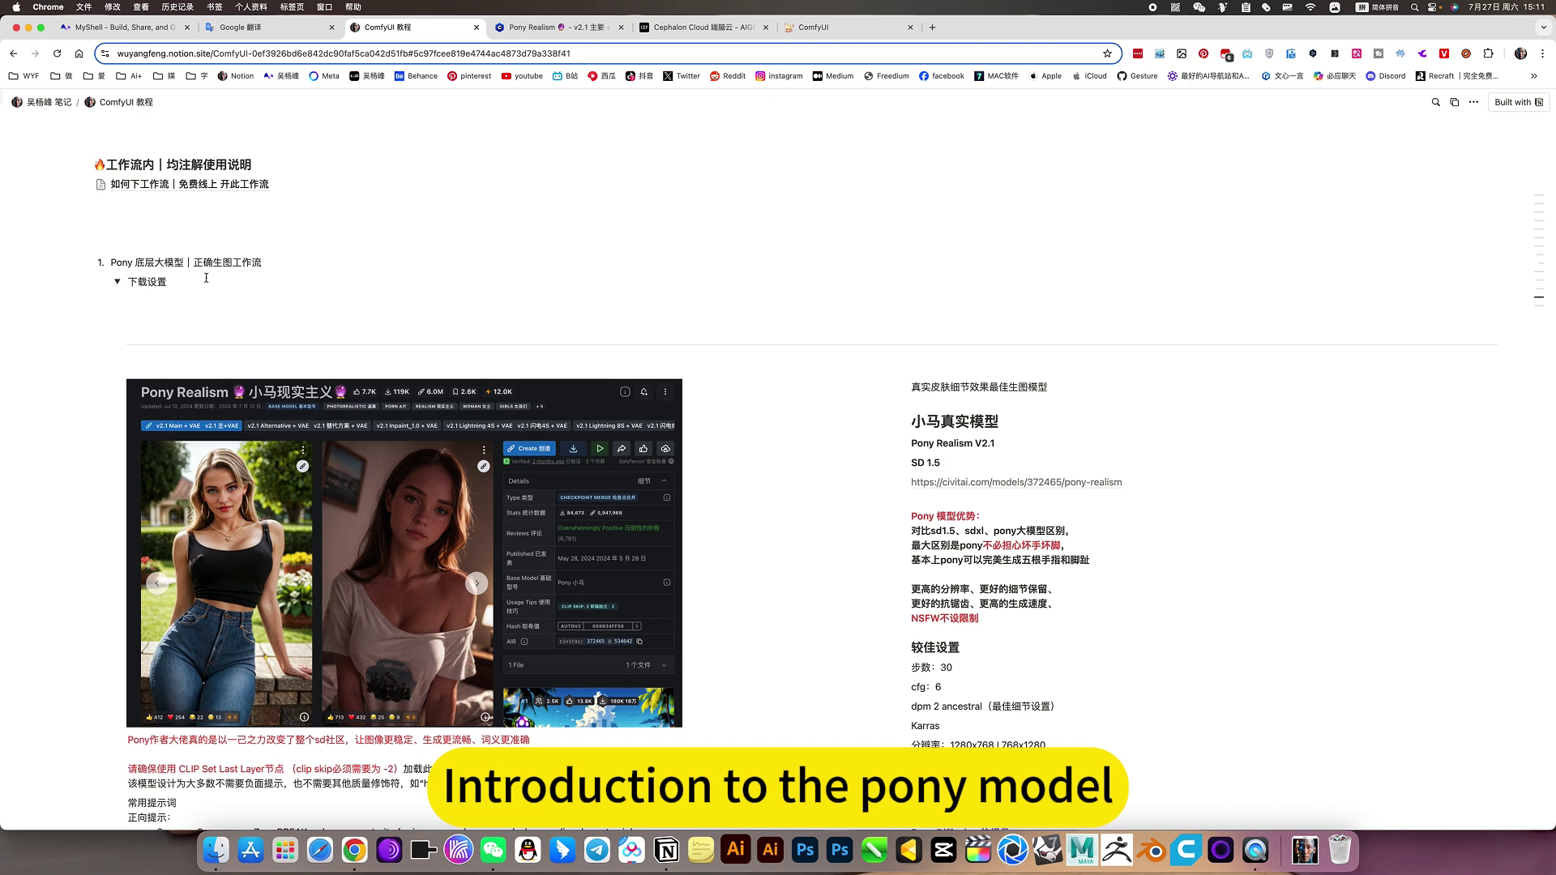
# Step: Read the Pony Realism notes on advantages, recommended settings and prompts, the annotated workflow screenshot and the workflow JSON download
pyautogui.scroll(-3, 206, 278)
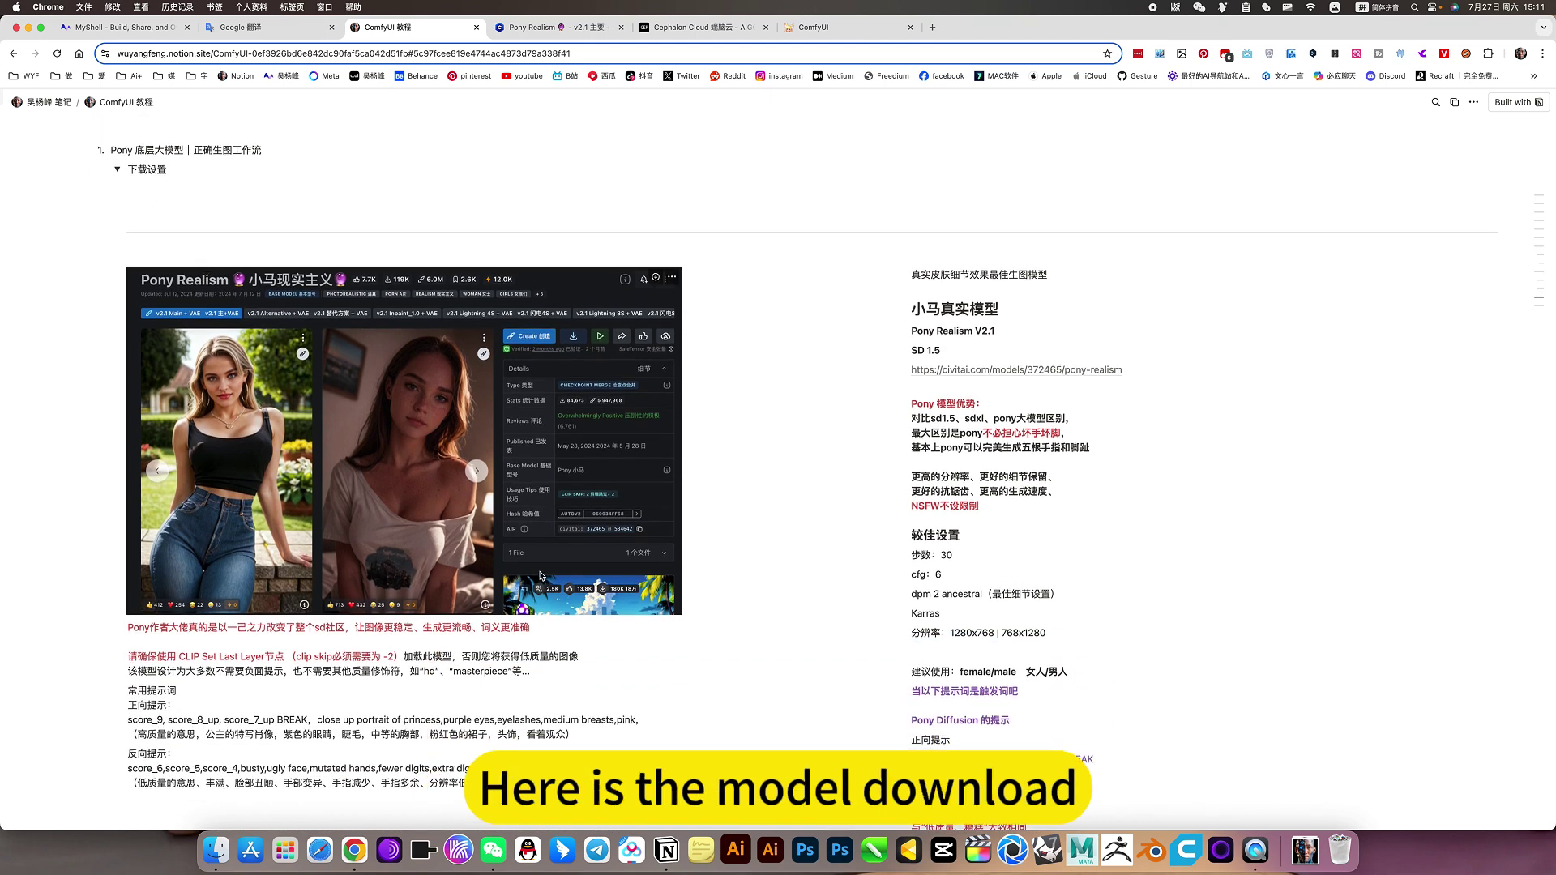
pyautogui.scroll(-3, 729, 486)
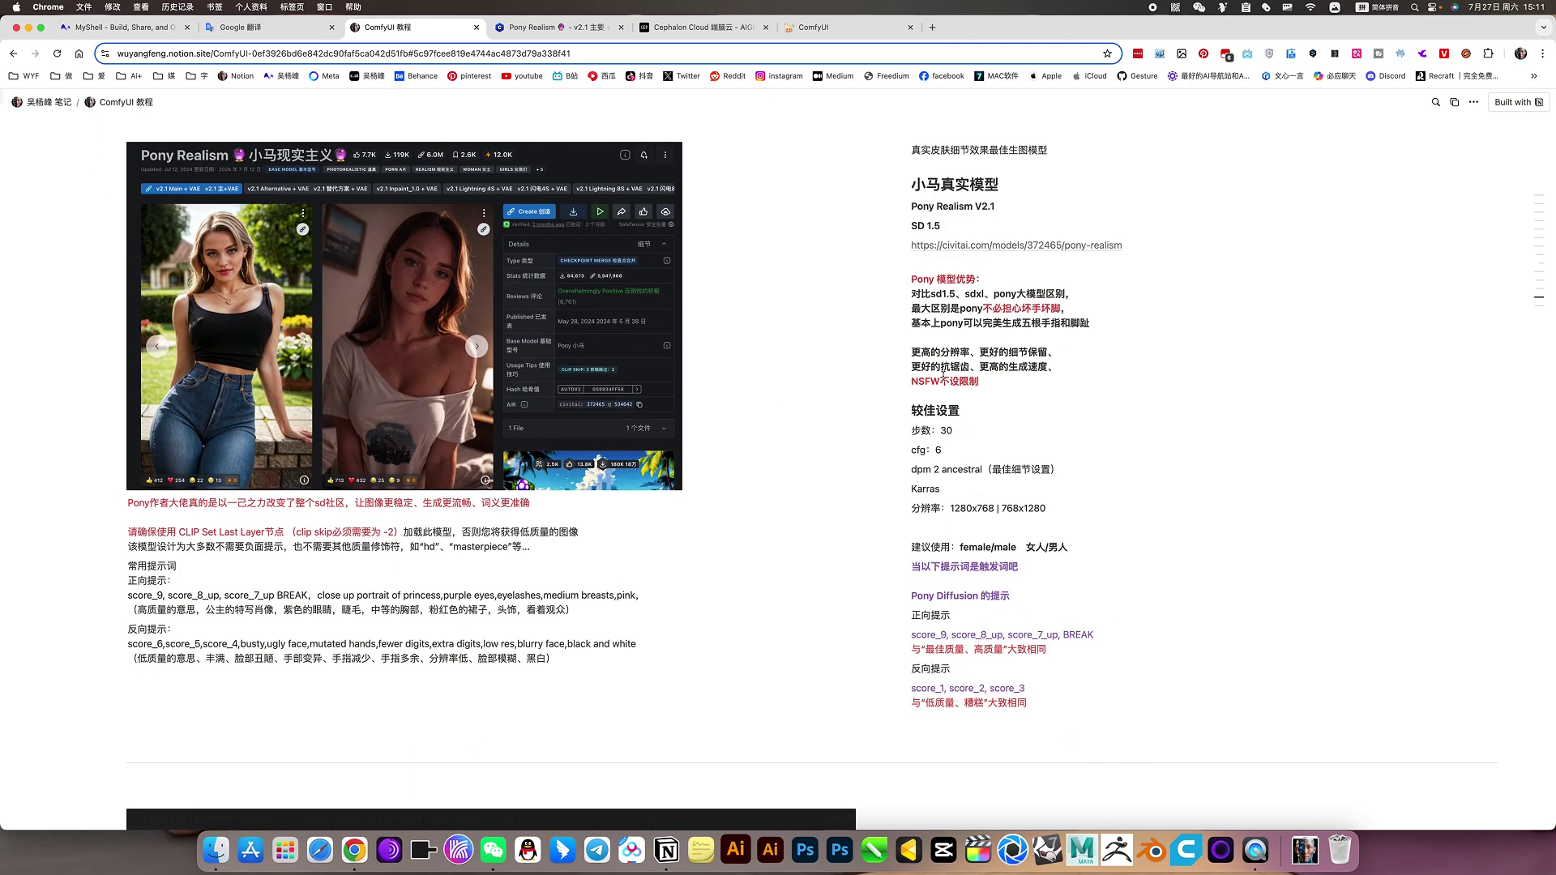
pyautogui.scroll(-8, 973, 397)
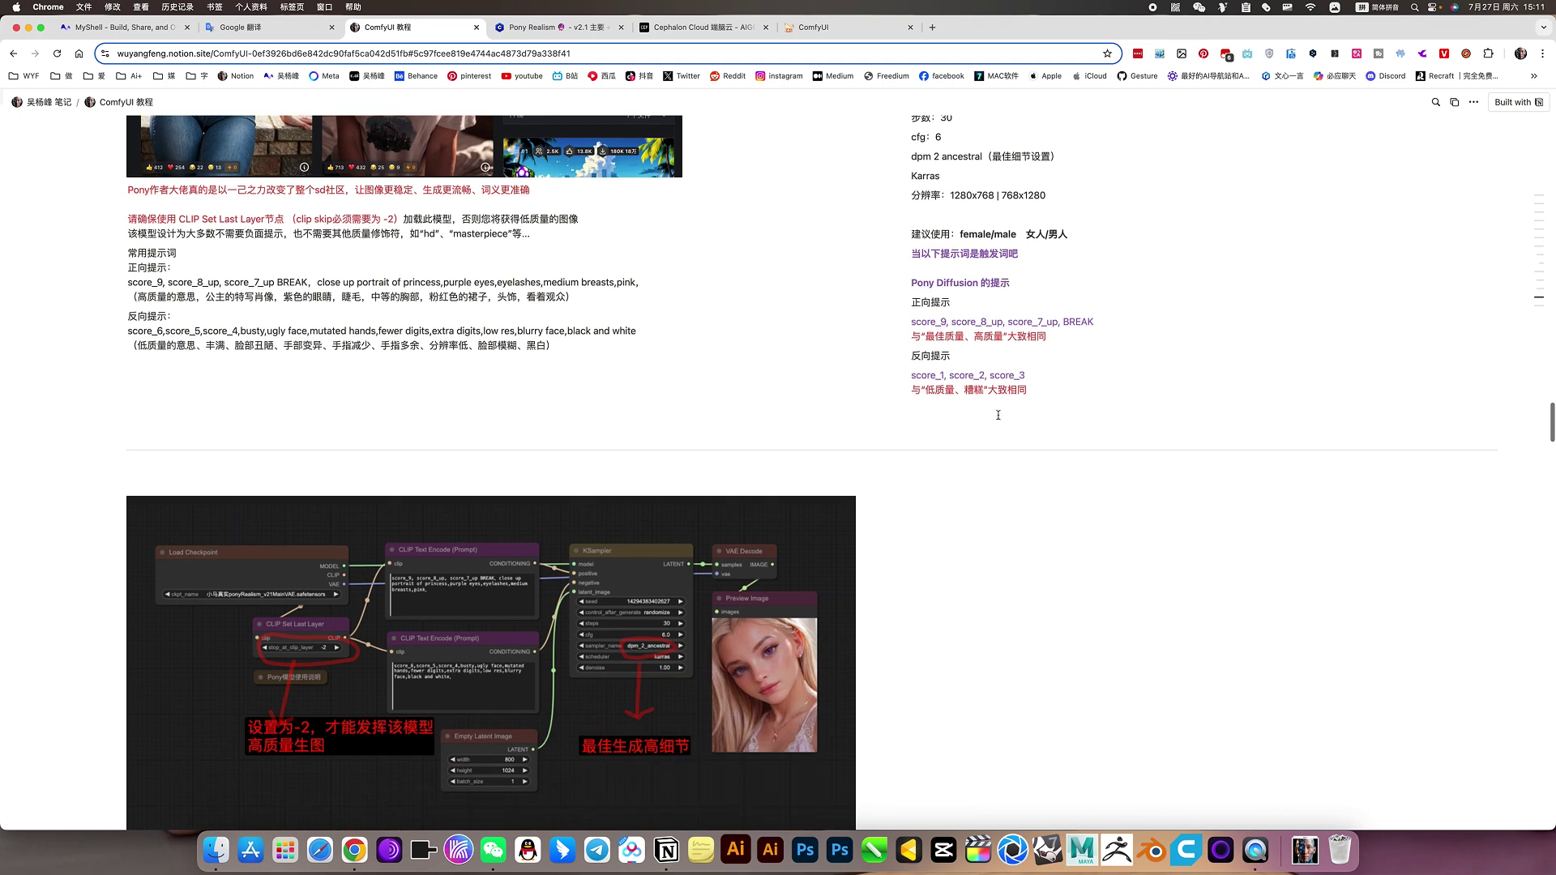
pyautogui.scroll(-10, 906, 574)
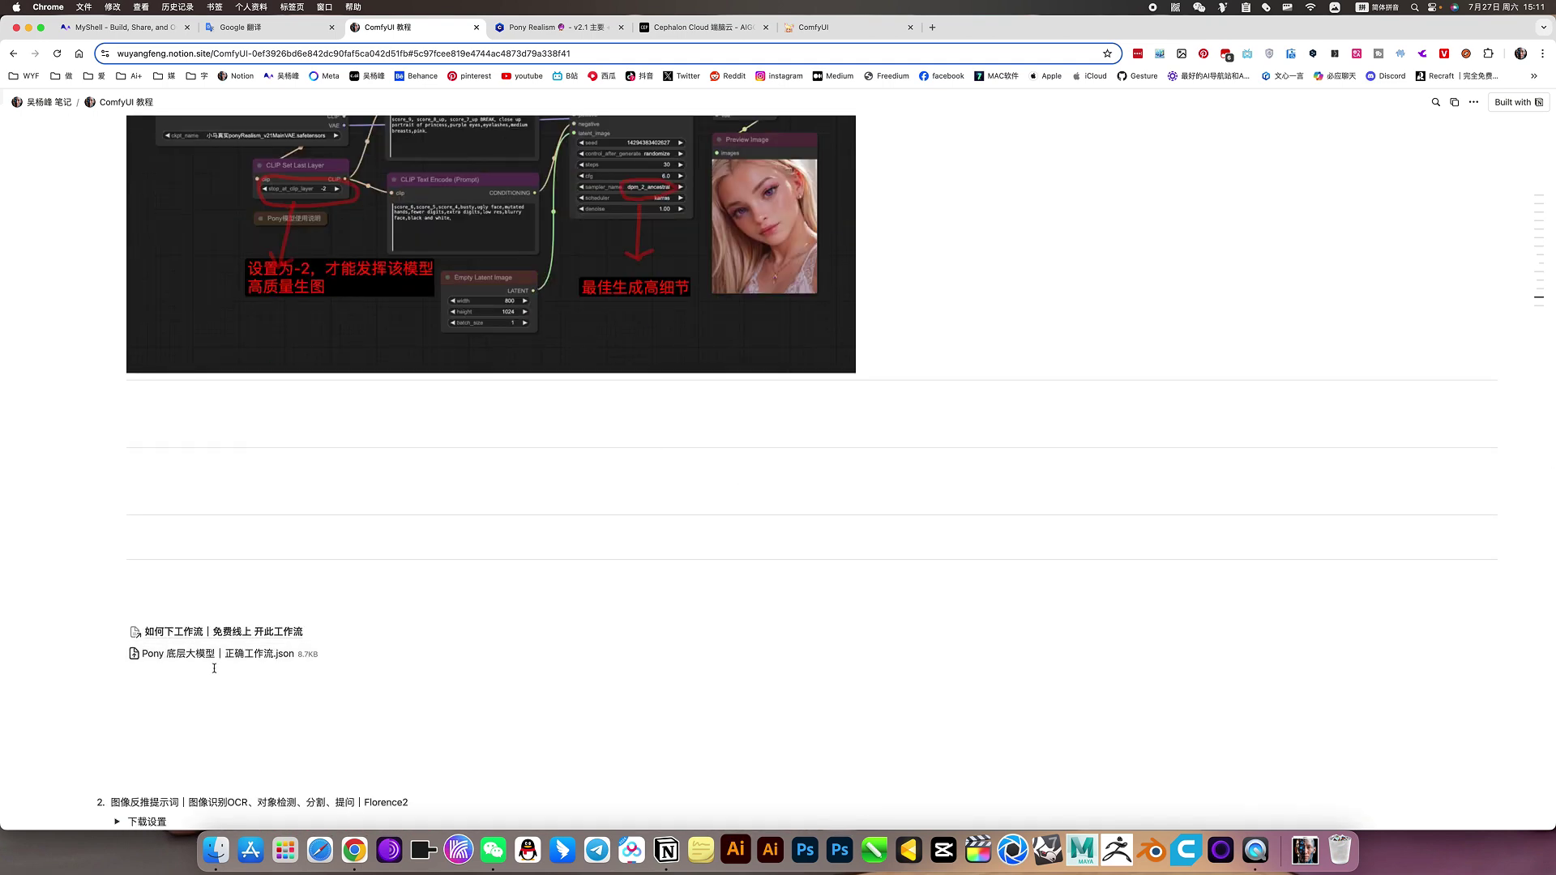
pyautogui.scroll(12, 549, 410)
pyautogui.scroll(-7, 567, 430)
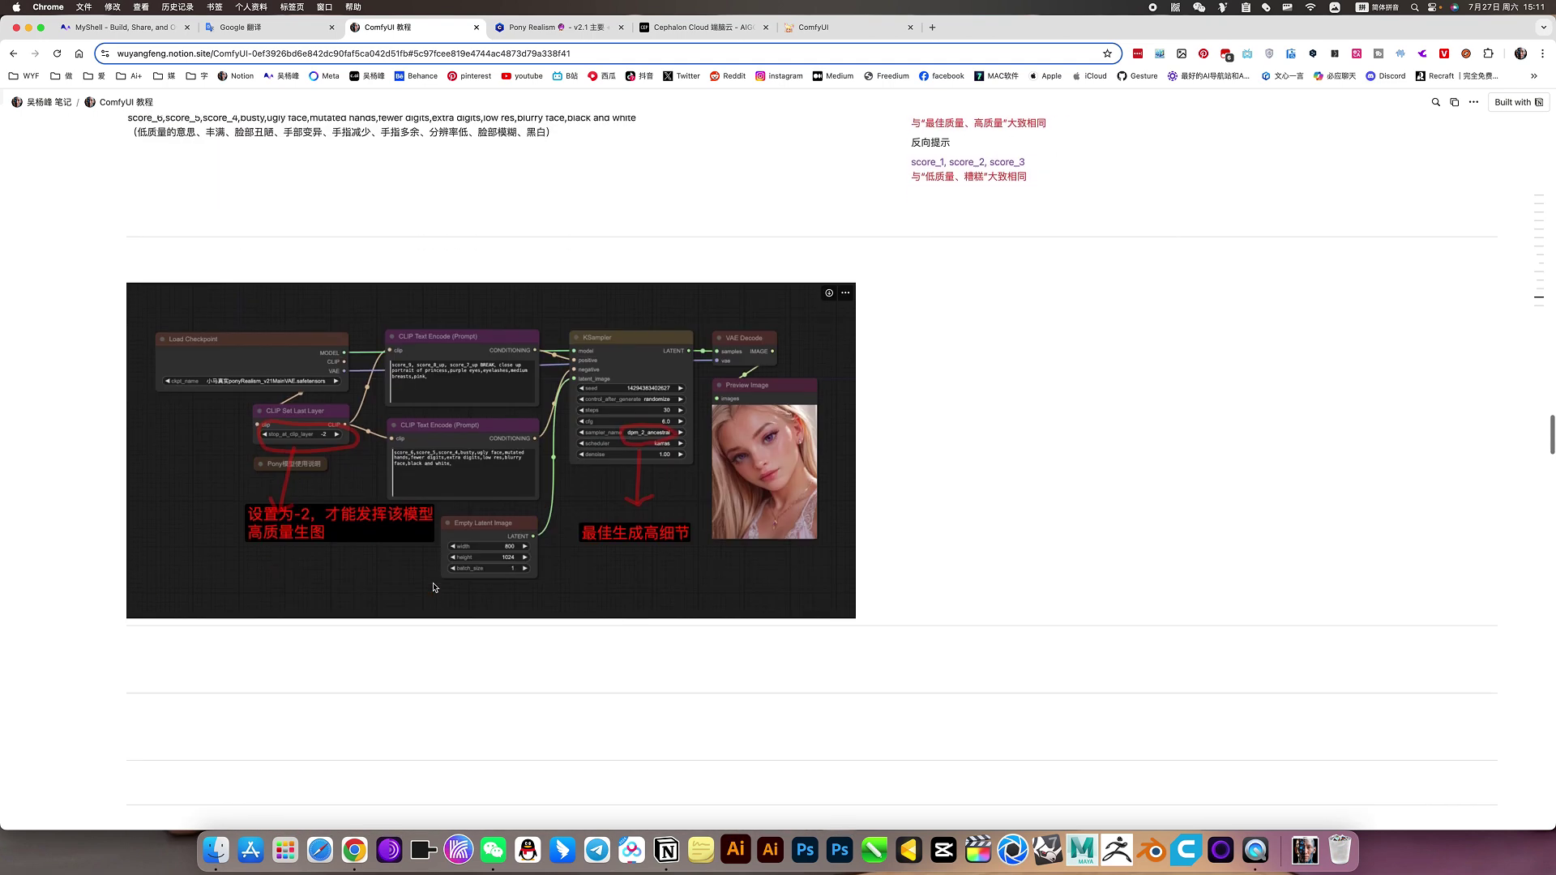
# Step: Switch to the Pony Realism page on Civitai and review its sample images, version notes and model details
pyautogui.click(536, 29)
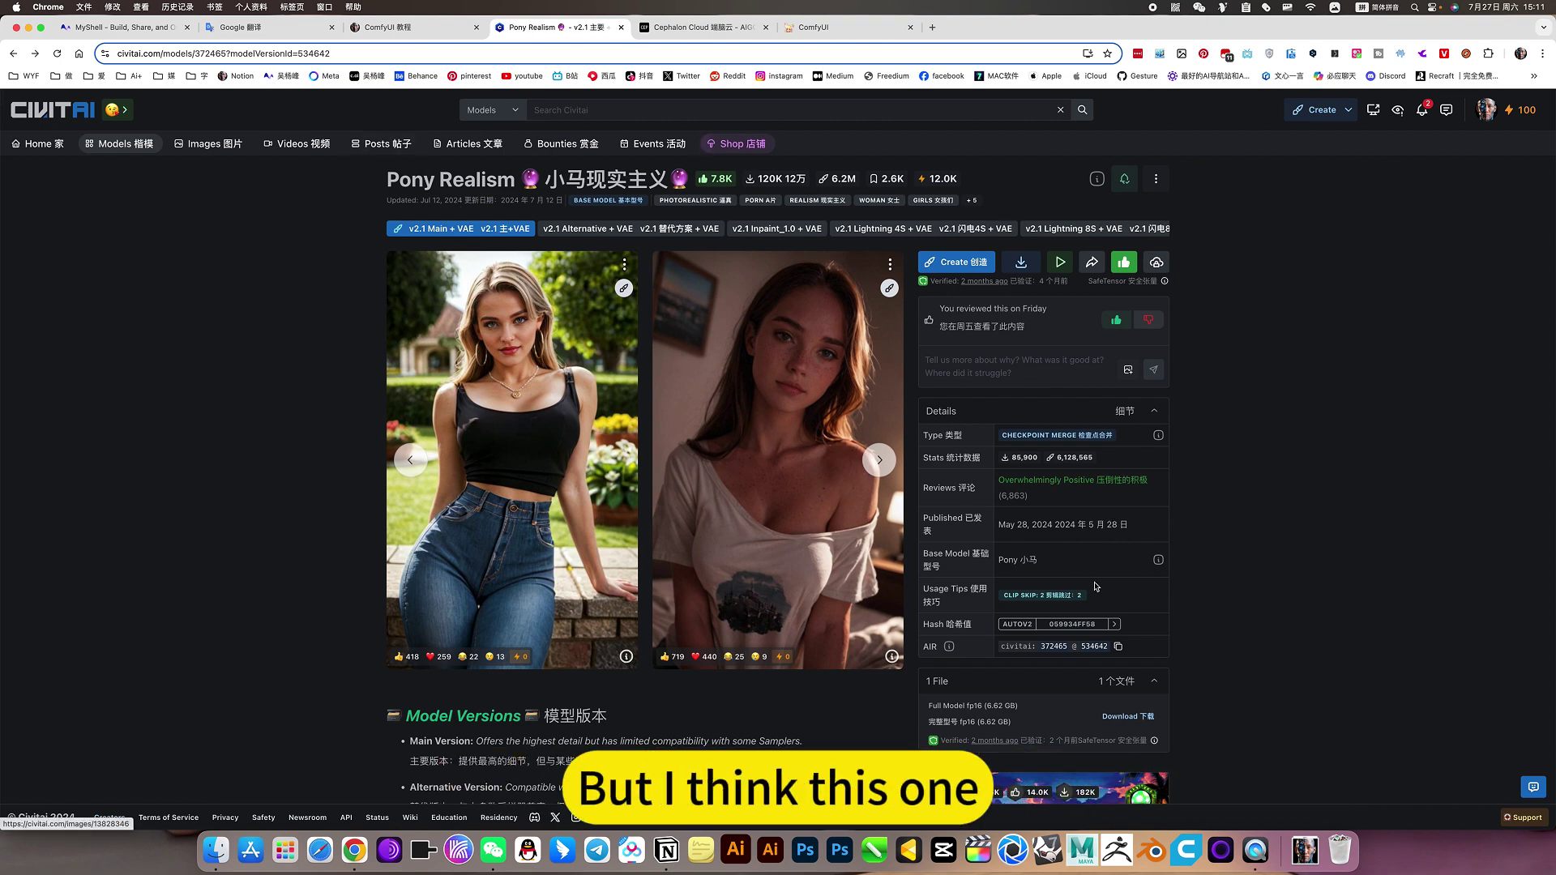
pyautogui.scroll(-1, 1141, 623)
pyautogui.scroll(1, 1141, 623)
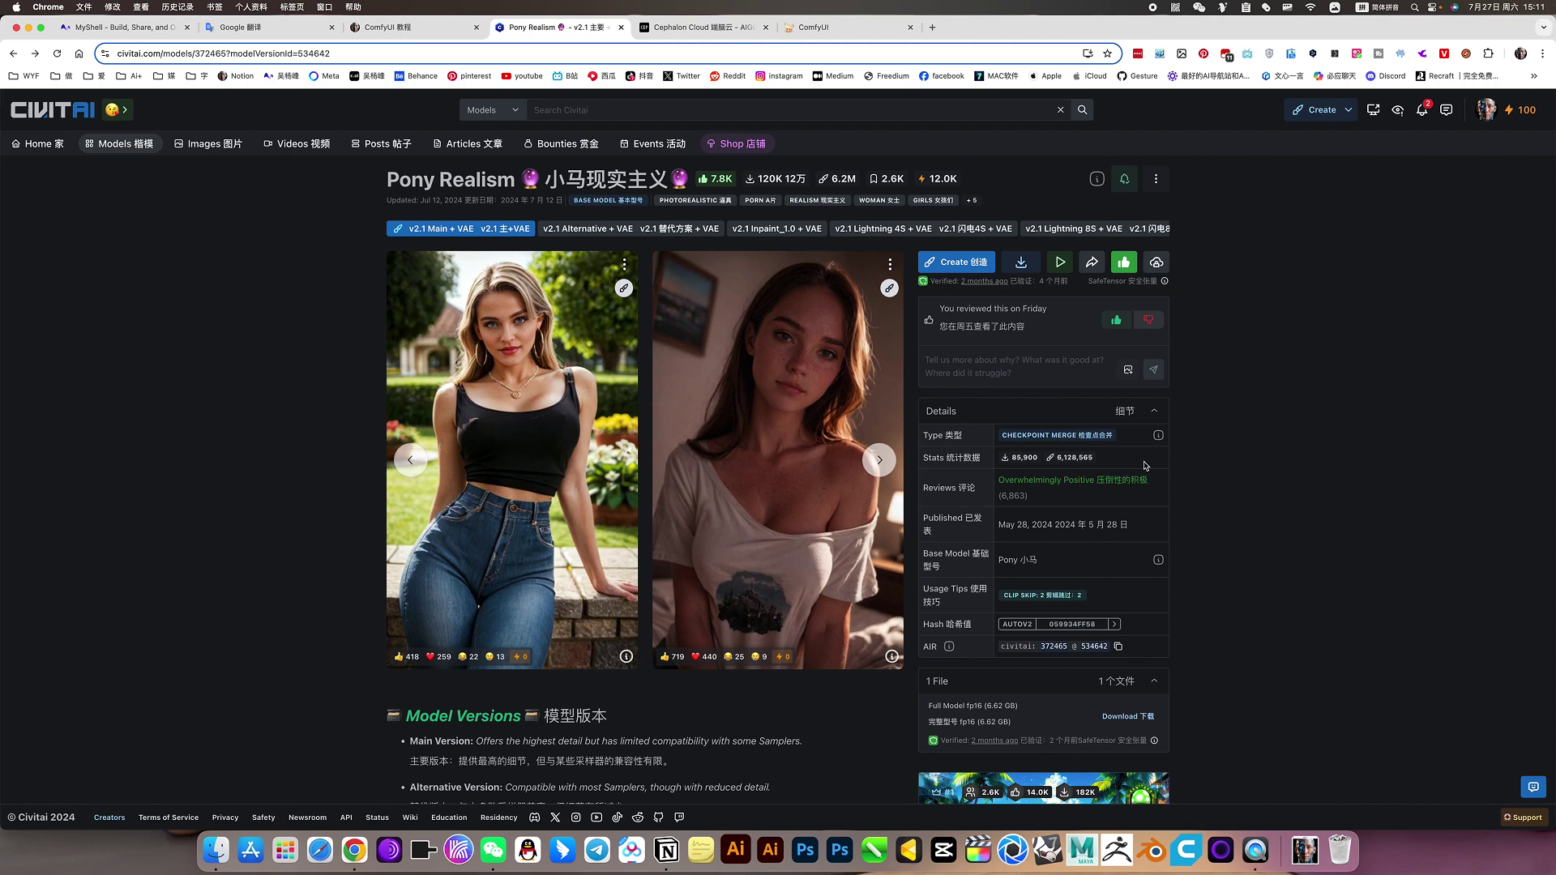
pyautogui.scroll(-1, 1217, 474)
pyautogui.scroll(1, 1217, 473)
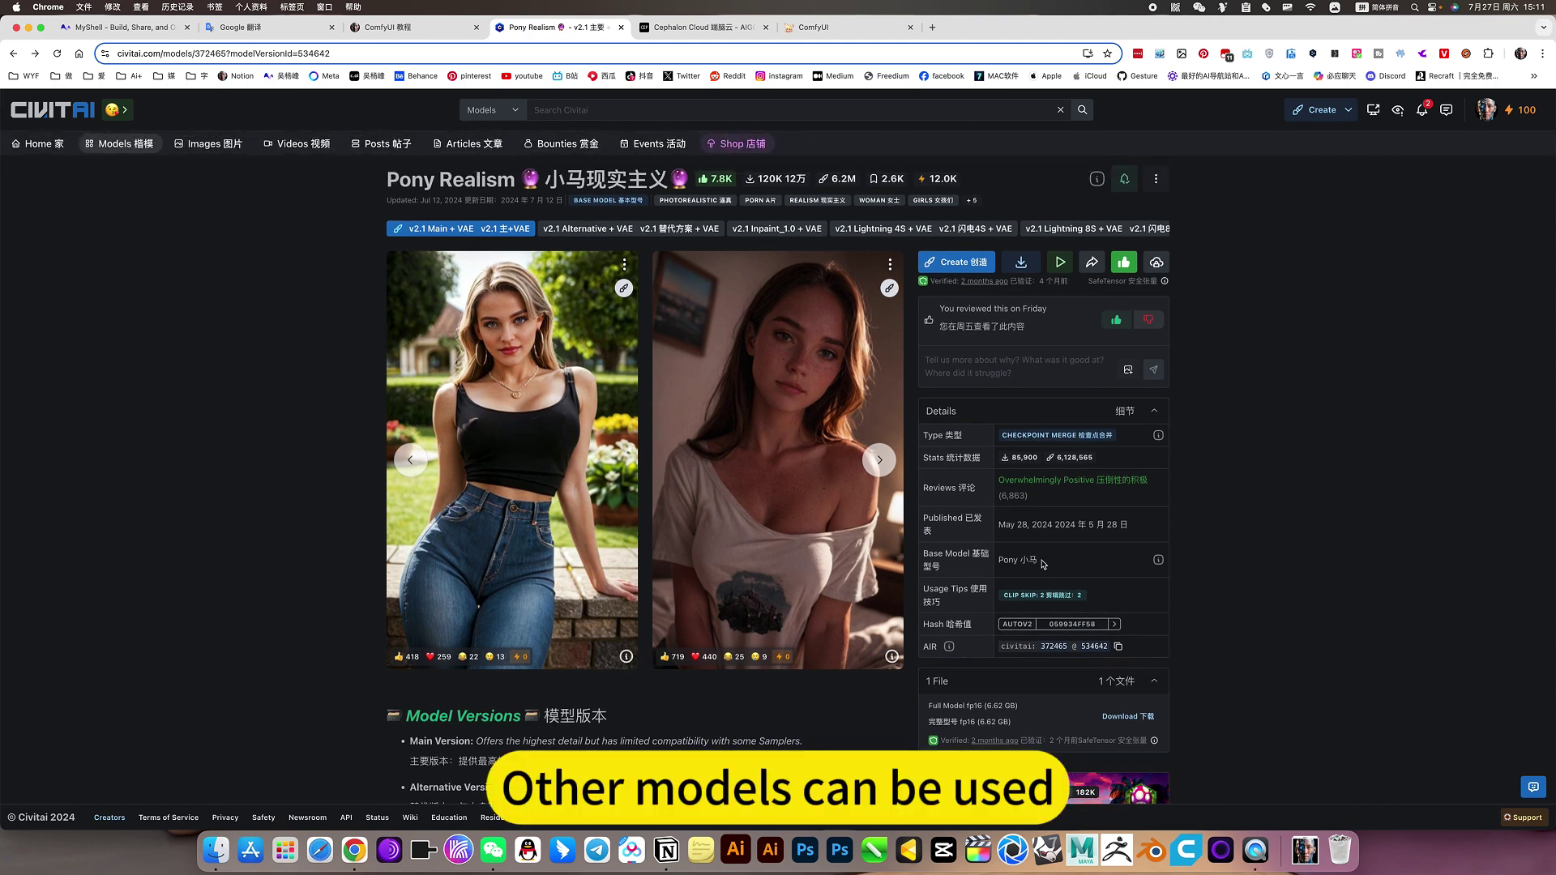
# Step: Highlight the Base Model entry in the Civitai details, clear the selection and review the model version descriptions
pyautogui.moveTo(1044, 565); pyautogui.dragTo(1000, 565)
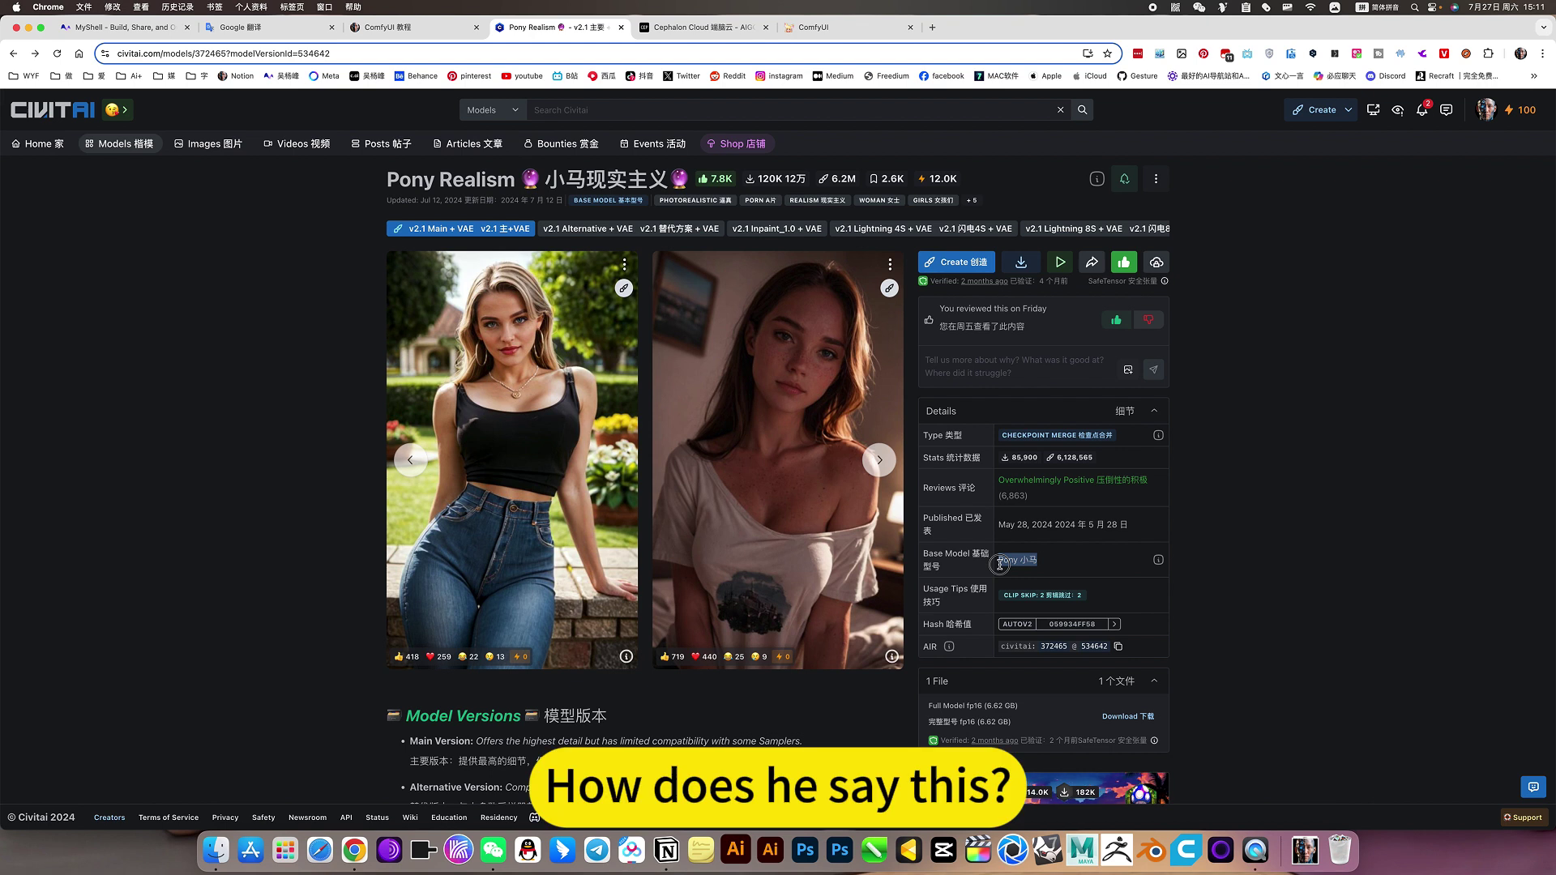
pyautogui.click(1223, 567)
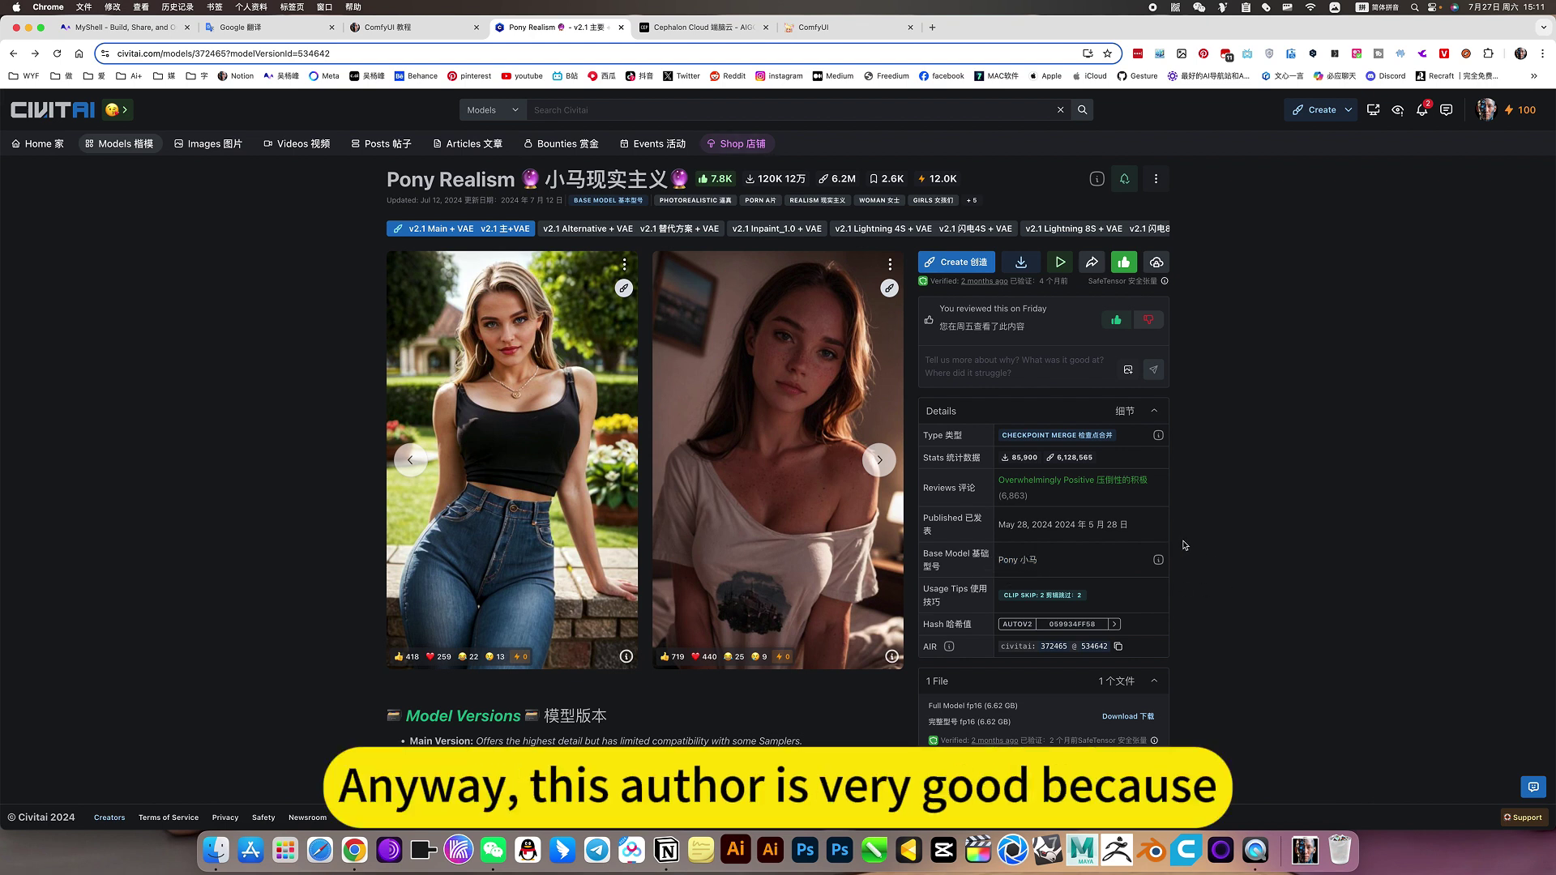
pyautogui.scroll(-2, 1244, 528)
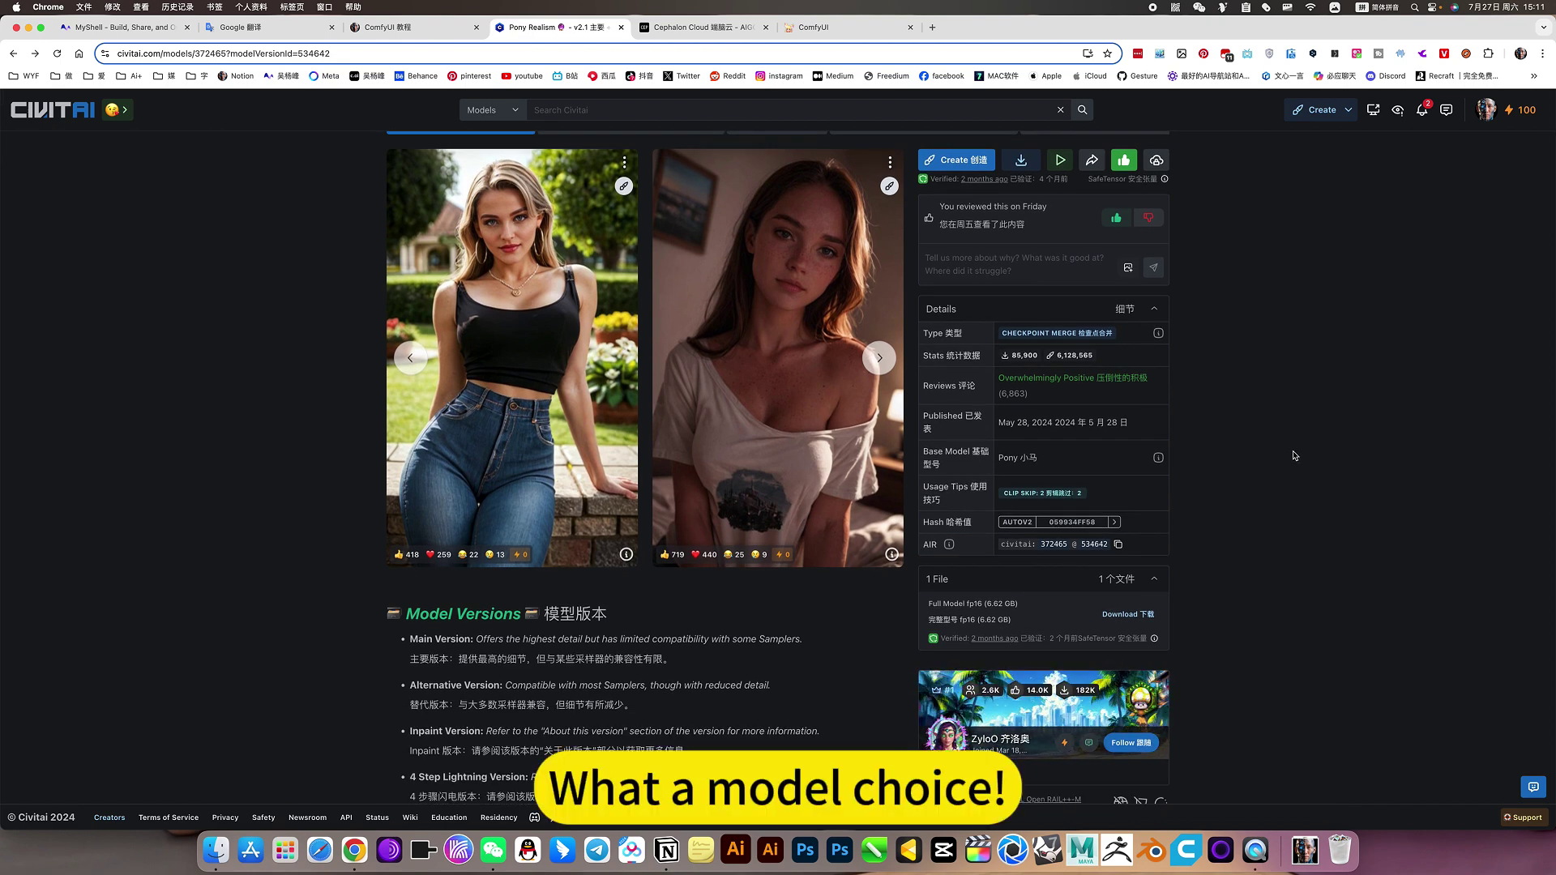
pyautogui.scroll(2, 1294, 456)
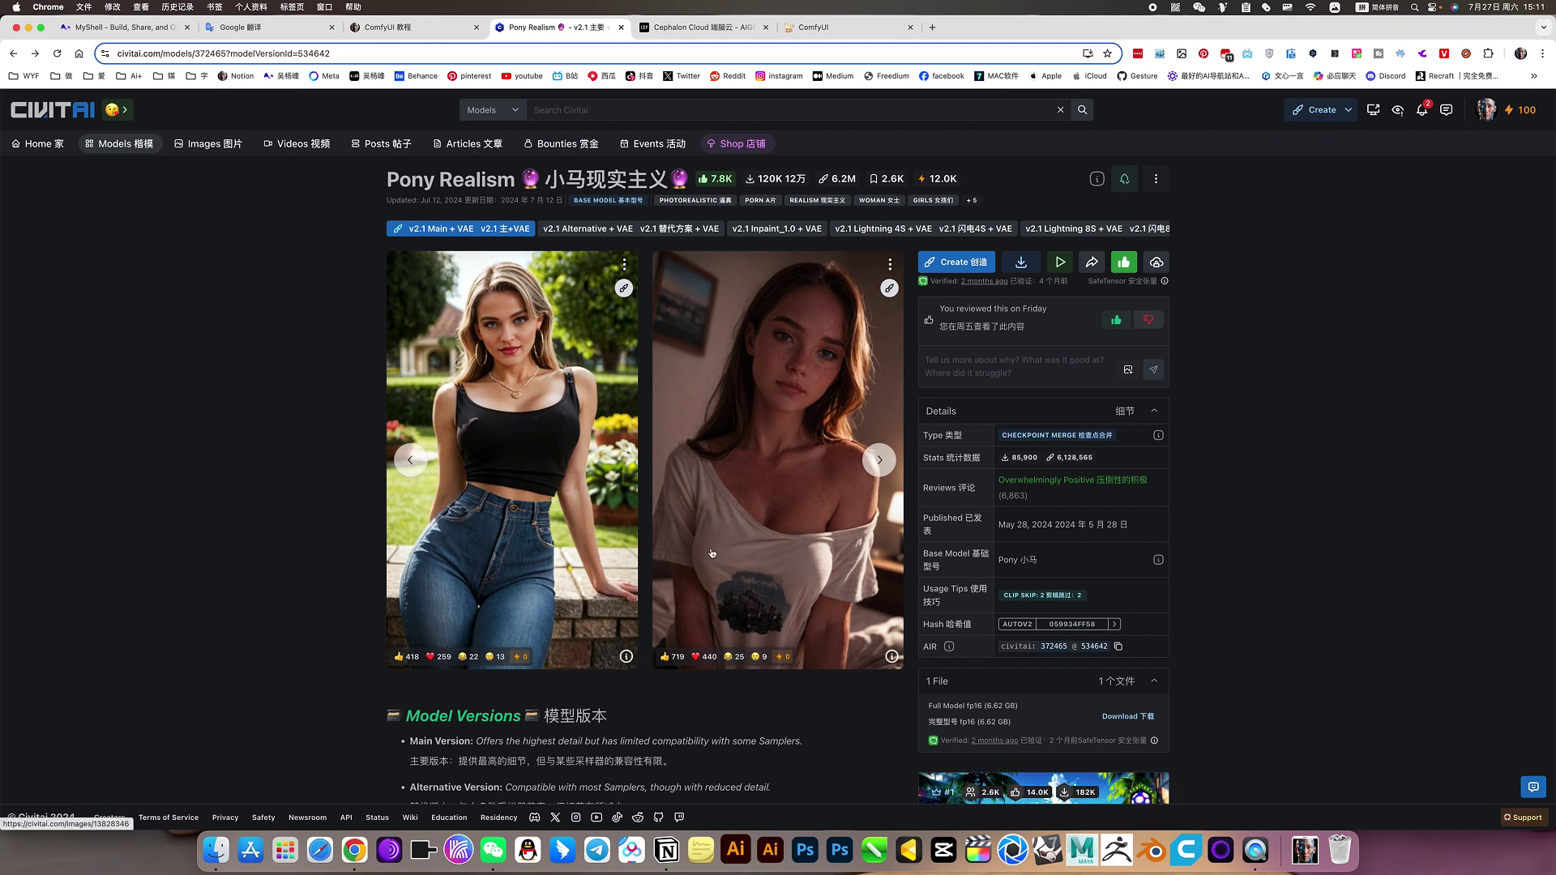
pyautogui.scroll(-3, 604, 365)
pyautogui.scroll(3, 600, 324)
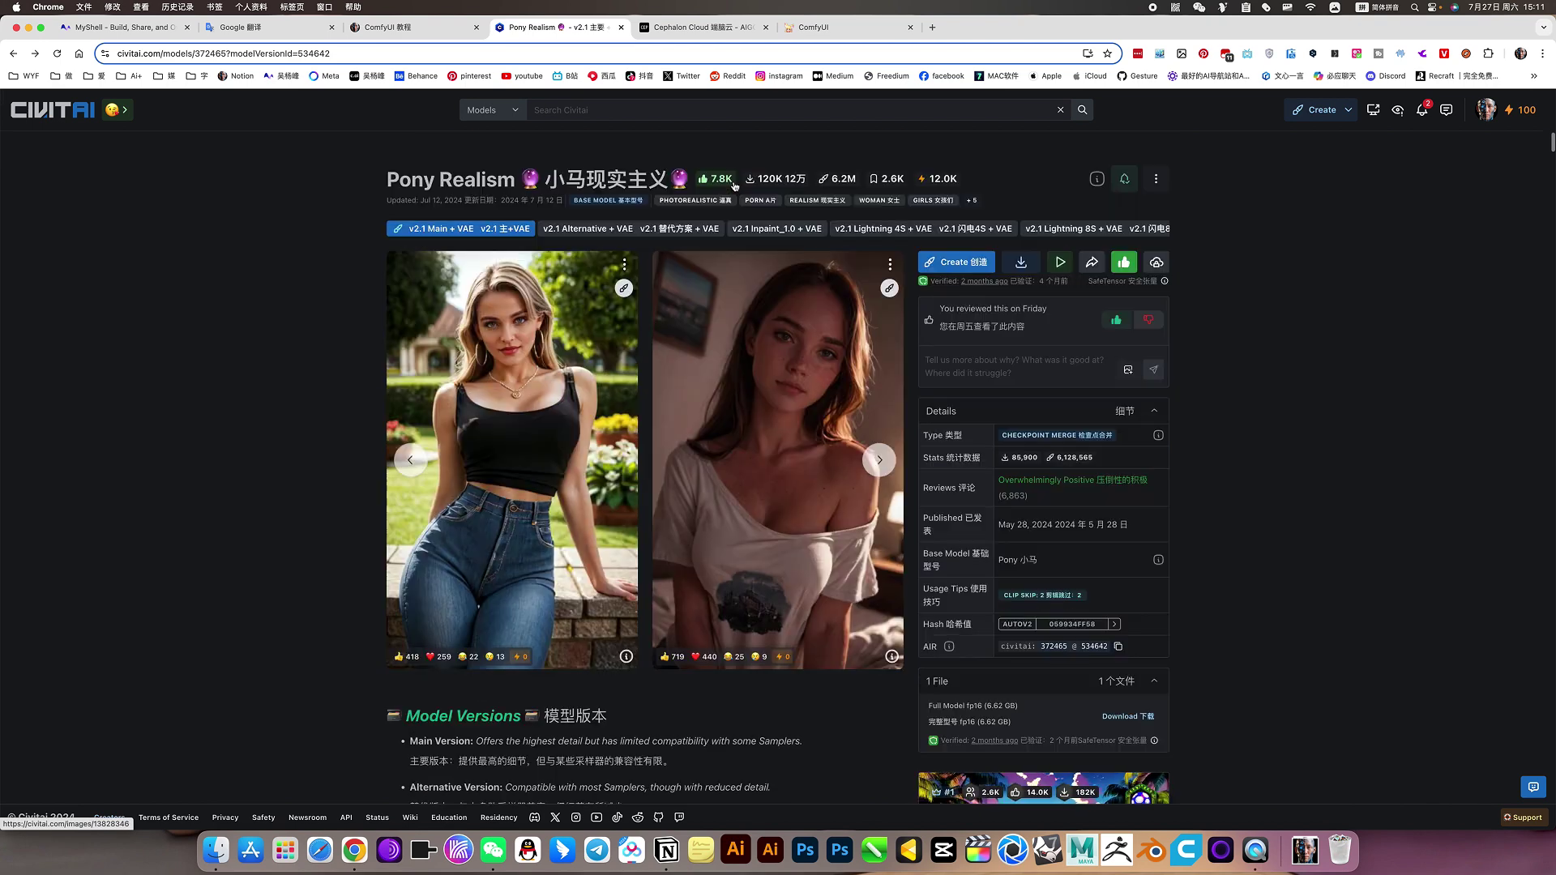
# Step: View the Cephalon Cloud homepage again, return to ComfyUI and inspect the leather-jacket woman's workflow group
pyautogui.click(681, 29)
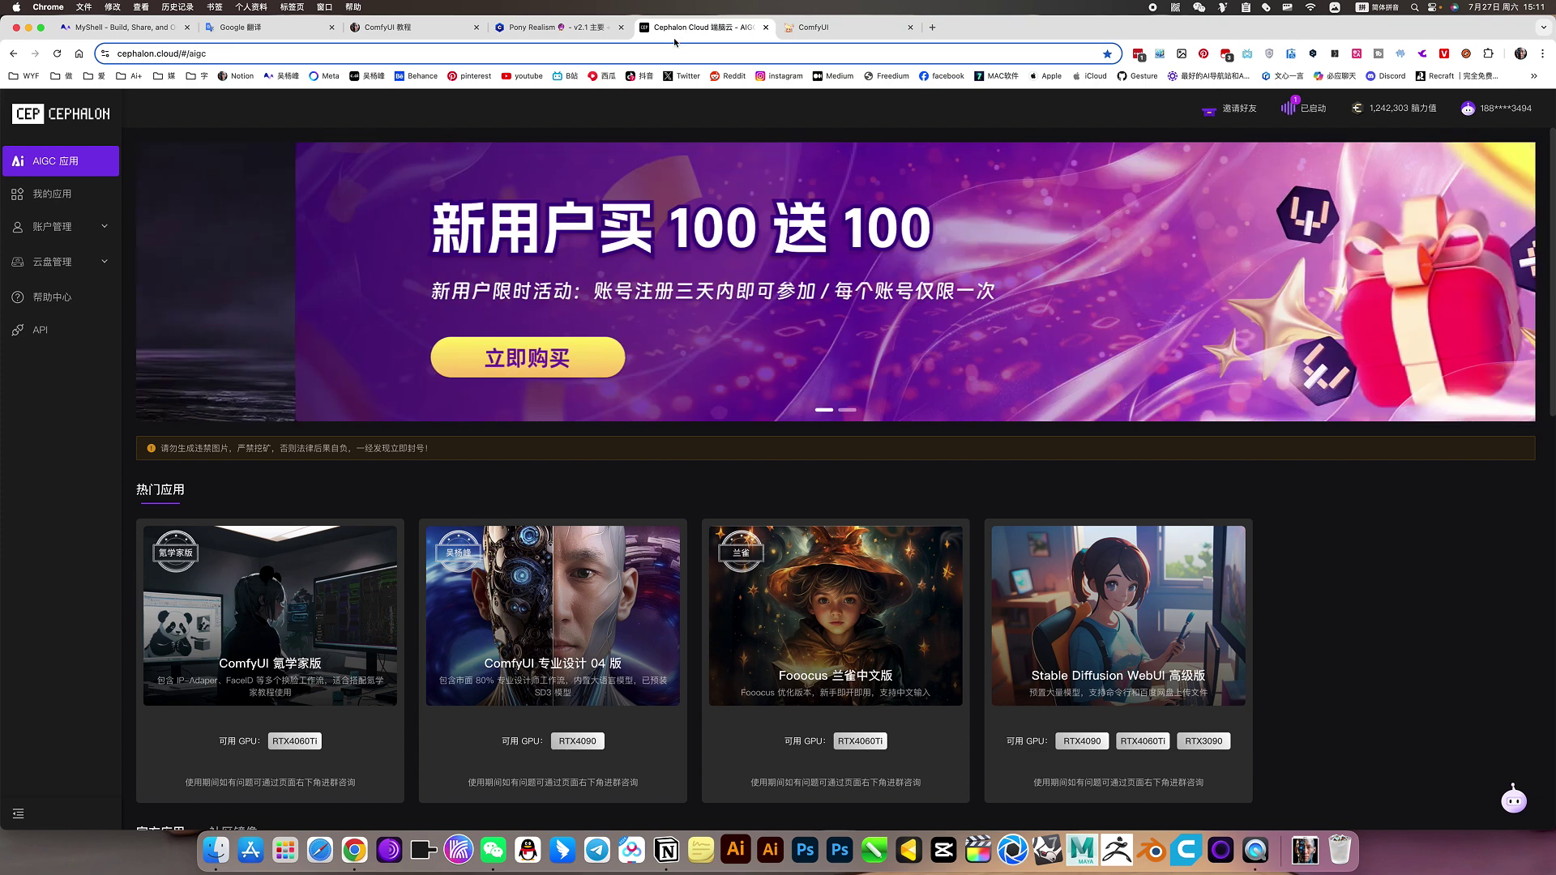
pyautogui.click(832, 30)
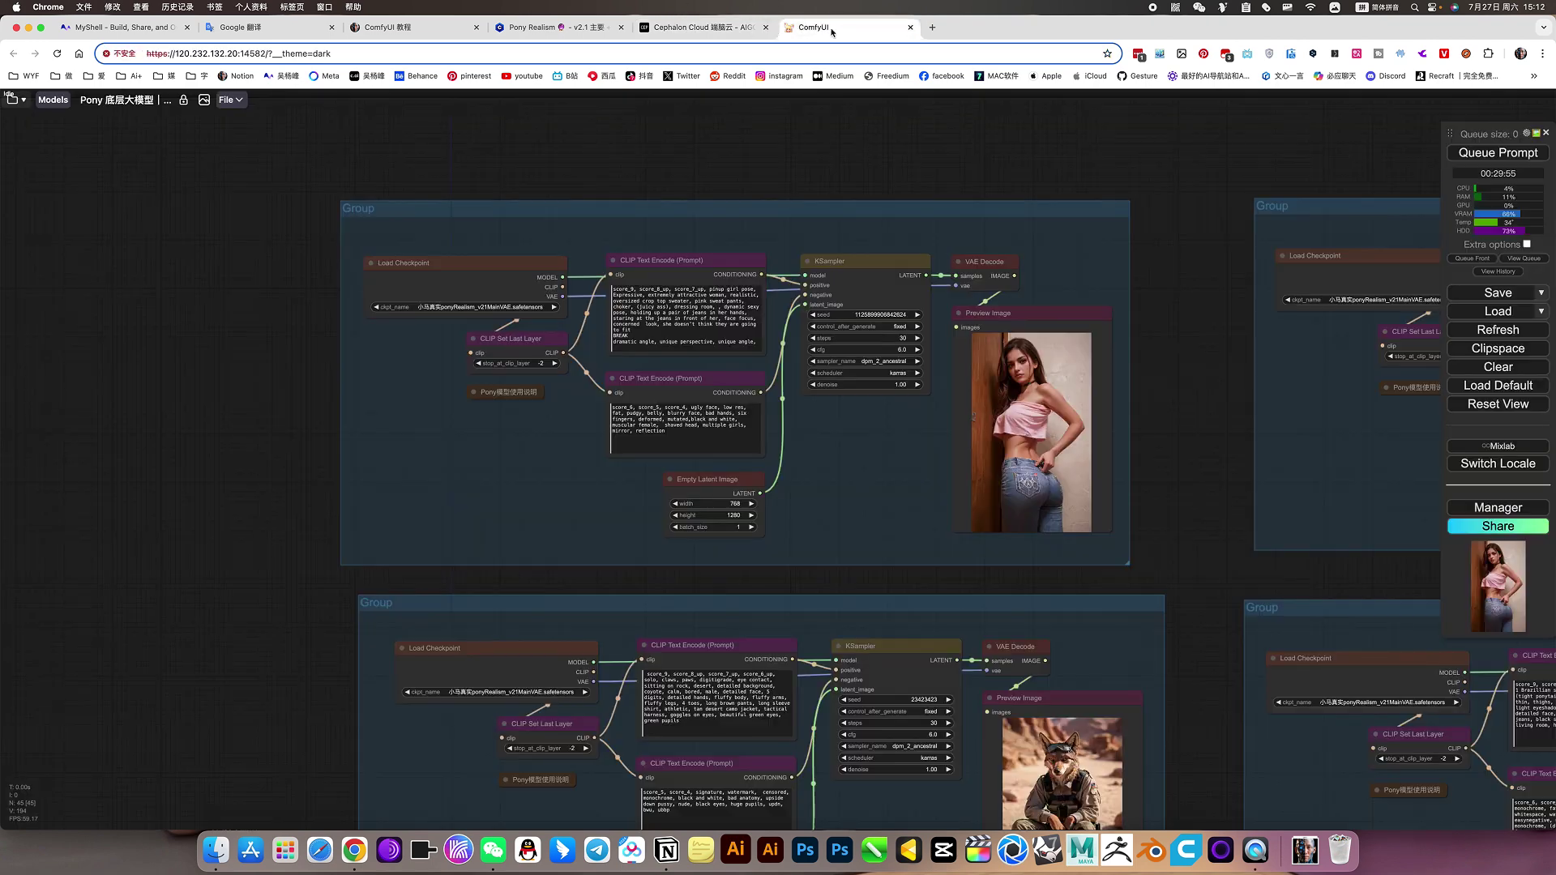
pyautogui.moveTo(1128, 454); pyautogui.dragTo(238, 126)
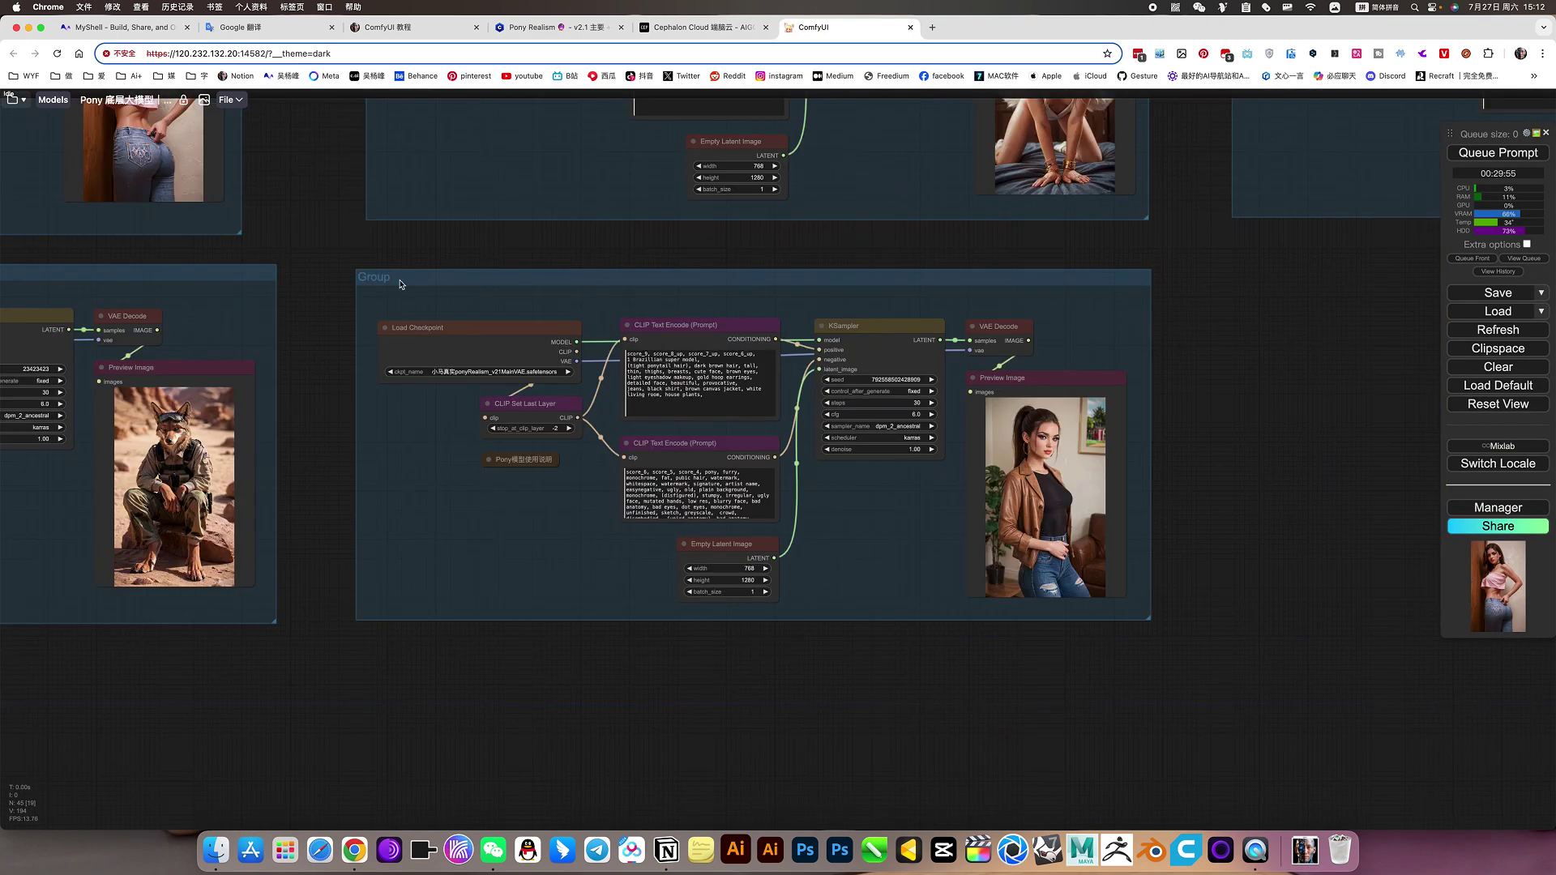
# Step: Inspect the hands in the white-haired woman's preview image and the overall quality of the lynx character's preview image
pyautogui.moveTo(1213, 509); pyautogui.dragTo(1168, 519)
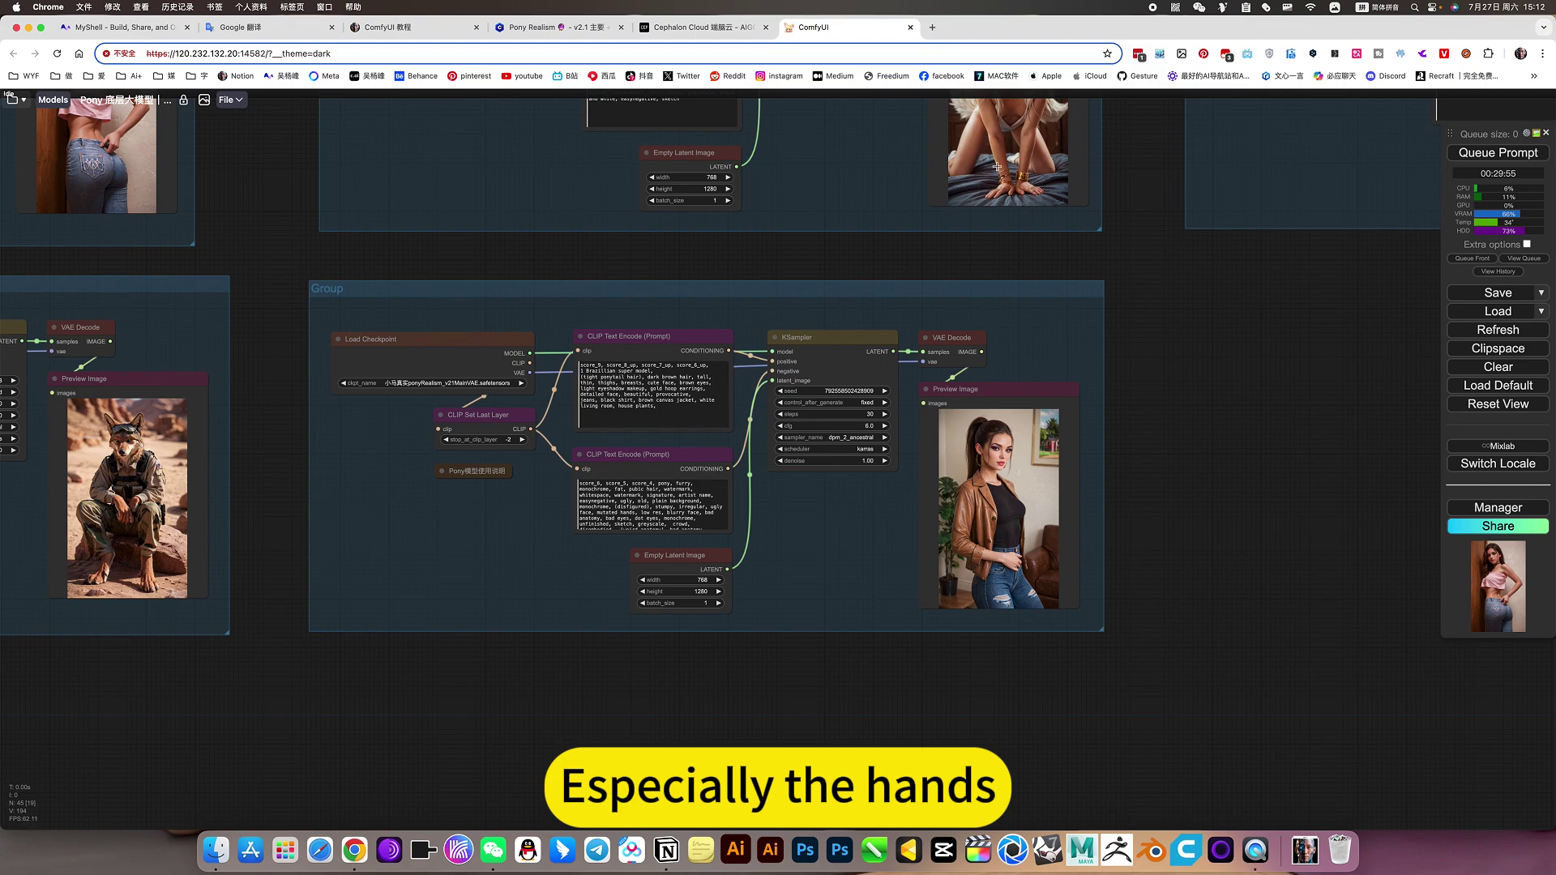
pyautogui.scroll(8, 996, 166)
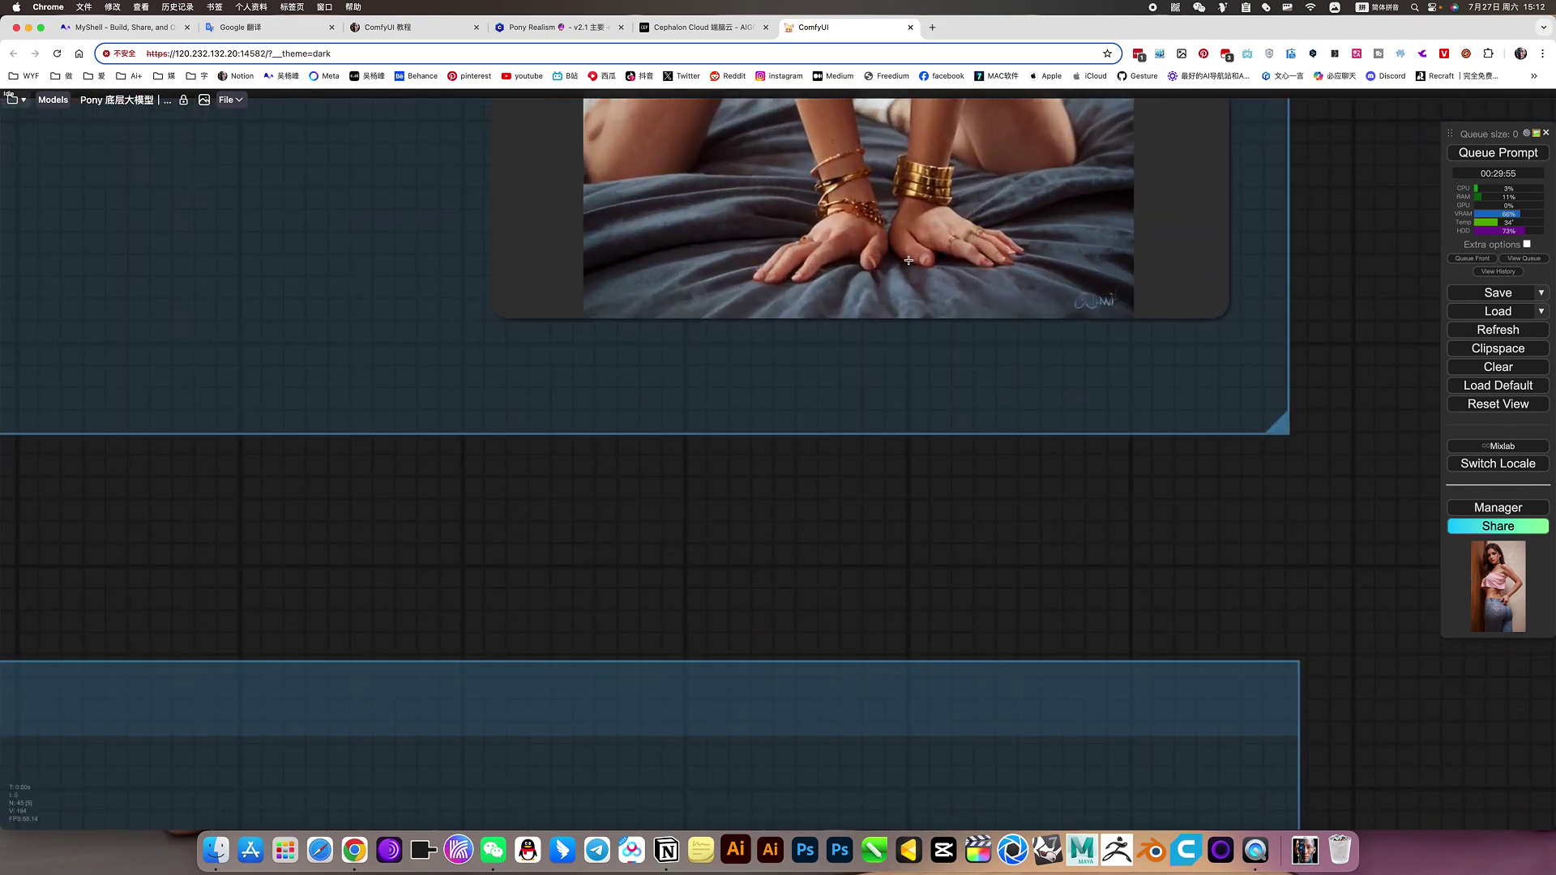
pyautogui.scroll(-10, 908, 260)
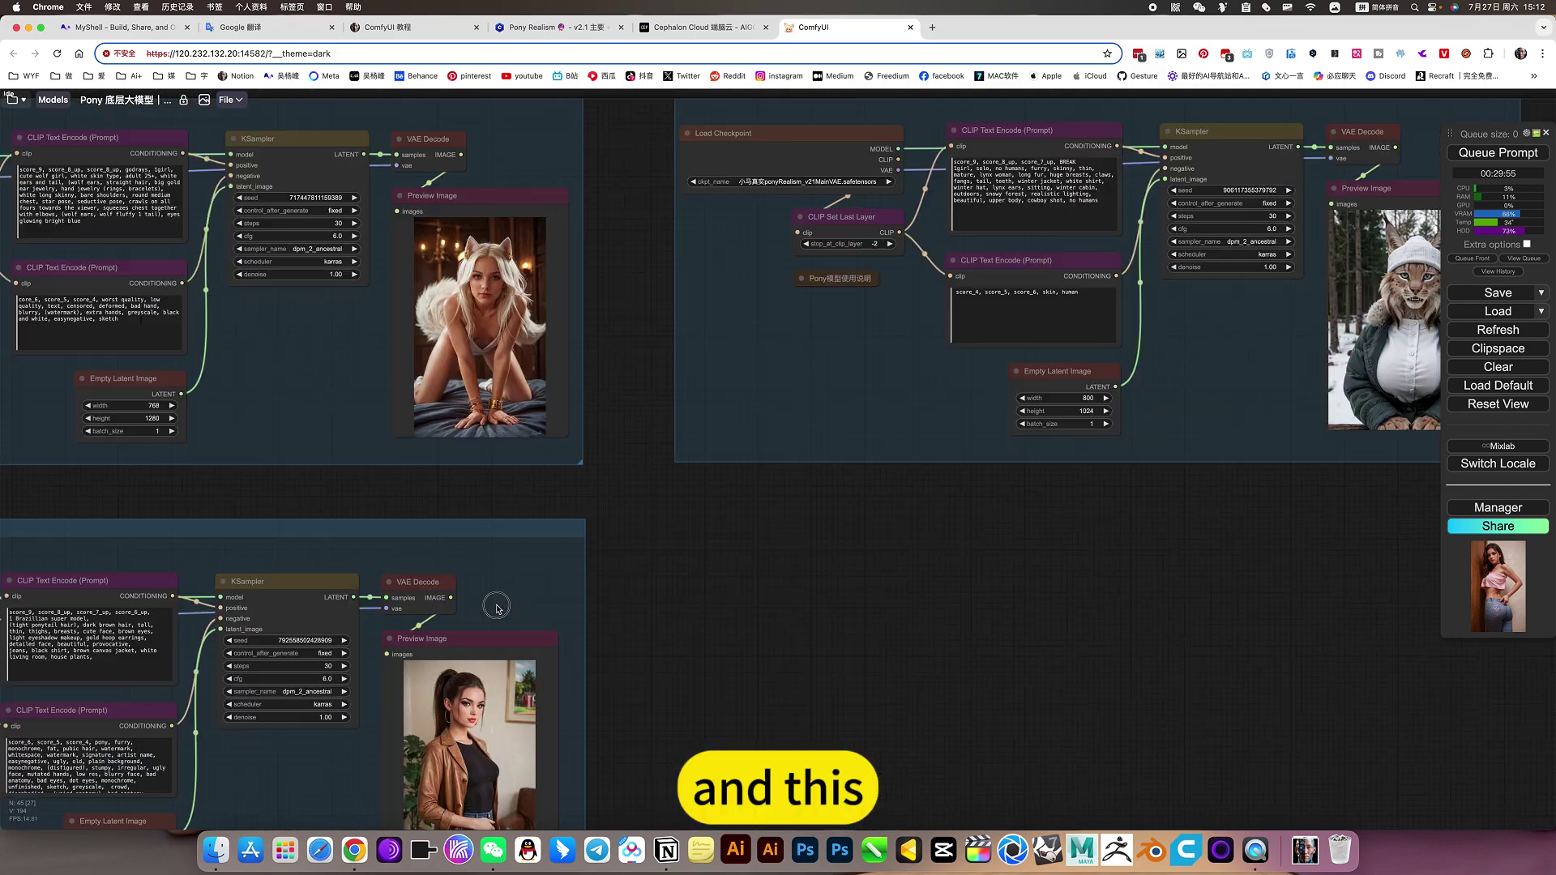
pyautogui.hscroll(6, 496, 608)
pyautogui.scroll(8, 946, 474)
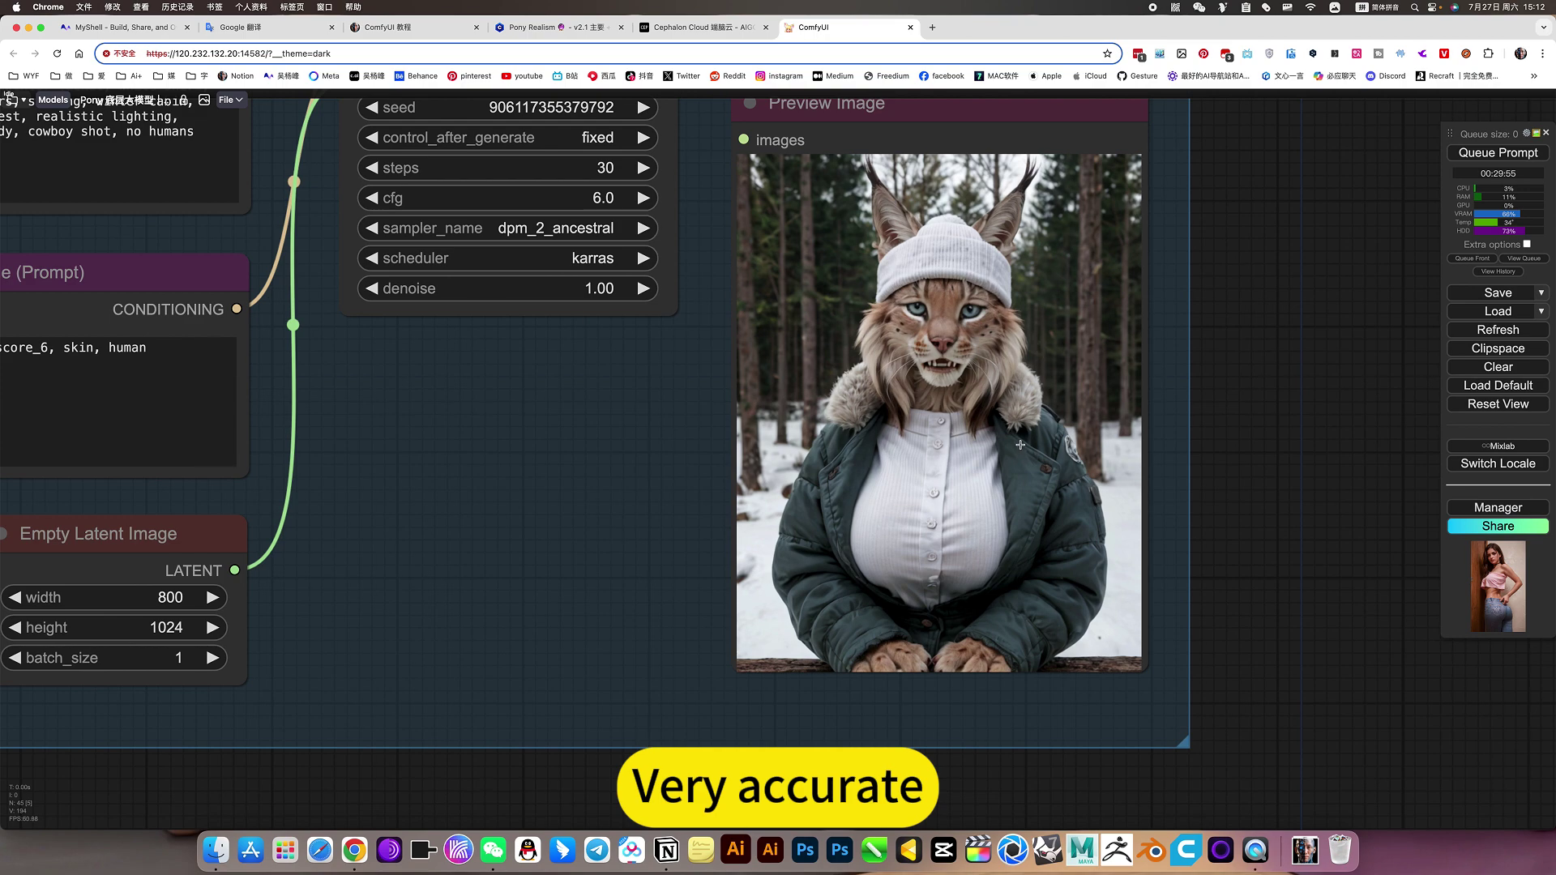
pyautogui.scroll(-8, 539, 430)
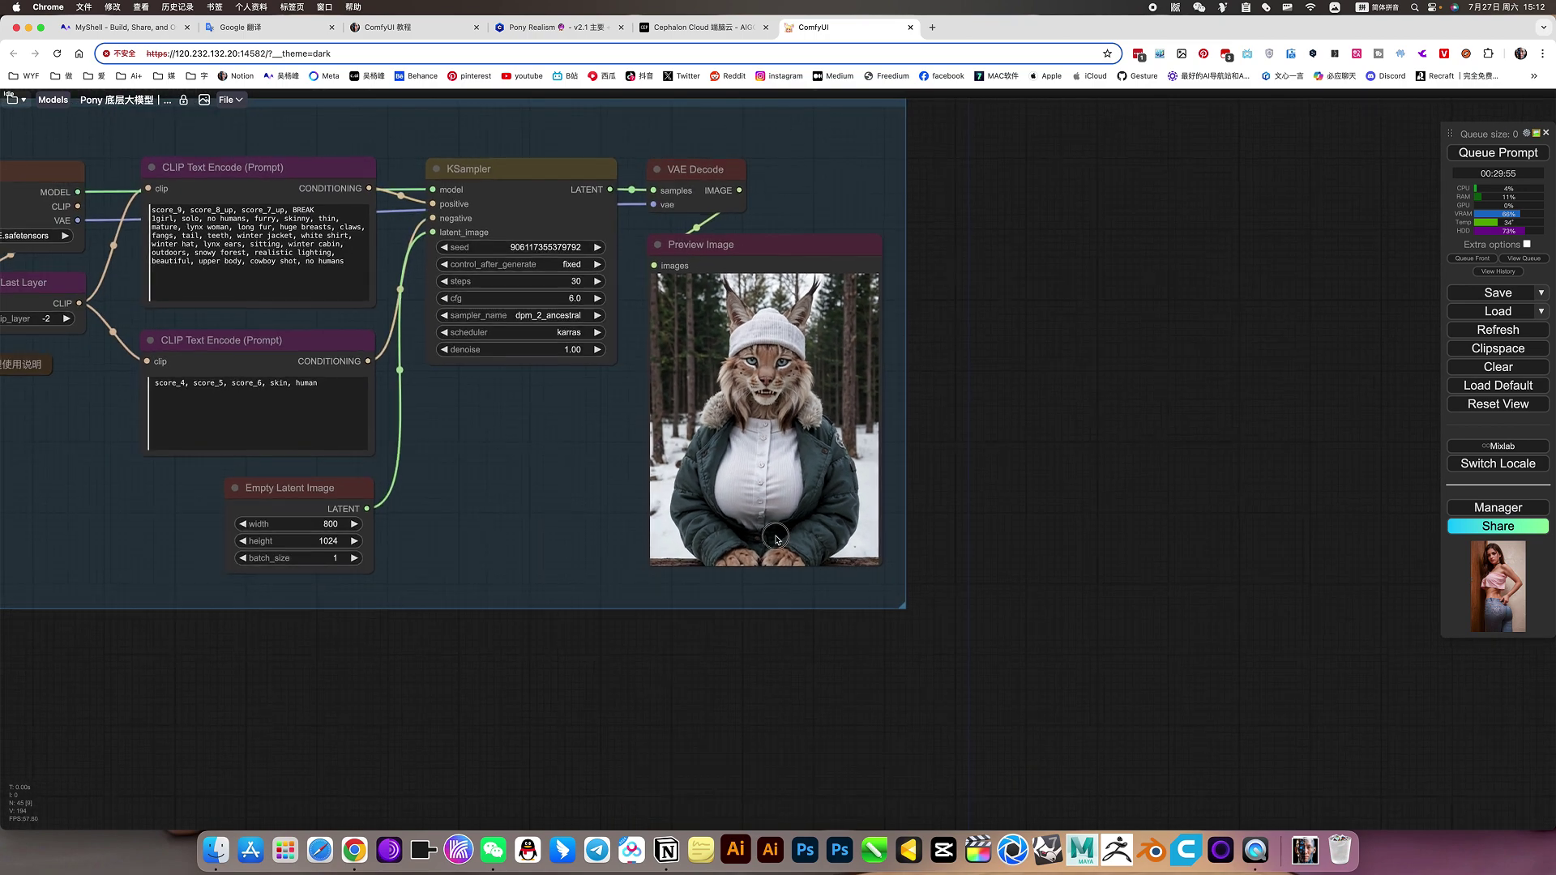
# Step: Examine the KSampler settings of the lynx workflow and the face, fur and clothing details in its preview image
pyautogui.moveTo(489, 443); pyautogui.dragTo(989, 581)
pyautogui.scroll(12, 1045, 453)
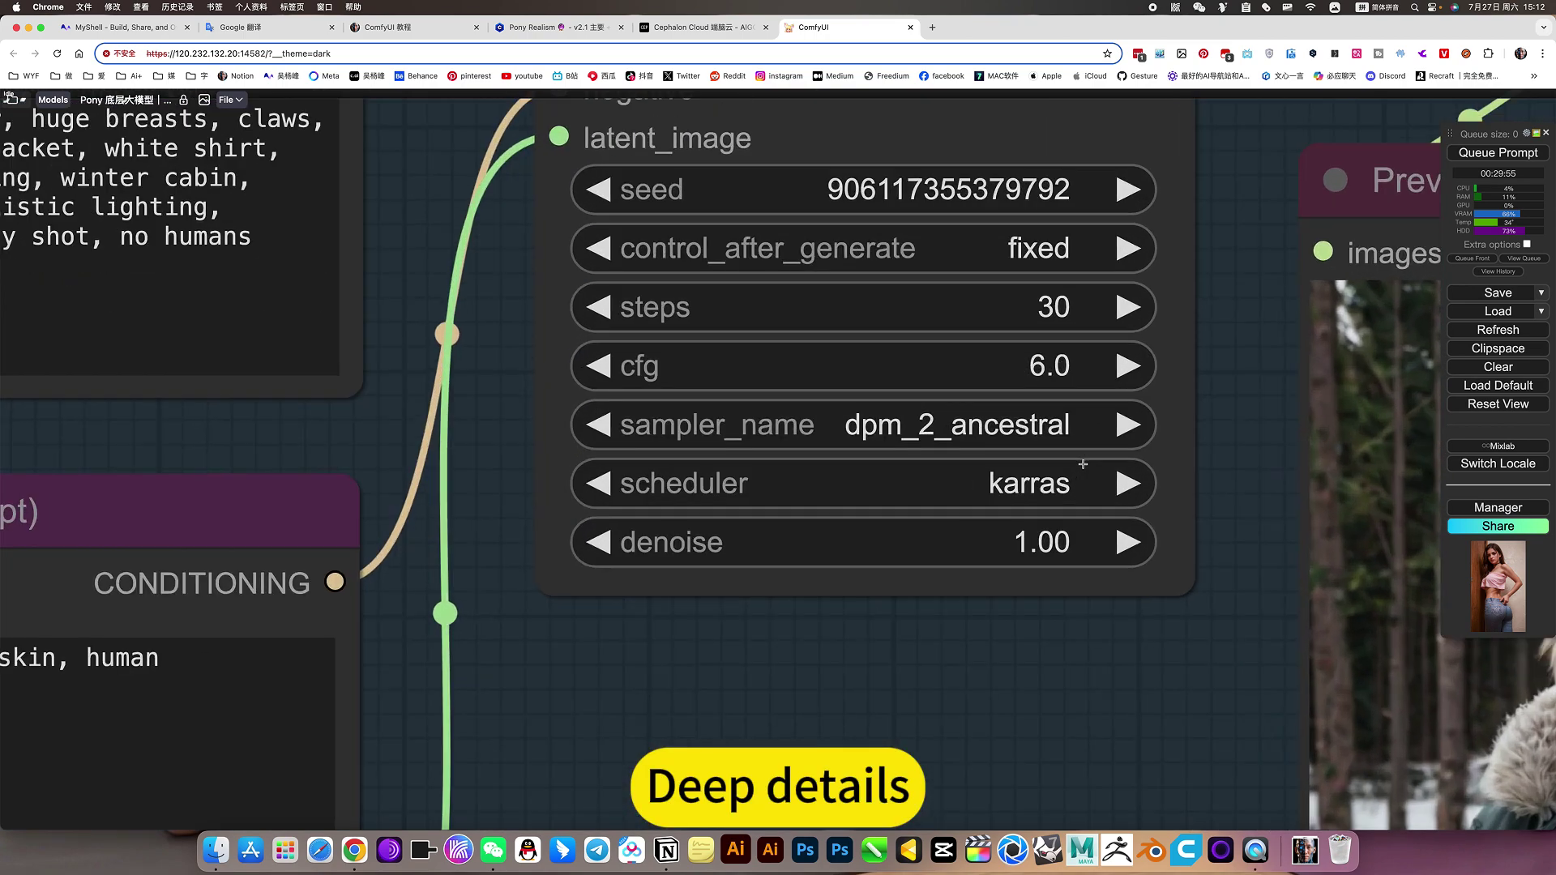
pyautogui.scroll(3, 802, 405)
pyautogui.scroll(-15, 943, 405)
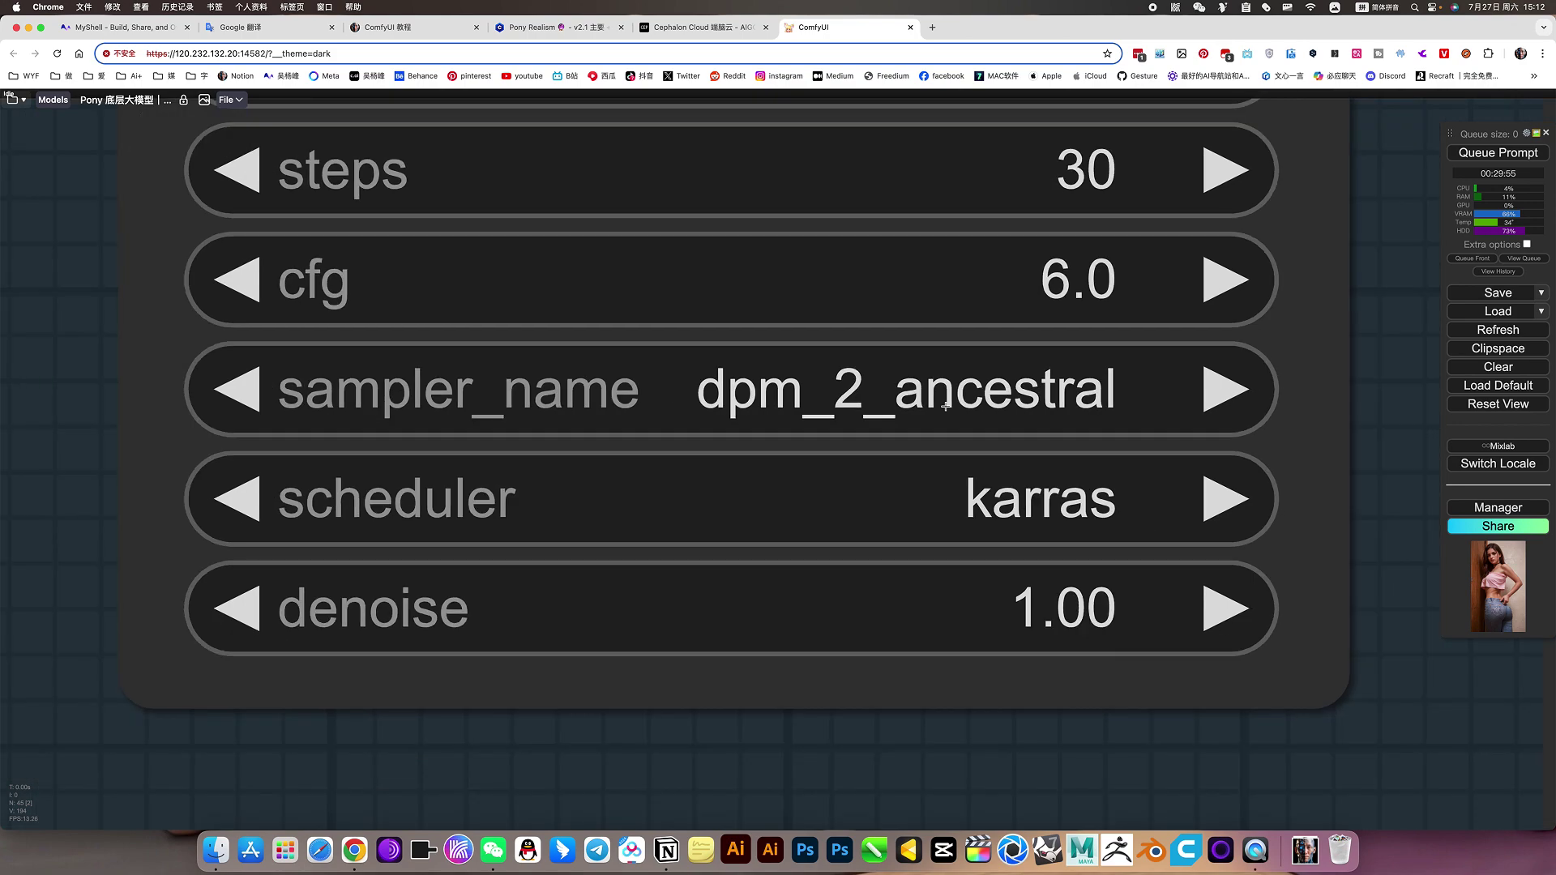
pyautogui.scroll(15, 1295, 465)
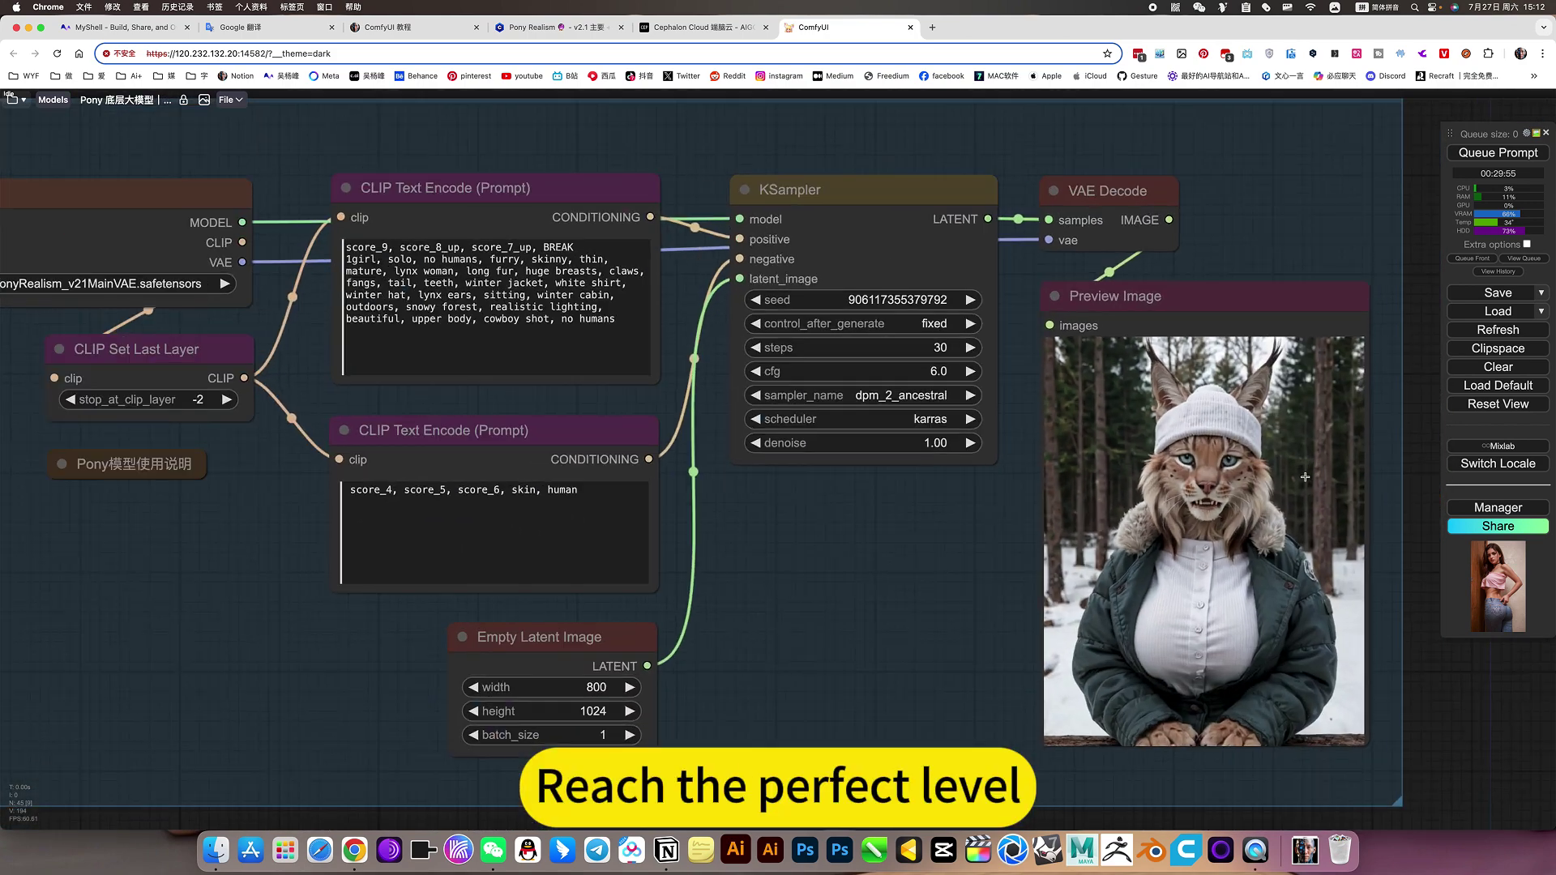
pyautogui.scroll(3, 1250, 551)
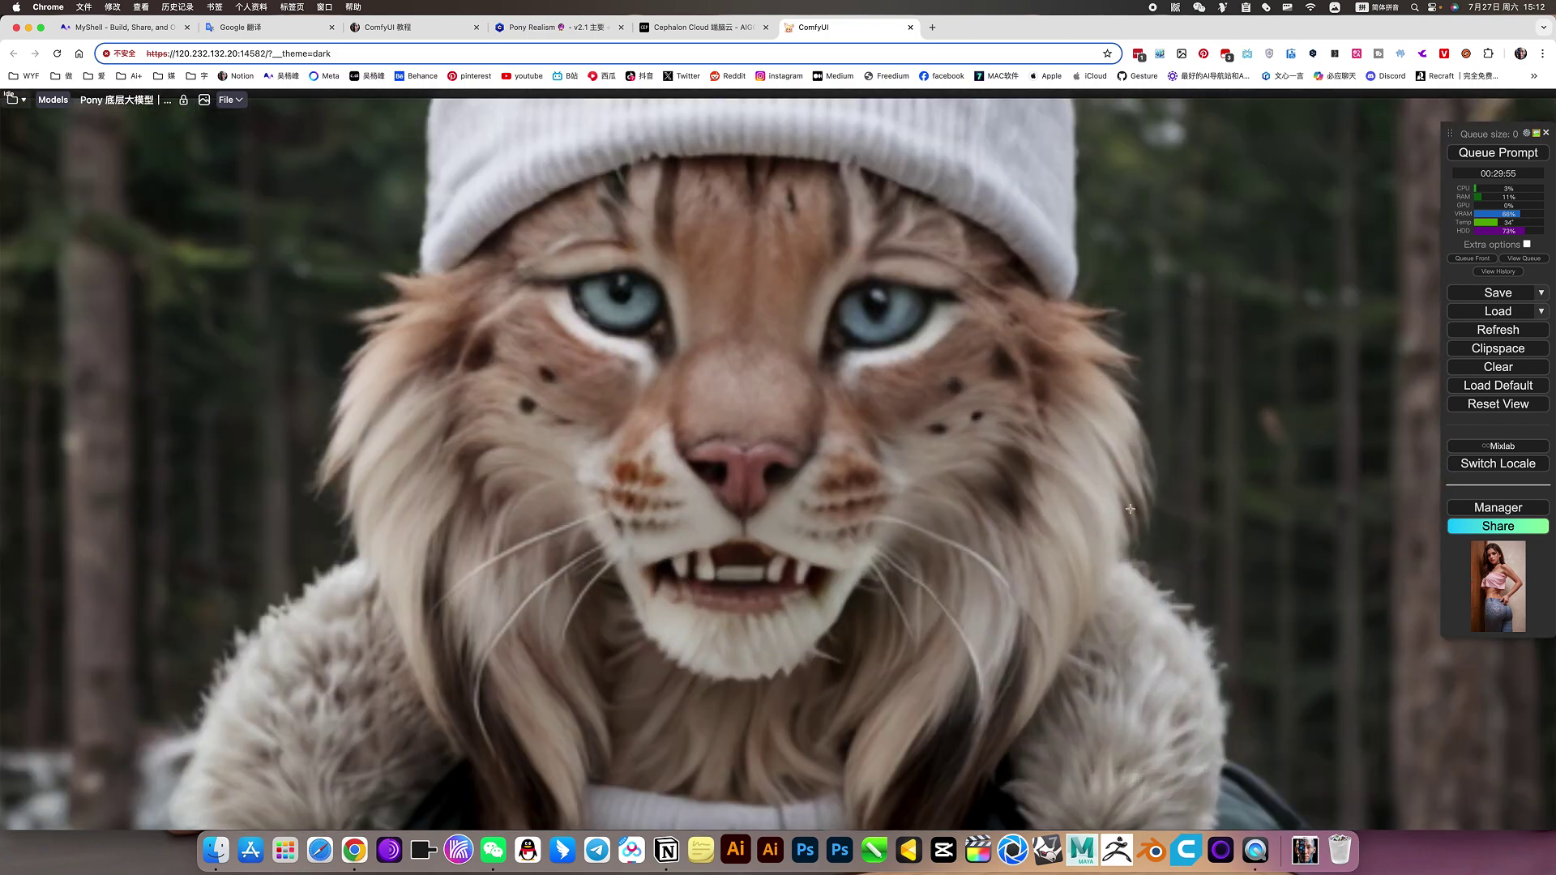
pyautogui.scroll(-5, 1065, 508)
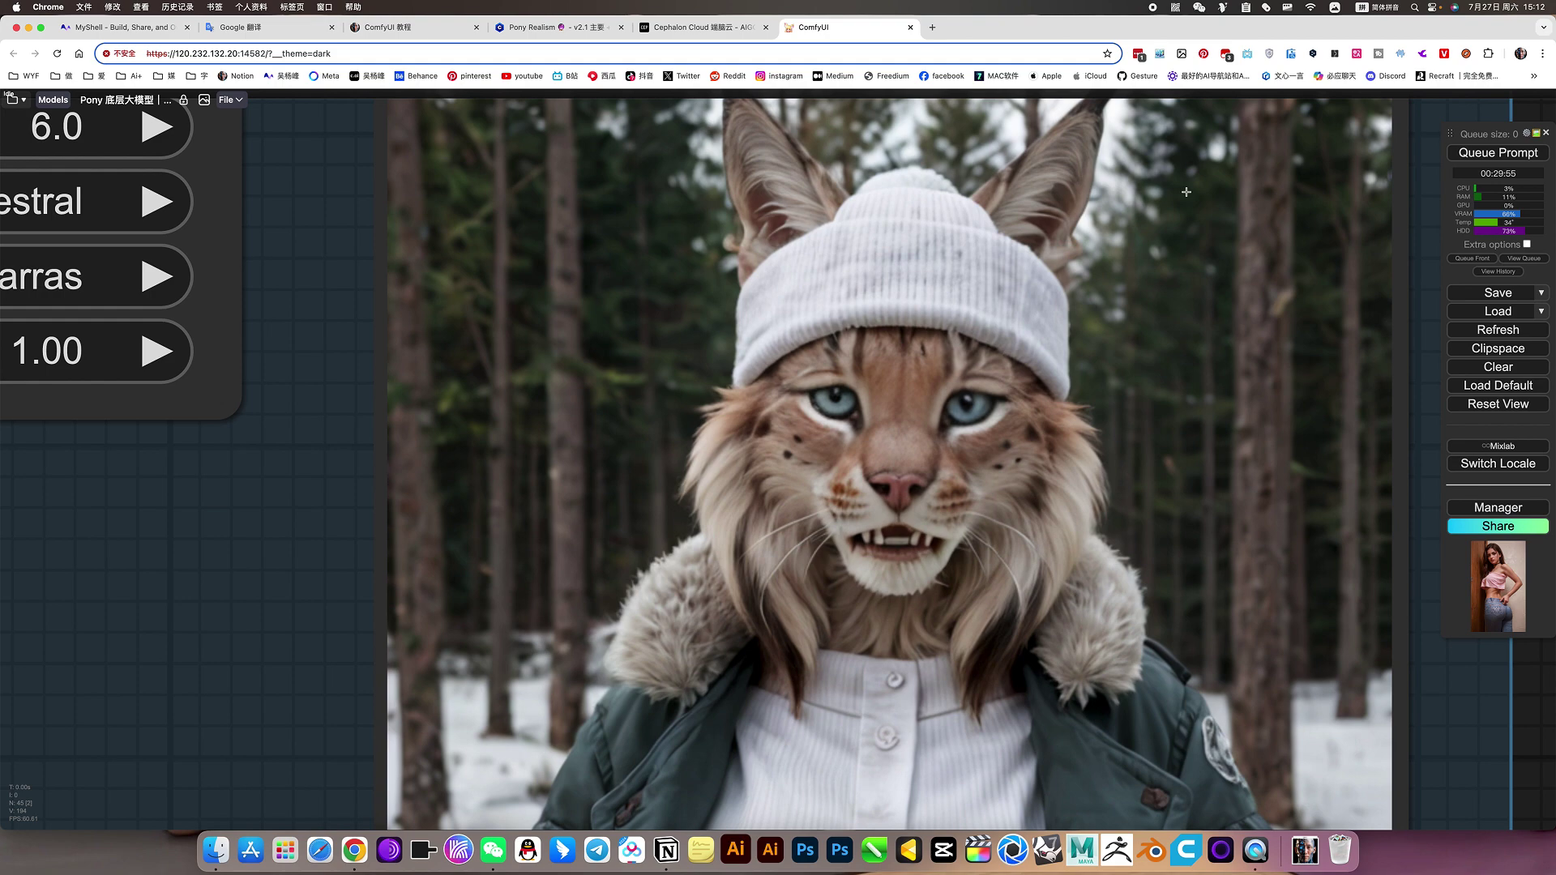
pyautogui.scroll(-5, 1130, 265)
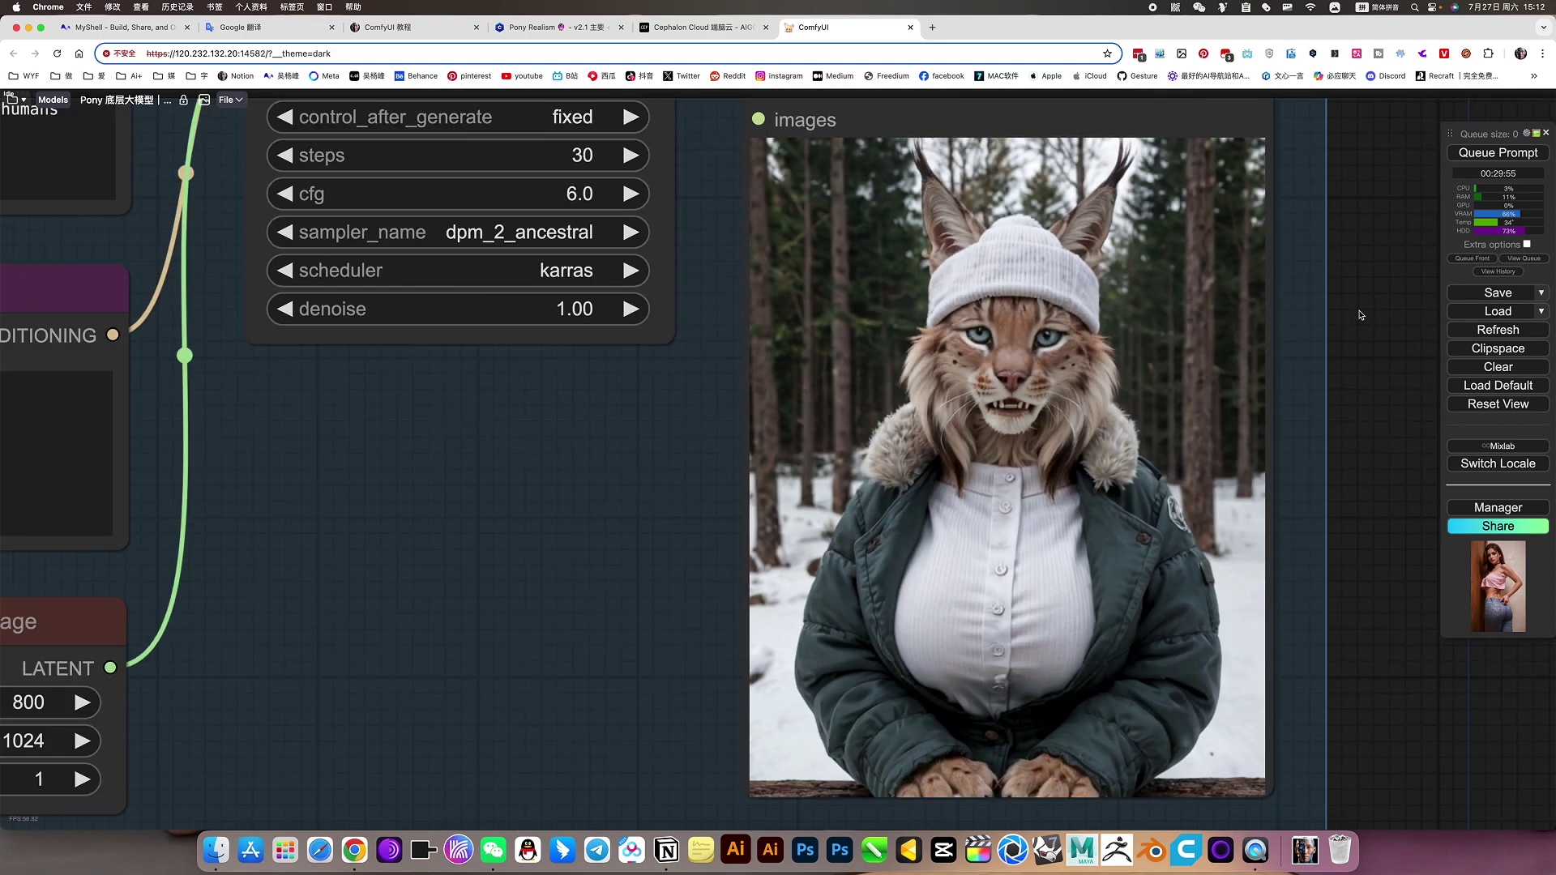
pyautogui.scroll(-5, 588, 503)
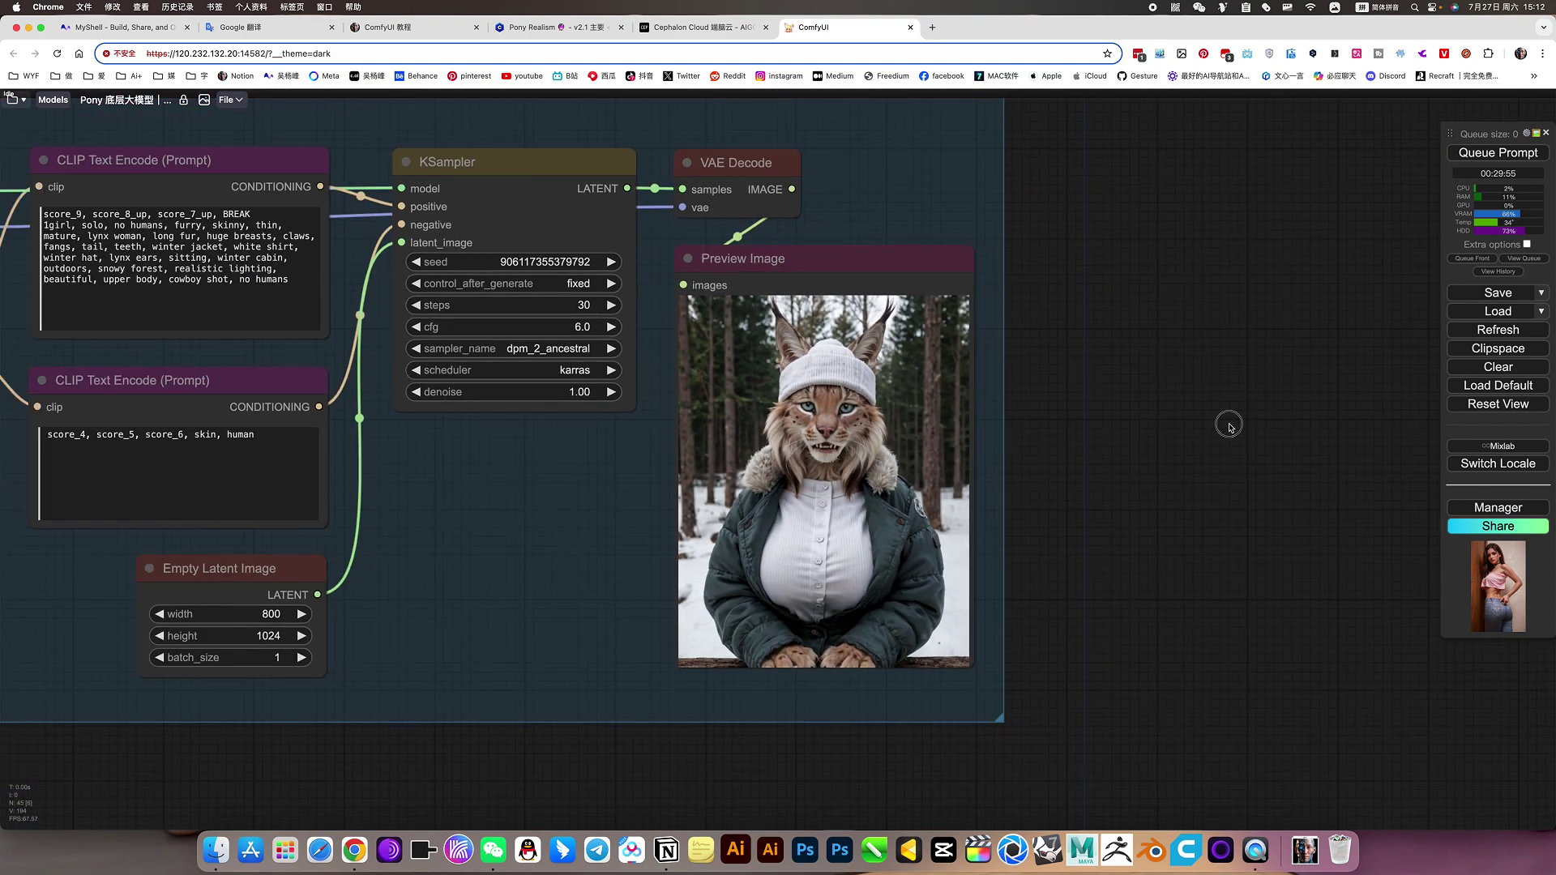
# Step: View the Cephalon Cloud homepage, return to ComfyUI and check the checkpoint selection in the lynx workflow
pyautogui.moveTo(1228, 427); pyautogui.dragTo(1536, 429)
pyautogui.click(701, 27)
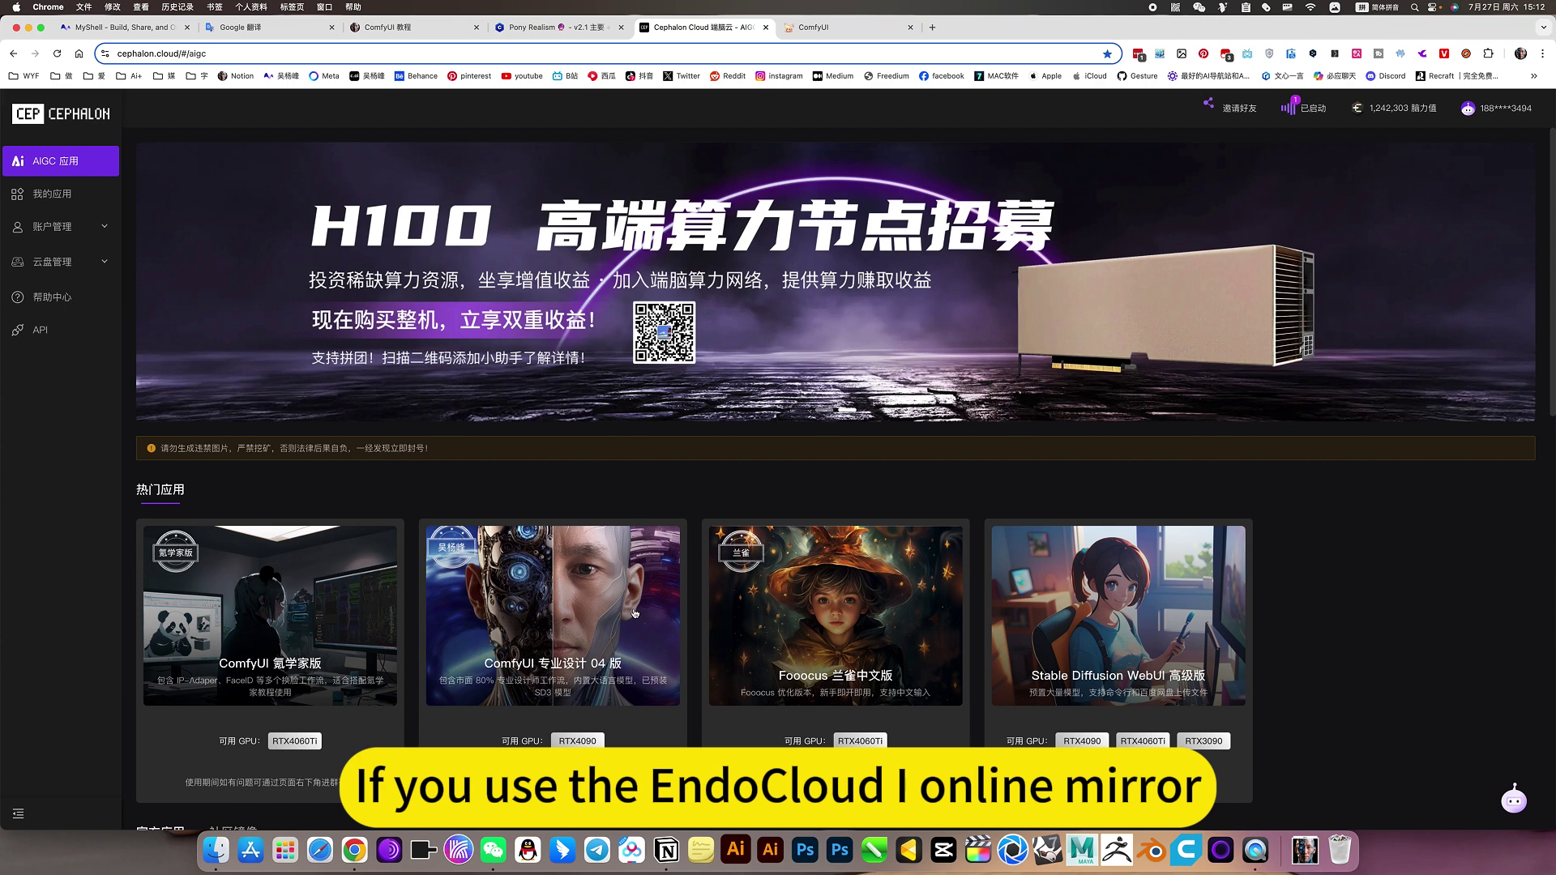
pyautogui.click(815, 28)
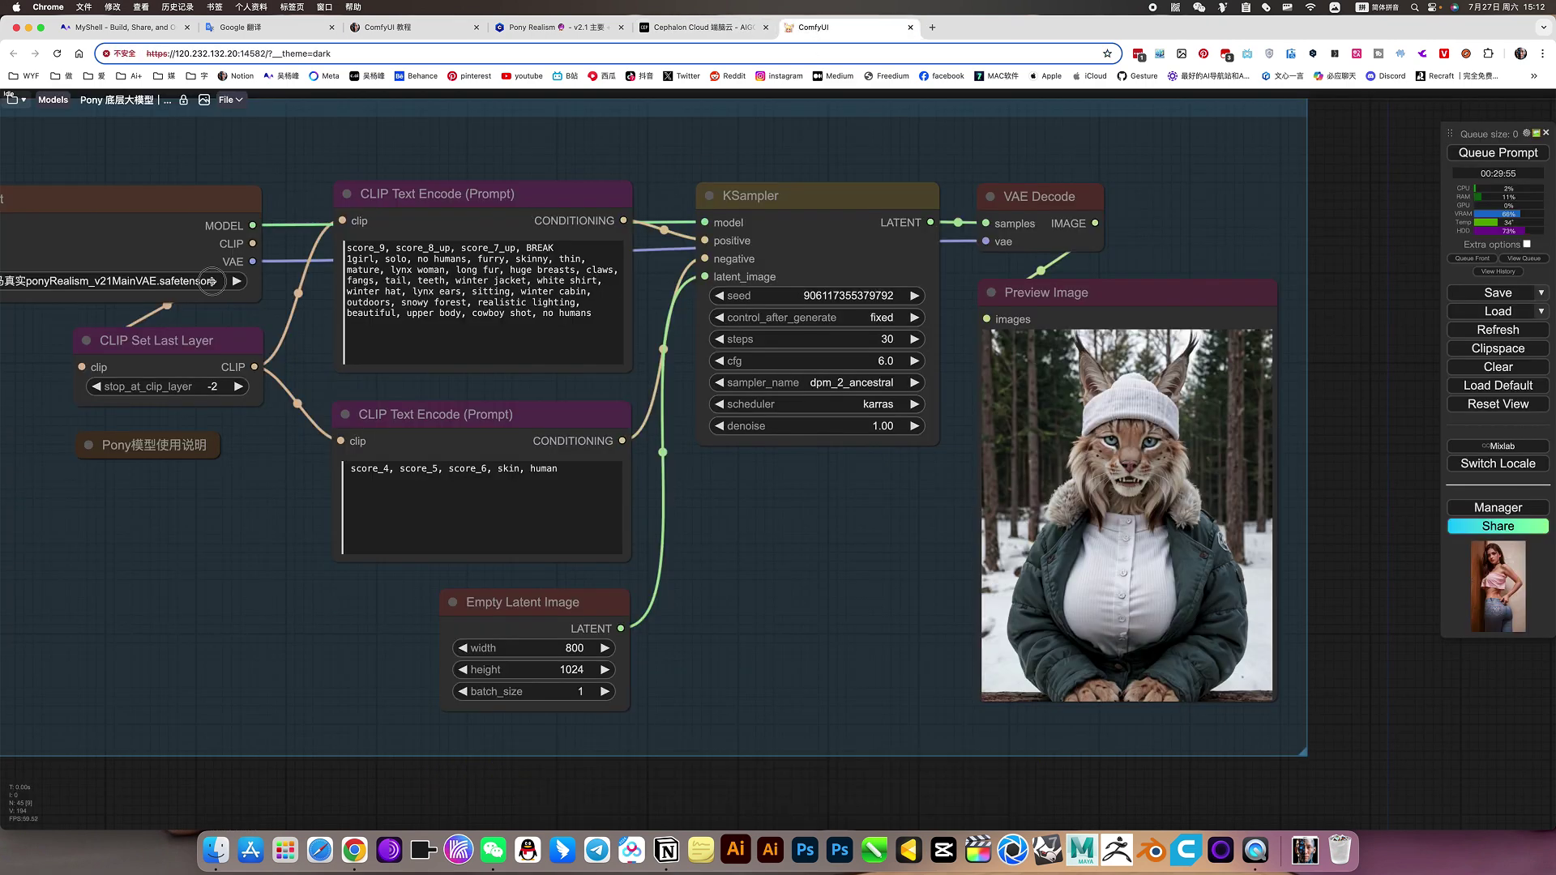
pyautogui.click(212, 281)
pyautogui.click(737, 492)
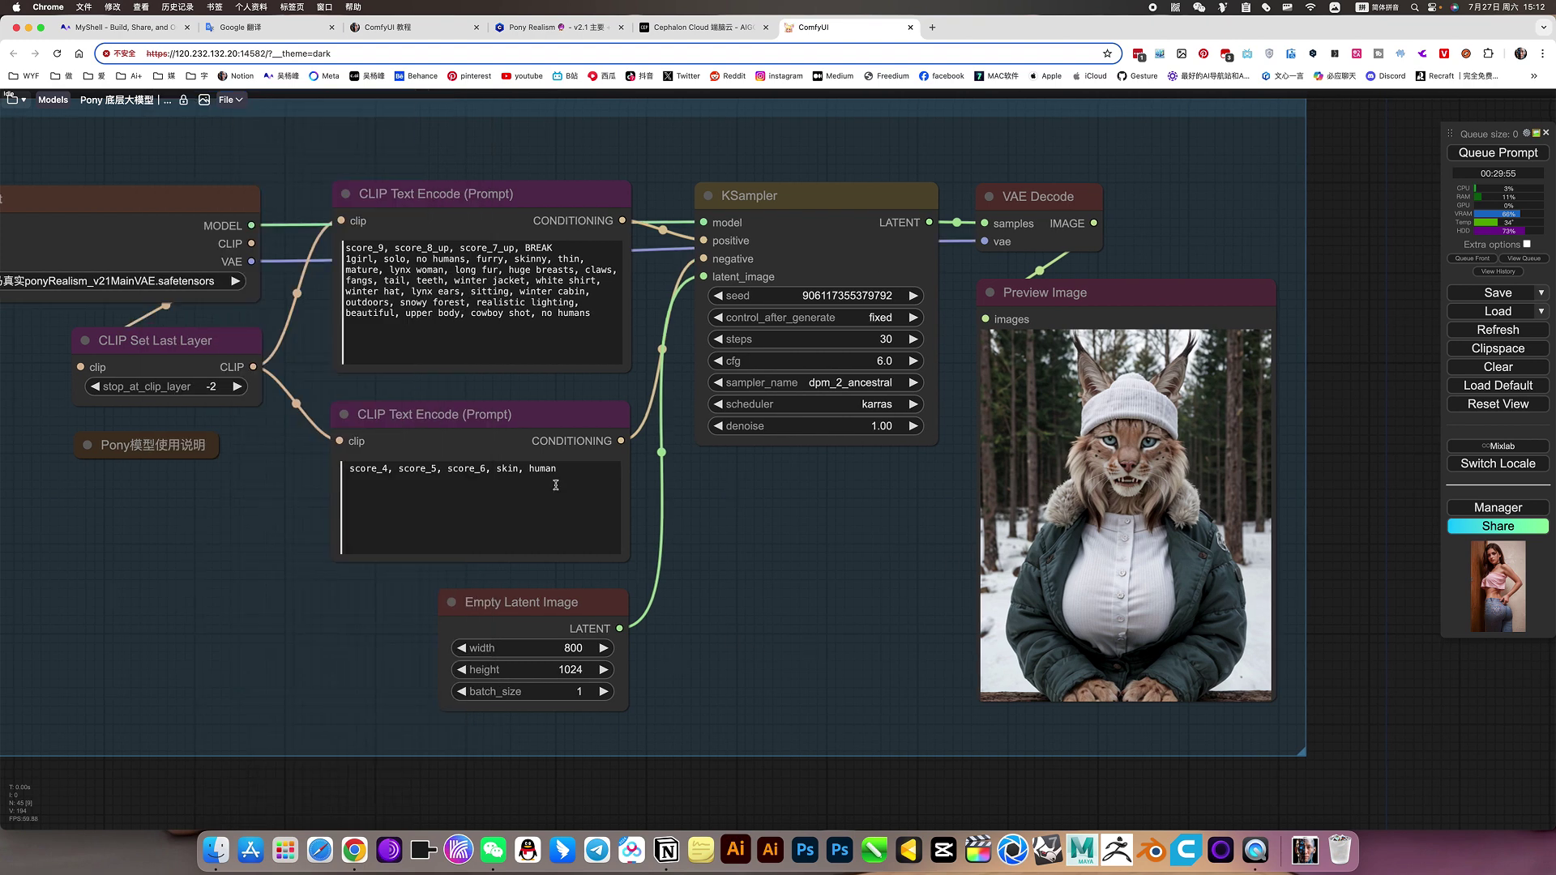
# Step: Expand the author's folder in the ComfyUI Workspace, browse its saved workflows and close the list
pyautogui.click(11, 99)
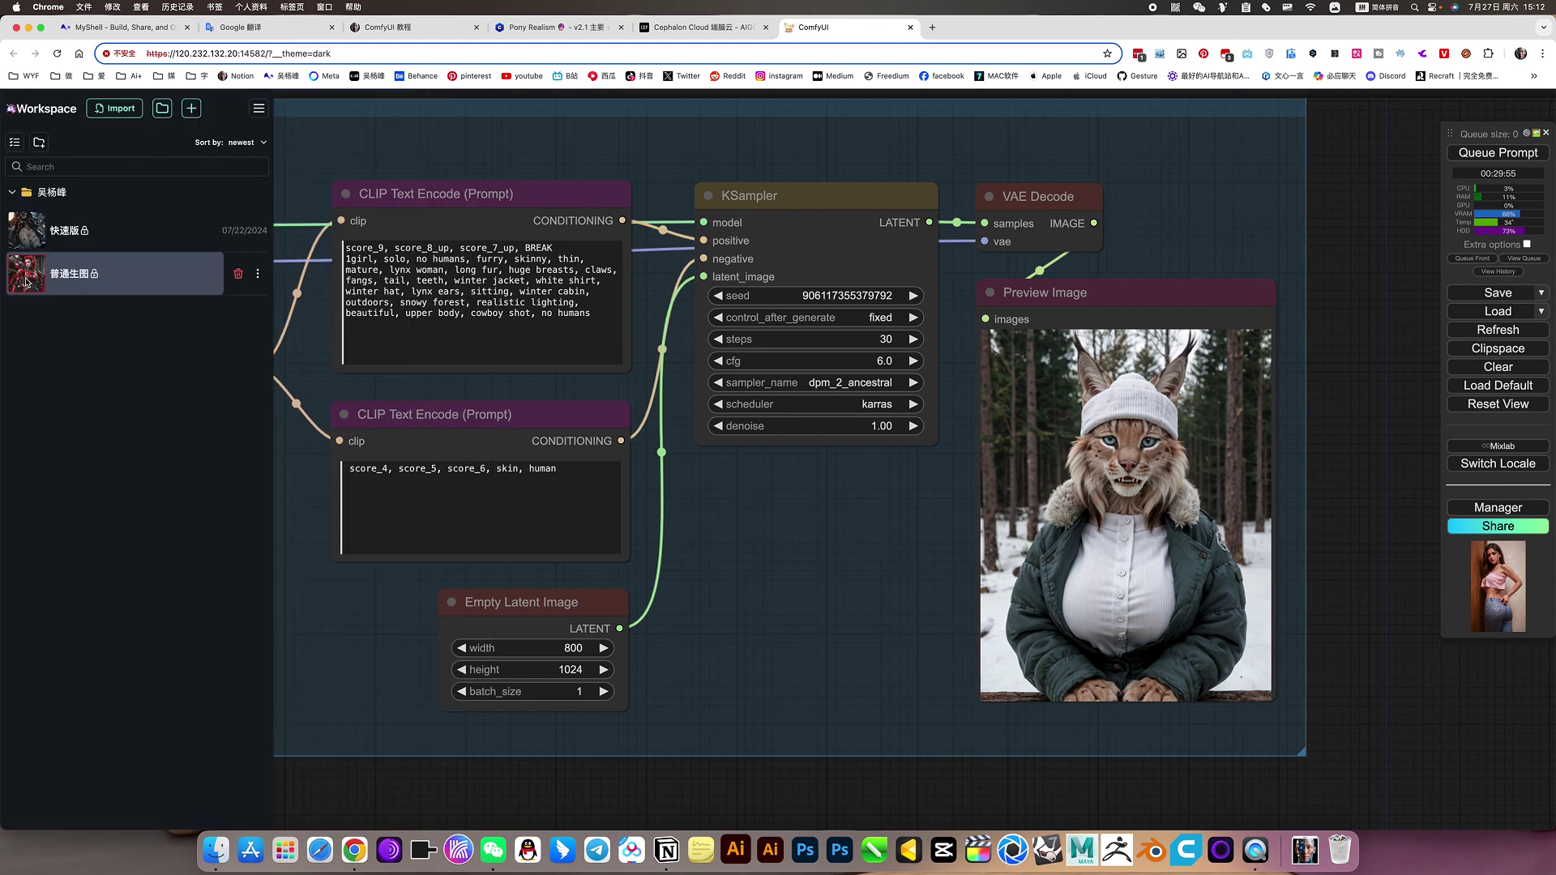
pyautogui.click(13, 195)
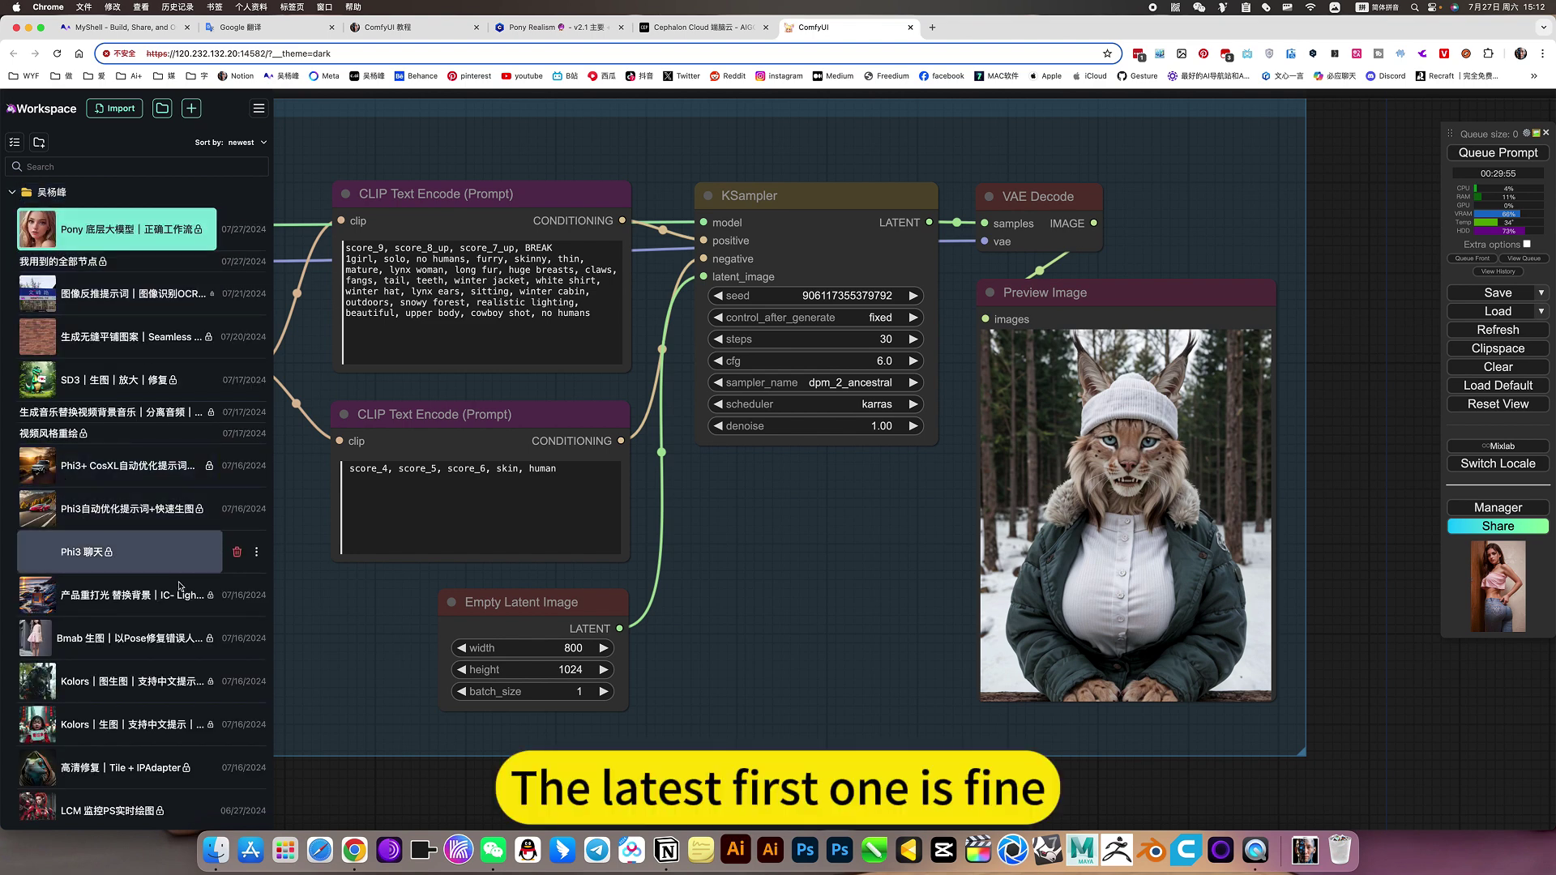
pyautogui.scroll(-10, 183, 567)
pyautogui.scroll(10, 180, 588)
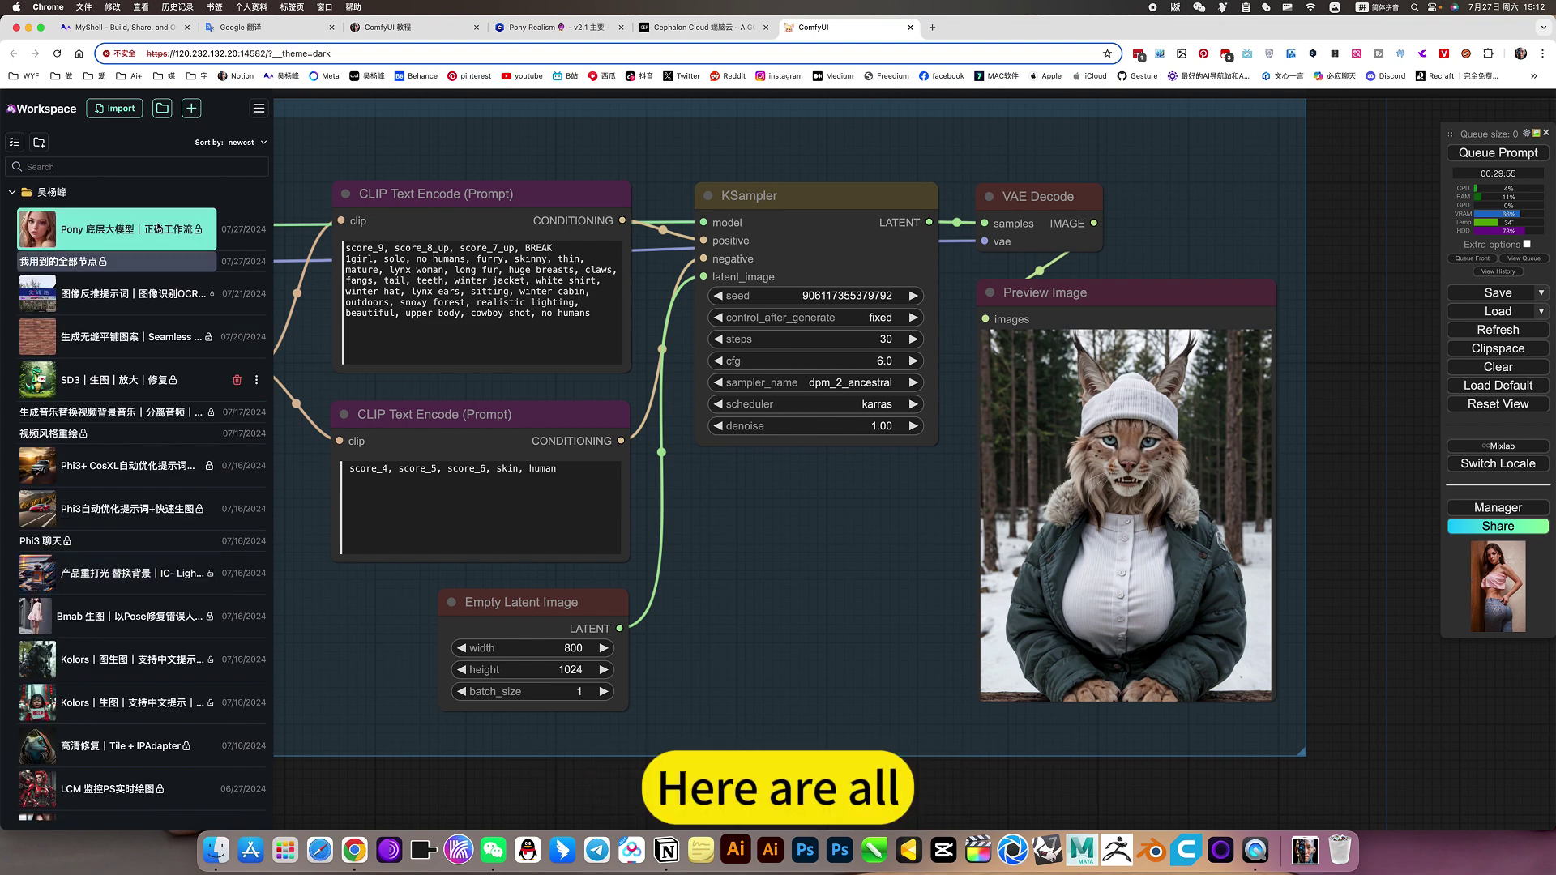
pyautogui.click(746, 634)
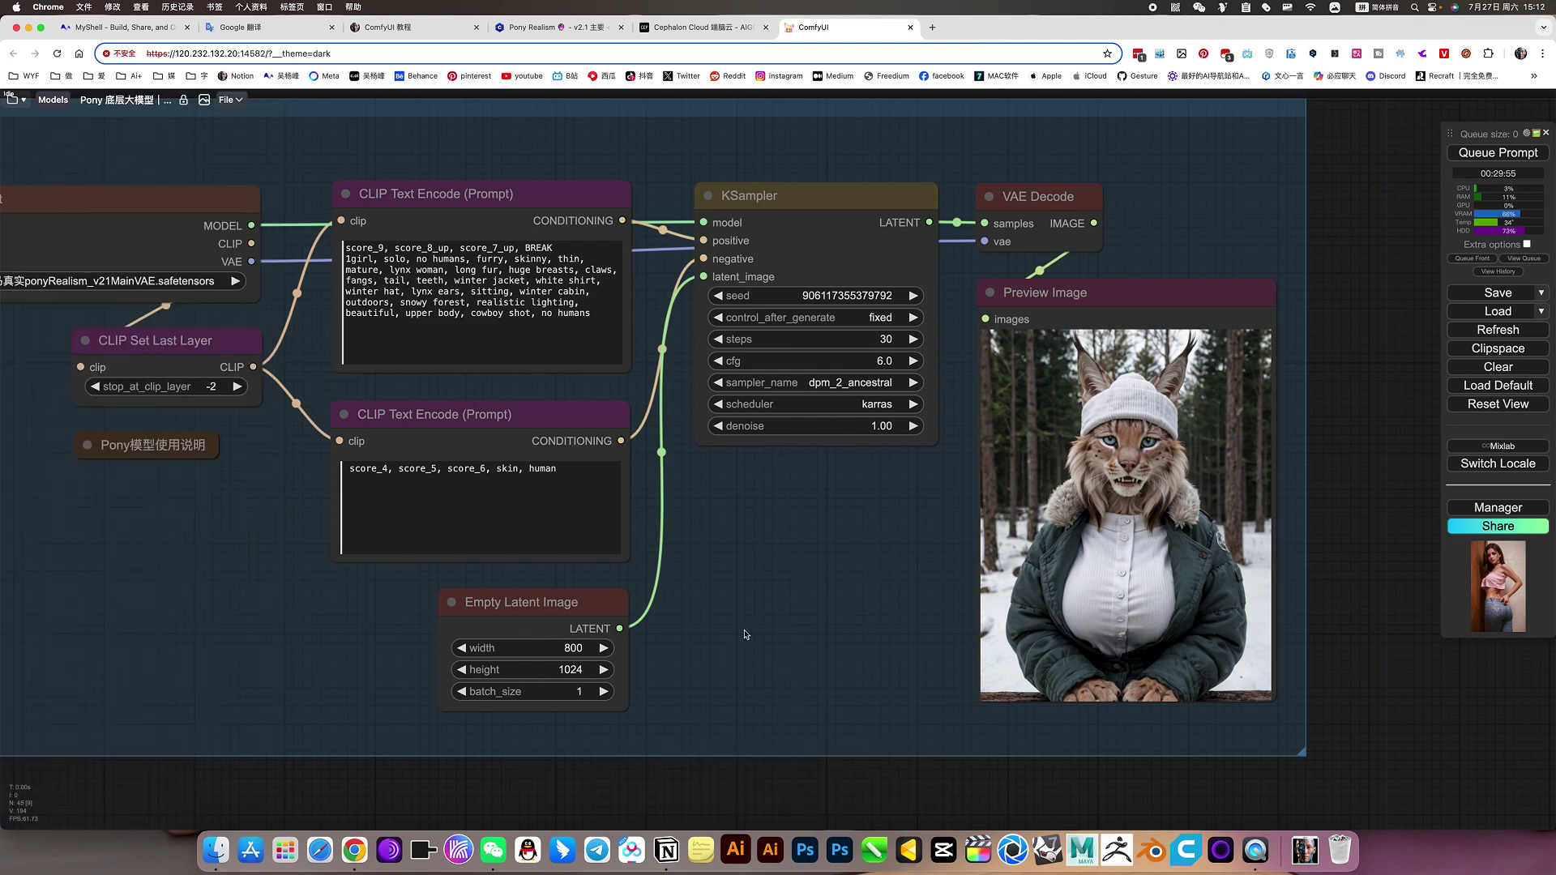
# Step: Switch to the ComfyUI notes in Notion, collapse the Pony workflow's download settings and browse the numbered workflow list
pyautogui.click(397, 32)
pyautogui.scroll(15, 233, 281)
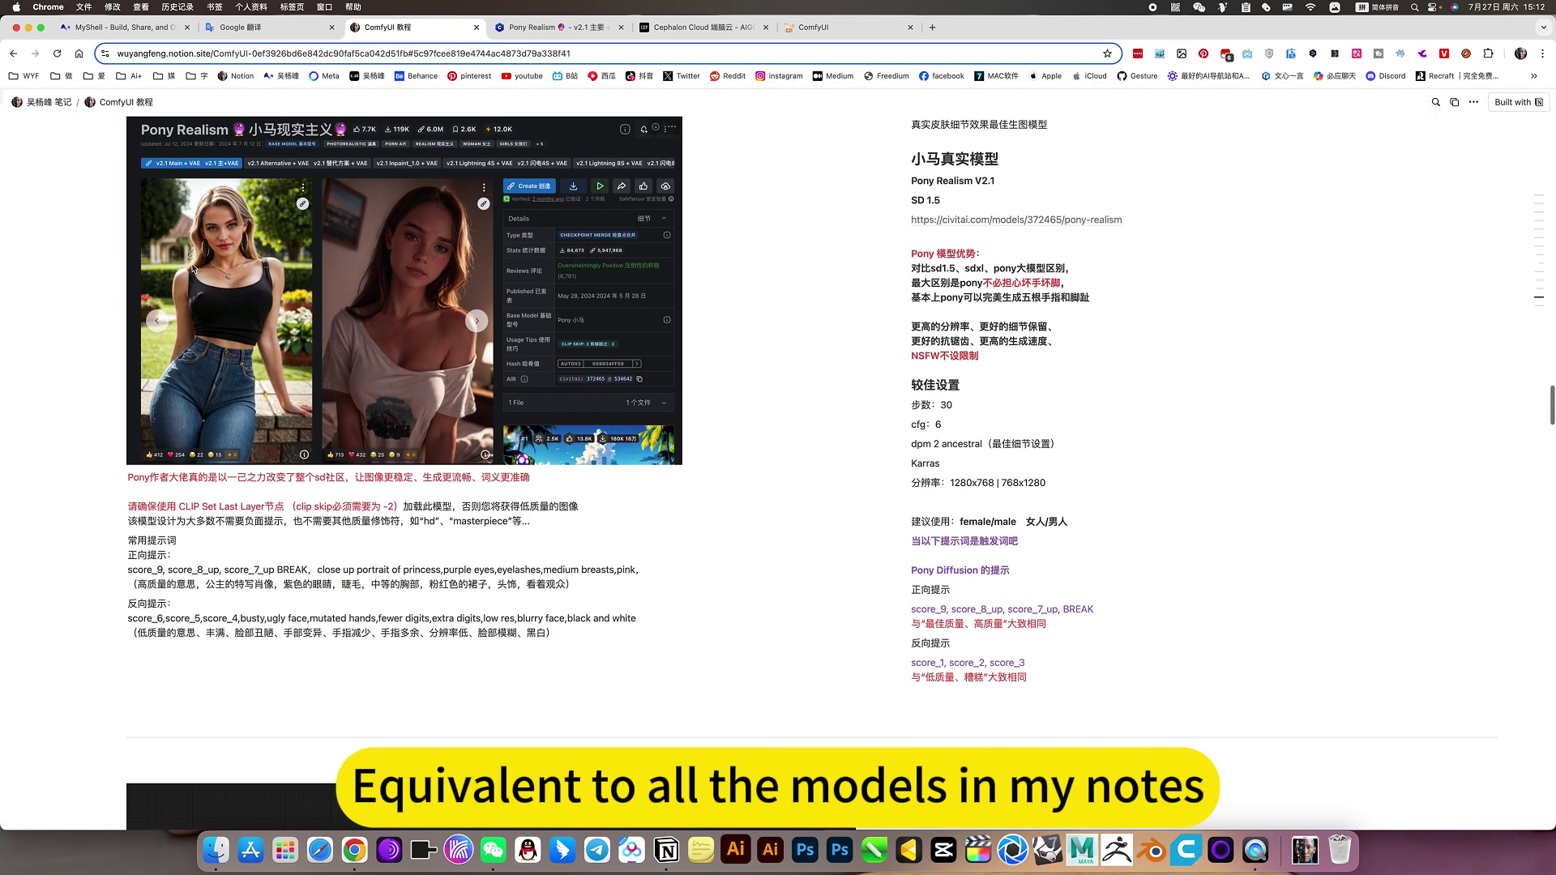
pyautogui.click(117, 658)
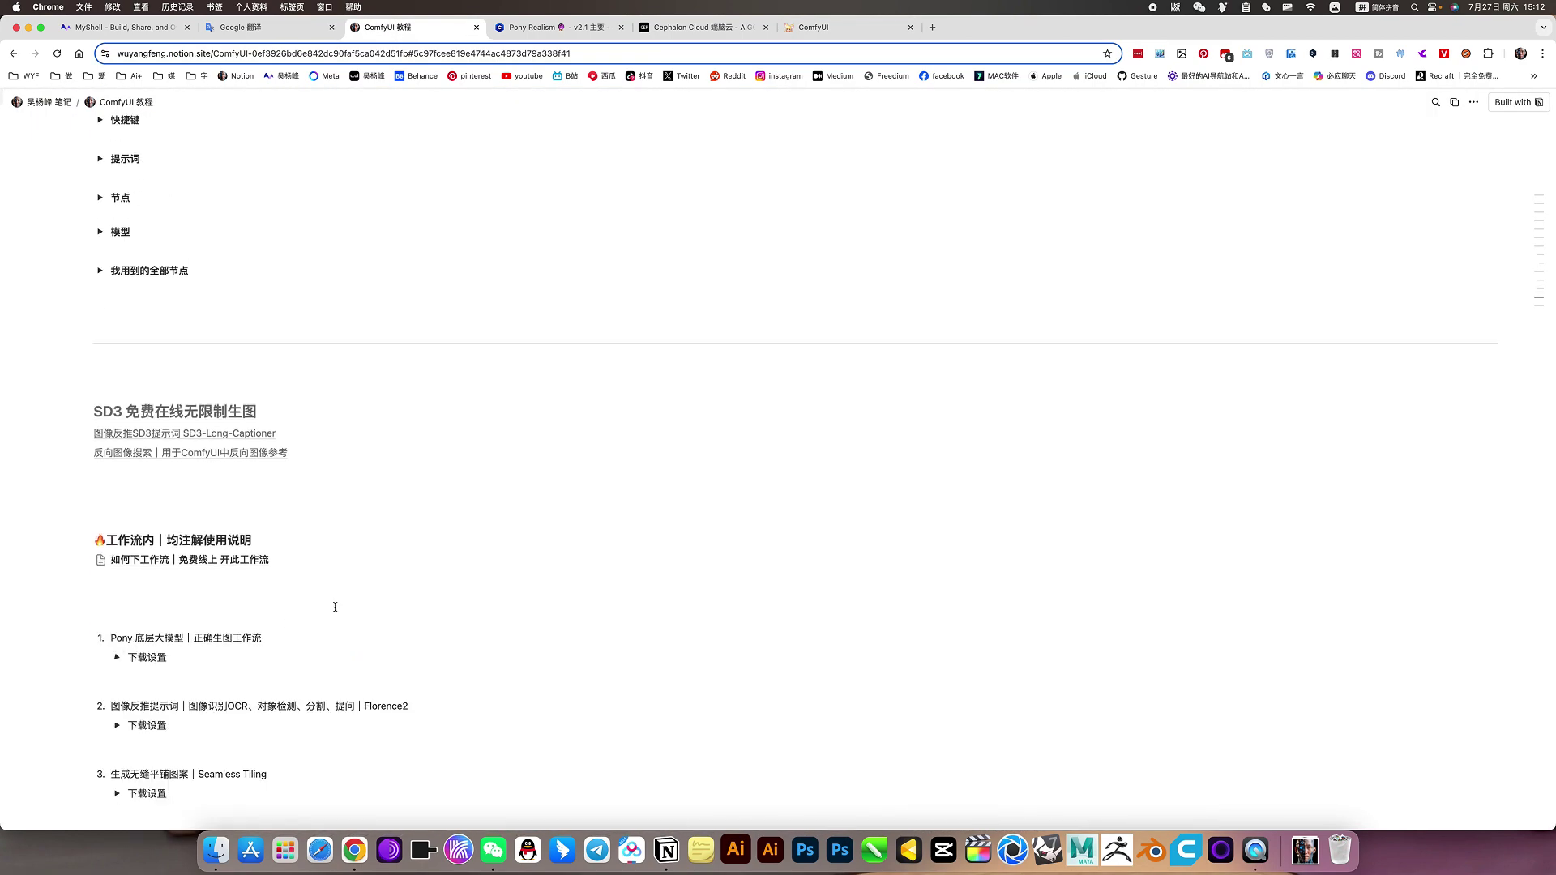
pyautogui.scroll(-20, 184, 633)
pyautogui.scroll(-15, 184, 634)
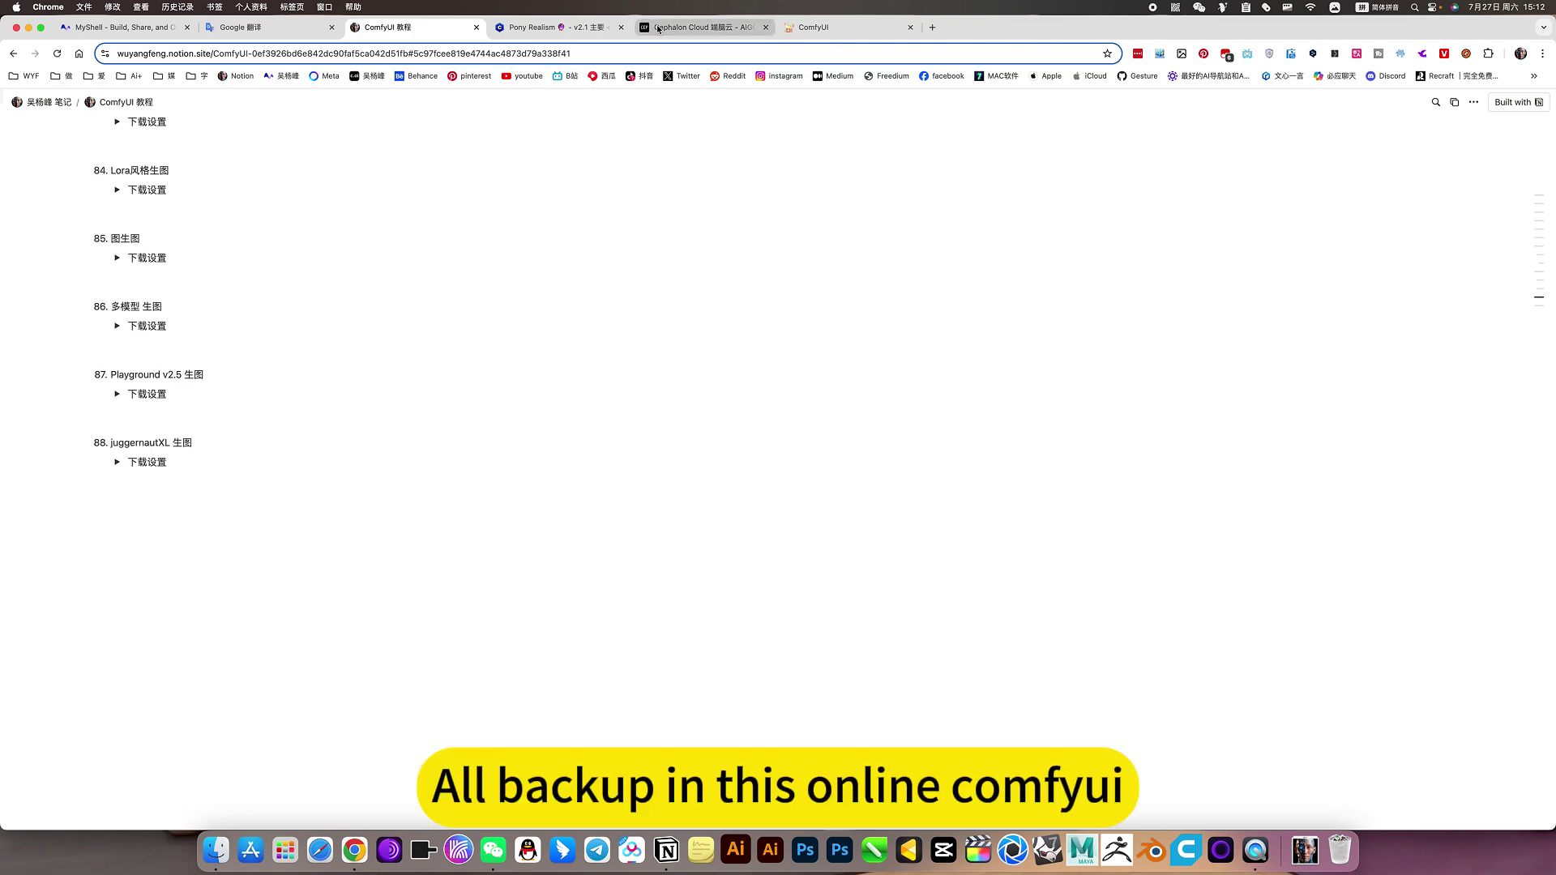
# Step: View the Cephalon Cloud homepage, return to ComfyUI and show the author's folder of saved workflows again
pyautogui.click(703, 27)
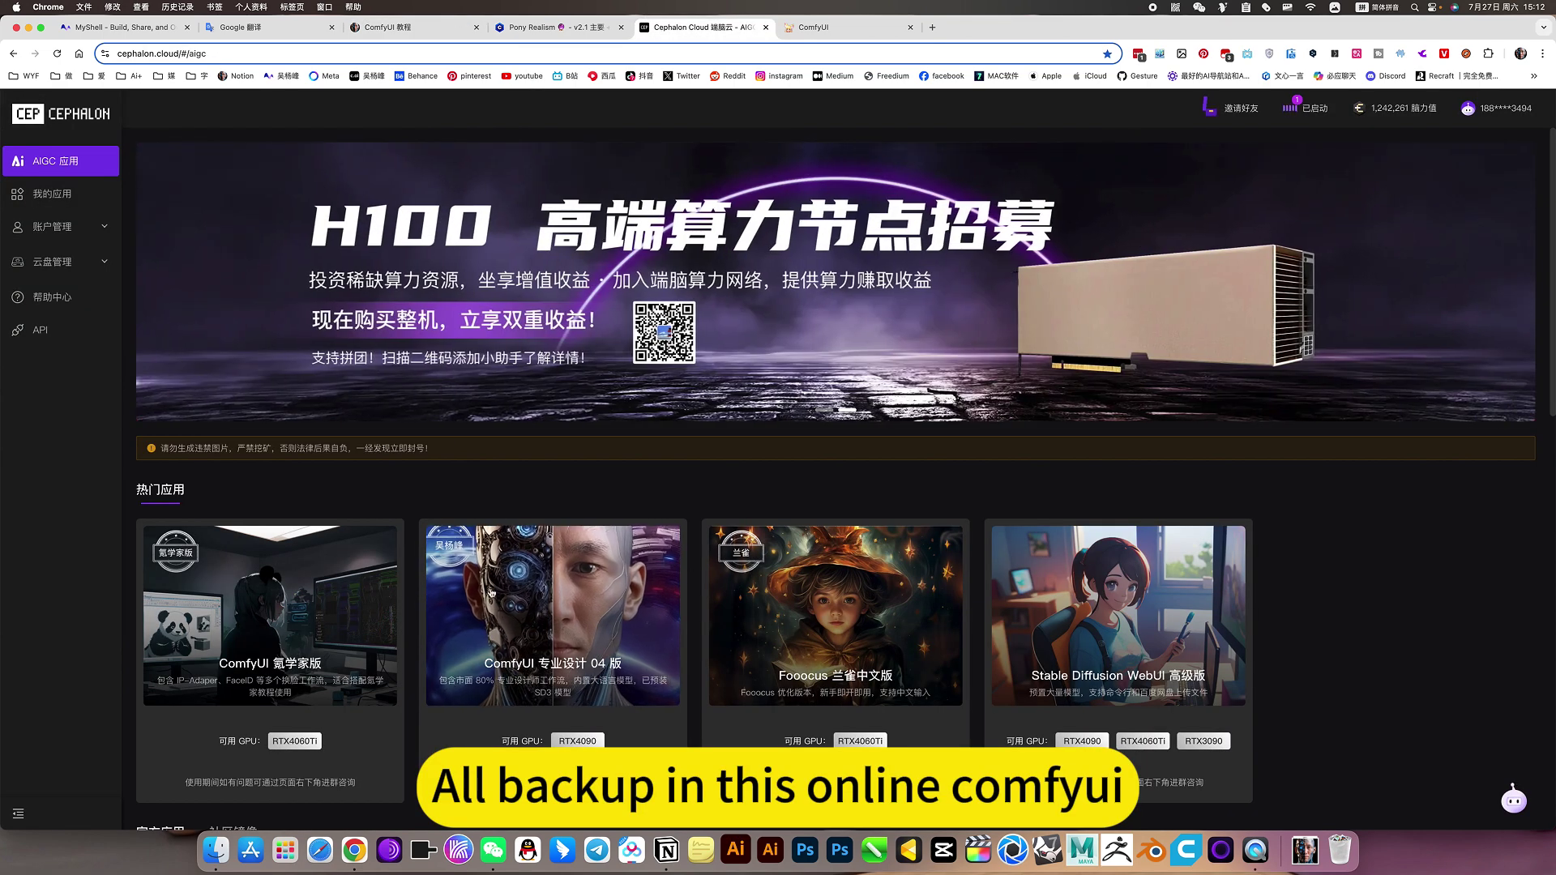
pyautogui.click(827, 31)
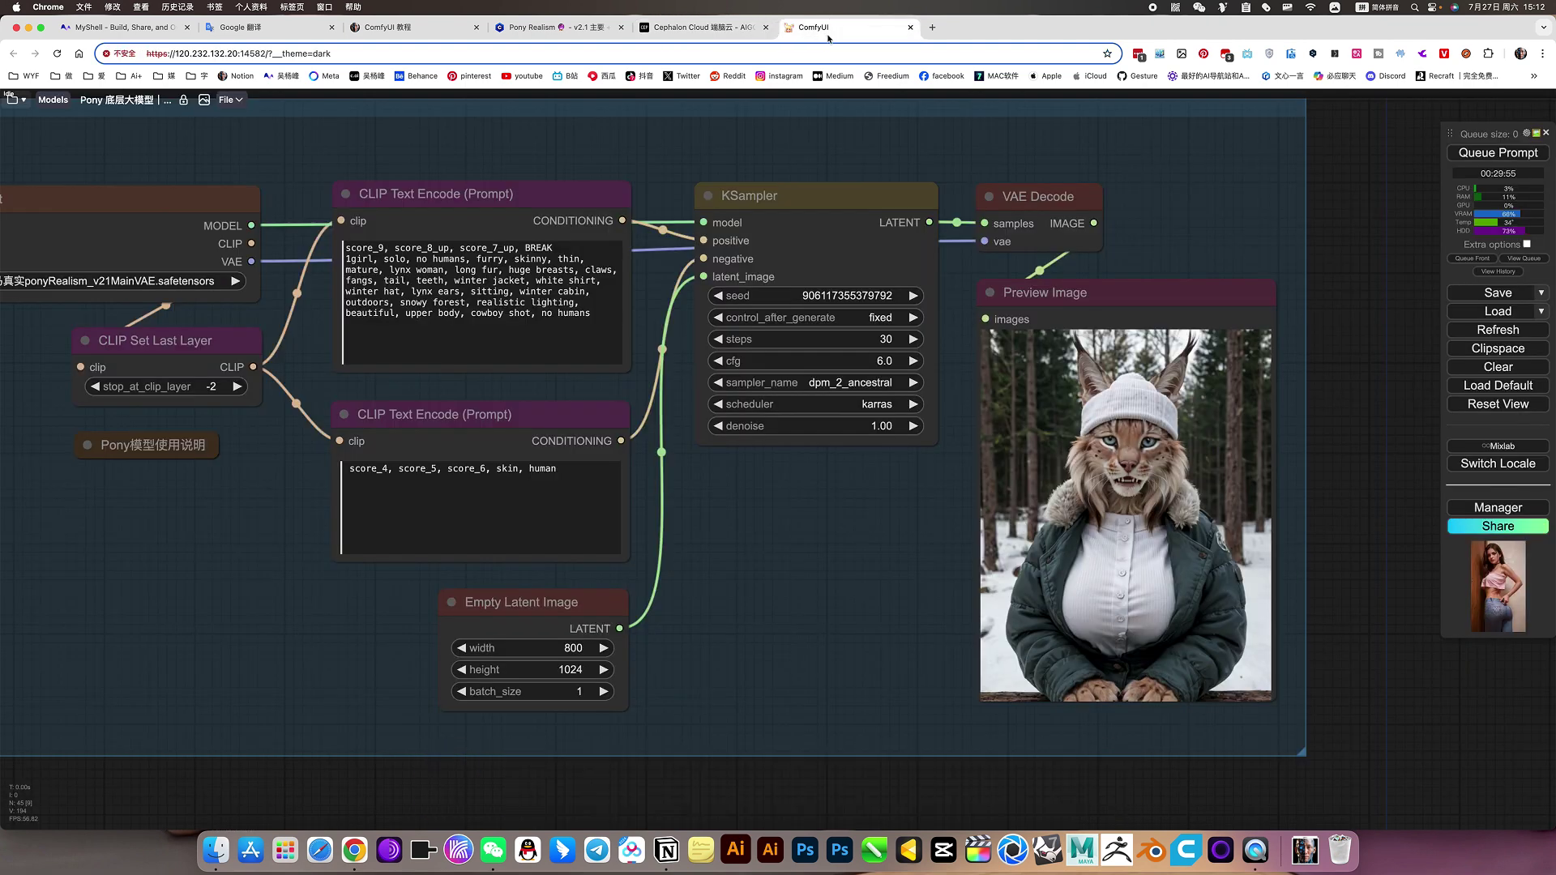
pyautogui.click(16, 101)
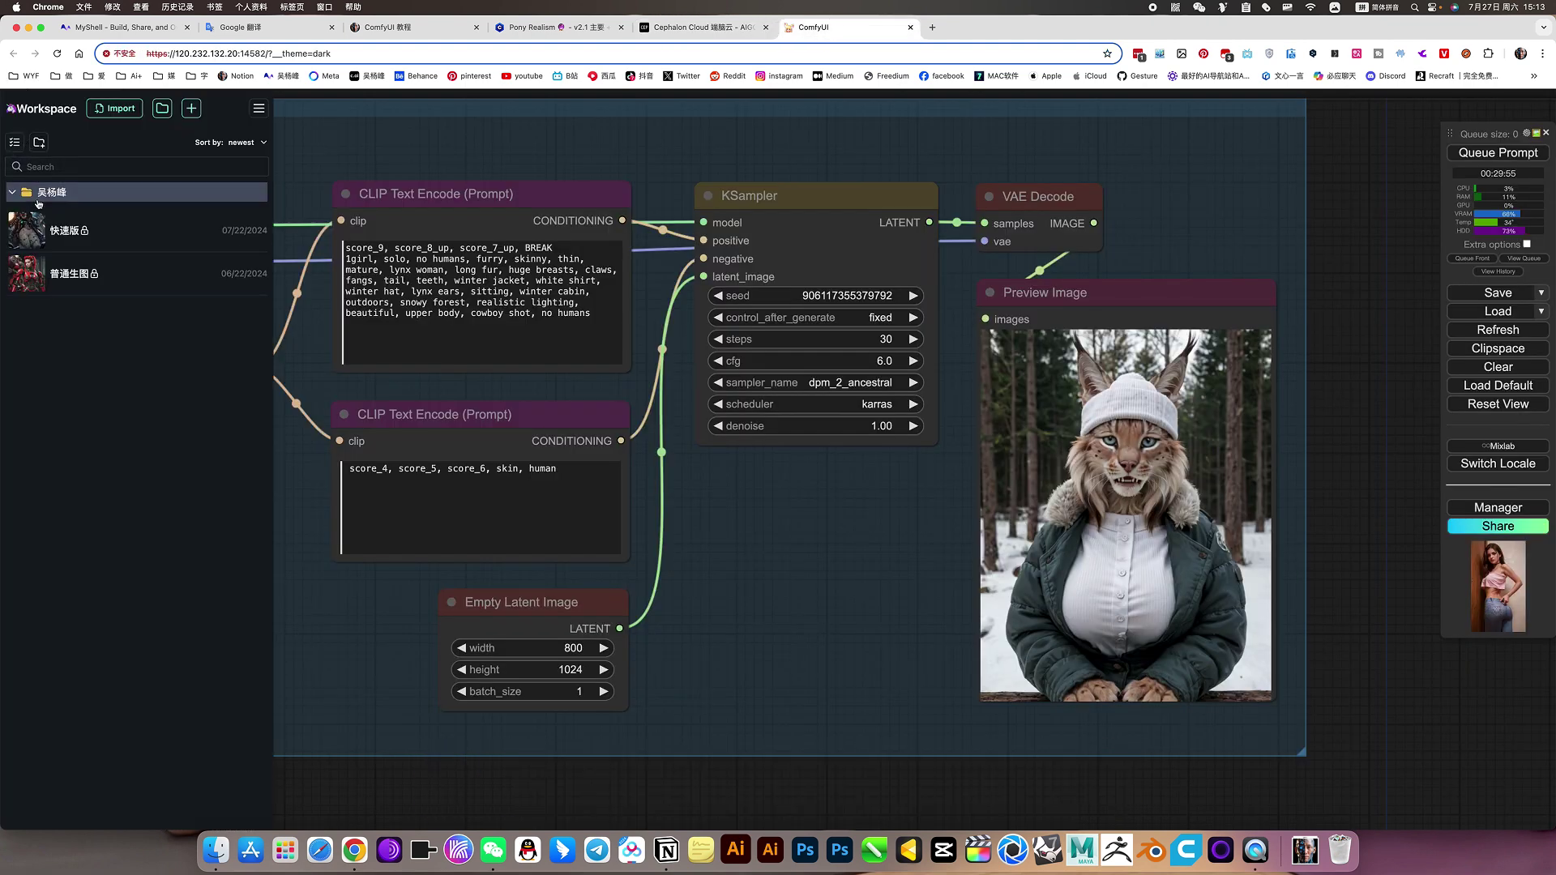
pyautogui.click(13, 194)
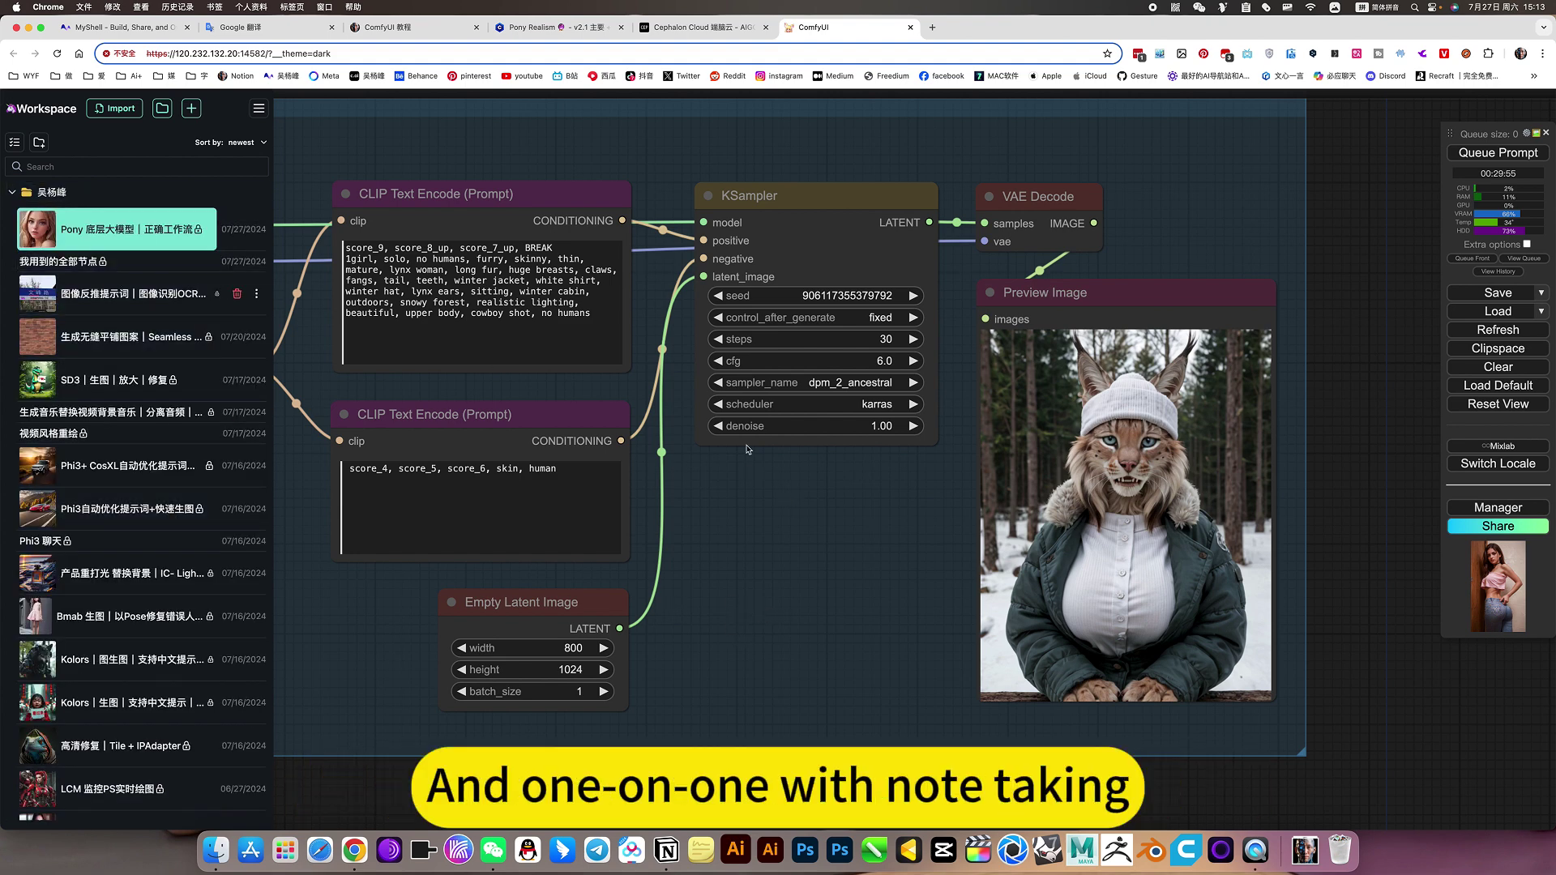
# Step: Return to the Notion notes, look through the tutorial page and expand the 模型 section
pyautogui.click(417, 27)
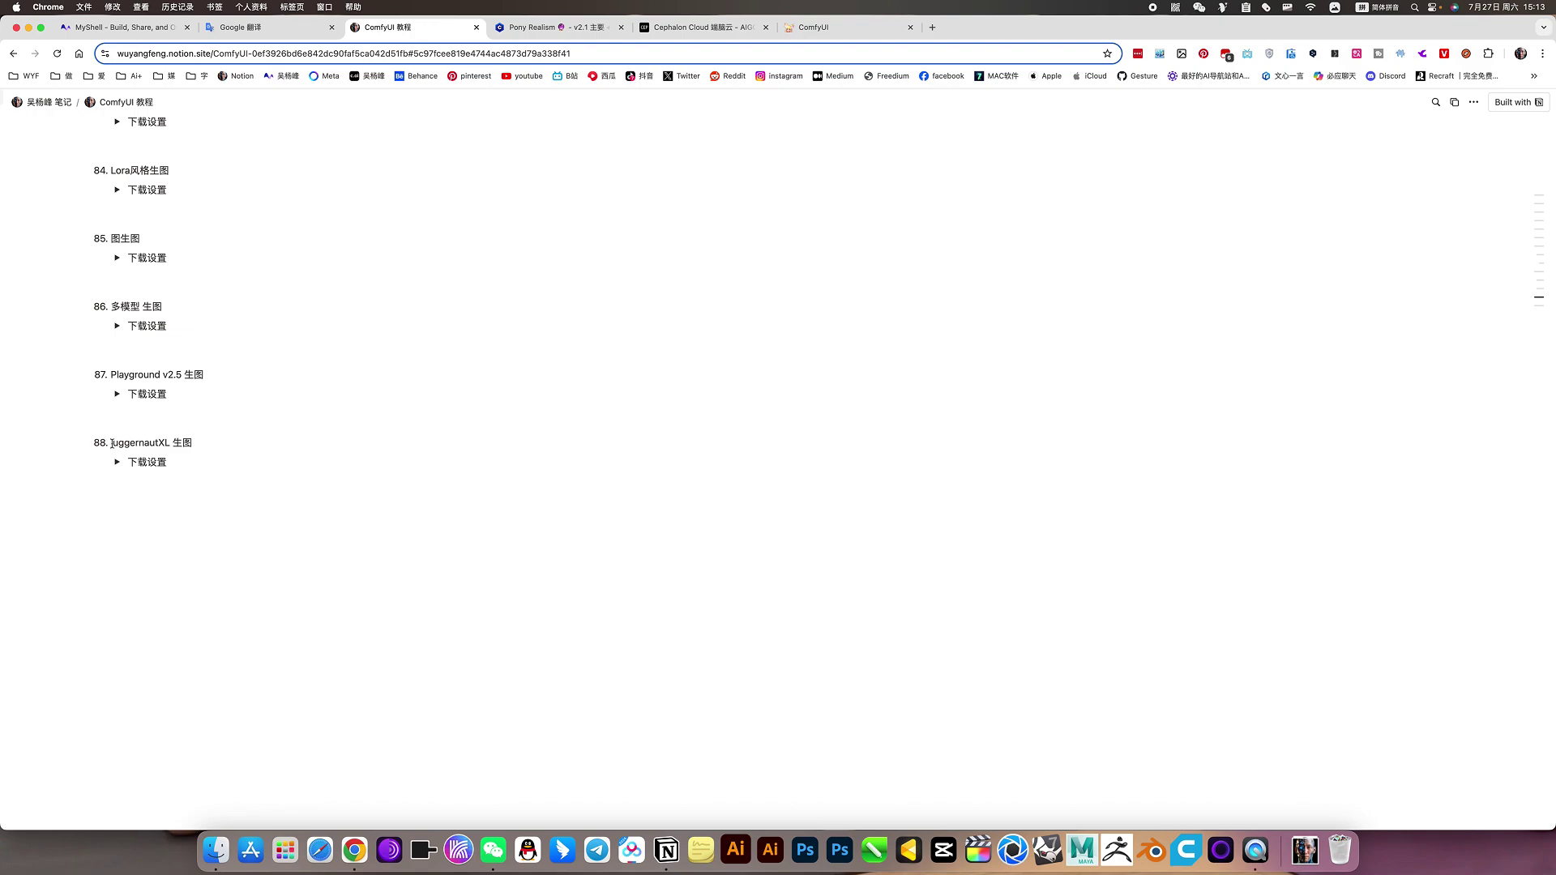
pyautogui.scroll(20, 166, 279)
pyautogui.scroll(-8, 167, 294)
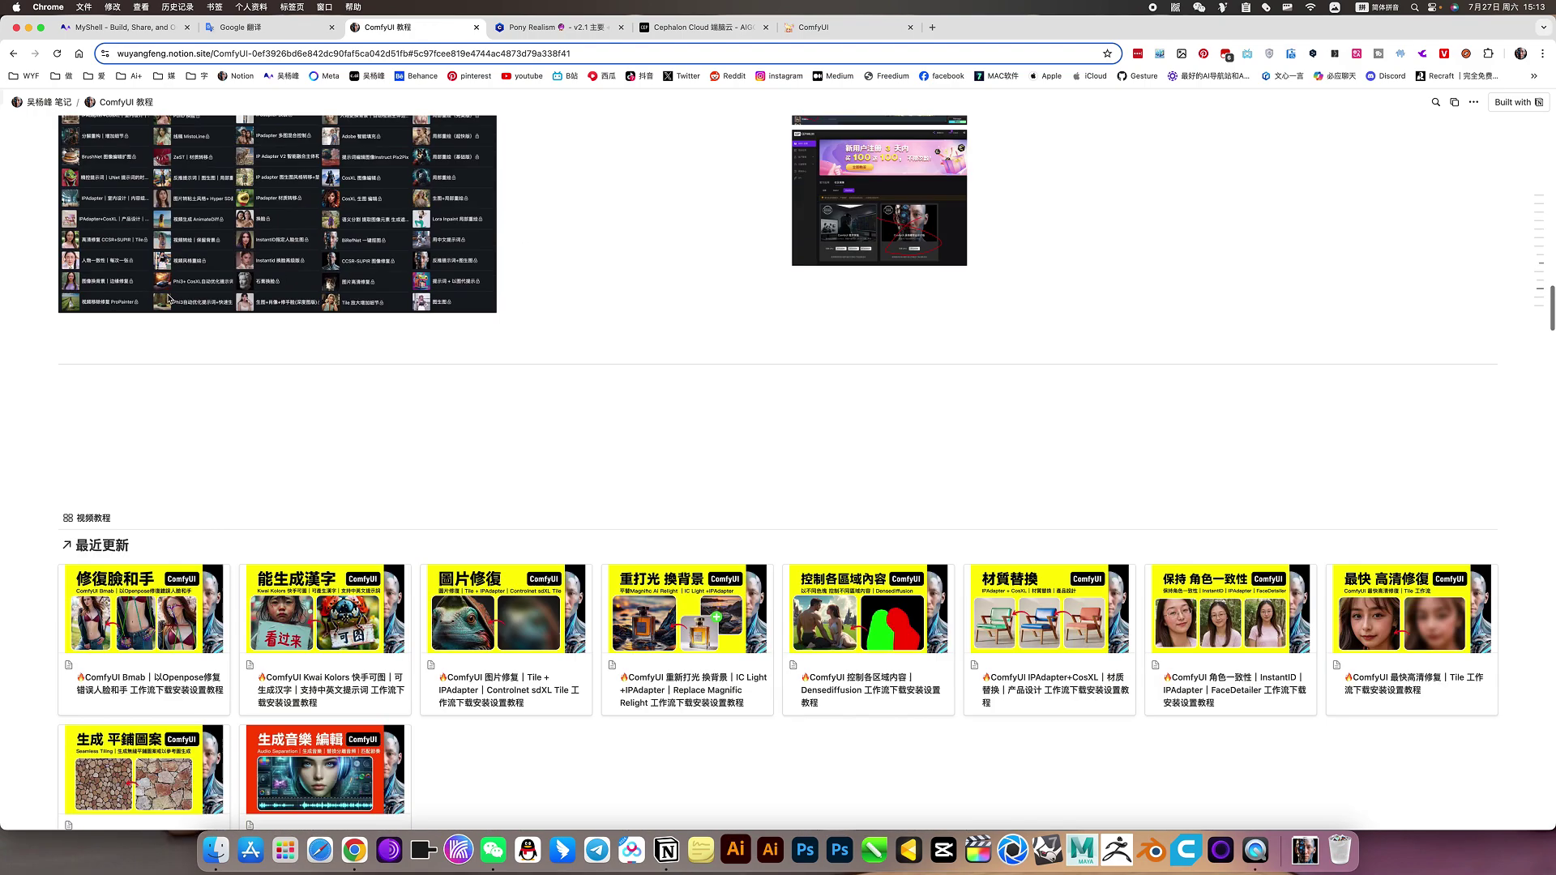
pyautogui.scroll(-9, 169, 299)
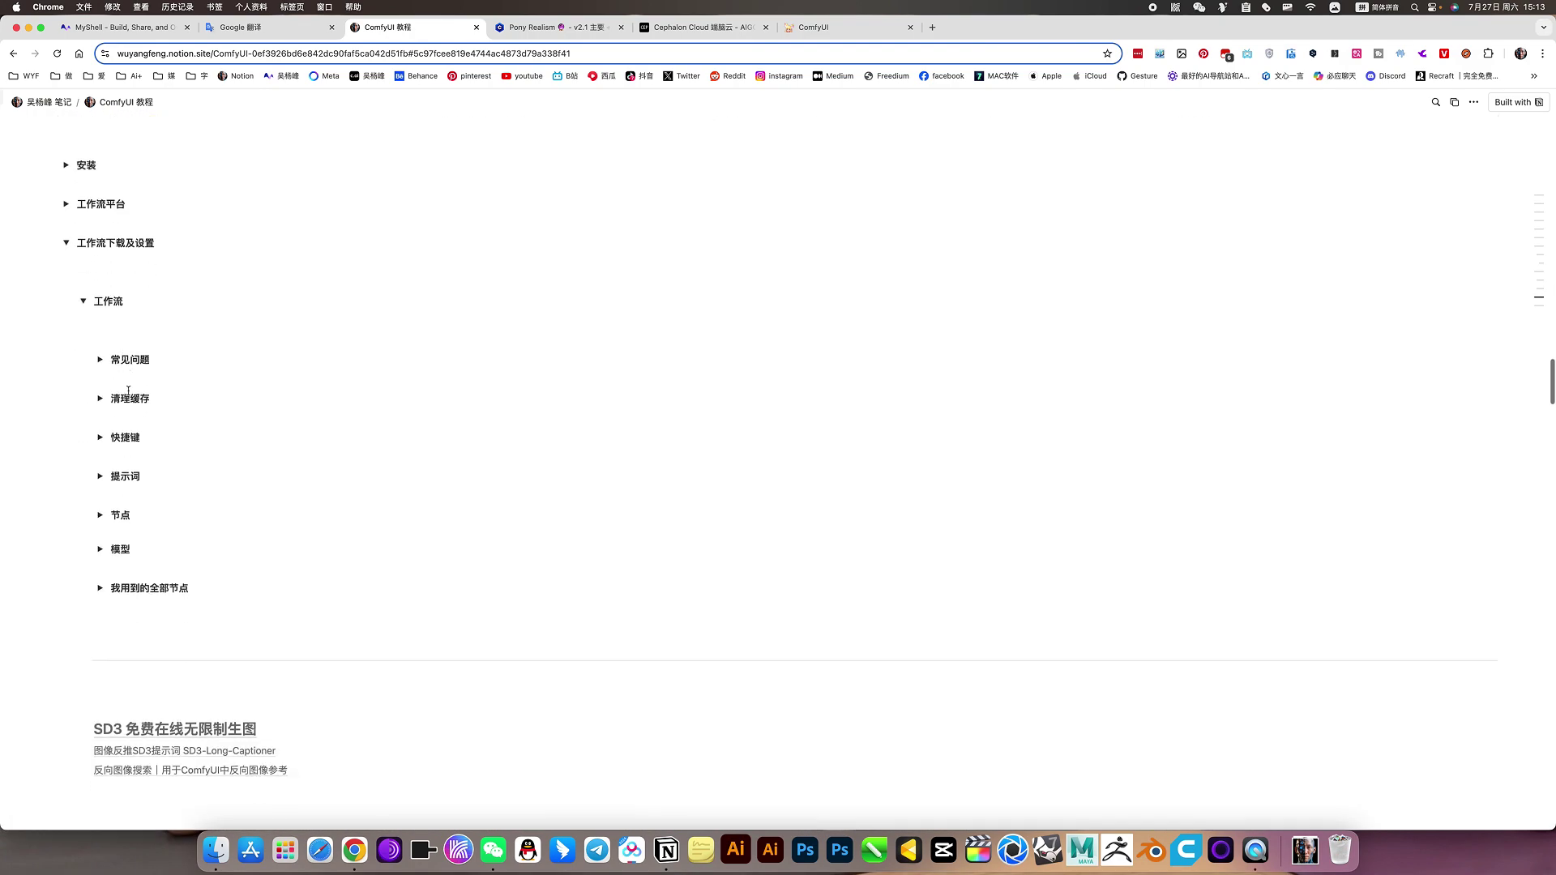
pyautogui.scroll(-1, 128, 391)
pyautogui.click(101, 342)
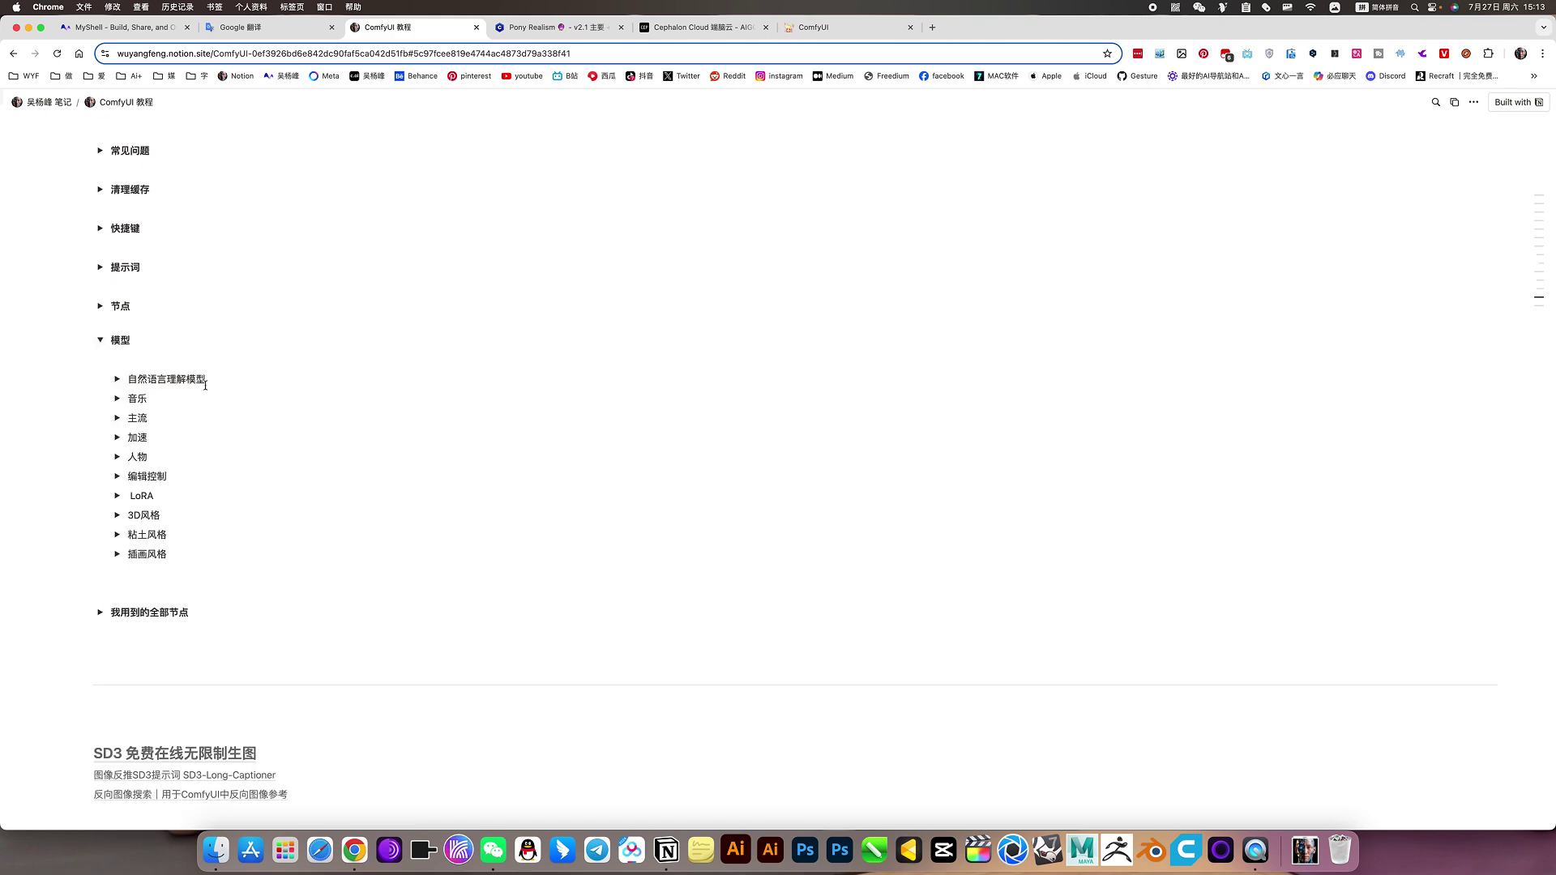
# Step: Expand the 人物 model category, review its entries including the Pony Realism V2.1 notes, and collapse it
pyautogui.scroll(-4, 203, 384)
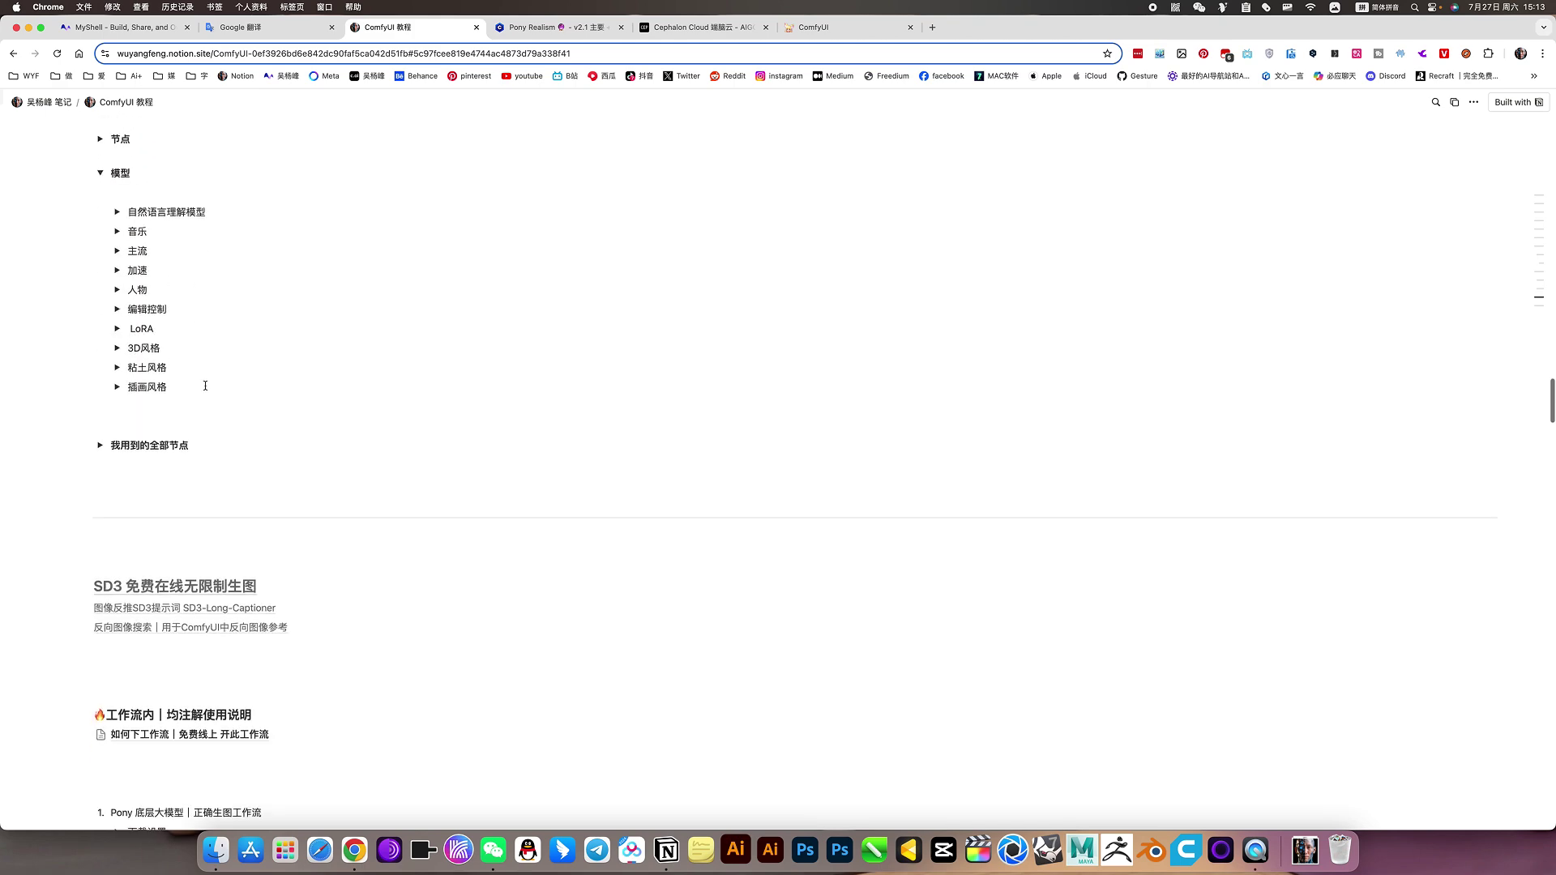
pyautogui.click(116, 290)
pyautogui.scroll(-20, 524, 436)
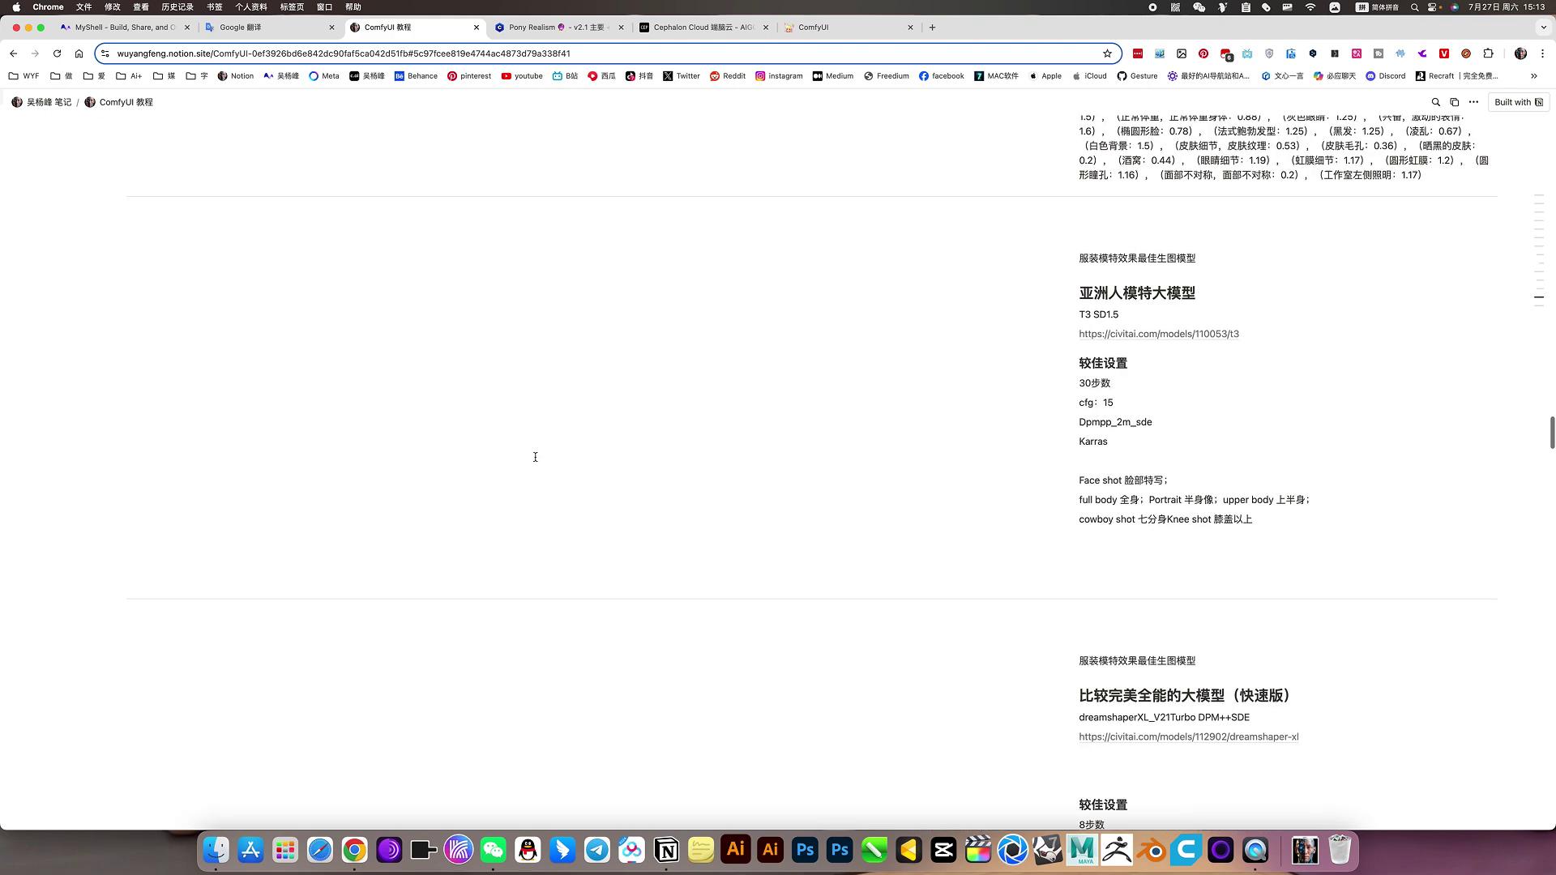
pyautogui.scroll(20, 535, 457)
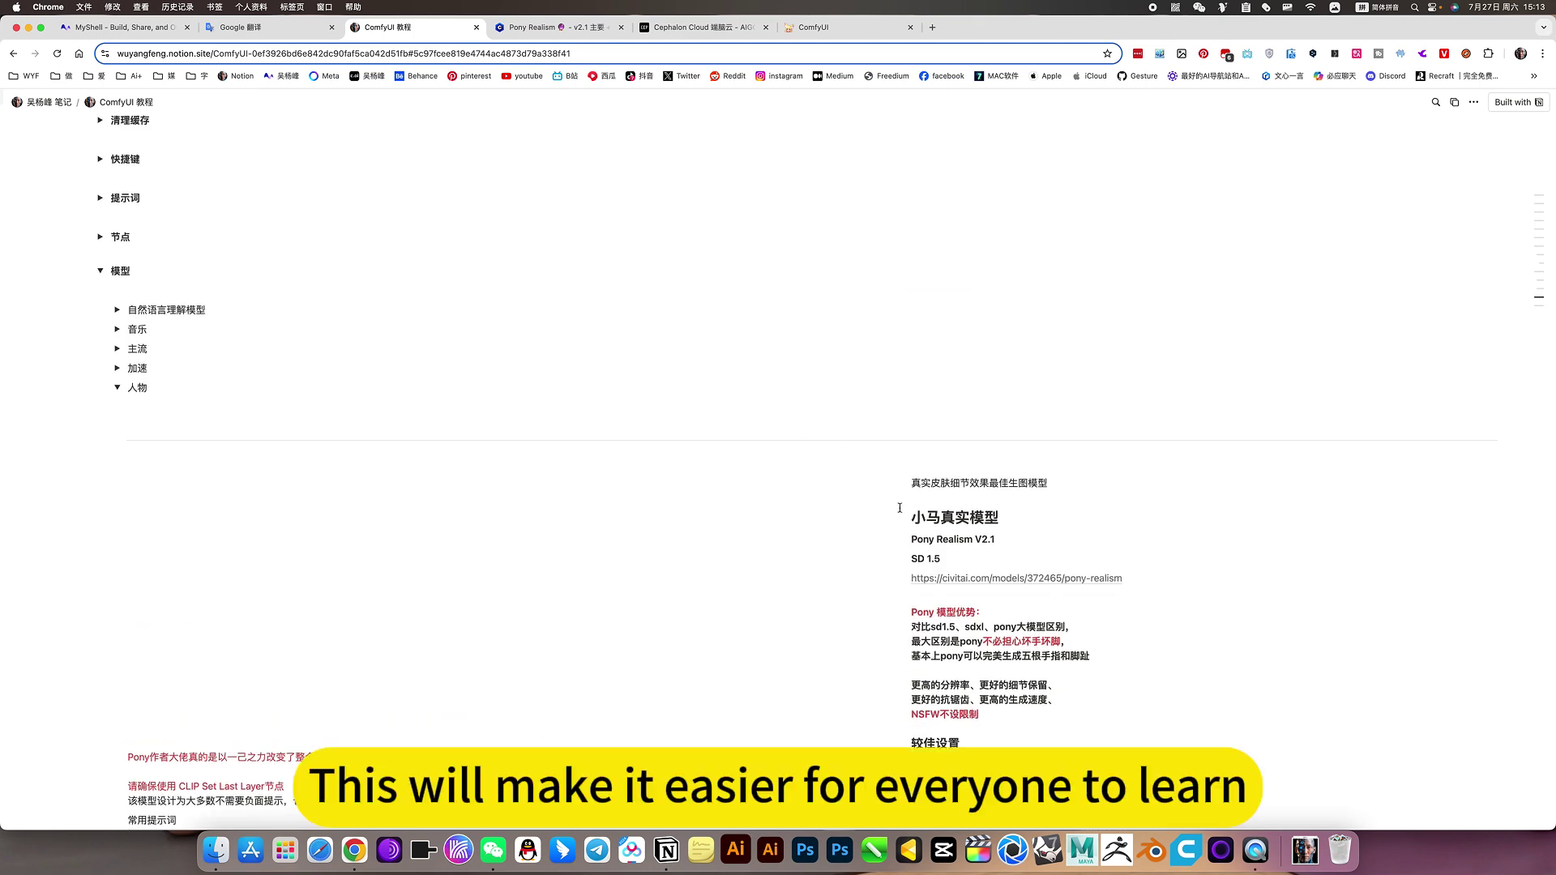
pyautogui.scroll(-5, 899, 506)
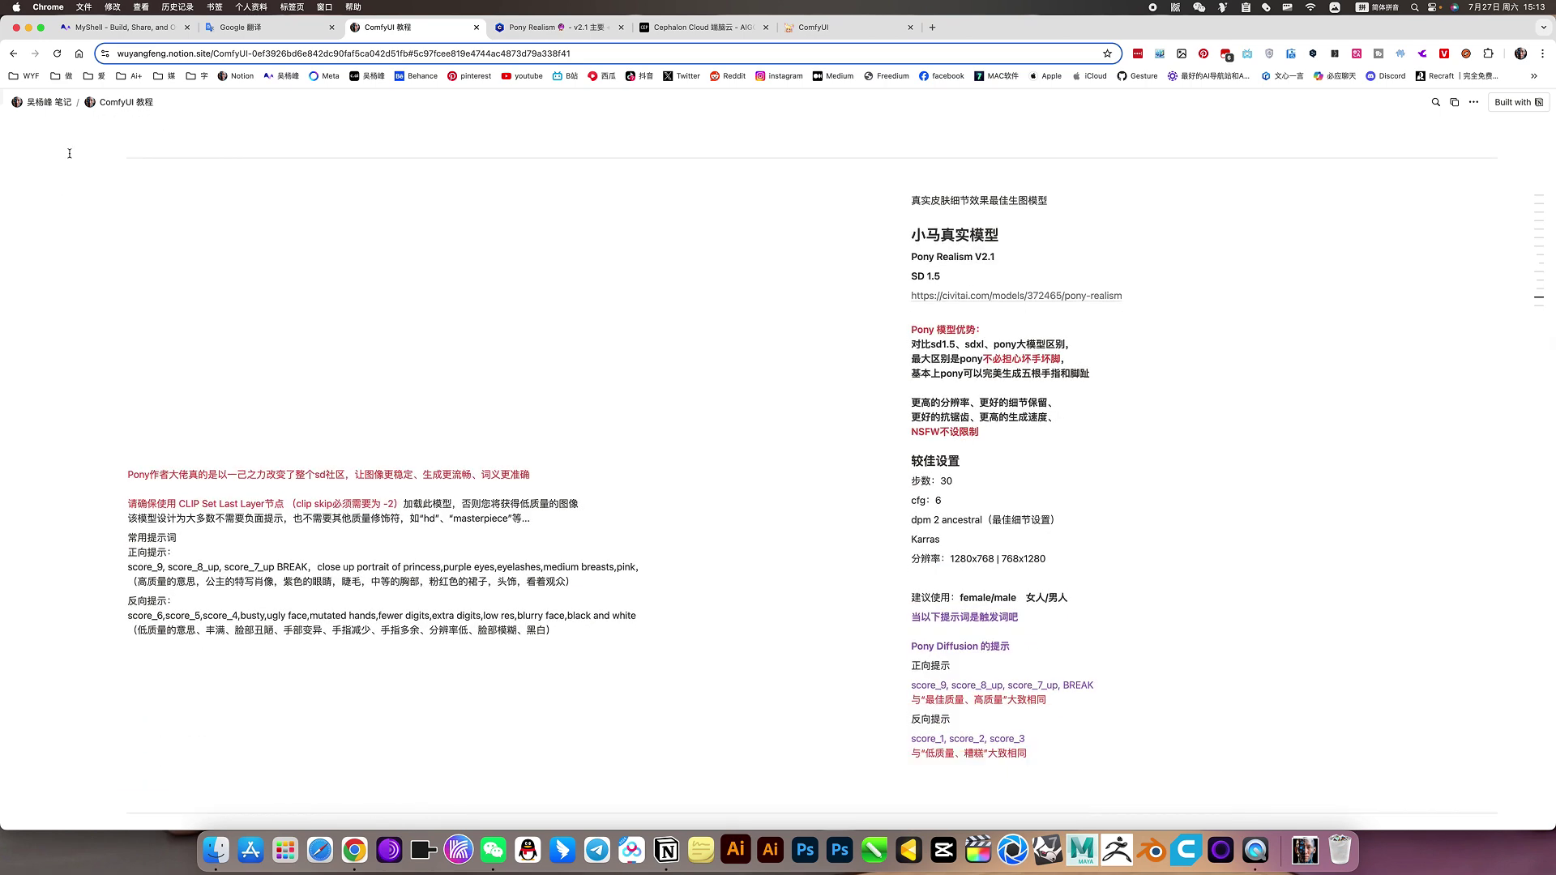
pyautogui.scroll(3, 114, 268)
pyautogui.click(116, 262)
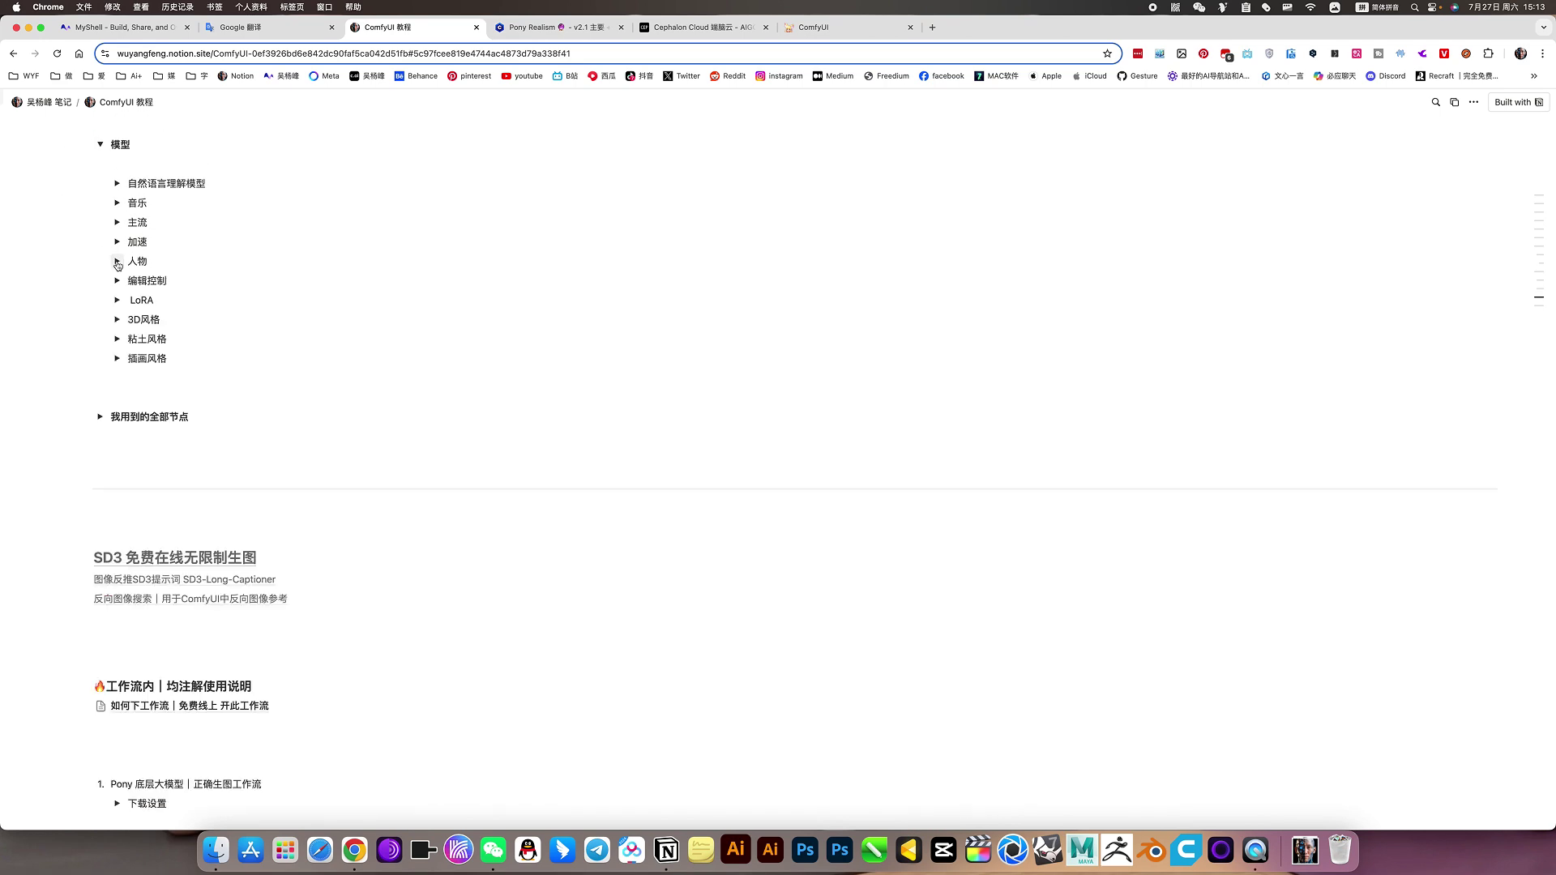
pyautogui.scroll(-5, 785, 413)
# Step: View the Cephalon Cloud homepage once more, return to ComfyUI and close the saved workflow list
pyautogui.click(713, 27)
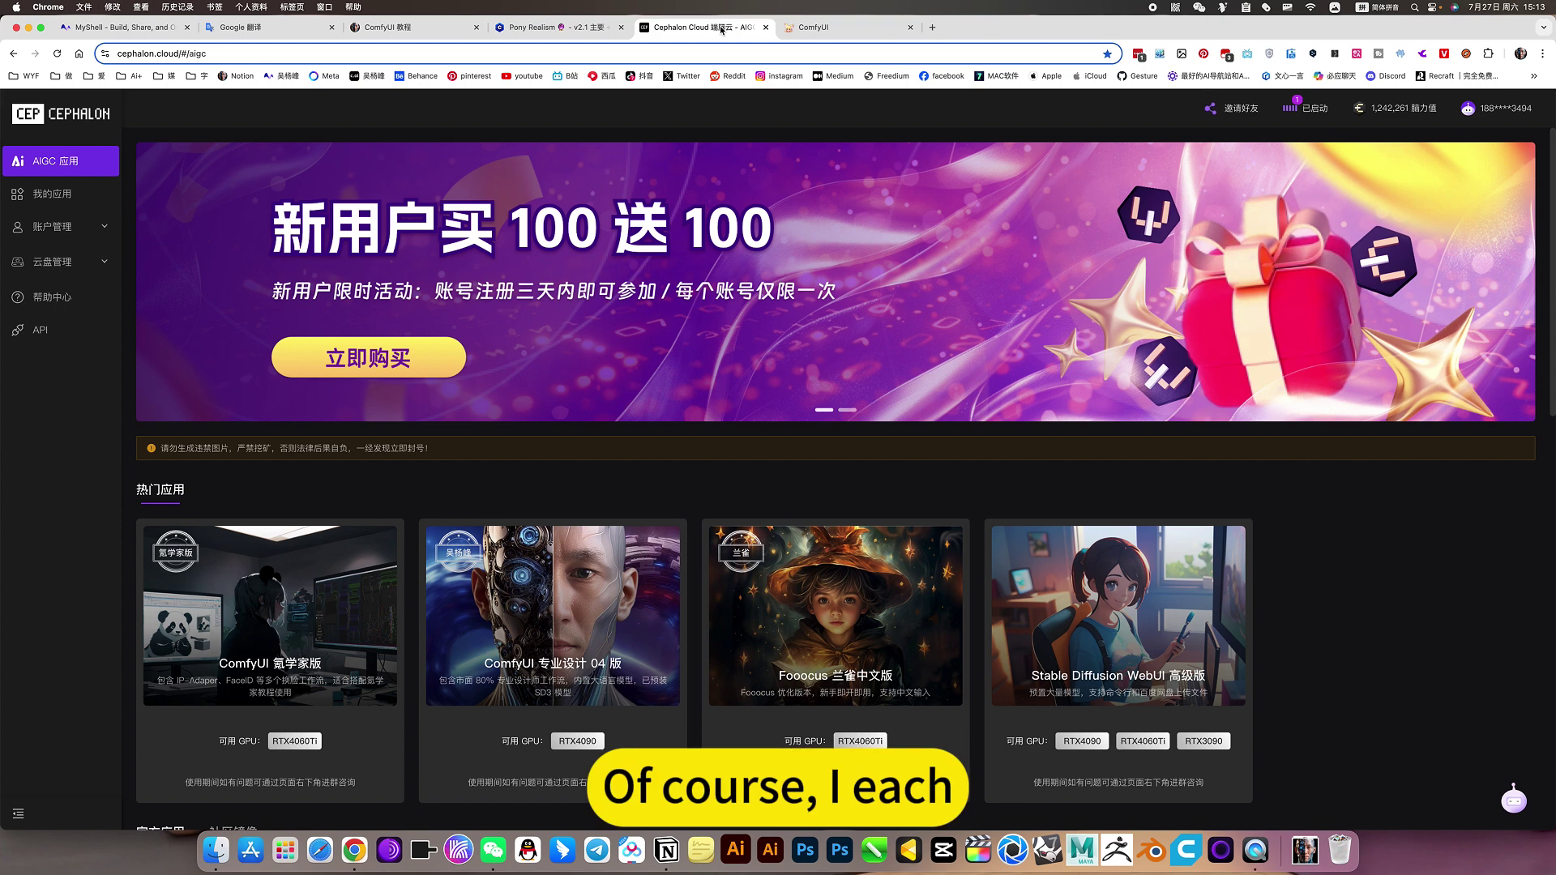
pyautogui.click(819, 28)
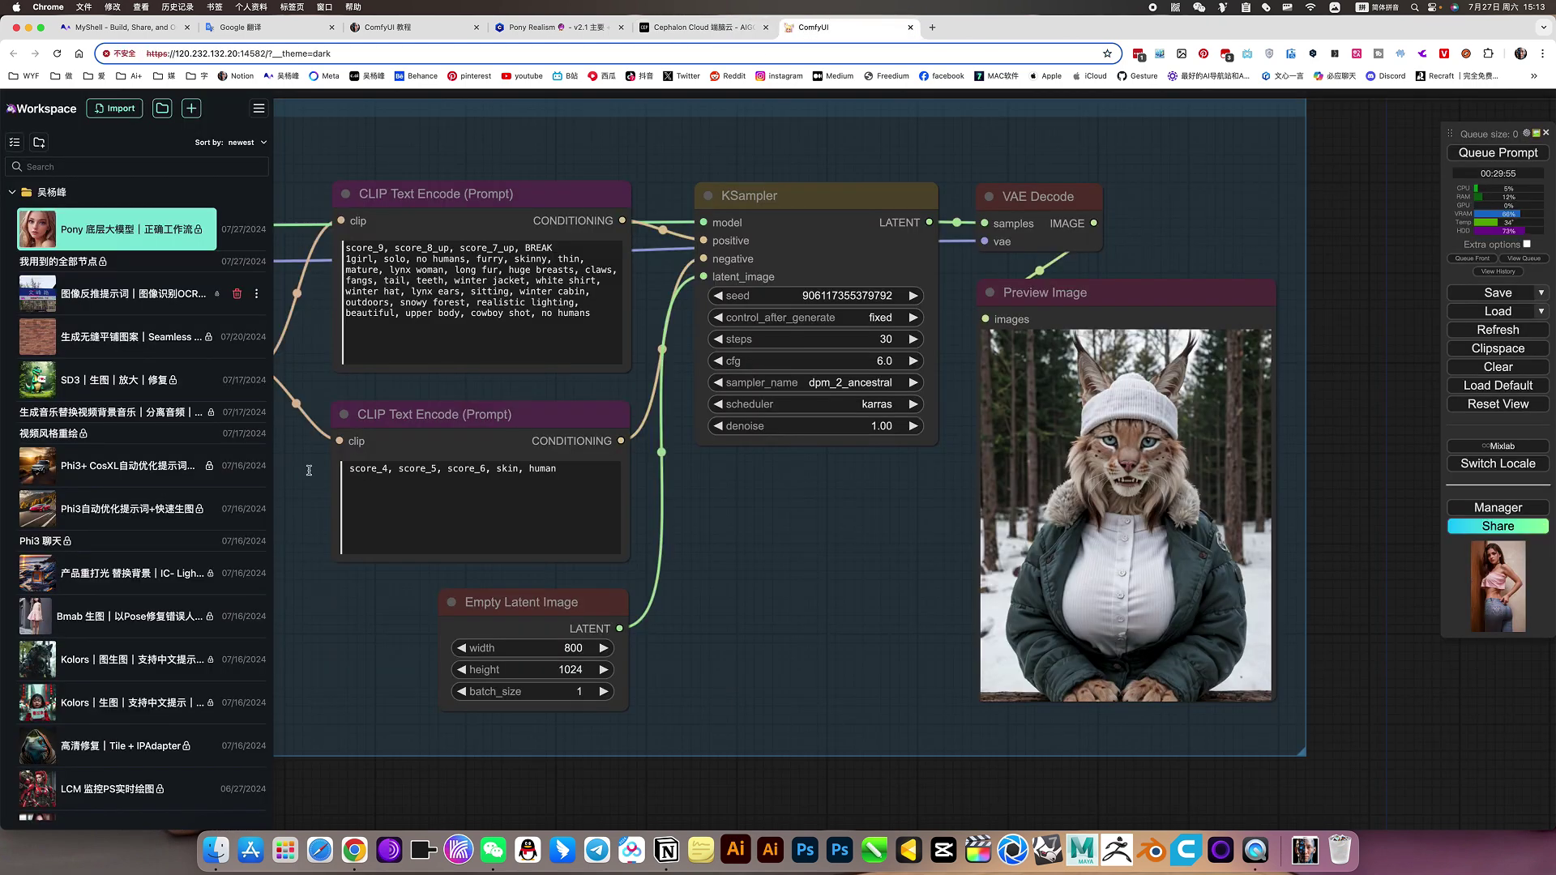
pyautogui.click(785, 666)
# Step: Expand the Pony模型使用说明 note in the lynx workflow, read its usage instructions, collapse it and view the whole group
pyautogui.moveTo(436, 791); pyautogui.dragTo(930, 767)
pyautogui.click(570, 424)
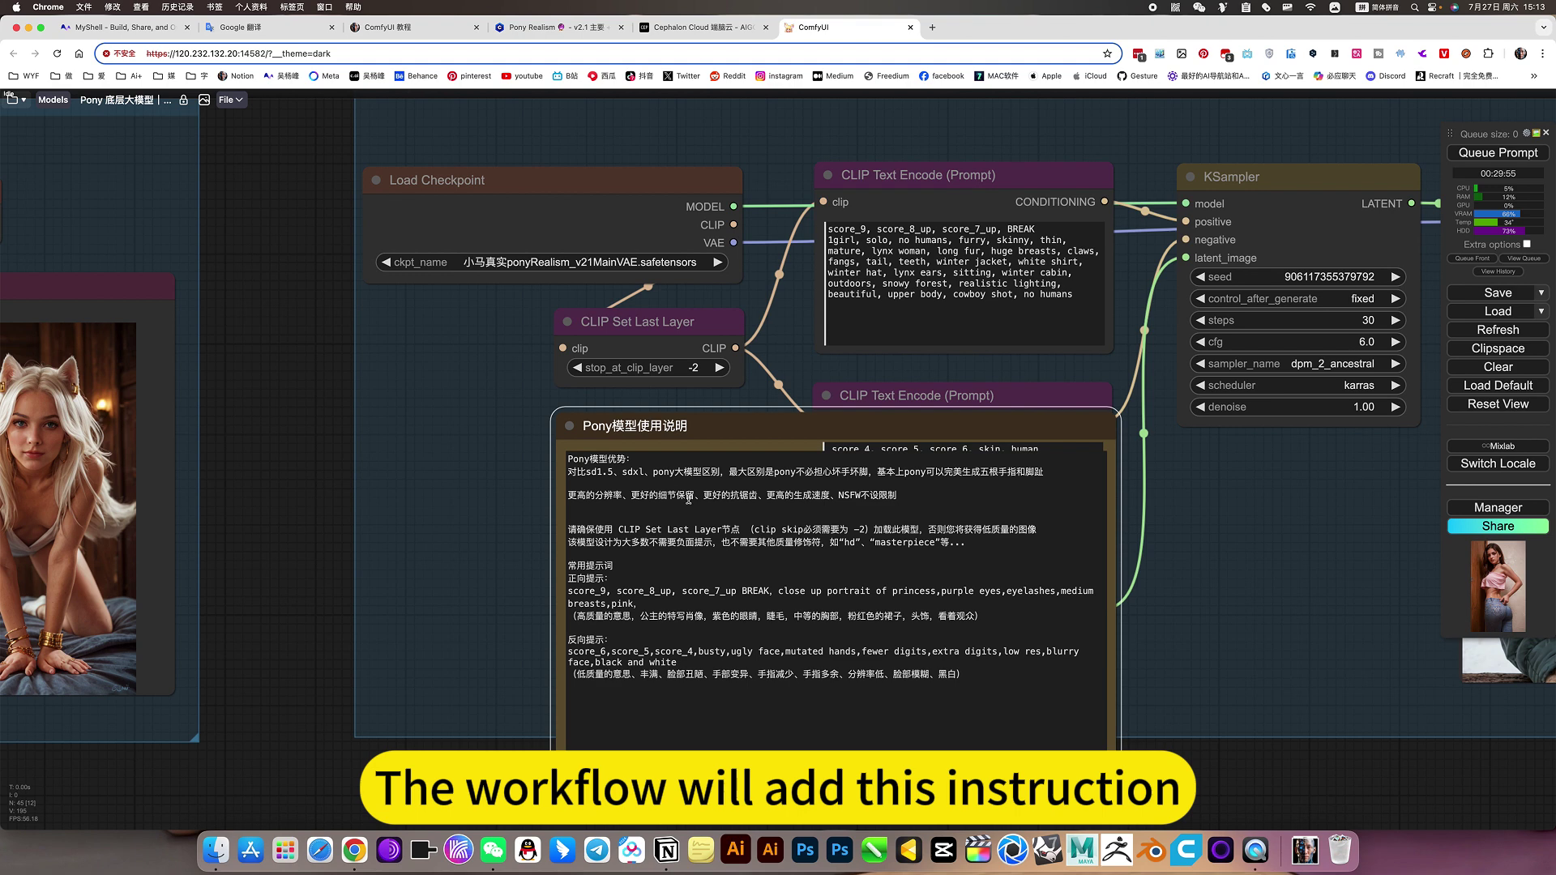
pyautogui.click(570, 425)
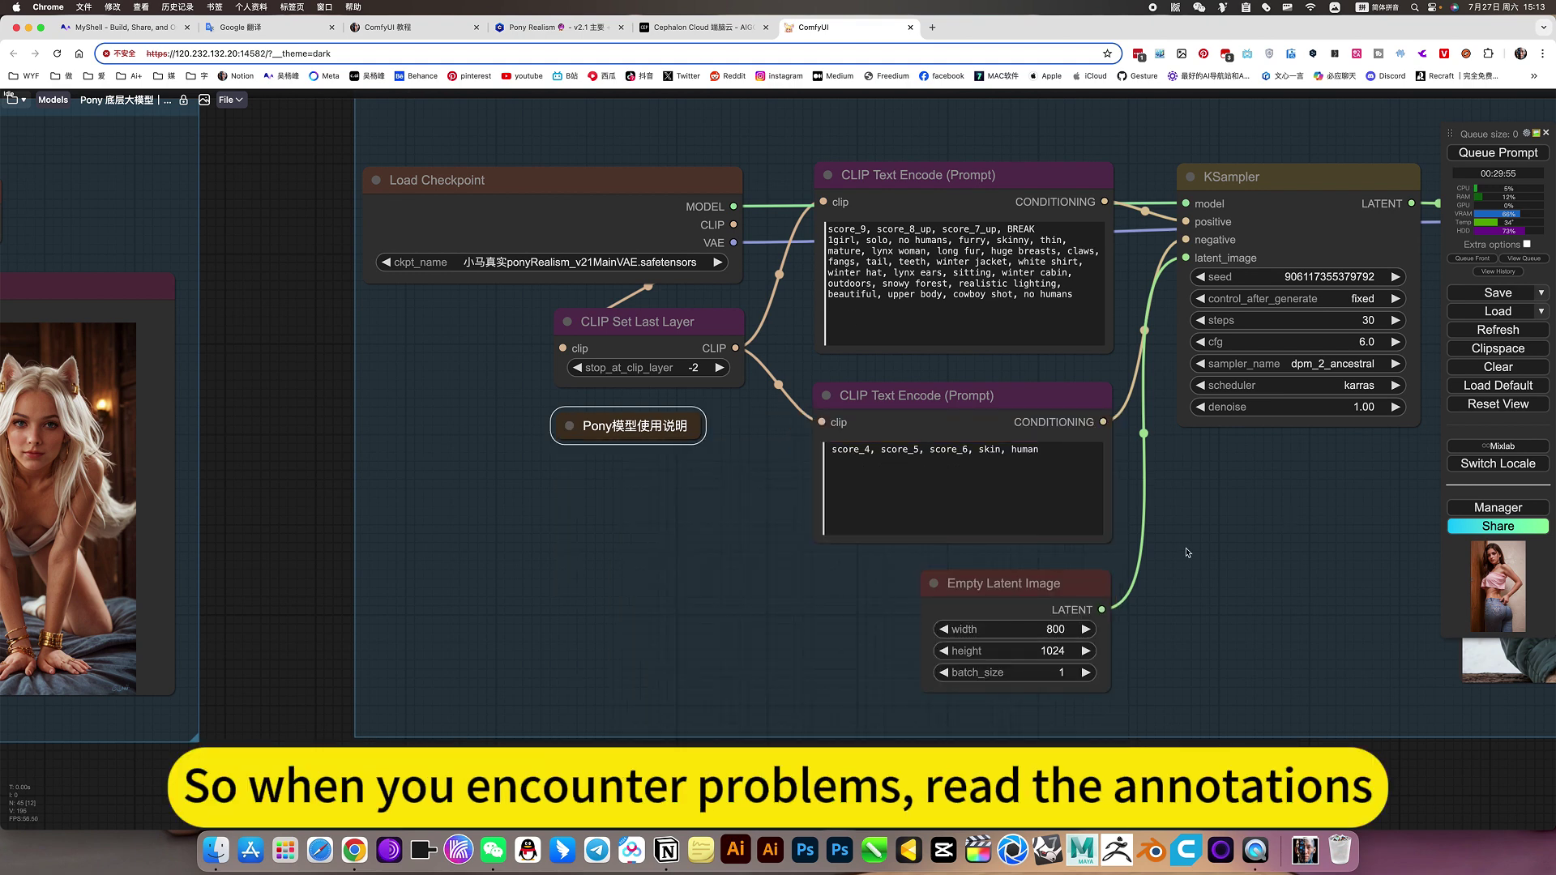
pyautogui.scroll(-5, 1187, 552)
pyautogui.moveTo(1157, 709); pyautogui.dragTo(931, 716)
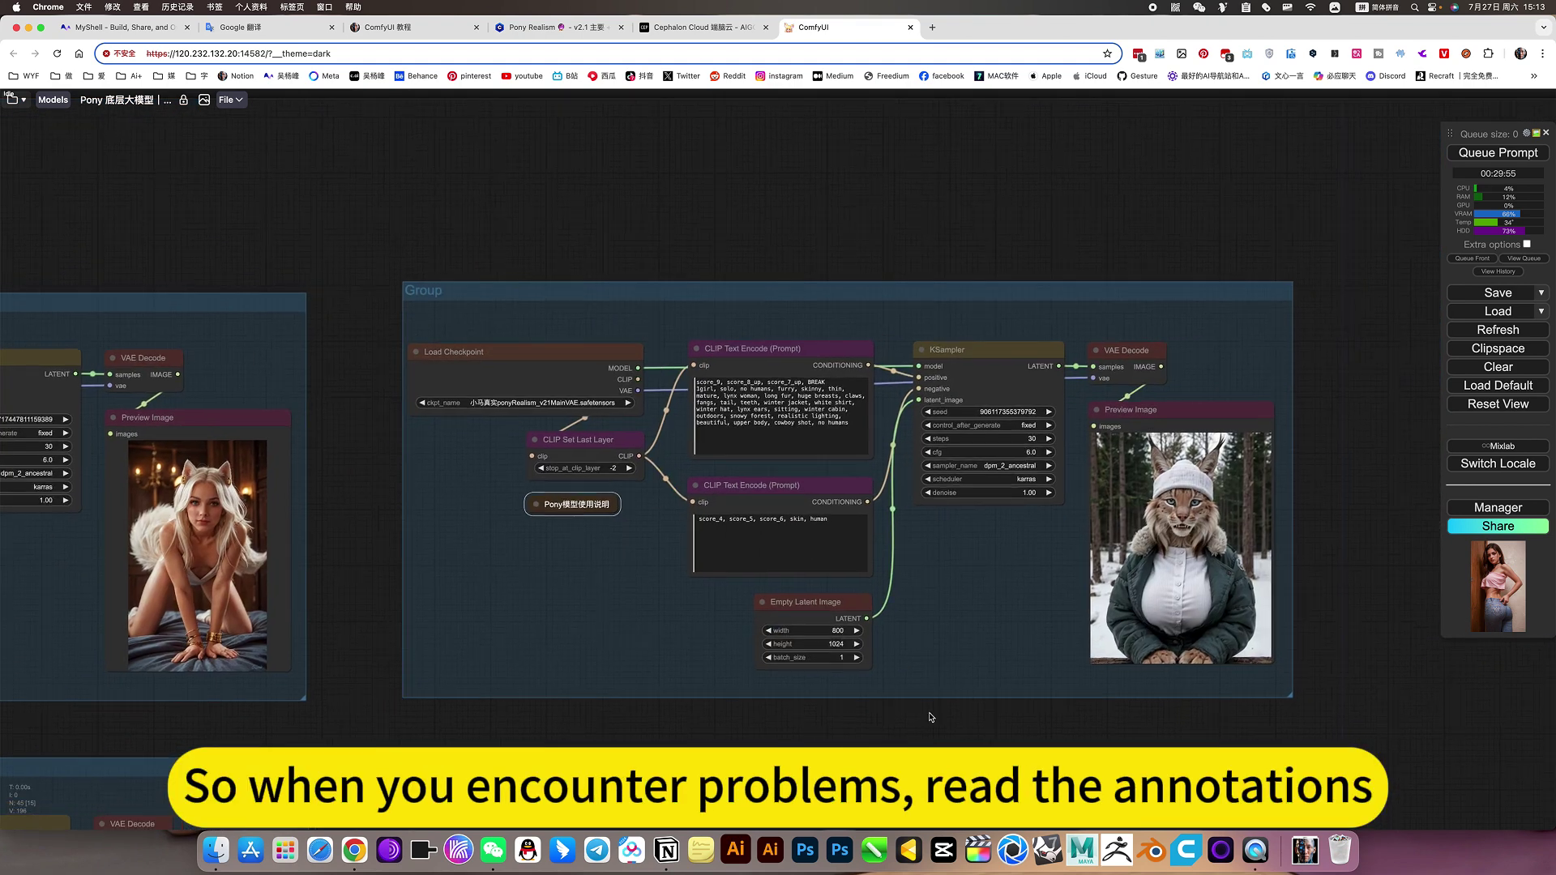